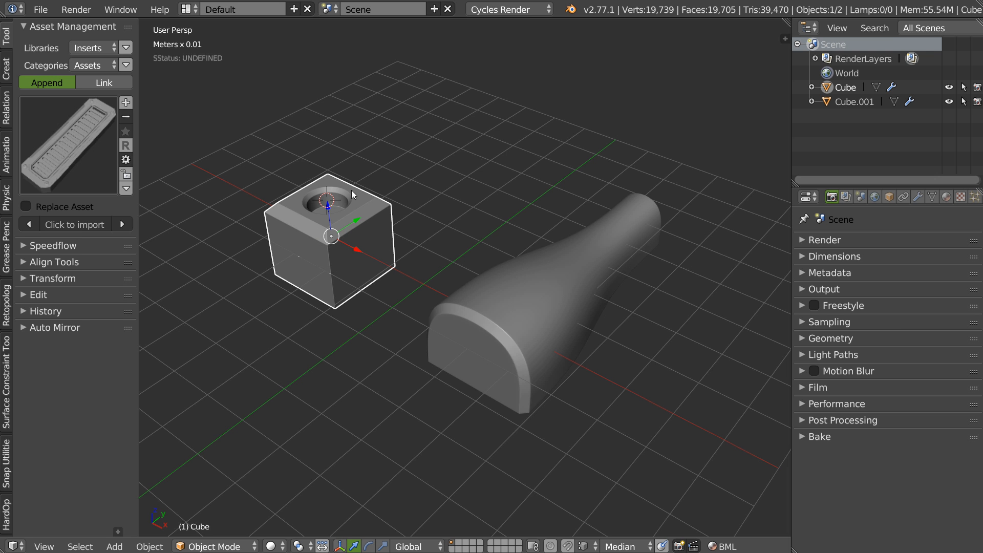
Select the bottle-shaped object's narrow end face in edit mode and move it along the Y axis
middle_drag(457, 320, 447, 246)
right_click(476, 331)
key(Tab)
click(449, 299)
mouse_move(475, 303)
middle_down()
mouse_move(527, 233)
mouse_move(516, 277)
mouse_move(307, 288)
mouse_move(466, 291)
middle_up()
middle_drag(609, 307, 567, 256)
right_click(552, 265)
key(g)
key(y)
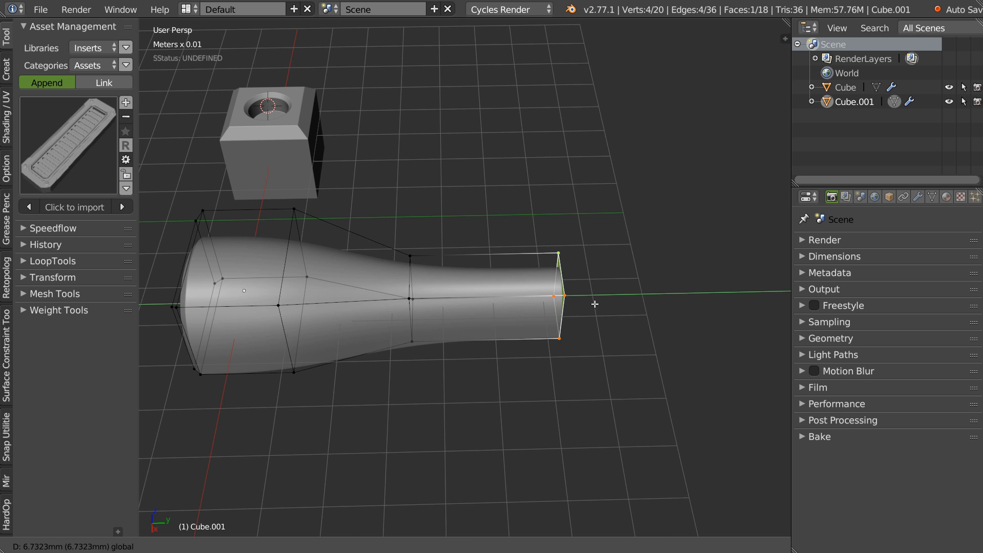
click(526, 298)
middle_drag(548, 280, 529, 285)
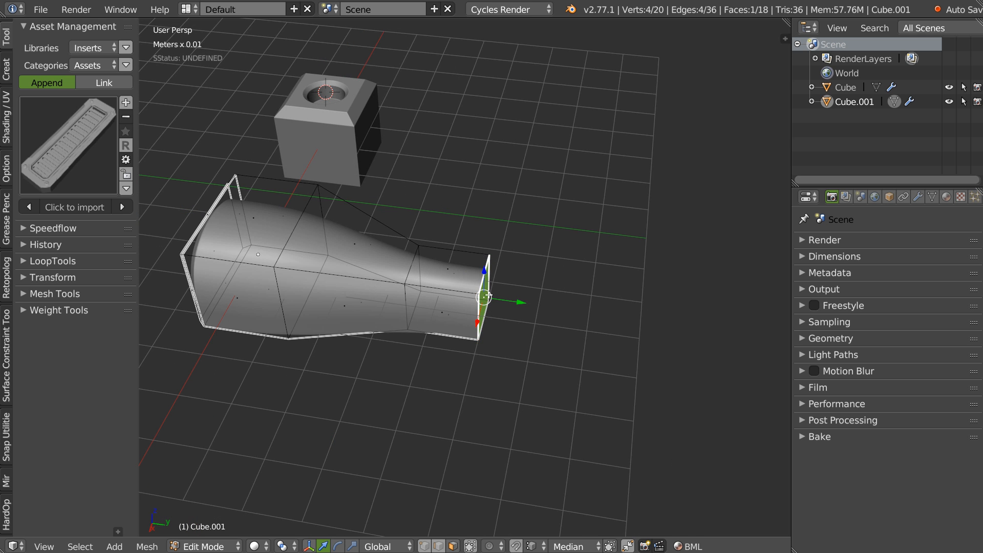
Extrude the narrow end face outward along Y to lengthen the bottle's neck
scroll(520, 300, up, 5)
scroll(604, 281, down, 3)
middle_drag(496, 281, 561, 289)
key(e)
click(606, 309)
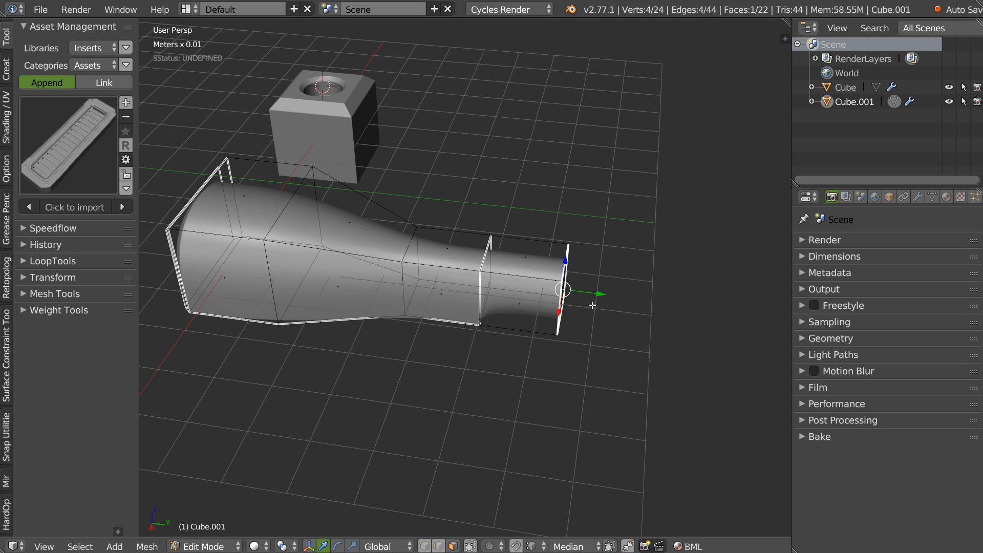
Remove the bevel from the former end's edge ring and adjust the bevel on the new section's lower side edges
key(Tab)
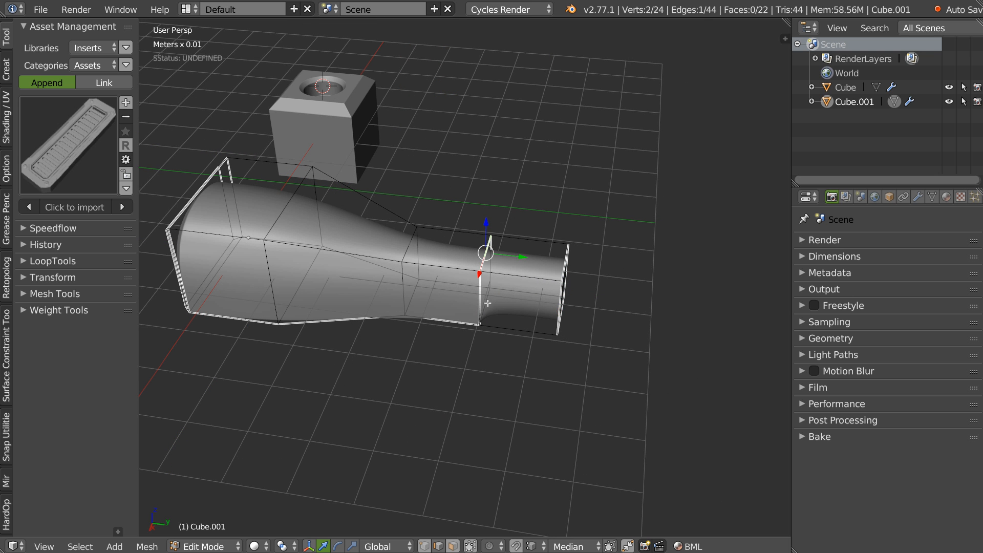
key(q)
key(Escape)
right_click(511, 338)
middle_drag(512, 337, 445, 313)
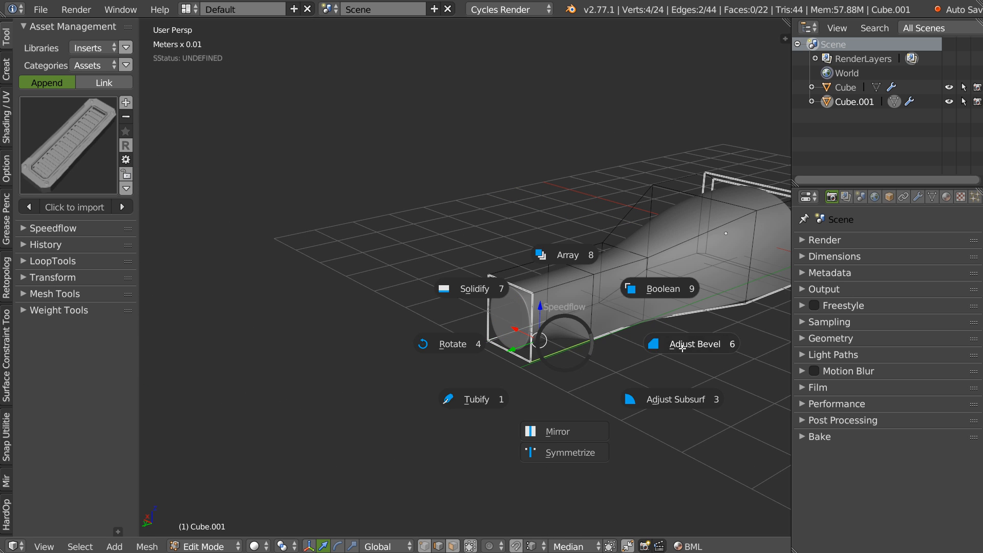
click(680, 352)
Select the neck's end face and widen it along the X axis
shift+middle_drag(626, 342, 585, 331)
key(Tab)
middle_drag(484, 305, 542, 325)
key(Tab)
right_click(556, 357)
middle_drag(556, 357, 634, 373)
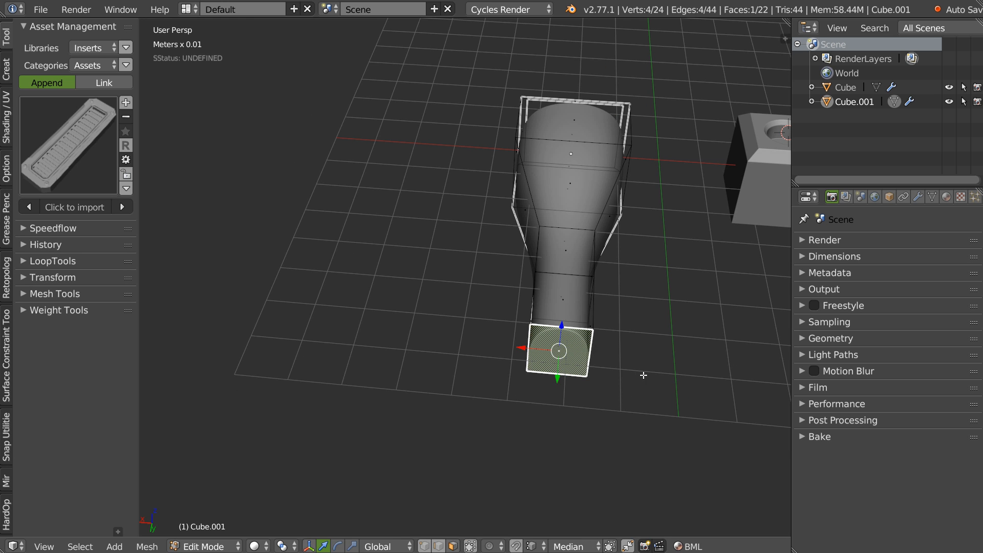
key(s)
key(x)
click(706, 375)
Remove the bevel from the edges around the neck's end face using Adjust Bevel
middle_drag(492, 297, 608, 299)
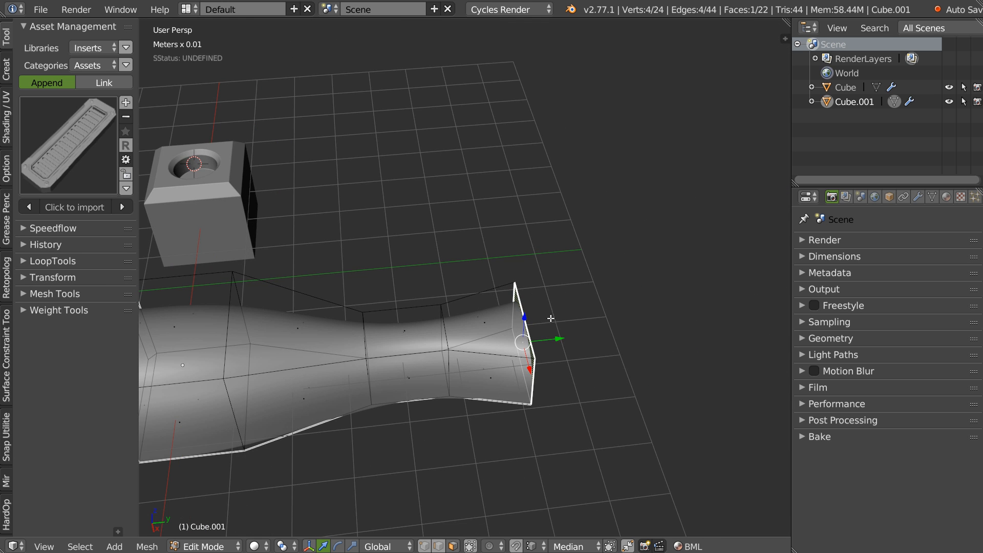
middle_drag(541, 315, 536, 333)
key(q)
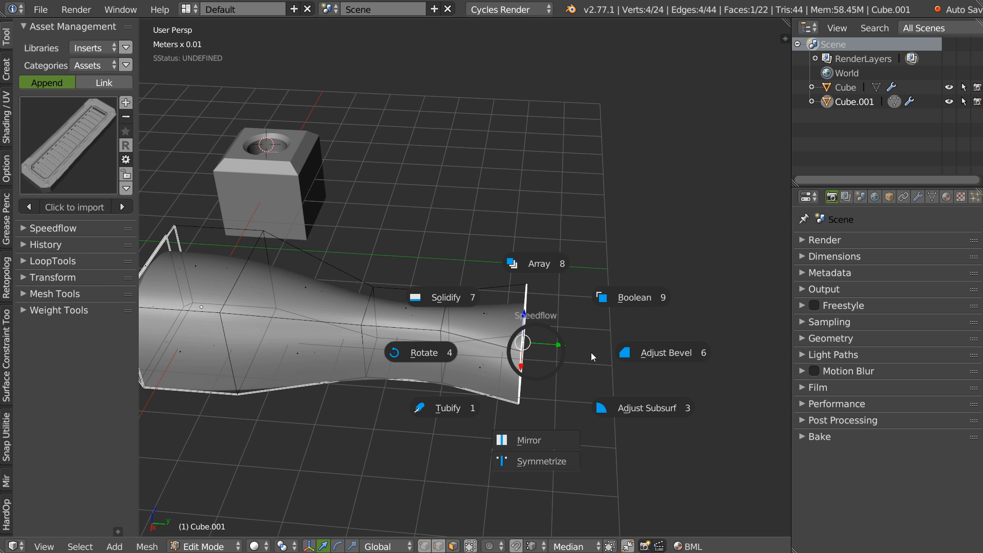
click(661, 354)
Adjust the bevel on the lower edge of the neck's end face and return to Object Mode
middle_drag(608, 359, 526, 370)
right_click(527, 369)
key(Tab)
click(527, 409)
right_click(536, 381)
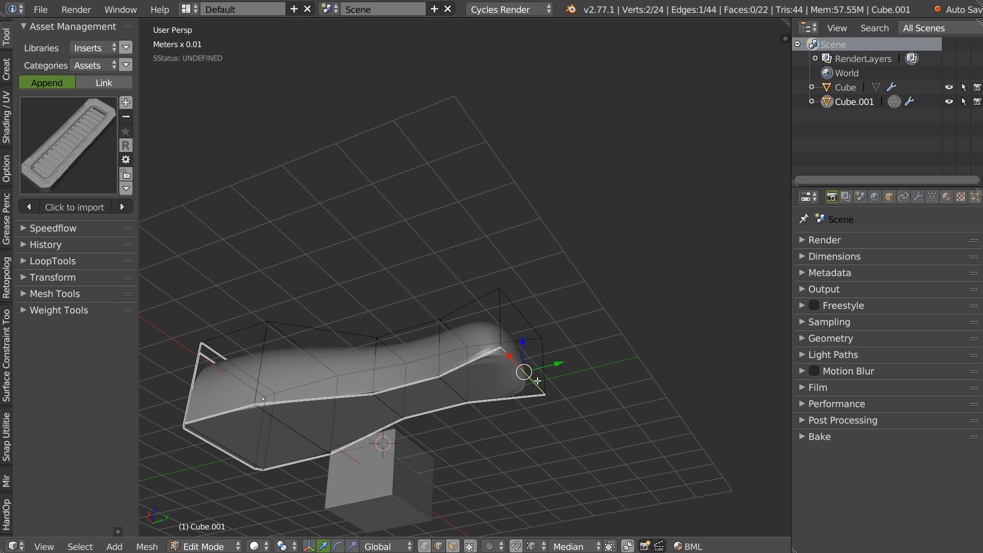
key(q)
click(649, 377)
key(Tab)
middle_drag(520, 256, 487, 168)
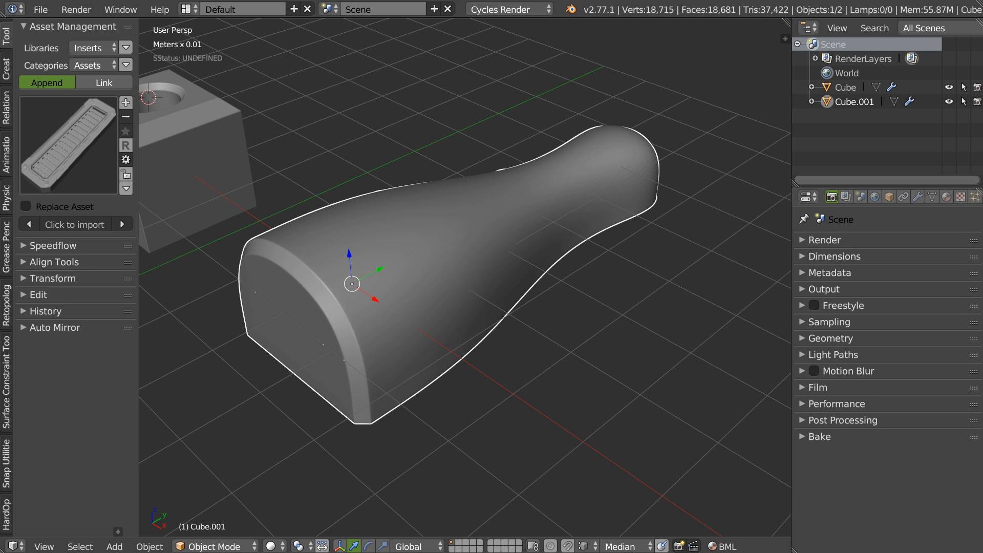
Select the cube and reset the 3D cursor to the world origin
middle_drag(456, 315, 541, 217)
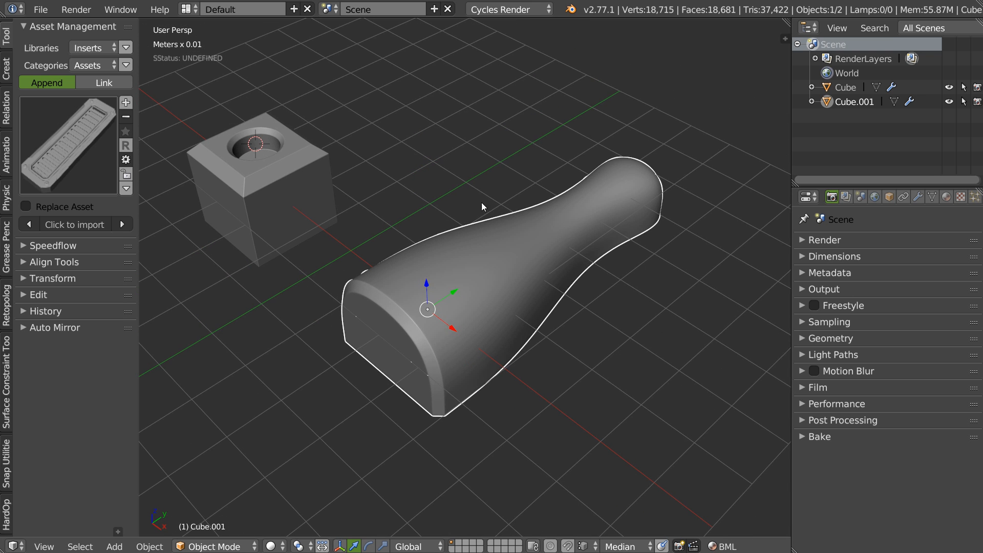
middle_drag(405, 293, 441, 268)
right_click(468, 305)
key(shift+c)
shift+middle_drag(292, 306, 440, 273)
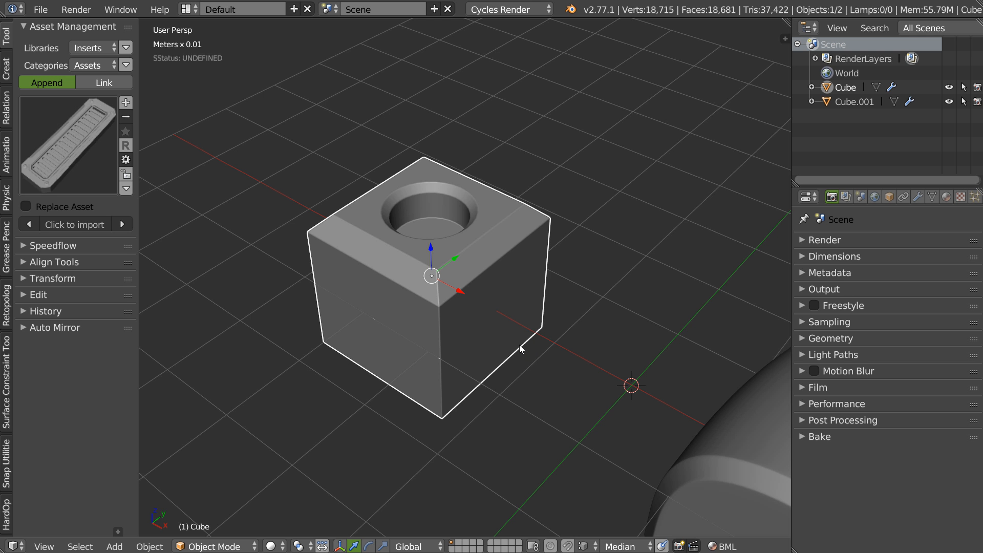
Compare the cube with the round hole and the bottle-shaped object from several angles
middle_drag(465, 303, 430, 263)
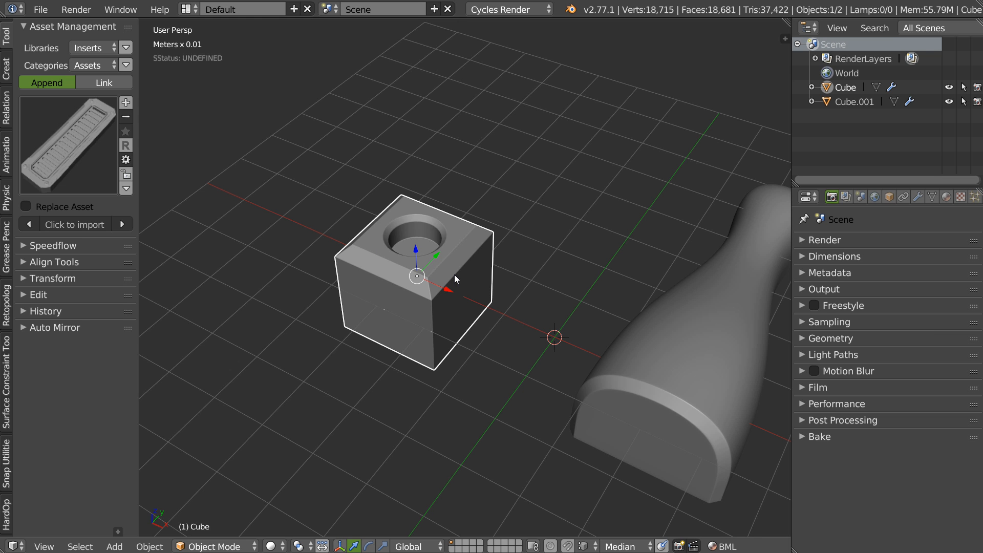
shift+middle_drag(487, 277, 444, 267)
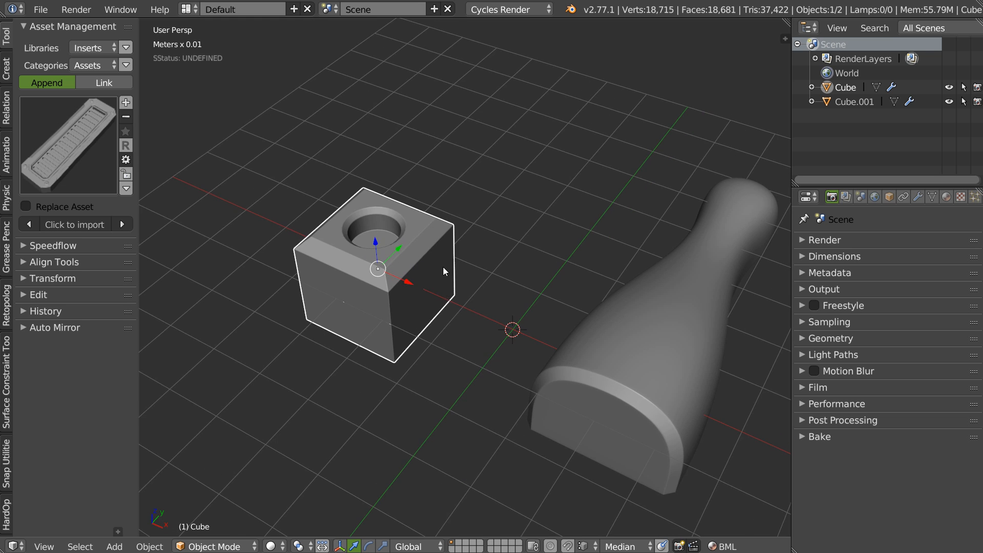
middle_drag(606, 394, 524, 265)
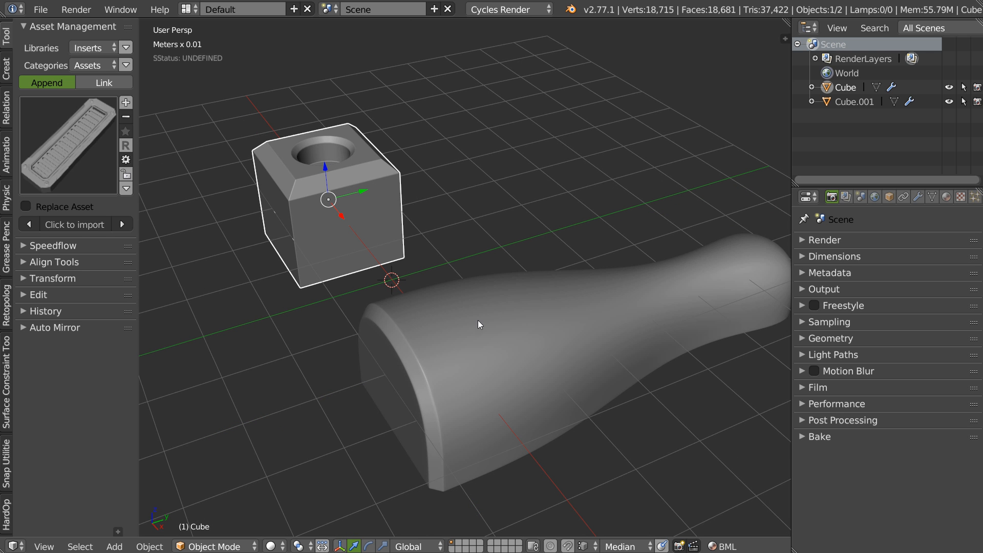
scroll(465, 352, down, 3)
middle_drag(354, 204, 315, 254)
middle_drag(393, 241, 347, 232)
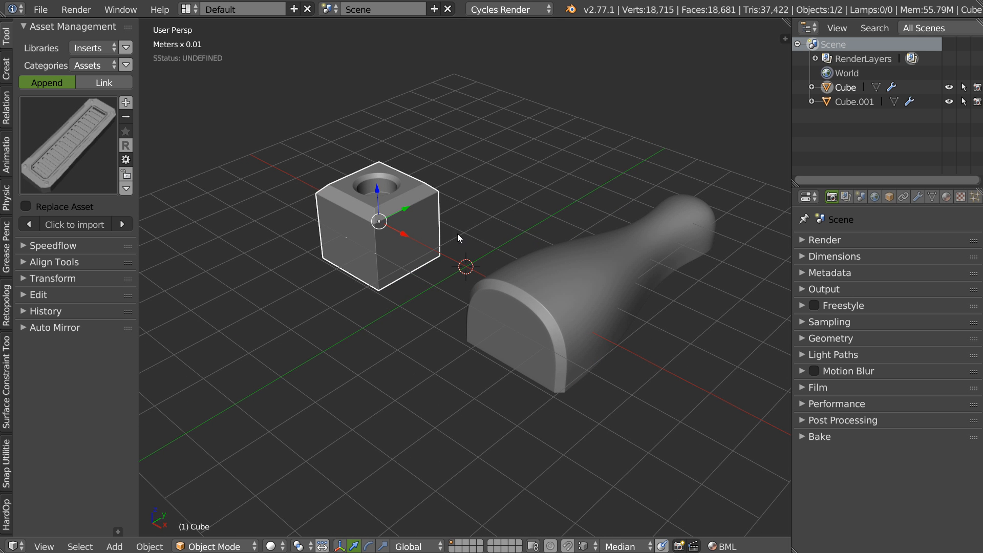
middle_drag(660, 253, 545, 292)
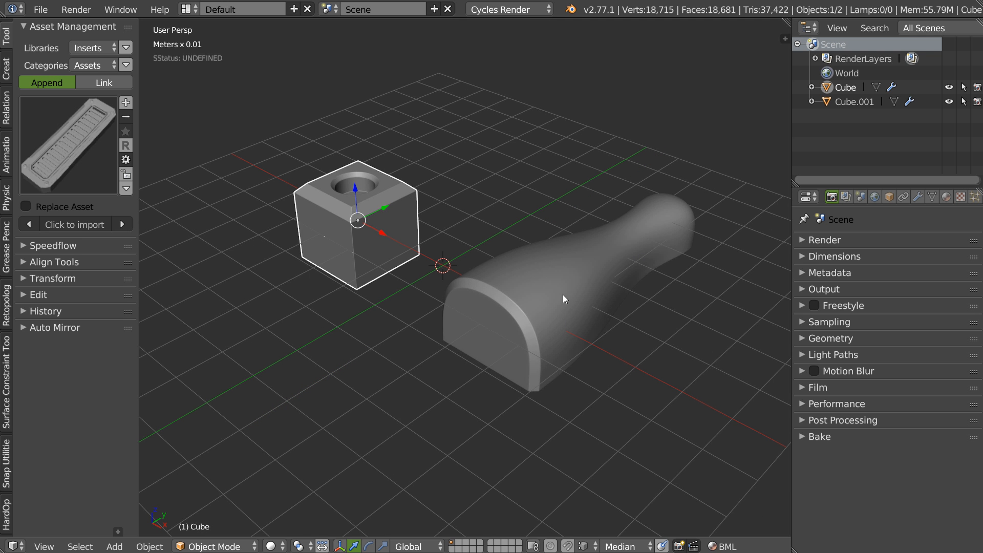
right_click(546, 301)
right_click(355, 219)
scroll(366, 207, up, 2)
middle_drag(348, 155, 428, 186)
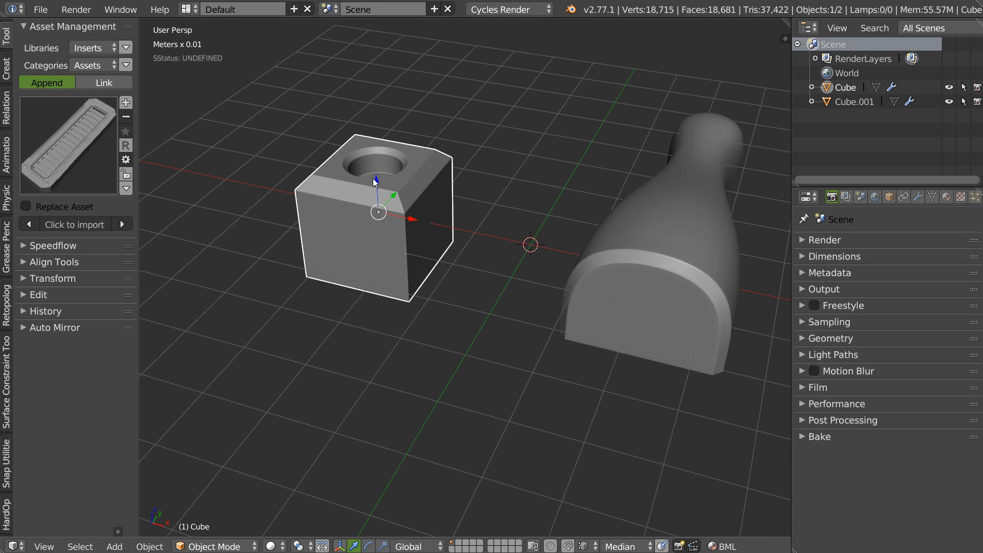
mouse_move(397, 209)
middle_down()
mouse_move(353, 229)
mouse_move(391, 198)
middle_up()
scroll(339, 234, up, 4)
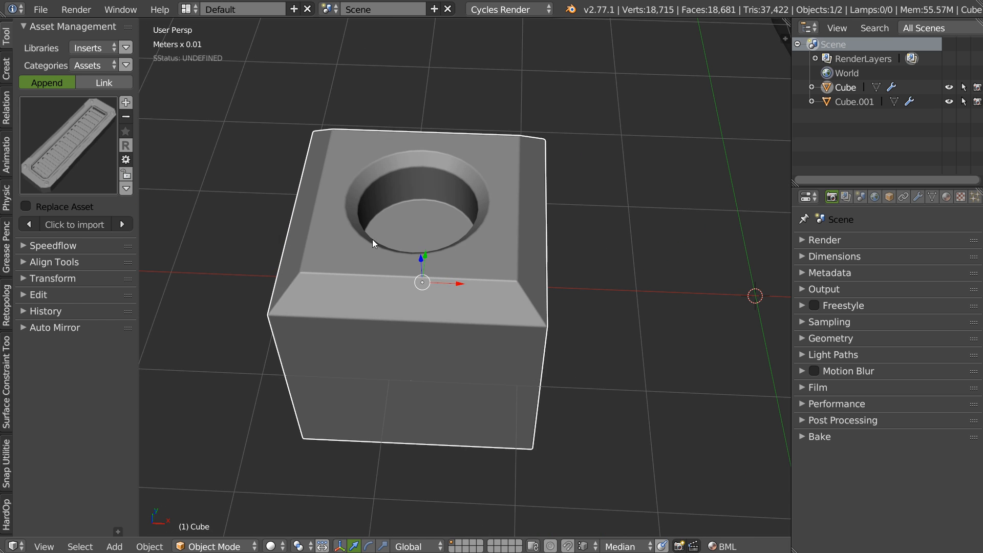
Select the four top faces around the cube's hole in edit mode to examine the topology
key(Tab)
click(343, 254)
shift+click(353, 152)
shift+click(489, 160)
shift+click(476, 253)
shift+click(341, 253)
middle_drag(463, 192, 431, 170)
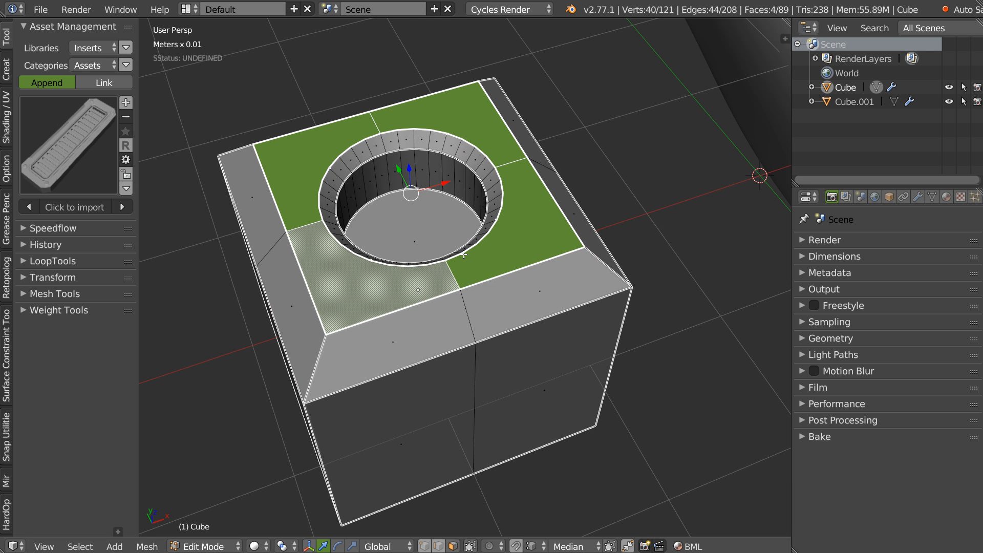
scroll(454, 263, down, 4)
key(Tab)
Inspect the chamfered rim and inner wall of the cube's hole up close
scroll(464, 252, down, 4)
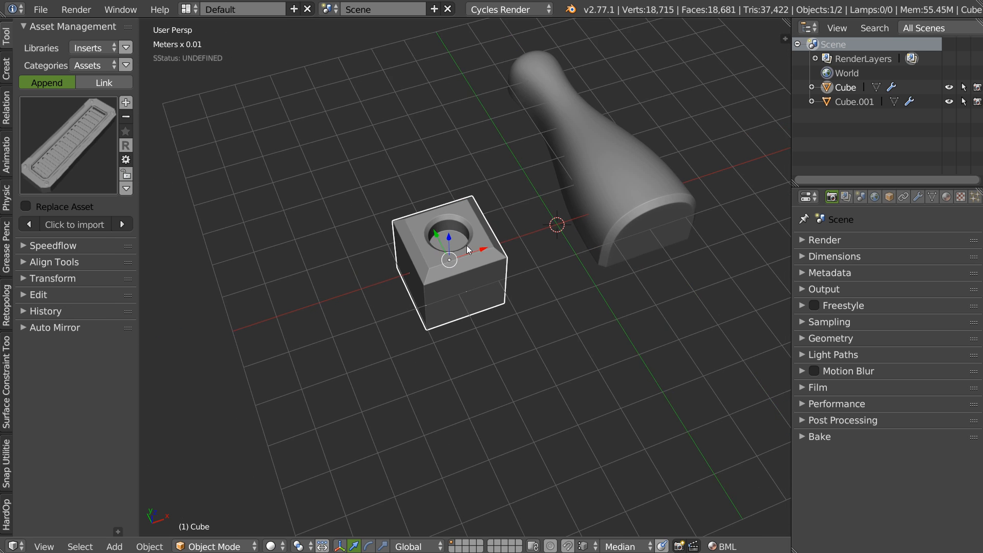
scroll(418, 265, up, 4)
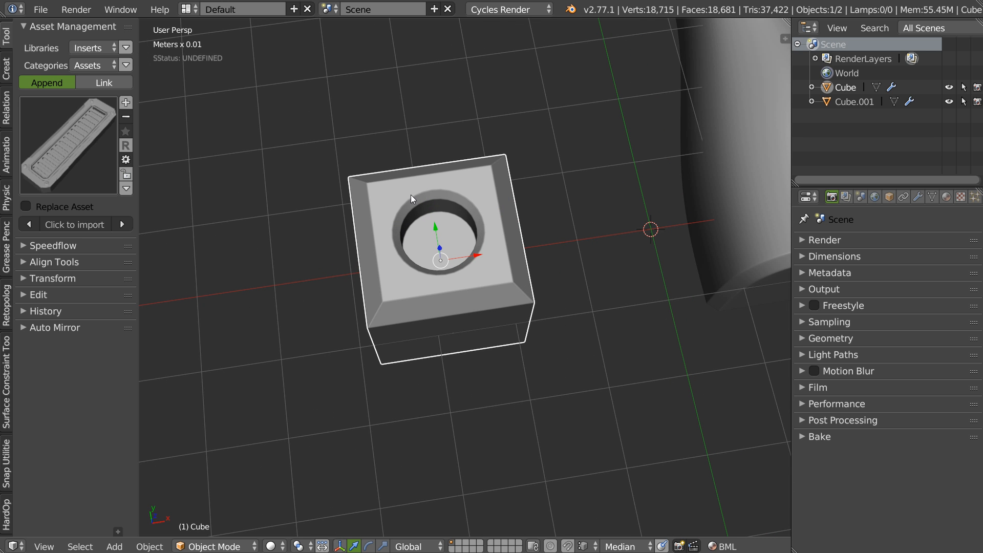
middle_drag(418, 180, 441, 220)
scroll(479, 197, up, 3)
scroll(514, 204, up, 3)
middle_drag(514, 204, 448, 214)
scroll(453, 217, up, 4)
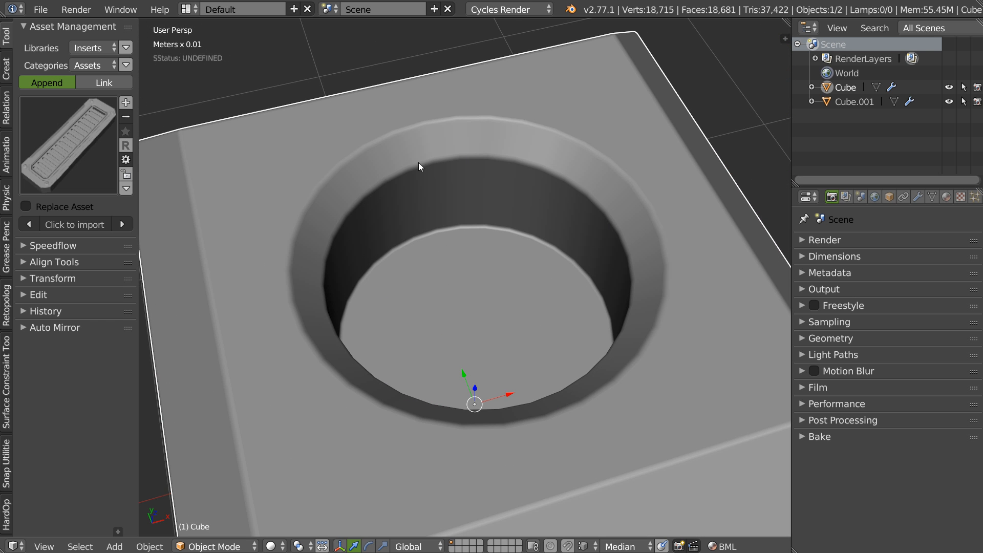
scroll(481, 239, down, 4)
Try a level 1 Subsurf modifier on the cube
key(space)
click(571, 315)
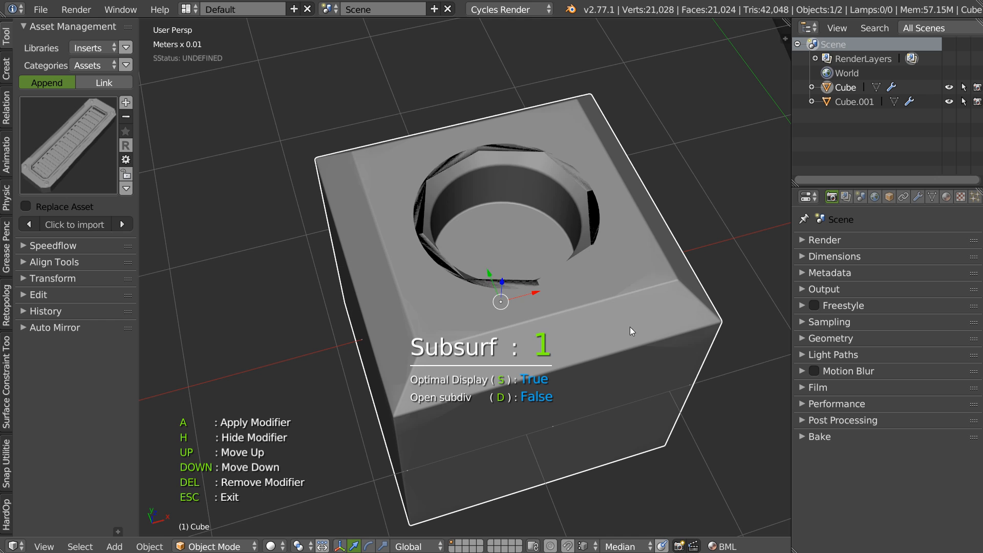
click(658, 335)
Examine the cube's shading and beveled top edges from different angles and distances
shift+middle_drag(503, 279, 468, 262)
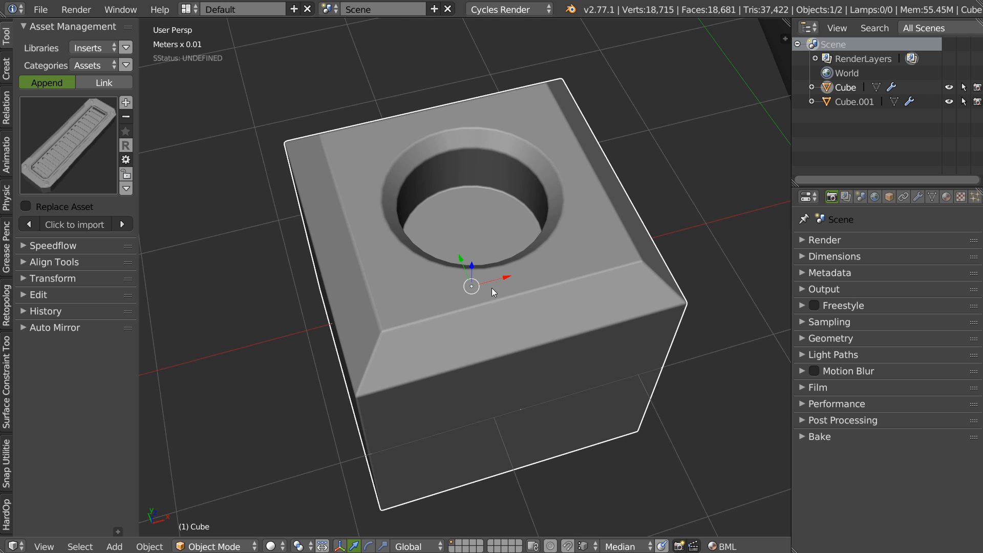
middle_drag(508, 288, 484, 261)
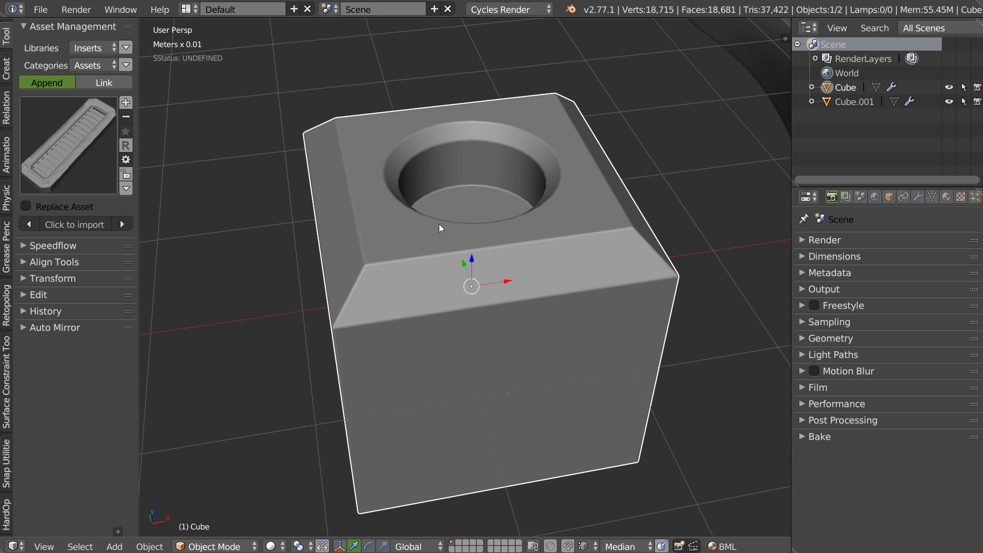
middle_drag(490, 211, 489, 247)
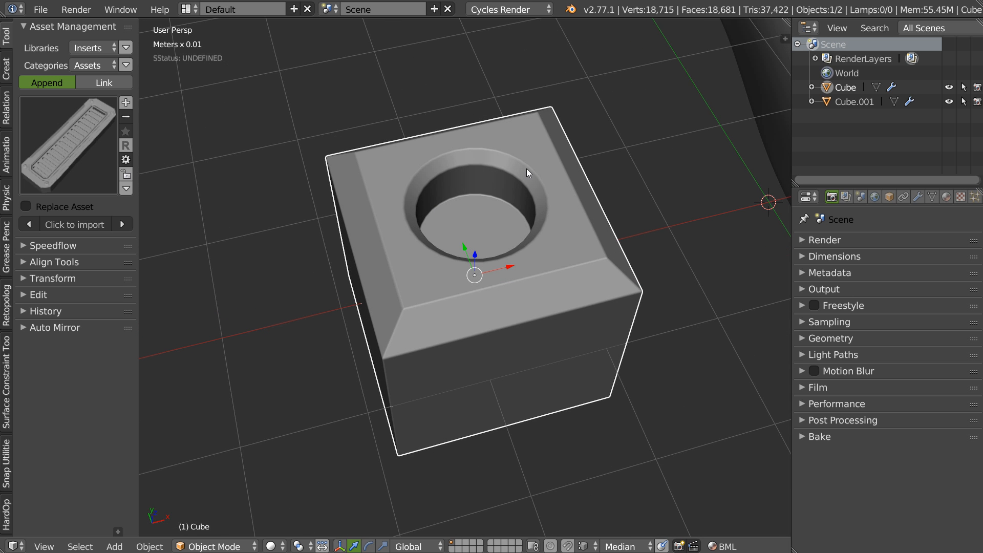
shift+middle_drag(549, 245, 513, 264)
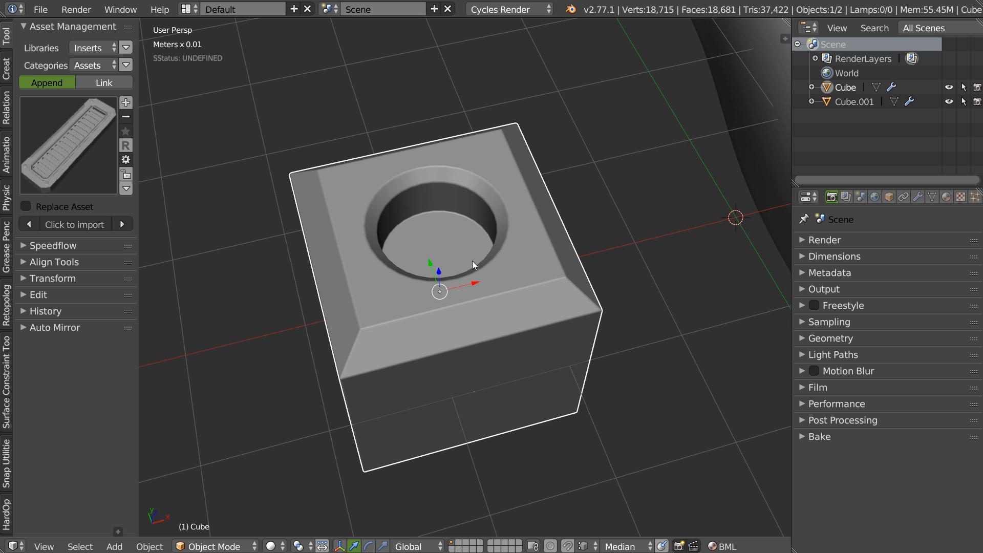
scroll(469, 252, down, 3)
shift+middle_drag(429, 308, 455, 277)
middle_drag(512, 267, 407, 234)
scroll(422, 263, down, 3)
shift+middle_drag(435, 284, 410, 253)
scroll(419, 221, up, 2)
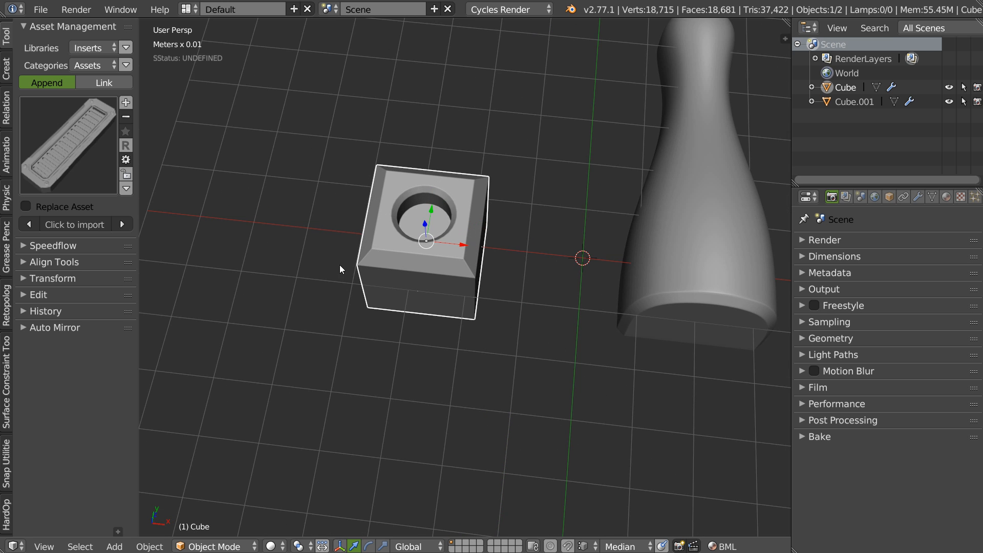
scroll(344, 265, up, 4)
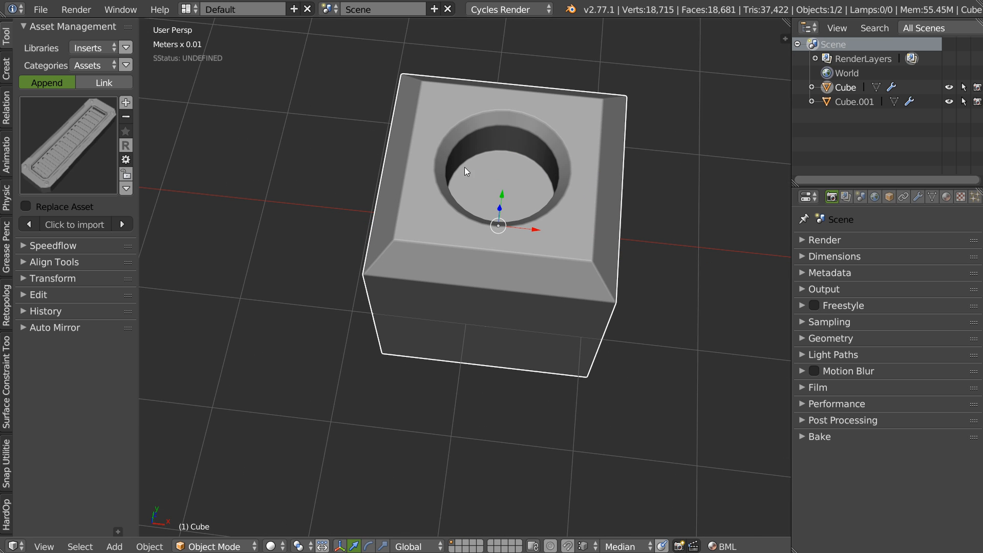
scroll(551, 204, down, 5)
middle_drag(504, 261, 465, 238)
scroll(466, 238, down, 2)
scroll(472, 194, up, 5)
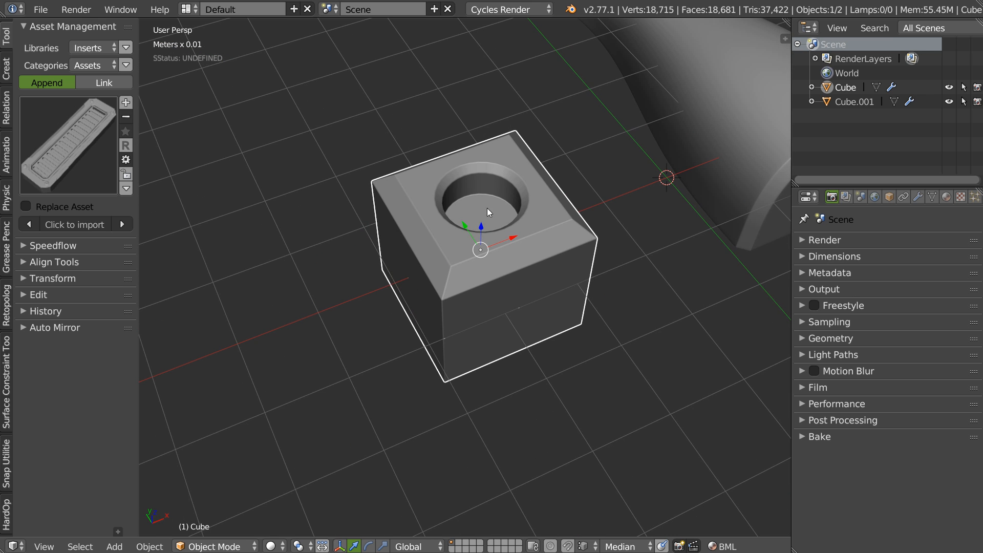
Select the hole's floor face and import the screw_crusiform_02 asset onto it from the Screws Ans Bolts category
middle_drag(462, 213, 492, 218)
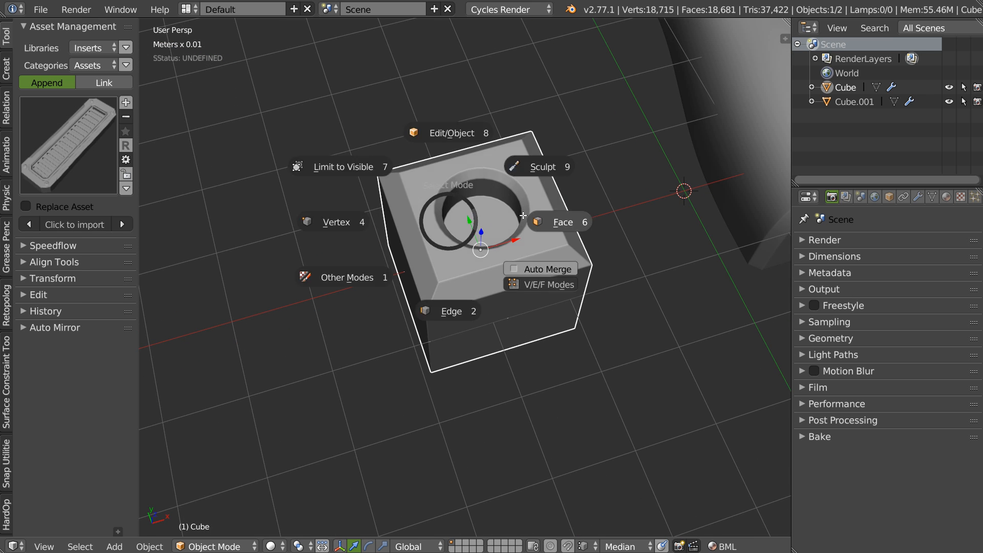
key(Tab)
right_click(479, 225)
click(90, 66)
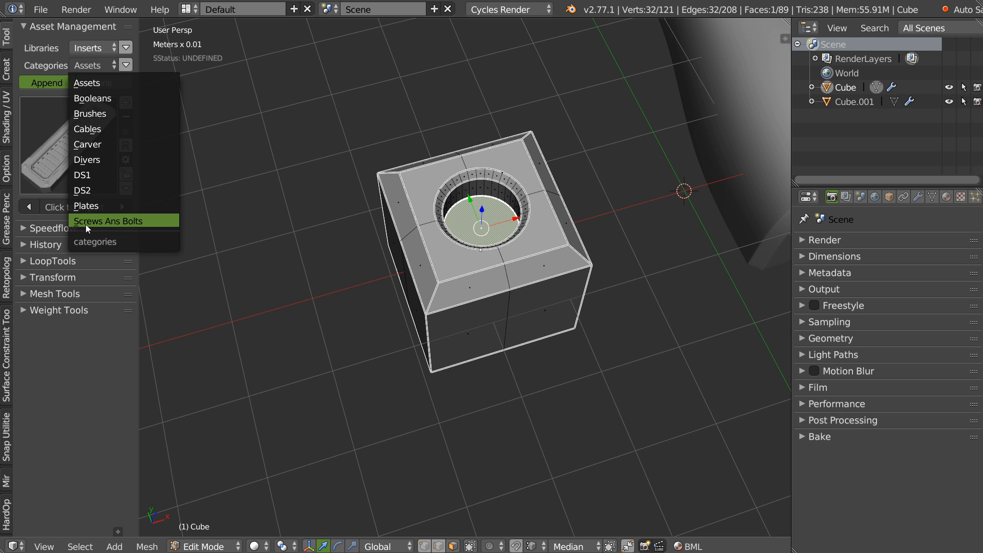
click(94, 220)
click(69, 175)
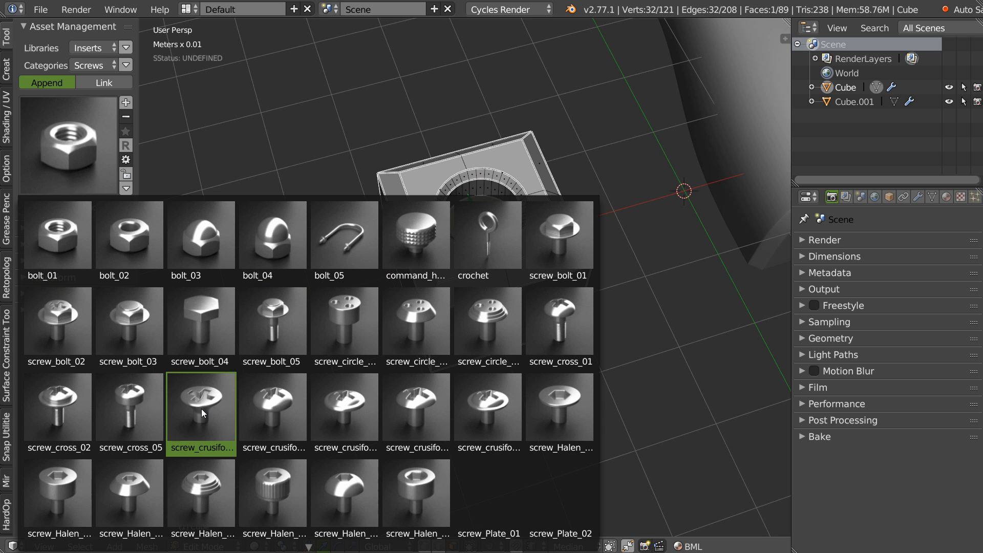
click(202, 409)
Scale the imported screw down so its head fits inside the cube's round hole, and deselect it
middle_drag(524, 217, 487, 172)
key(s)
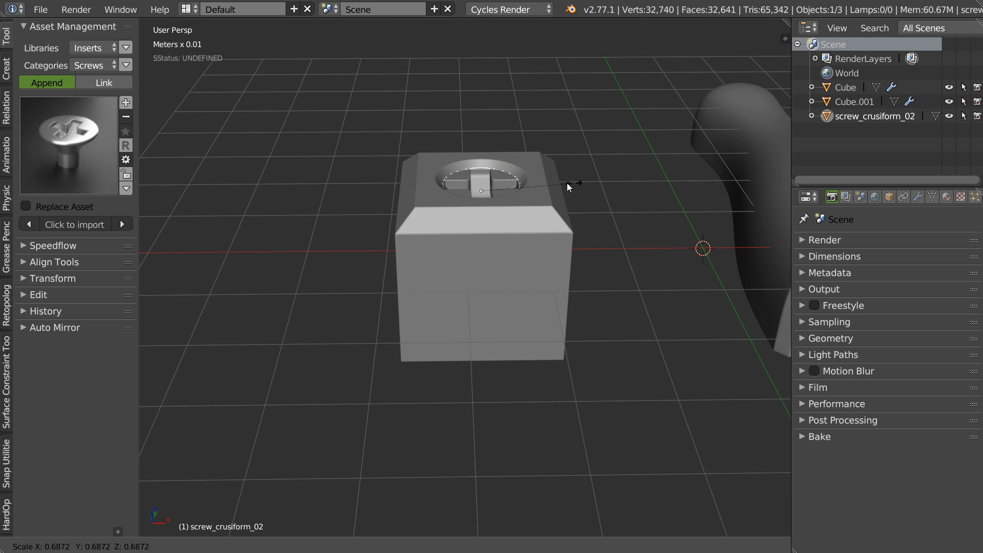
click(543, 186)
middle_drag(509, 221, 456, 275)
key(a)
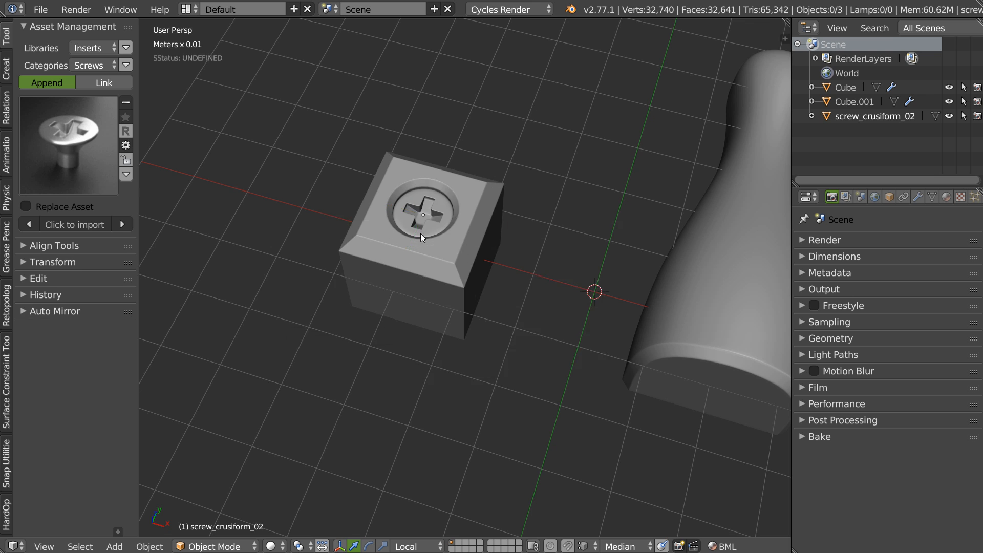
middle_drag(449, 220, 524, 199)
middle_drag(369, 290, 474, 211)
Import the Aeration_001 asset from the Assets category of the Inserts library
click(81, 62)
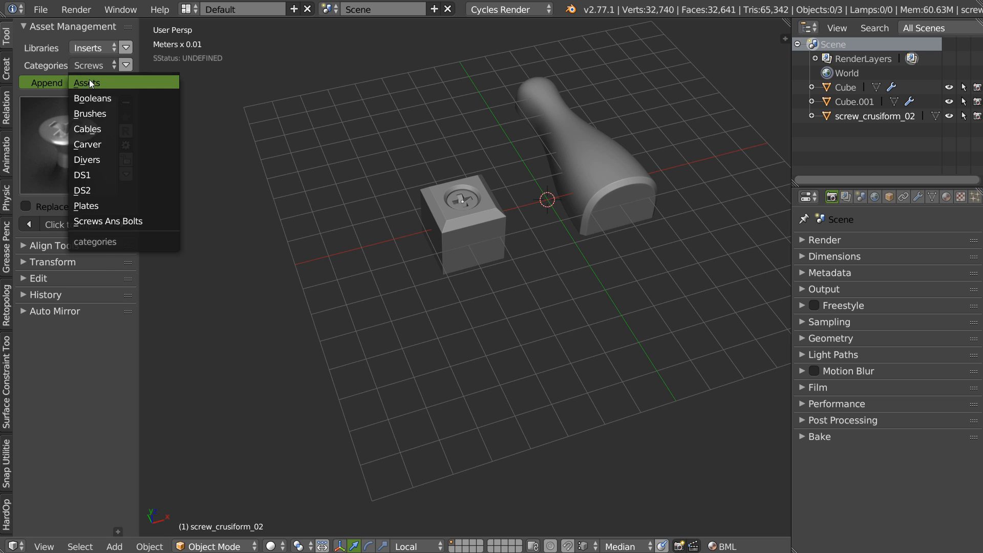
click(88, 78)
click(66, 170)
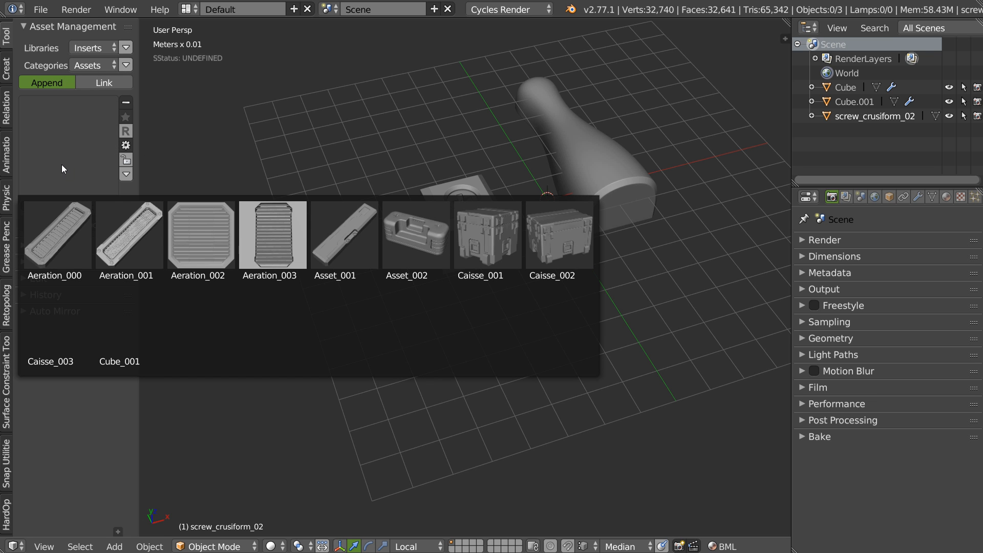
click(126, 247)
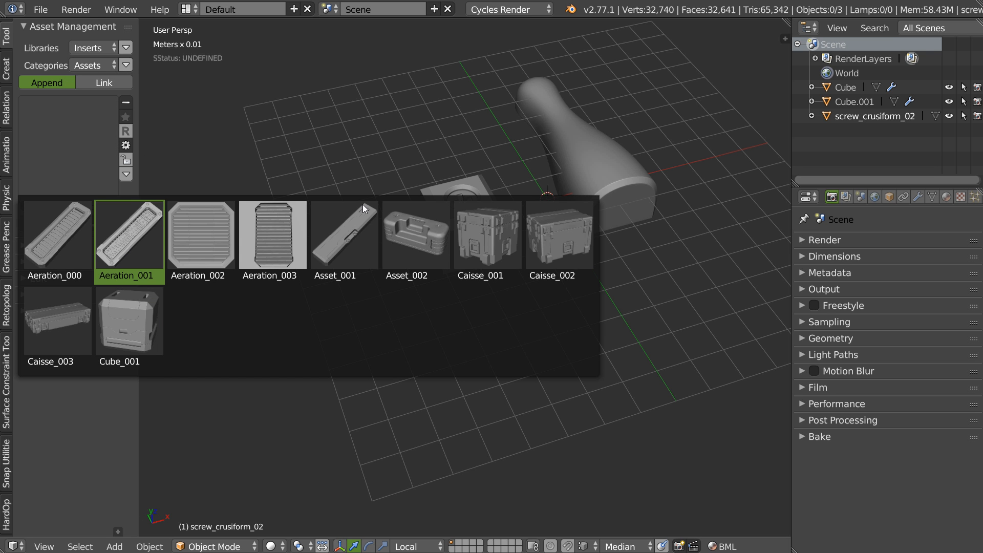
Move the imported vent clear of the cube and hide the Aeration_001 object
drag(581, 193, 327, 253)
shift+middle_drag(328, 253, 446, 238)
middle_drag(441, 231, 376, 251)
key(h)
Examine the vent's honeycomb grille, beveled frame and corner screws from several angles
scroll(431, 230, up, 4)
scroll(376, 251, up, 6)
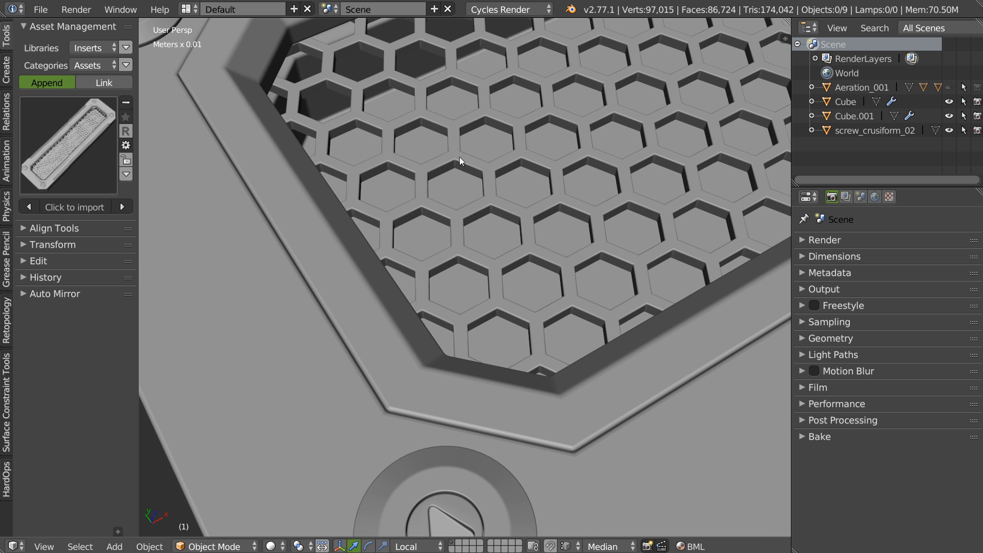
shift+middle_drag(459, 254, 440, 201)
mouse_move(501, 262)
middle_down()
mouse_move(484, 326)
mouse_move(433, 255)
mouse_move(283, 206)
mouse_move(438, 220)
mouse_move(533, 286)
mouse_move(566, 327)
mouse_move(480, 314)
mouse_move(490, 278)
middle_up()
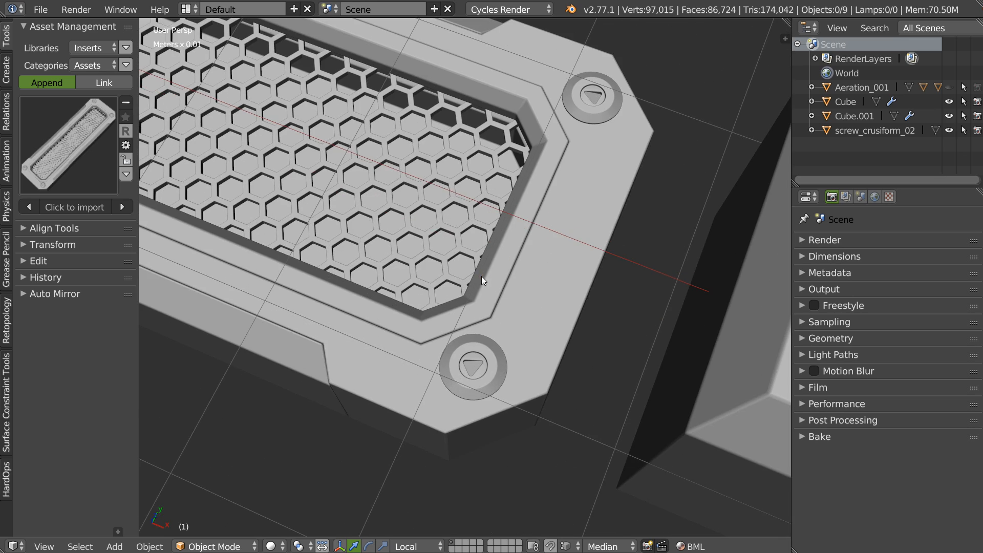
middle_drag(579, 186, 600, 183)
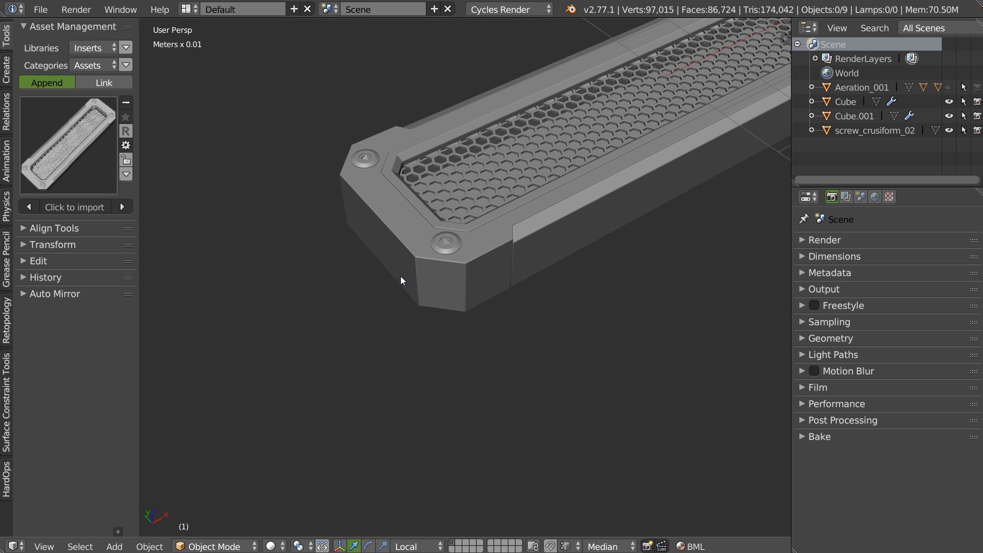
scroll(444, 266, up, 5)
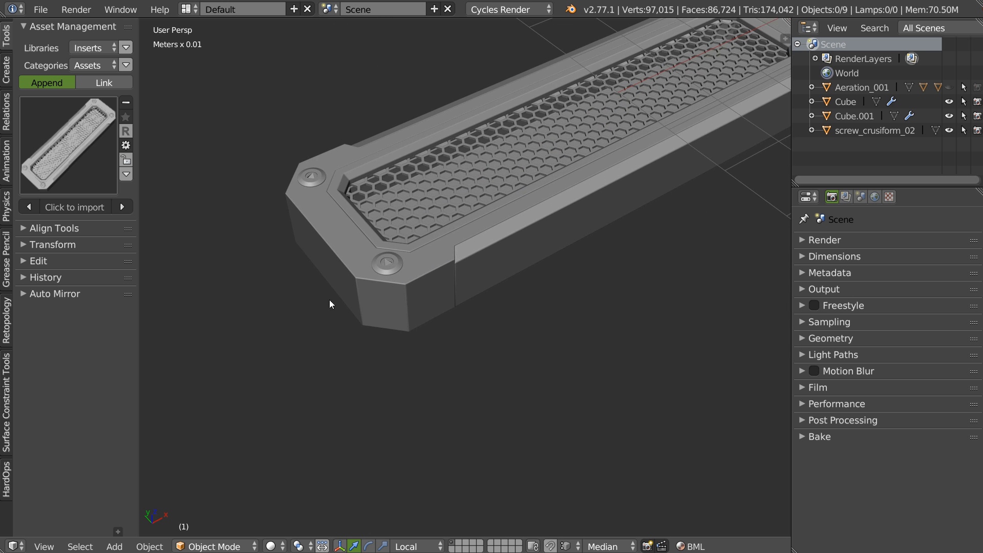
scroll(392, 246, up, 4)
Select the vent's corner screws with the triangular recess and isolate them in local view
right_click(389, 261)
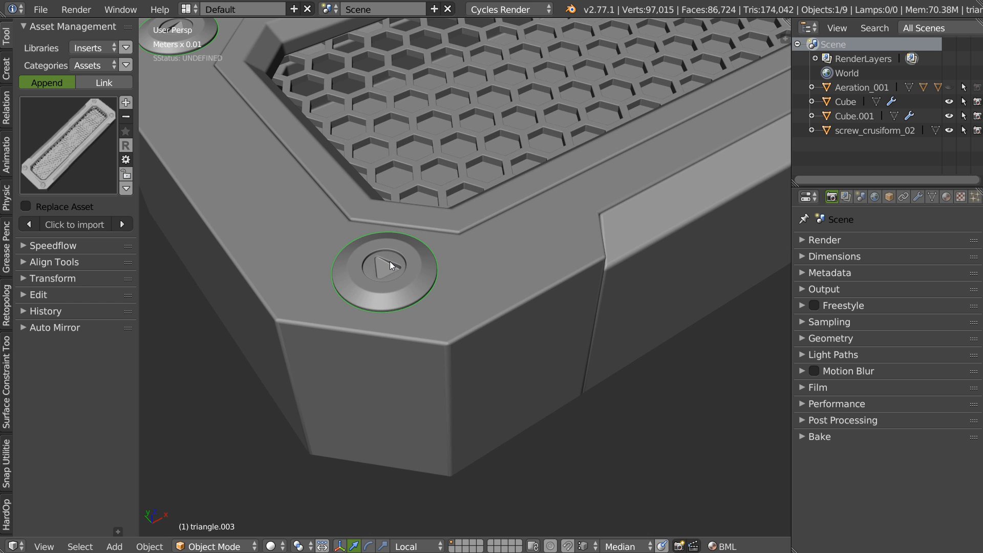
key(KP_Divide)
shift+middle_drag(314, 317, 364, 238)
shift+middle_drag(349, 302, 431, 221)
scroll(431, 221, up, 5)
scroll(431, 221, up, 1)
shift+middle_drag(620, 195, 379, 295)
scroll(378, 293, up, 3)
Inspect the isolated screw's topology with the wire overlay on, and turn the overlay off again
key(shift+z)
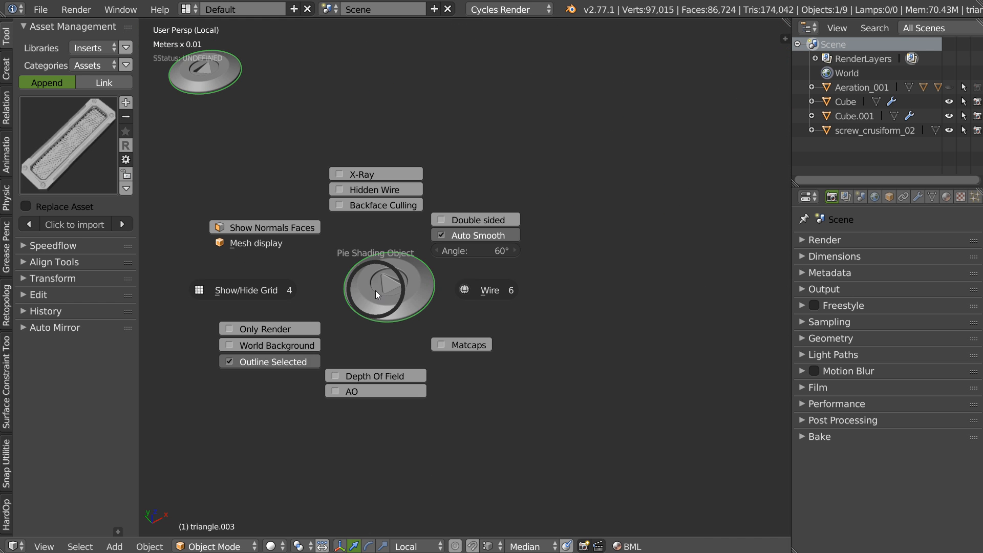
click(492, 289)
scroll(443, 266, up, 6)
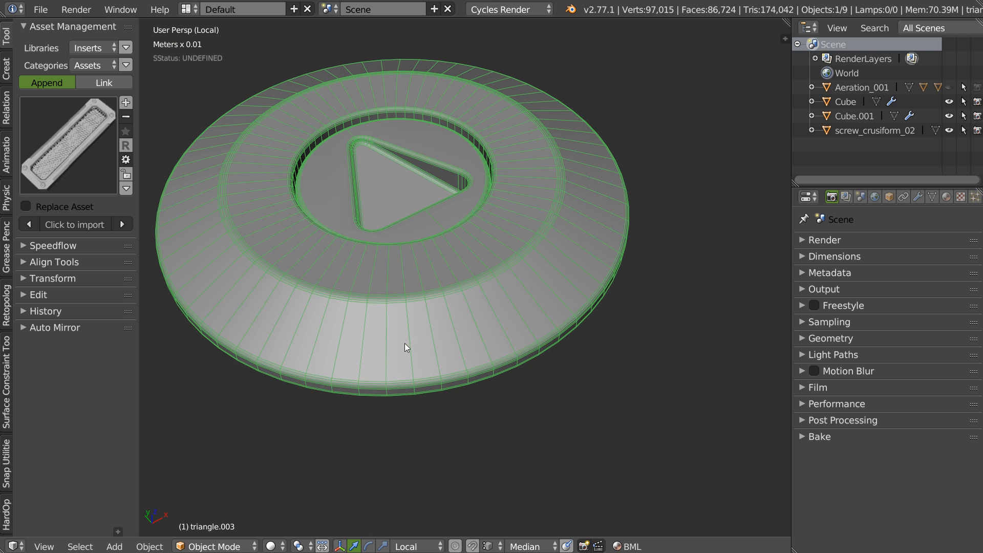
scroll(419, 229, down, 4)
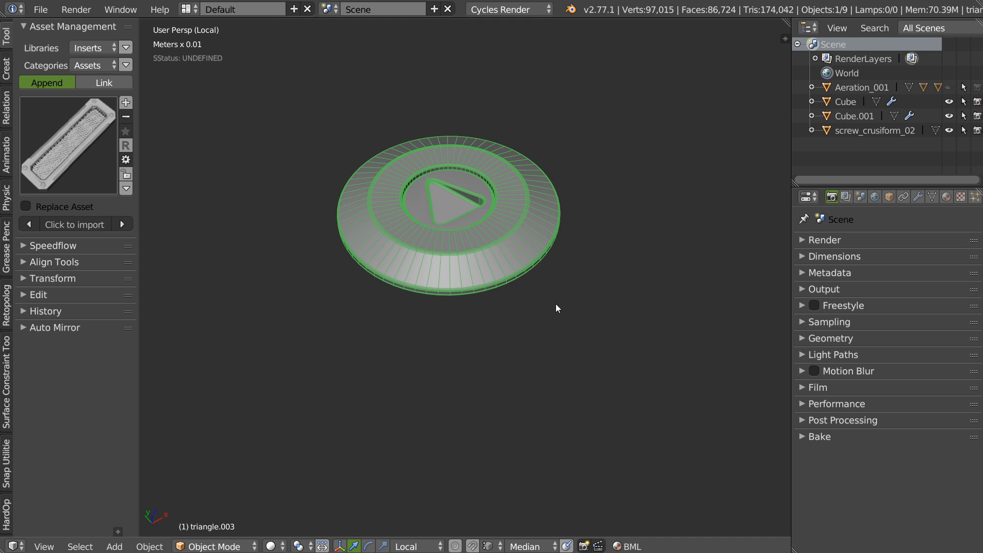
scroll(410, 251, up, 4)
shift+middle_drag(485, 173, 450, 234)
key(shift+z)
click(534, 249)
scroll(492, 205, down, 5)
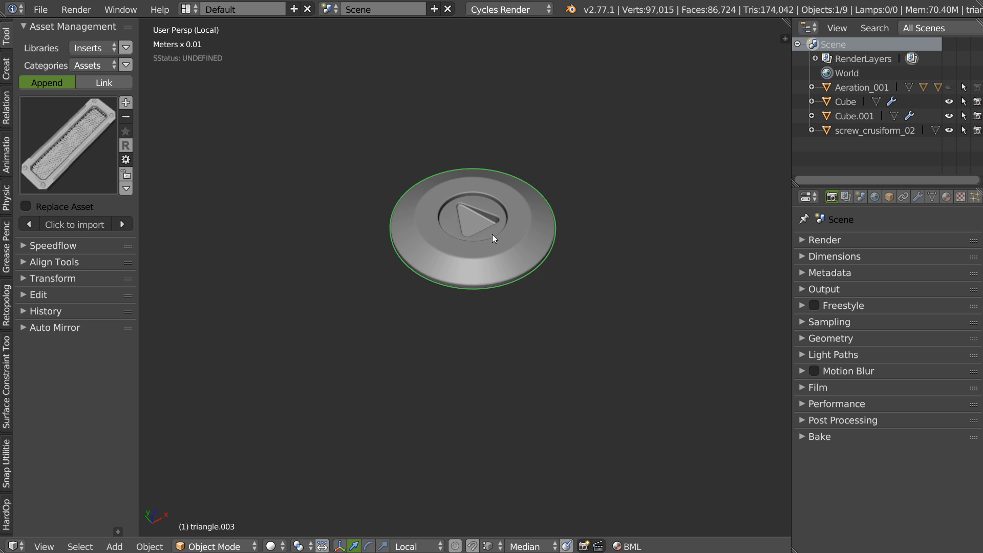
Set the world background's surface color to an Environment Texture
click(875, 197)
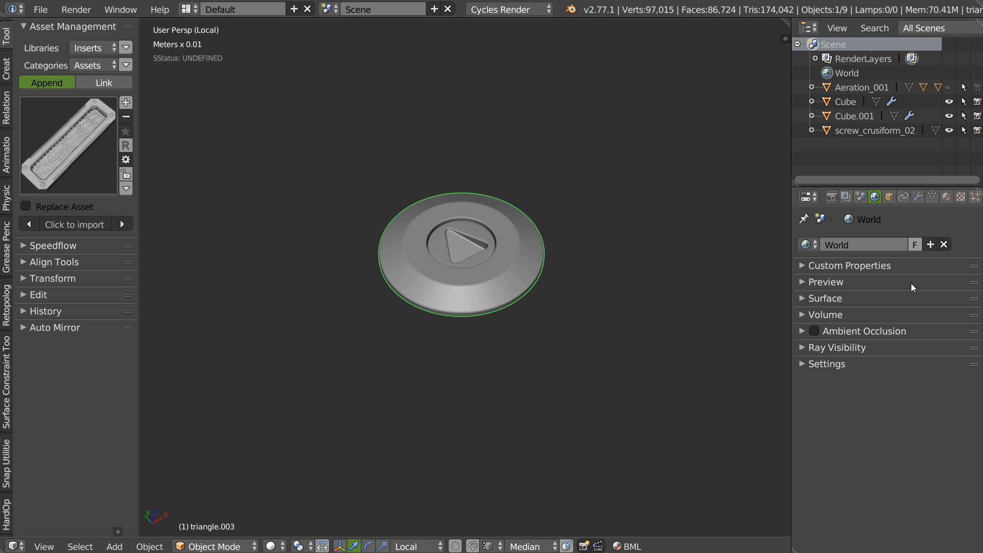
click(852, 298)
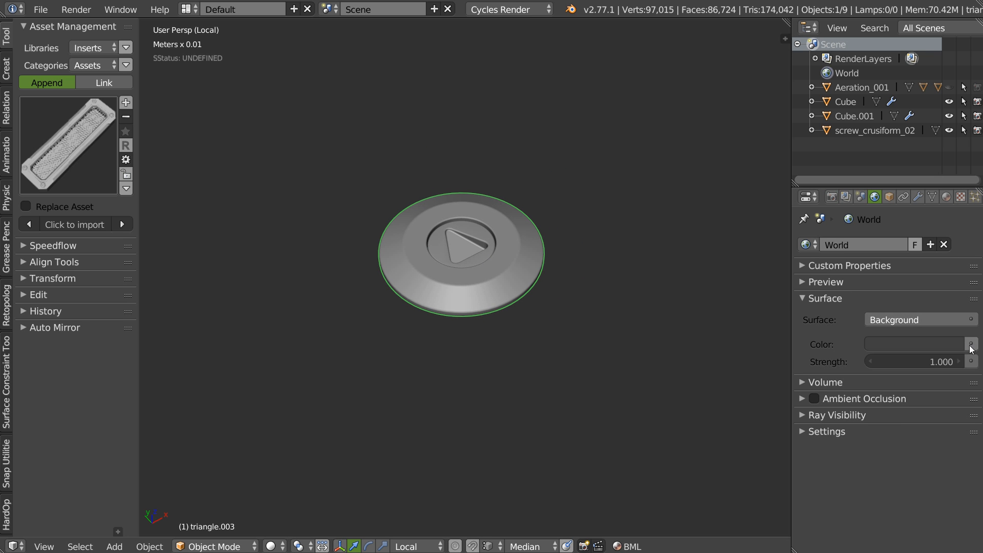
click(916, 344)
click(671, 192)
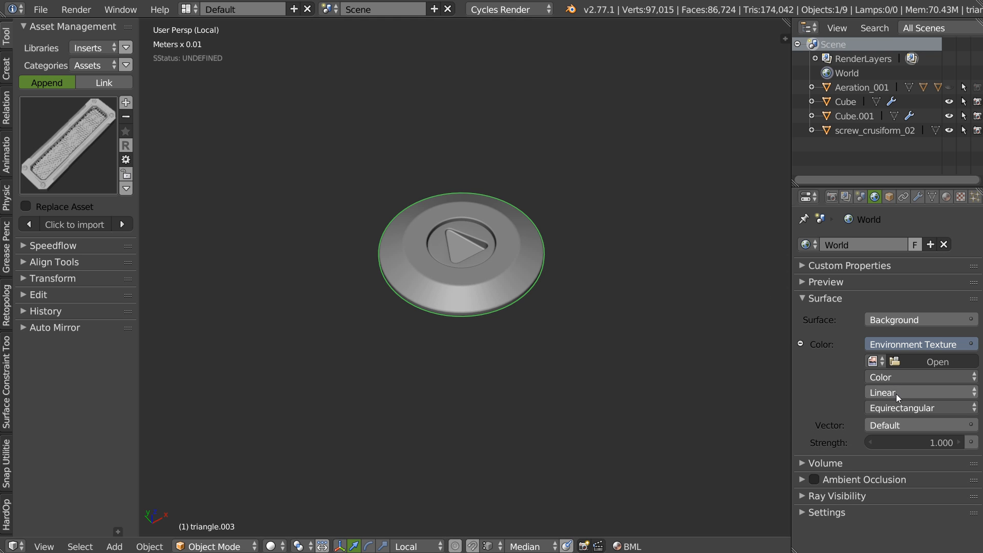
Load the sky_cloud image from the HDRI folder on the Travail (F:) drive as the environment texture
click(936, 362)
scroll(87, 214, down, 4)
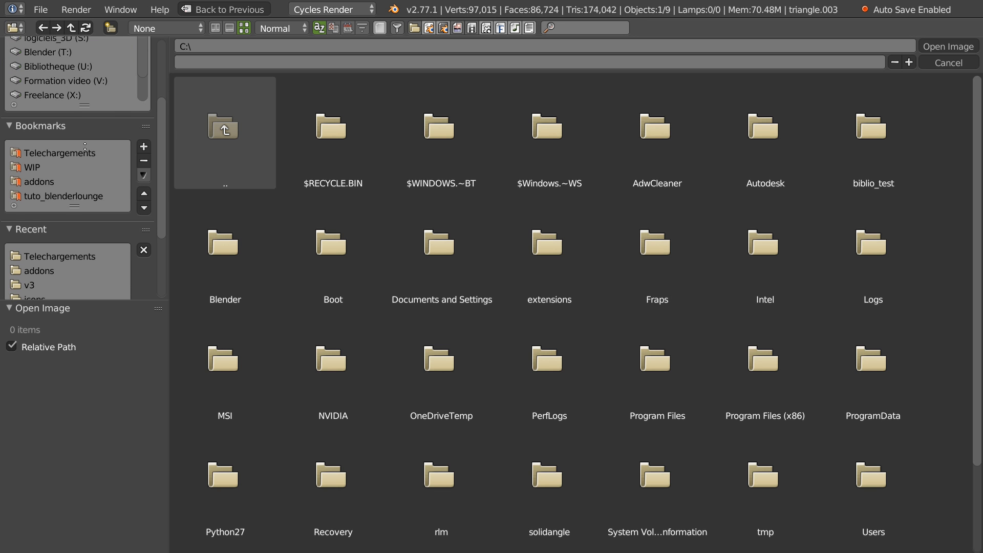
scroll(46, 90, up, 1)
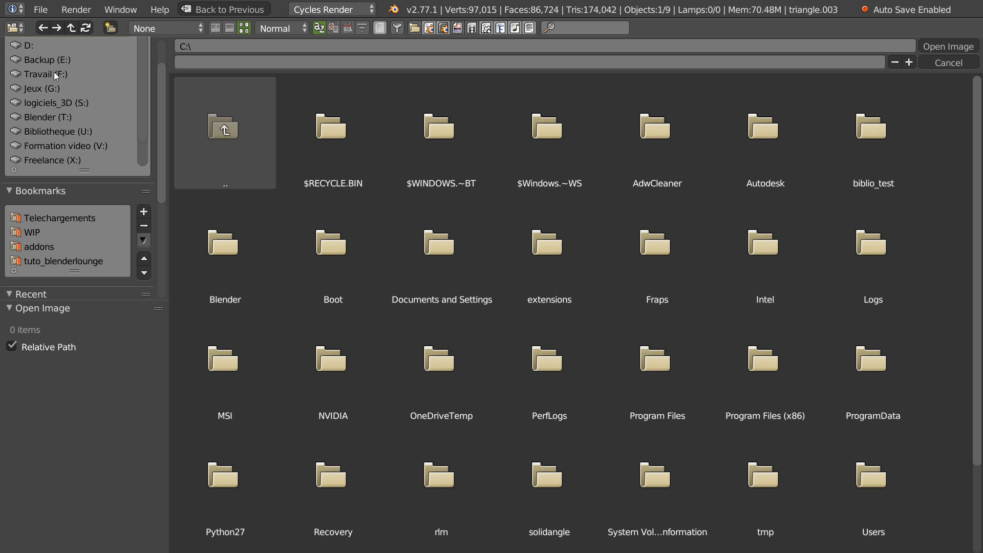
click(53, 75)
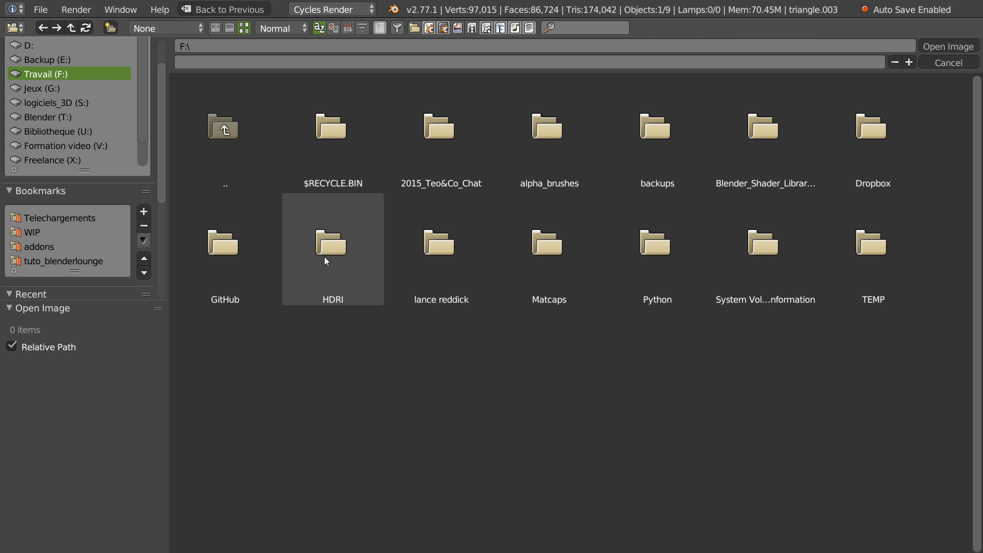
click(379, 268)
drag(967, 105, 932, 408)
click(220, 274)
double_click(223, 274)
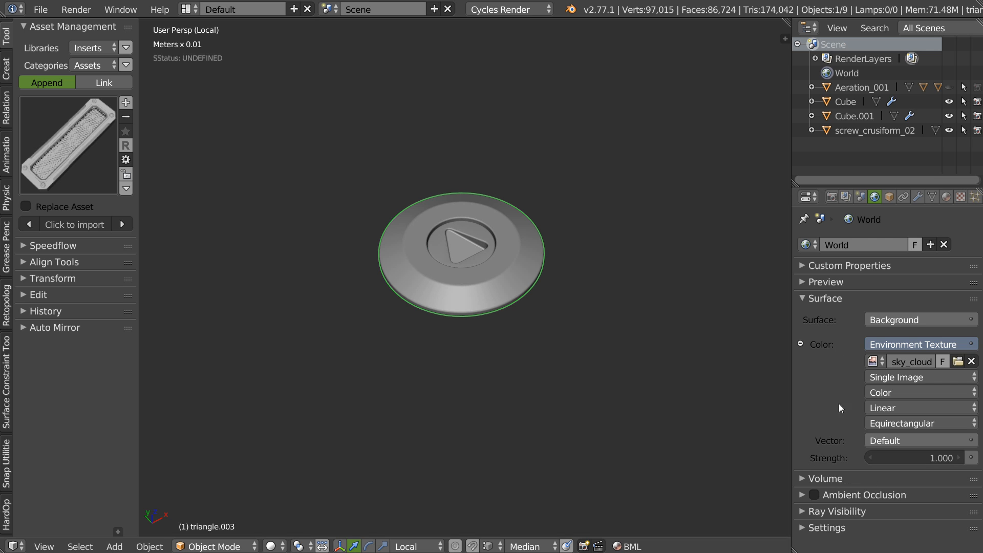
Turn off Camera ray visibility for the world so the environment stays out of the background
drag(818, 530, 826, 476)
middle_drag(836, 423, 841, 385)
middle_drag(815, 526, 833, 420)
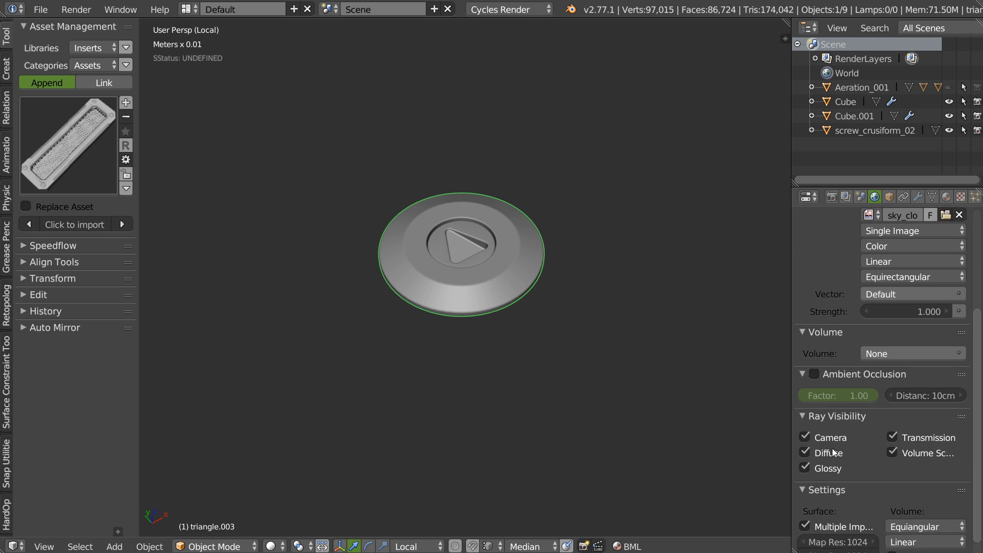
mouse_move(417, 297)
middle_down()
mouse_move(411, 317)
mouse_move(422, 320)
middle_up()
key(z)
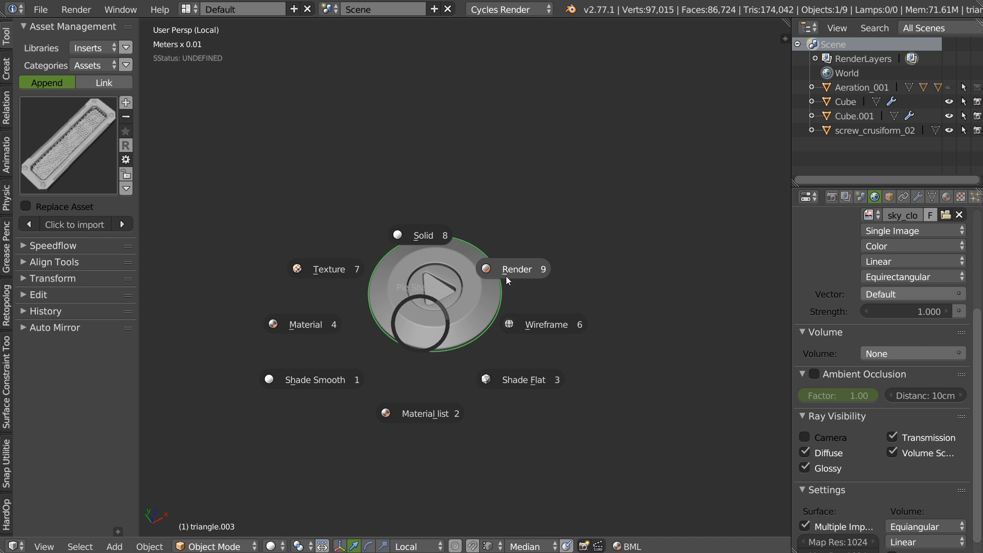
key(Escape)
Set the Cycles render device to GPU Compute and display the isolated screw in rendered shading
click(829, 196)
click(840, 238)
click(901, 315)
click(883, 283)
key(z)
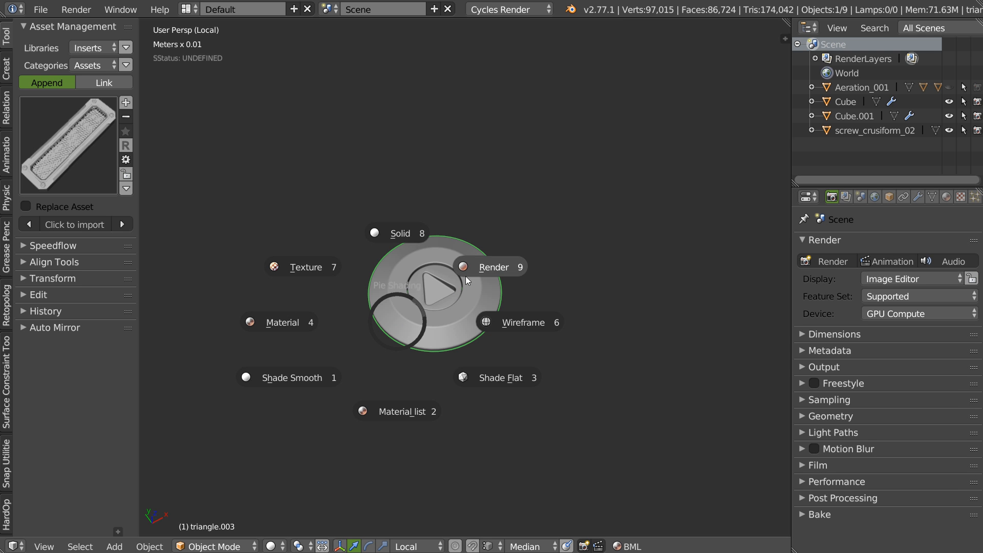
click(475, 268)
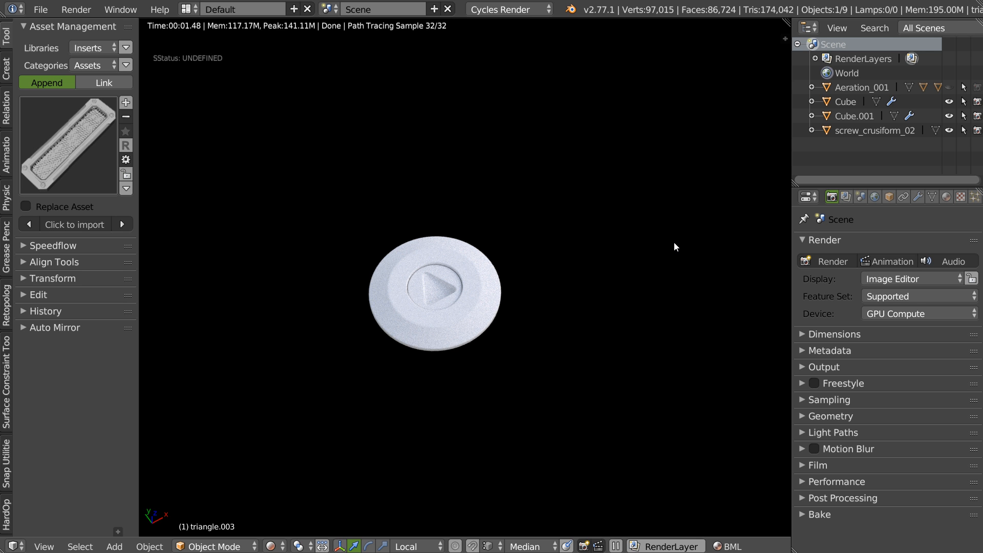
Leave local view and display the whole vent in rendered shading
key(KP_Divide)
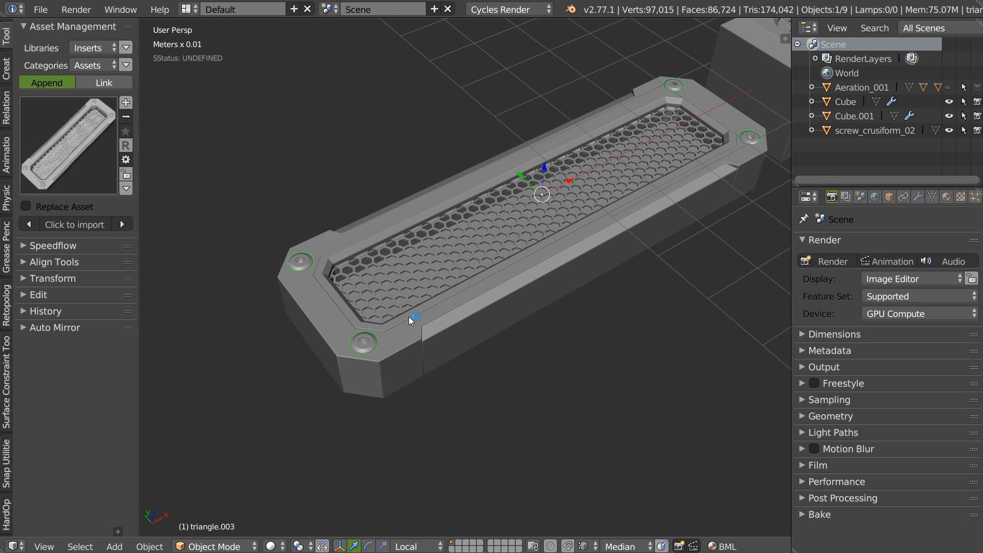
key(a)
key(Escape)
key(z)
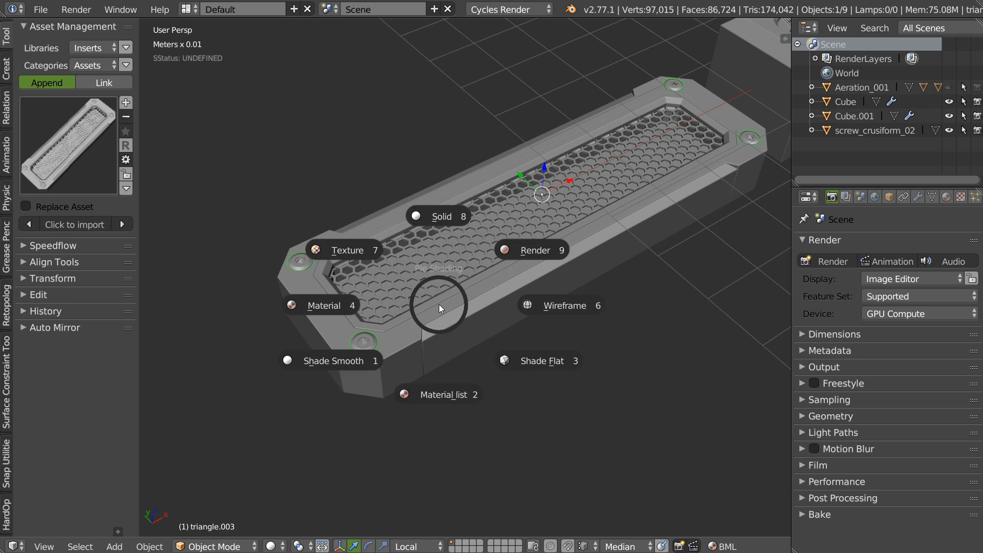
click(518, 253)
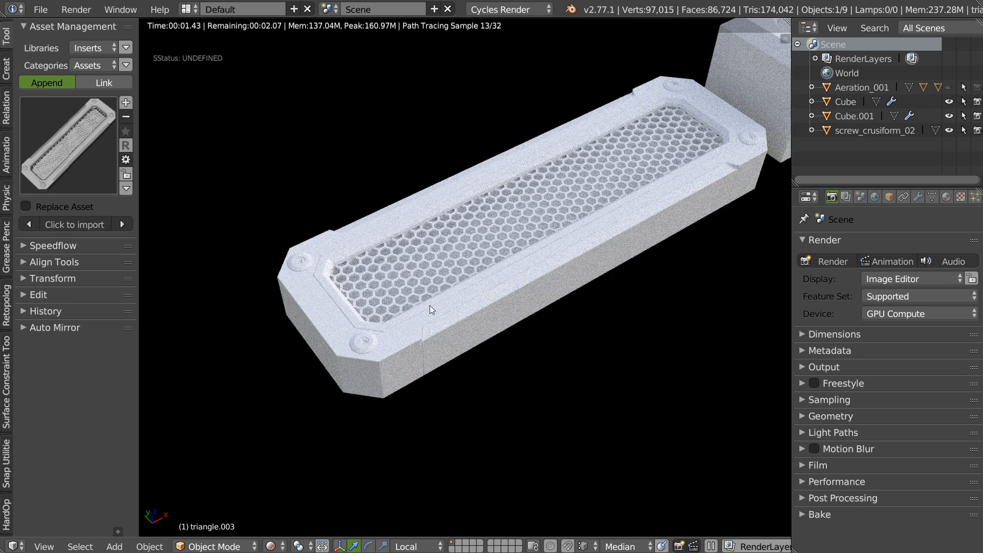
scroll(446, 302, up, 5)
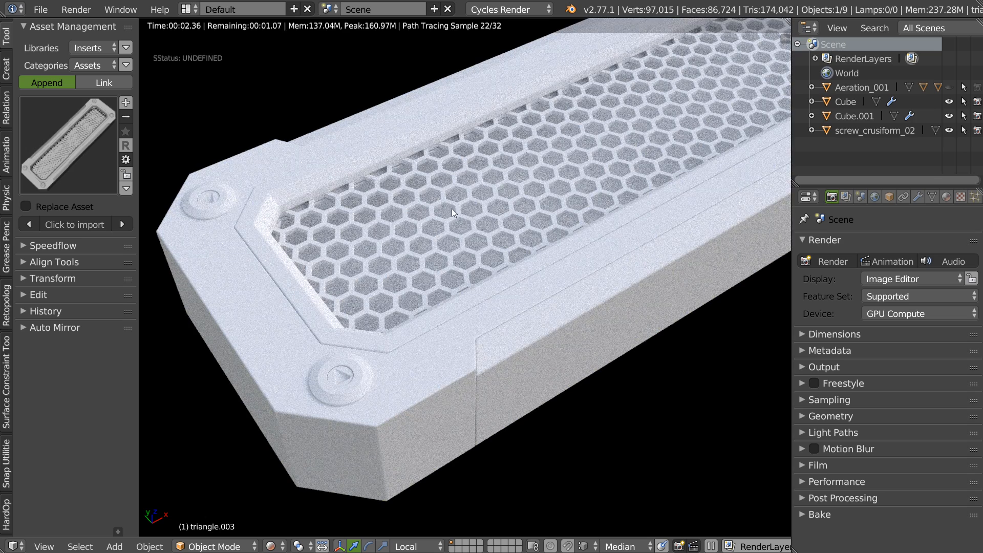
Set the Preview sample count to 0 in the sampling settings
click(826, 401)
click(935, 478)
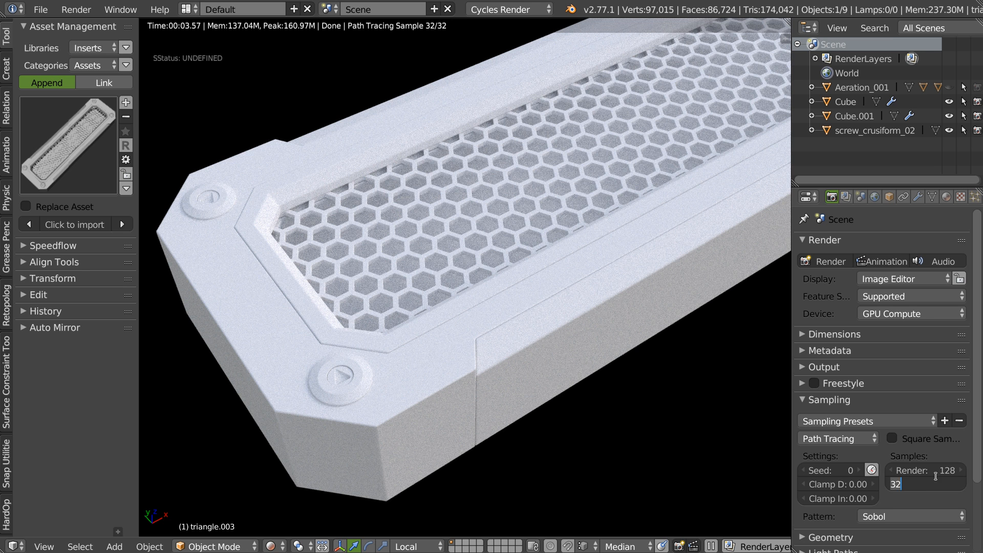
text(0)
key(Return)
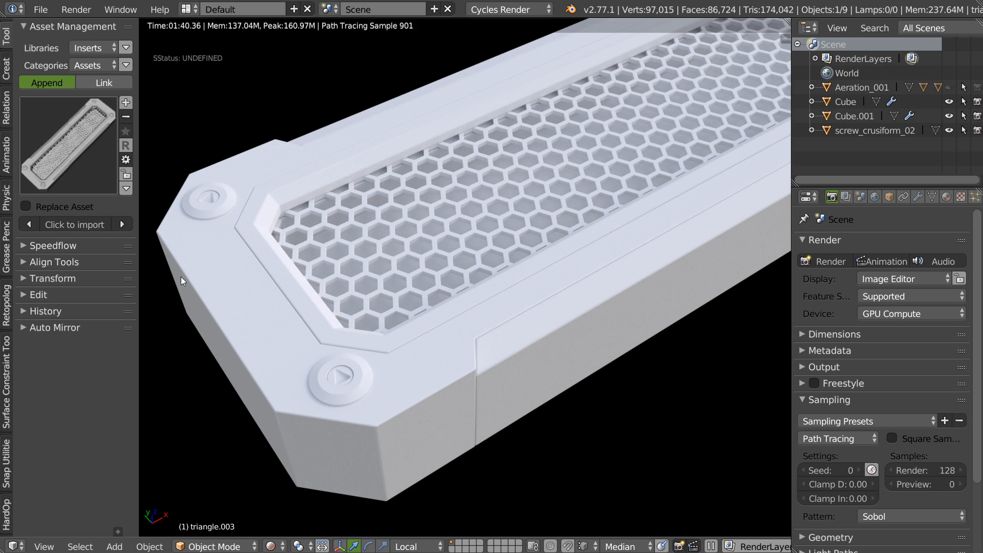
Examine the rendered vent's honeycomb grille, beveled edges and corner screw up close from another angle
middle_drag(558, 252, 492, 280)
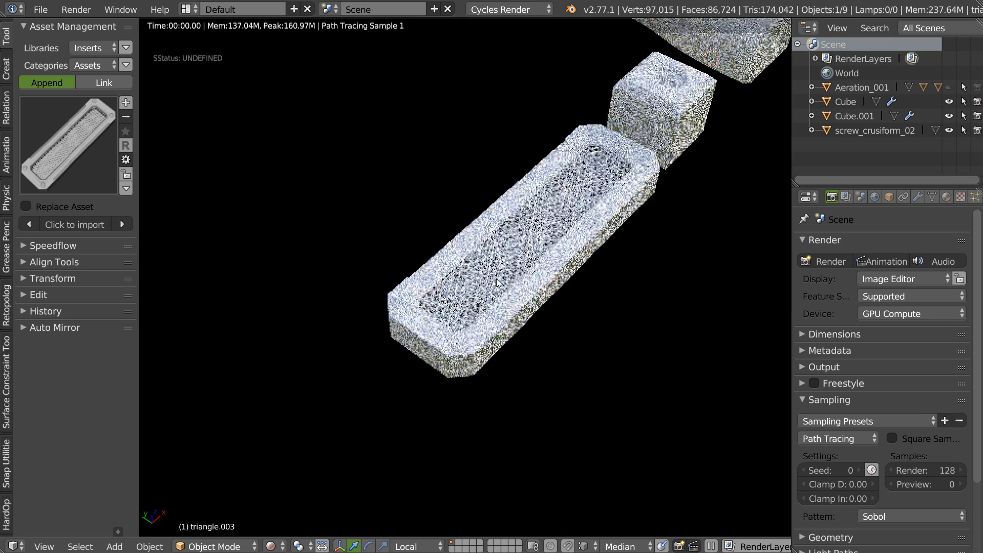
shift+middle_drag(620, 190, 445, 317)
scroll(472, 292, up, 4)
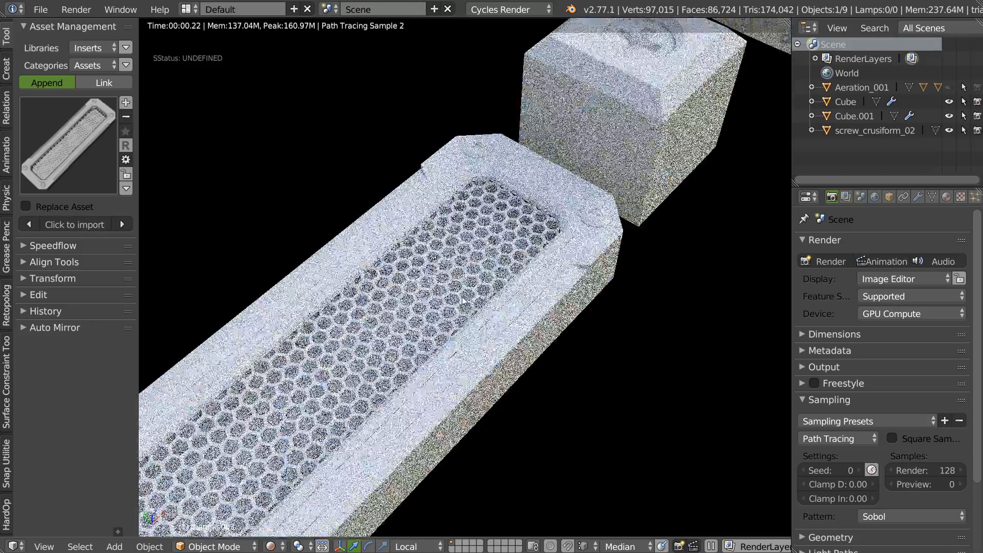
scroll(530, 256, up, 6)
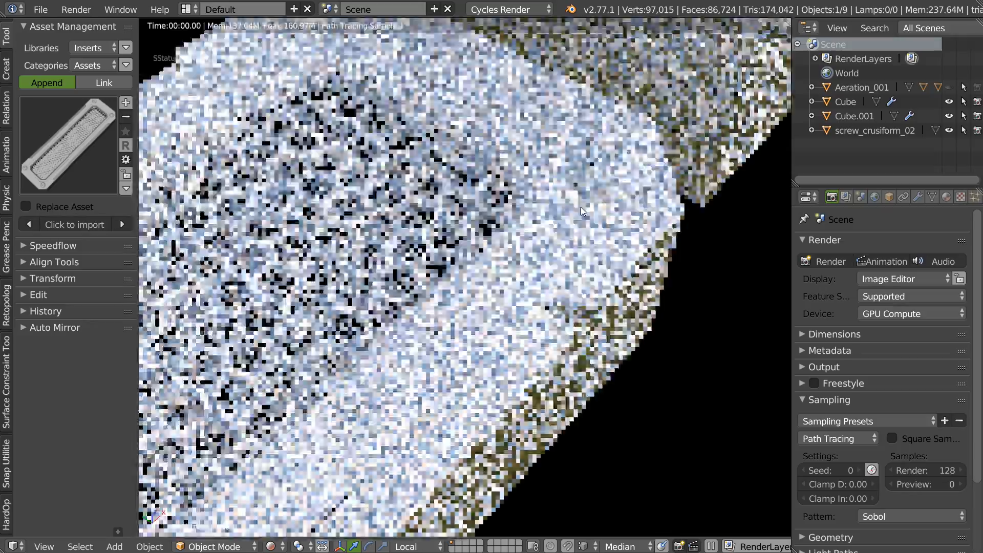
middle_drag(581, 206, 549, 240)
scroll(583, 233, up, 2)
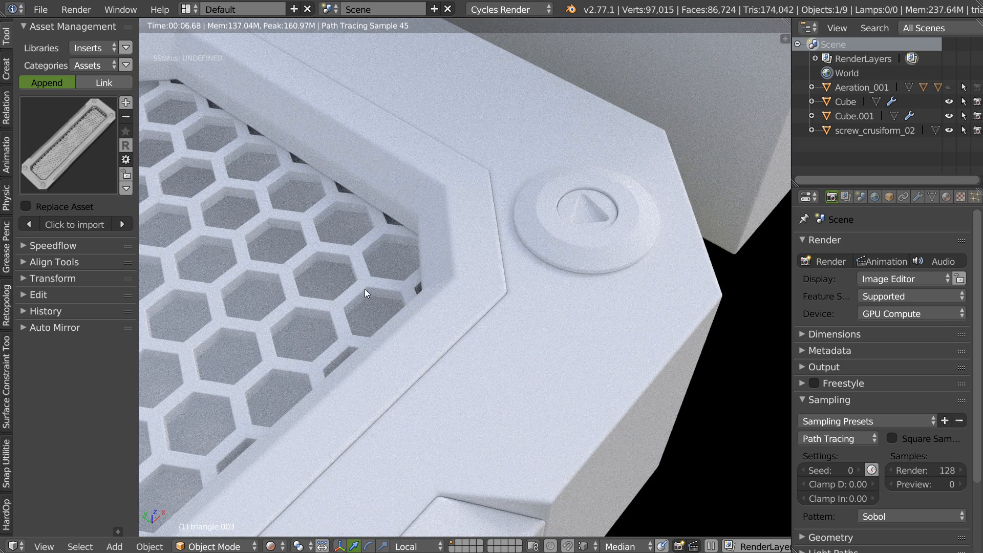
Return the viewport to solid shading with the whole vent and the screw cube in view
middle_drag(553, 205, 549, 242)
scroll(549, 242, down, 4)
key(z)
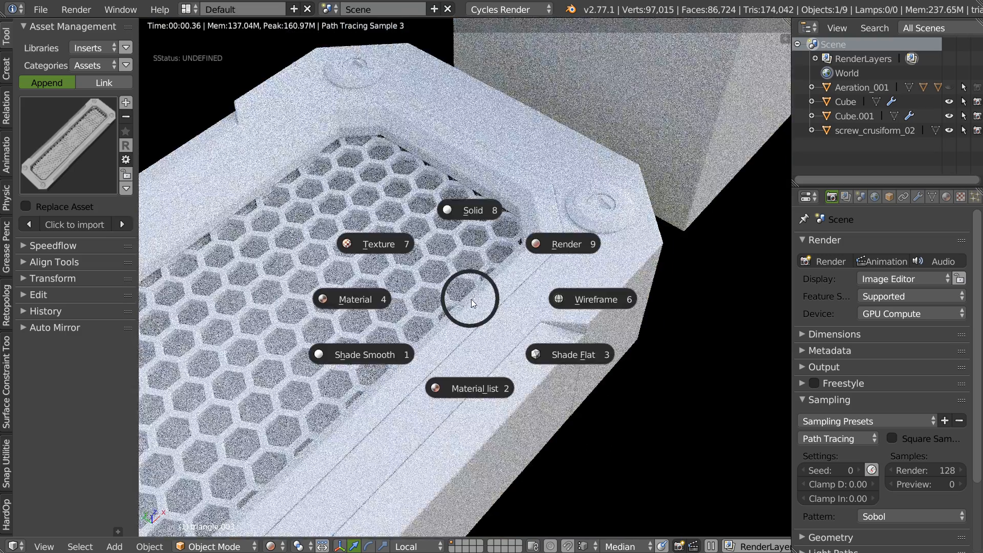
click(471, 211)
scroll(607, 204, down, 4)
middle_drag(516, 290, 428, 315)
scroll(429, 315, down, 4)
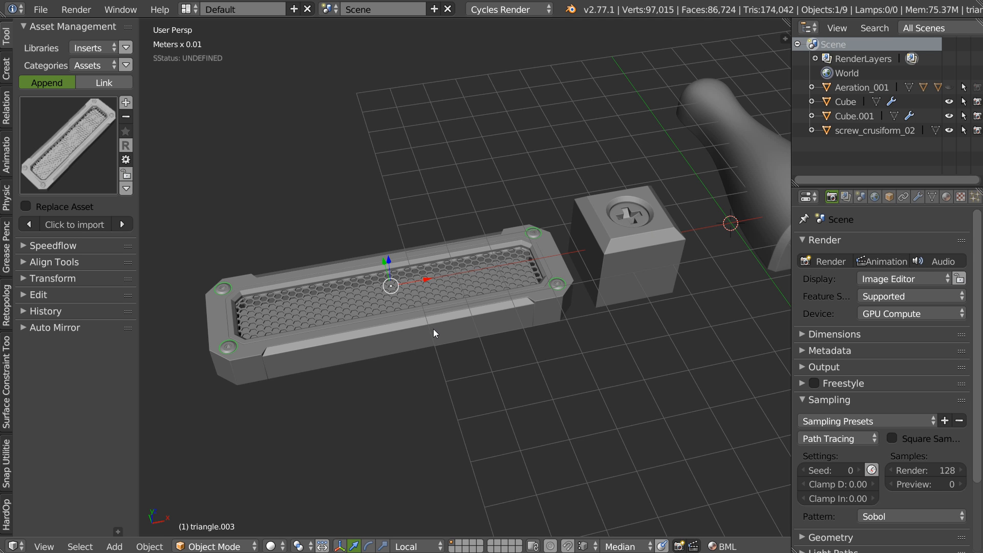
Open the vent frame for mesh editing and select its top face around the corner screw beside the cube
middle_drag(561, 268, 414, 271)
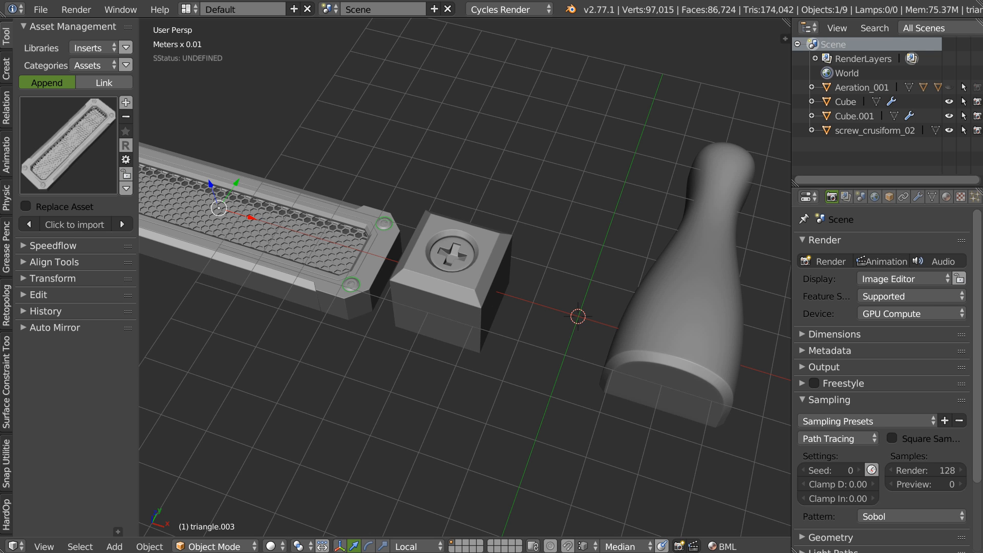
middle_drag(486, 268, 517, 284)
shift+middle_drag(345, 264, 464, 241)
scroll(484, 279, up, 4)
shift+middle_drag(568, 268, 469, 358)
shift+middle_drag(397, 353, 401, 330)
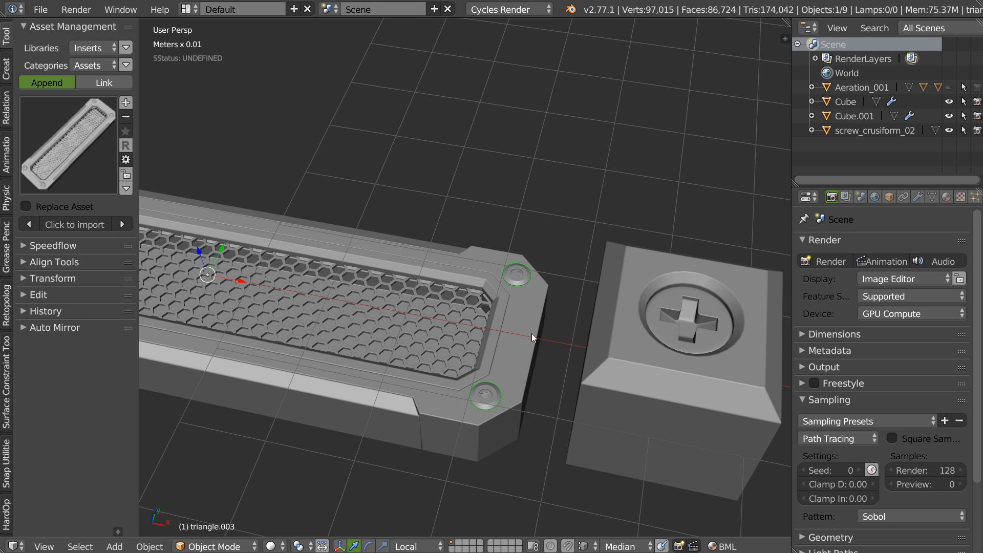
scroll(434, 397, up, 2)
shift+middle_drag(467, 417, 433, 321)
scroll(433, 323, up, 5)
scroll(502, 312, down, 2)
right_click(480, 288)
key(Tab)
right_click(469, 280)
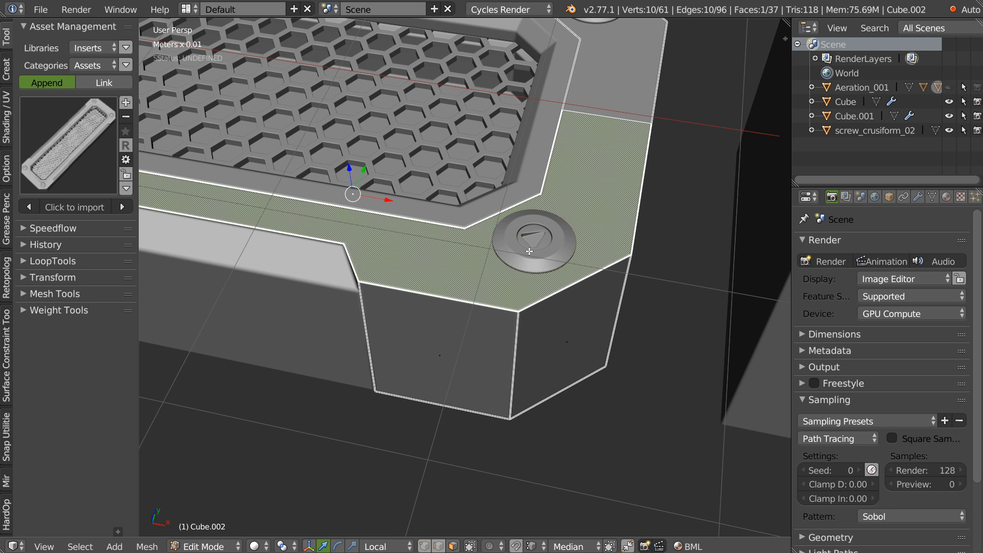
middle_drag(469, 280, 498, 291)
middle_drag(467, 250, 328, 214)
scroll(499, 230, down, 4)
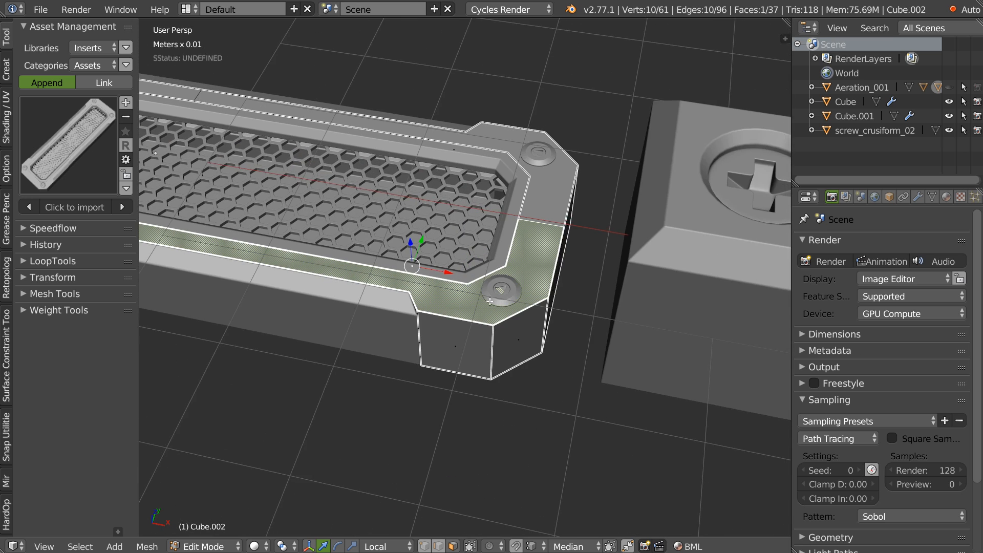
Cut two edges with the Line tool, joining the inner and outer corner vertices on both sides of the corner screw
scroll(558, 235, up, 5)
shift+middle_drag(517, 260, 516, 268)
key(space)
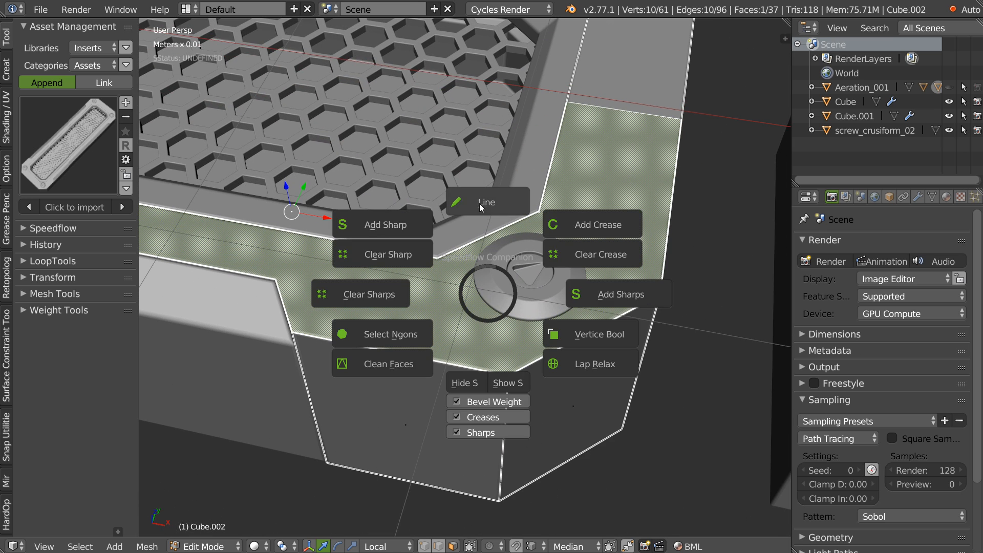
click(482, 201)
click(437, 259)
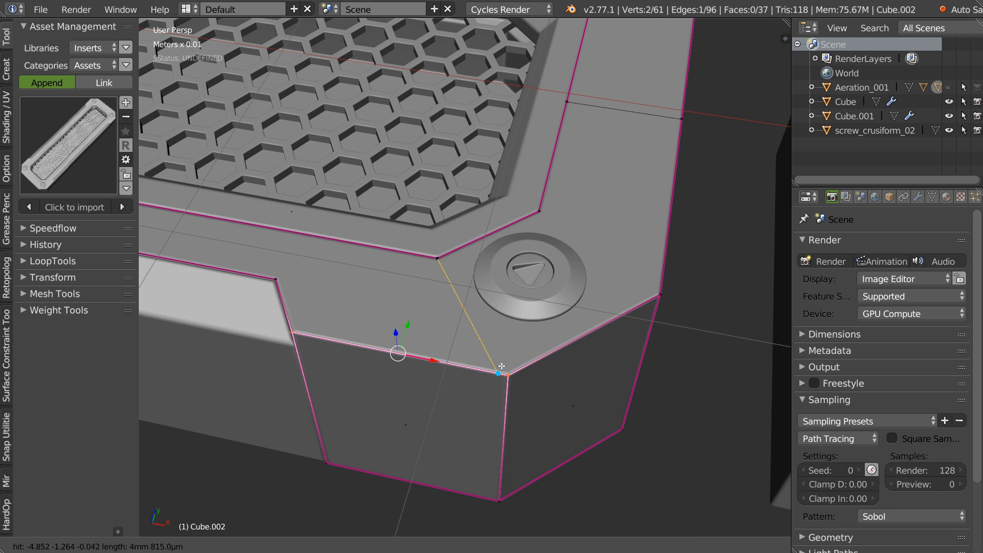
click(508, 375)
click(539, 211)
click(660, 295)
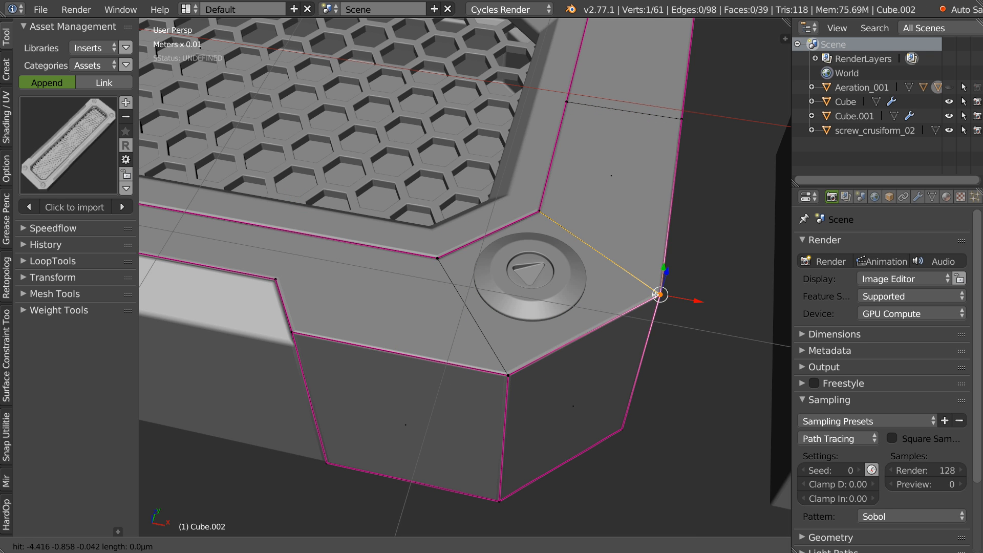
Cut another edge from the frame's side notch vertex to the inner grille border and finish the Line tool
click(276, 279)
click(304, 234)
scroll(365, 275, down, 3)
scroll(365, 275, up, 2)
scroll(365, 274, down, 1)
middle_drag(423, 215, 445, 235)
scroll(445, 235, up, 1)
key(Escape)
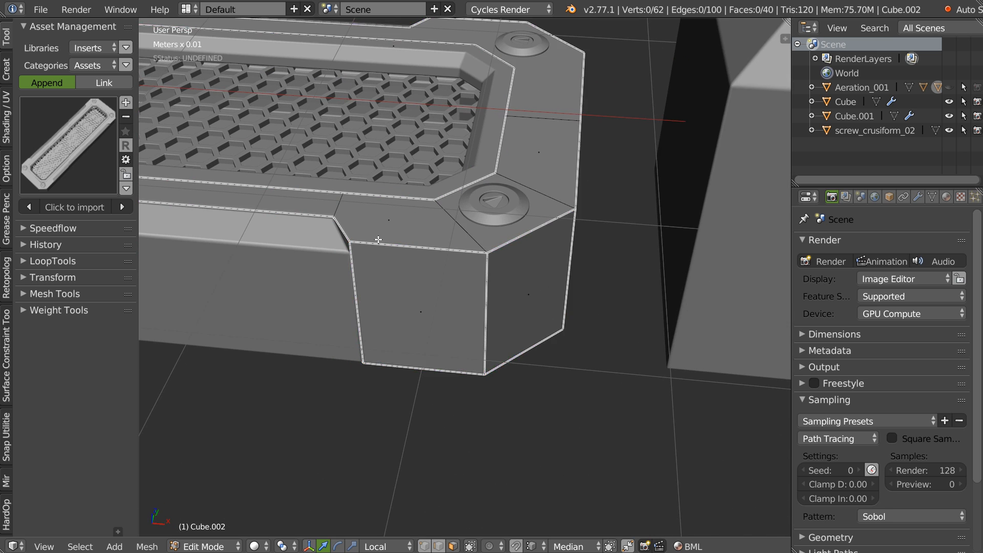
Try a level 2 Subsurf on the vent frame in object mode
scroll(369, 247, up, 2)
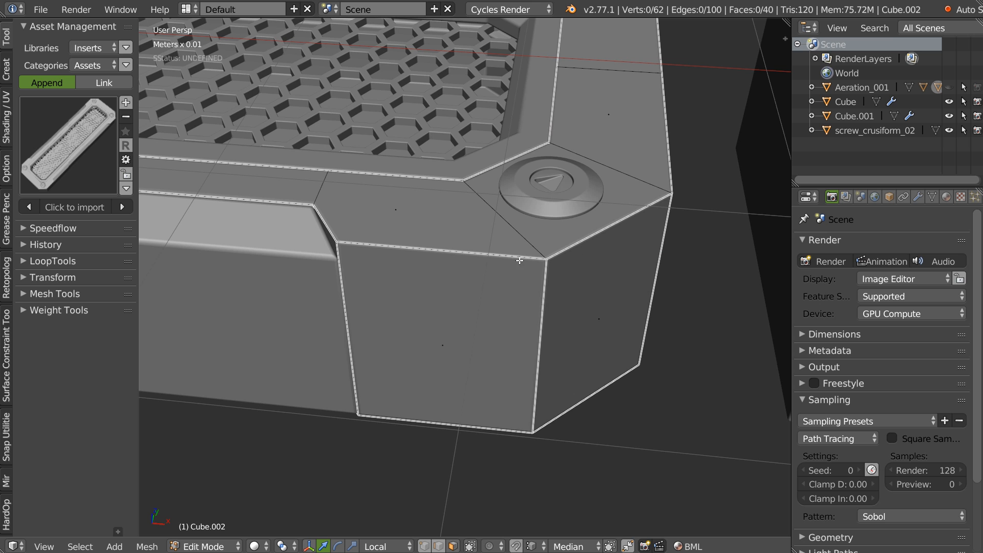
key(Tab)
key(q)
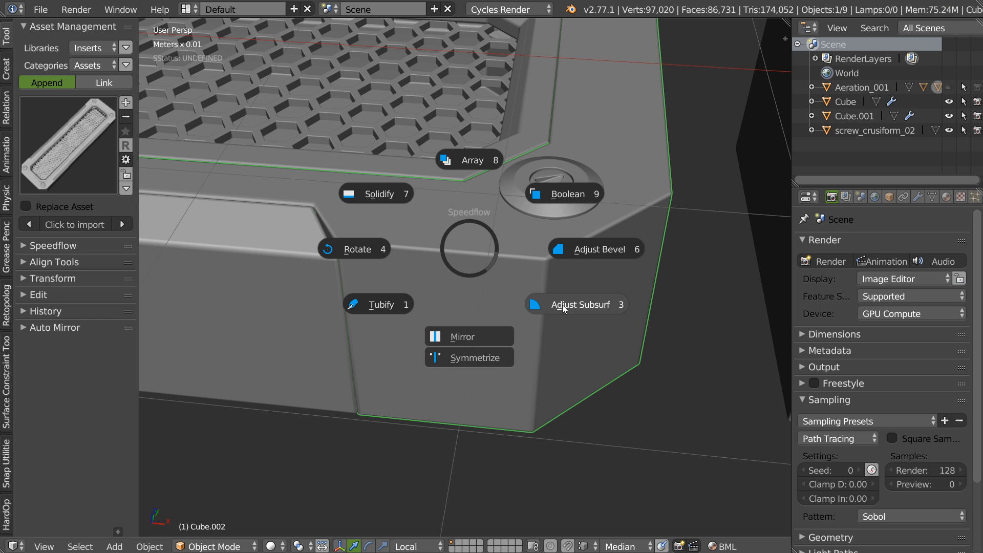
click(603, 312)
scroll(642, 318, up, 1)
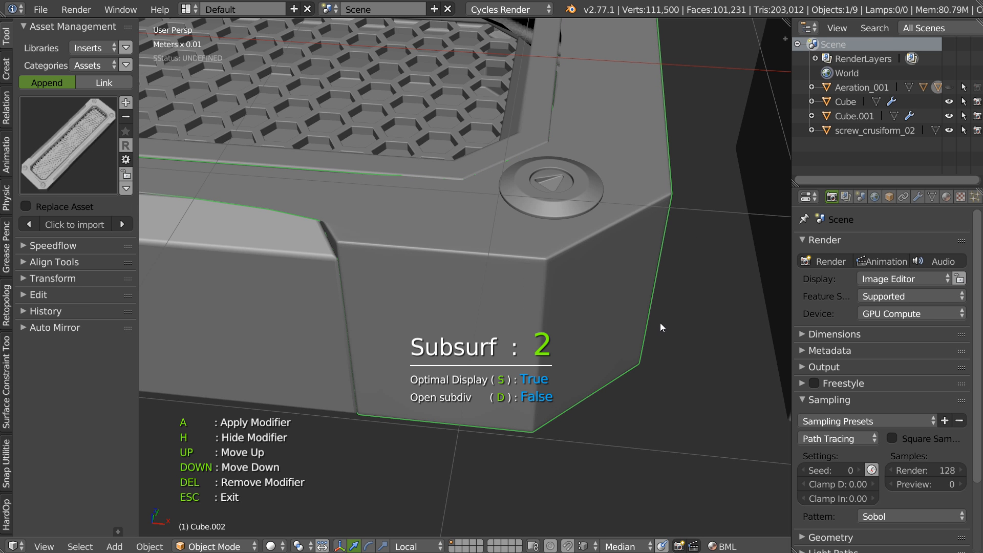
key(Escape)
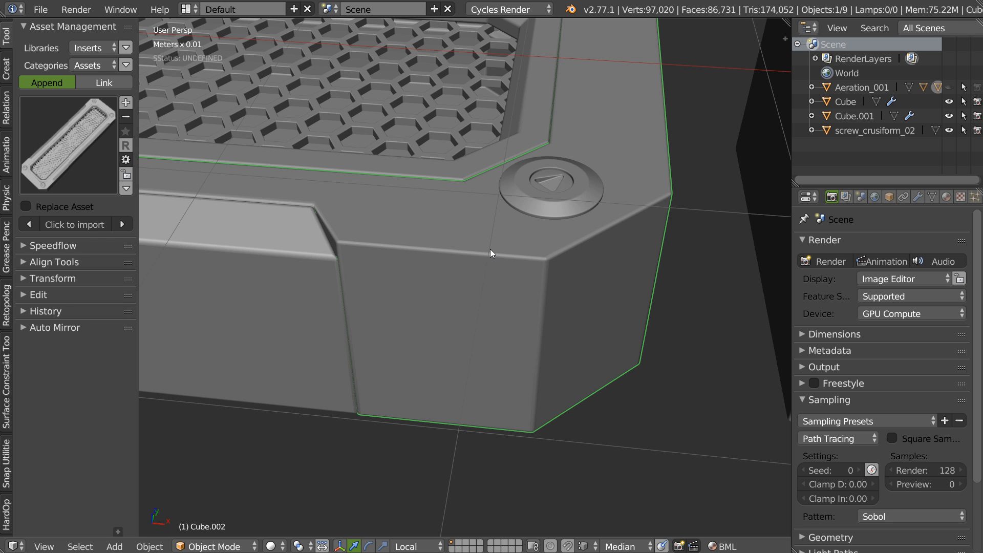
Select the rounded, bottle-shaped handle object beyond the cube
scroll(508, 228, down, 6)
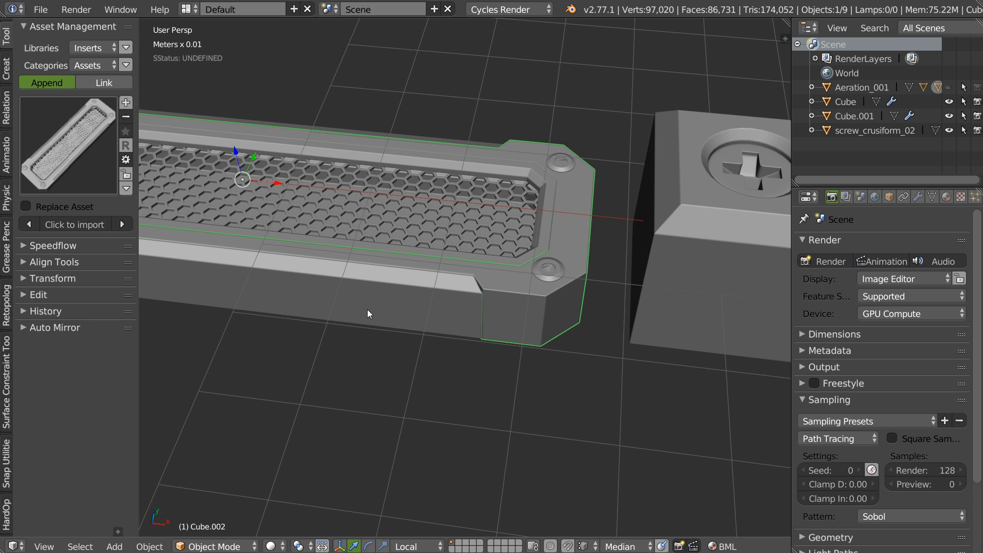
scroll(368, 310, down, 5)
shift+middle_drag(330, 253, 370, 256)
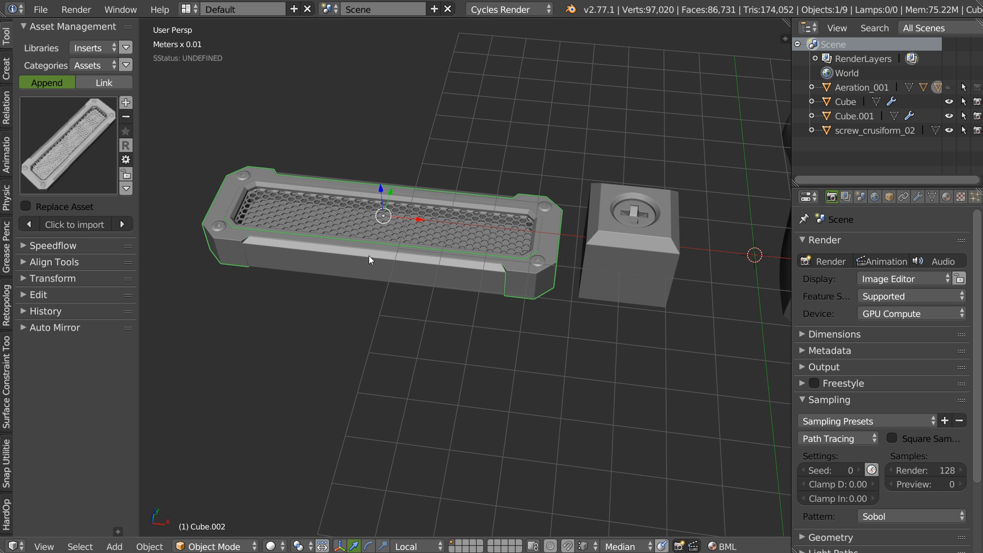
middle_drag(565, 280, 559, 252)
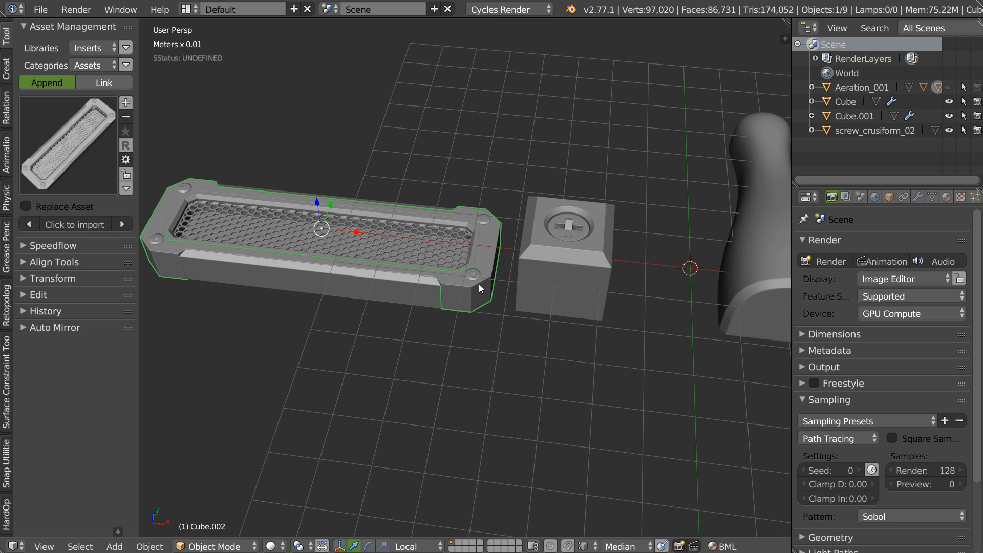
shift+middle_drag(423, 250, 409, 261)
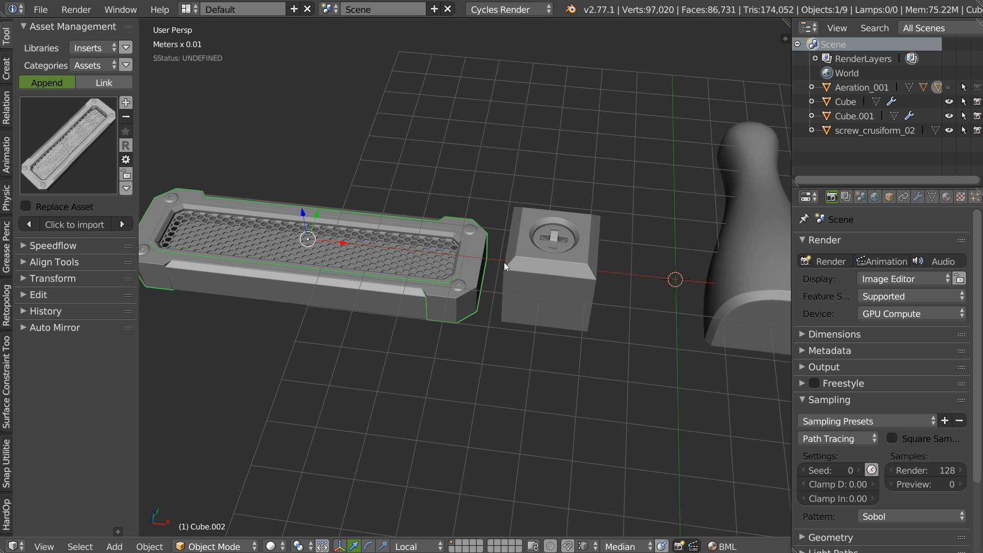
scroll(540, 230, up, 3)
middle_drag(453, 316, 433, 285)
right_click(582, 369)
middle_drag(588, 373, 512, 340)
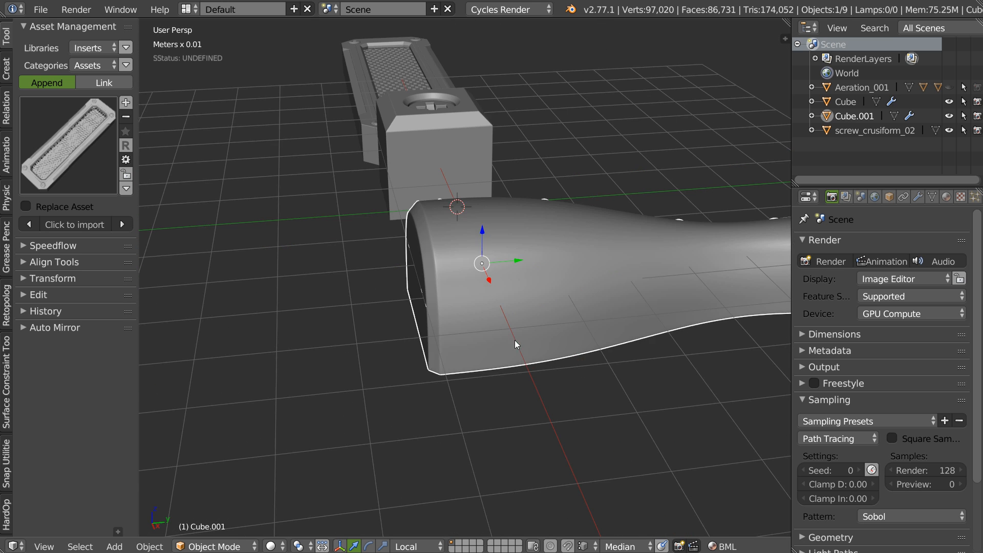
Inspect the handle's control mesh in edit mode and display its wireframe over the shaded surface in object mode
shift+middle_drag(640, 300, 518, 321)
key(z)
middle_drag(462, 297, 509, 307)
scroll(501, 309, down, 2)
middle_drag(445, 321, 534, 307)
middle_drag(598, 253, 521, 316)
key(Tab)
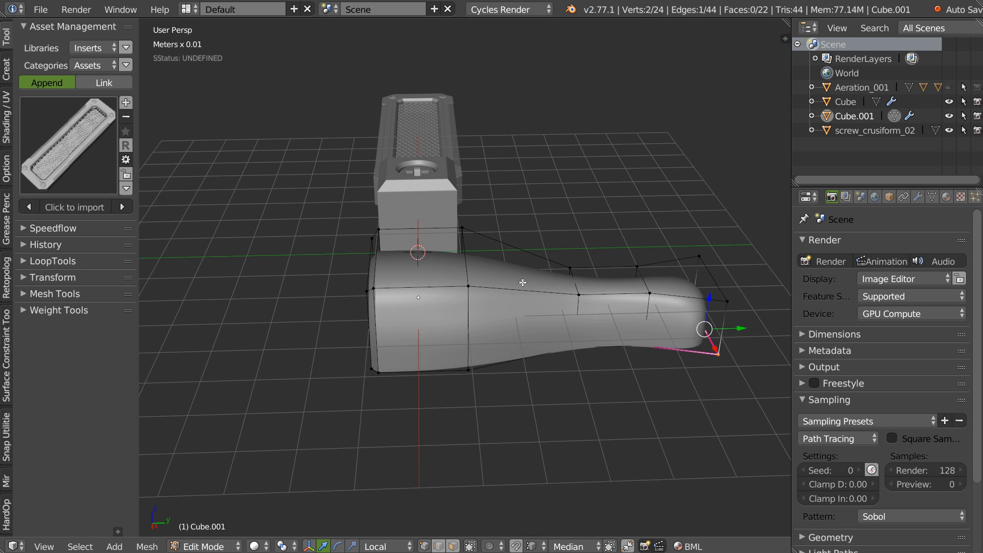
middle_drag(484, 323, 587, 221)
key(Tab)
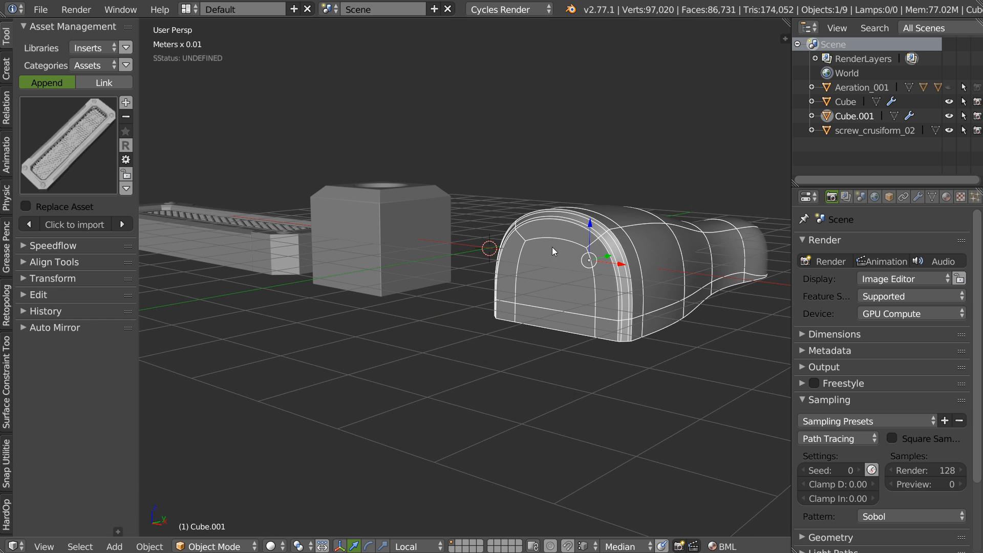
Add a cylinder with 8 vertices between the cube and the handle
middle_drag(585, 335, 541, 291)
right_click(547, 299)
click(594, 382)
middle_drag(478, 297, 529, 330)
right_click(530, 330)
click(526, 242)
click(707, 267)
text(8)
key(Return)
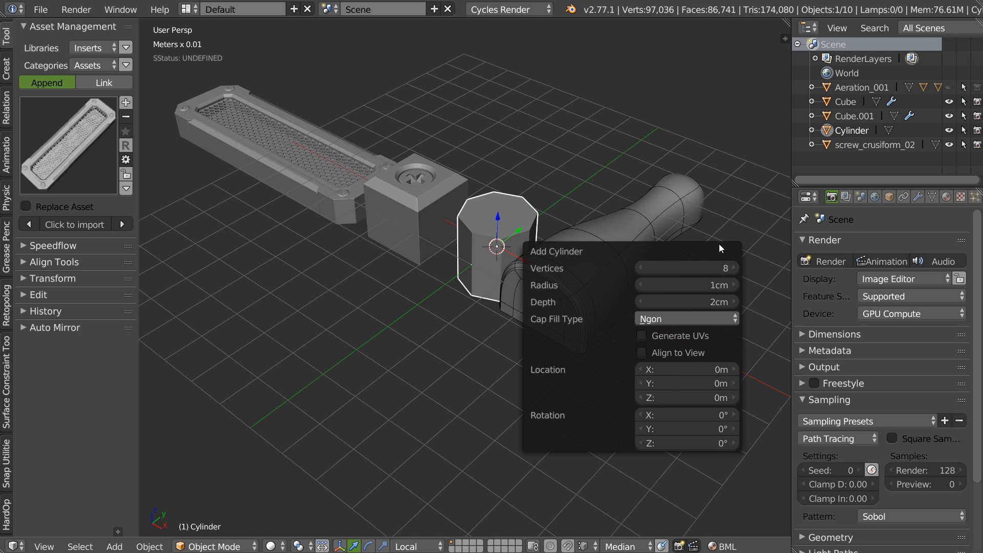
Rotate the cylinder onto its side so that its axis runs along the handle's length
middle_drag(504, 266, 543, 238)
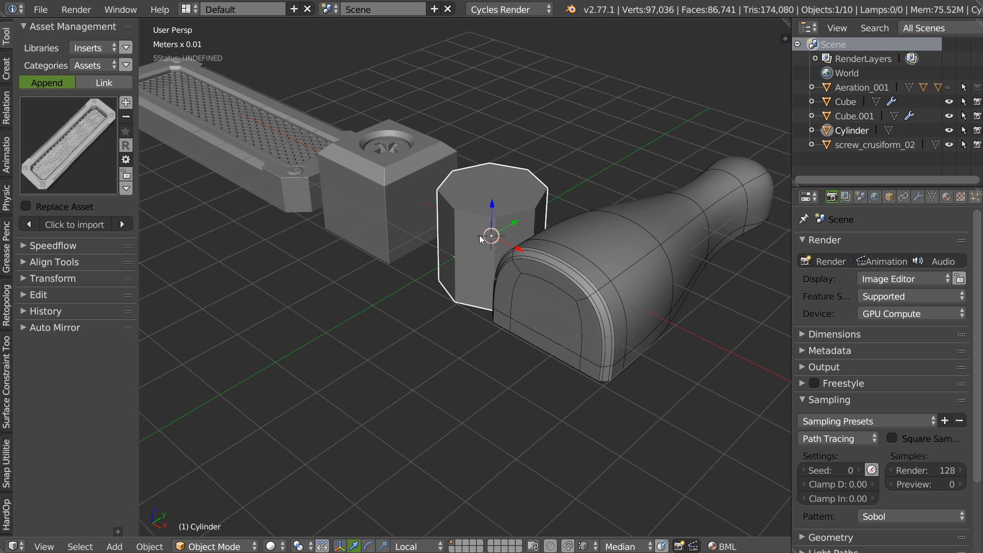
middle_drag(481, 236, 454, 229)
key(space)
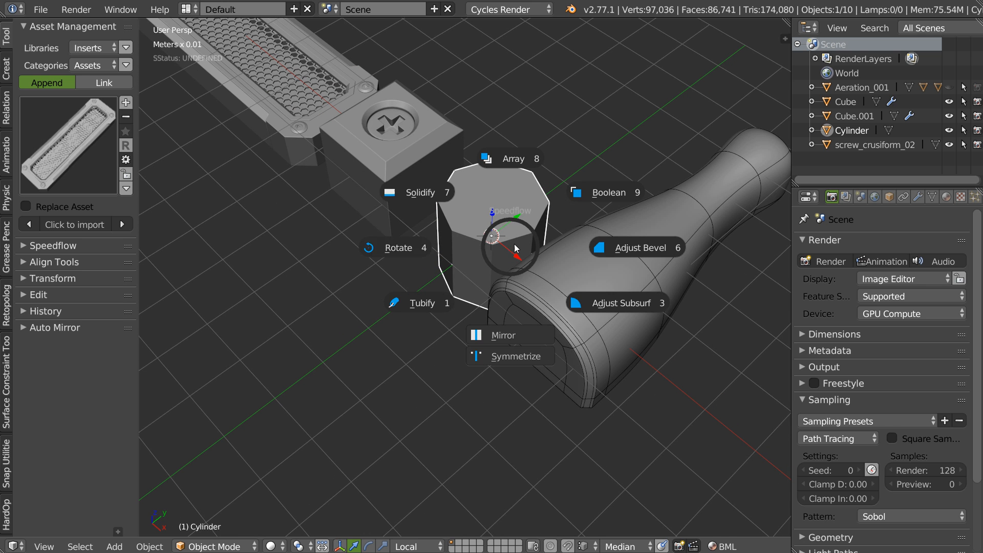
click(400, 250)
click(477, 254)
Set the transform orientation to Global and lower the cylinder until it overlaps the handle's underside
middle_drag(477, 254, 429, 204)
right_click(615, 261)
key(alt+g)
right_click(465, 201)
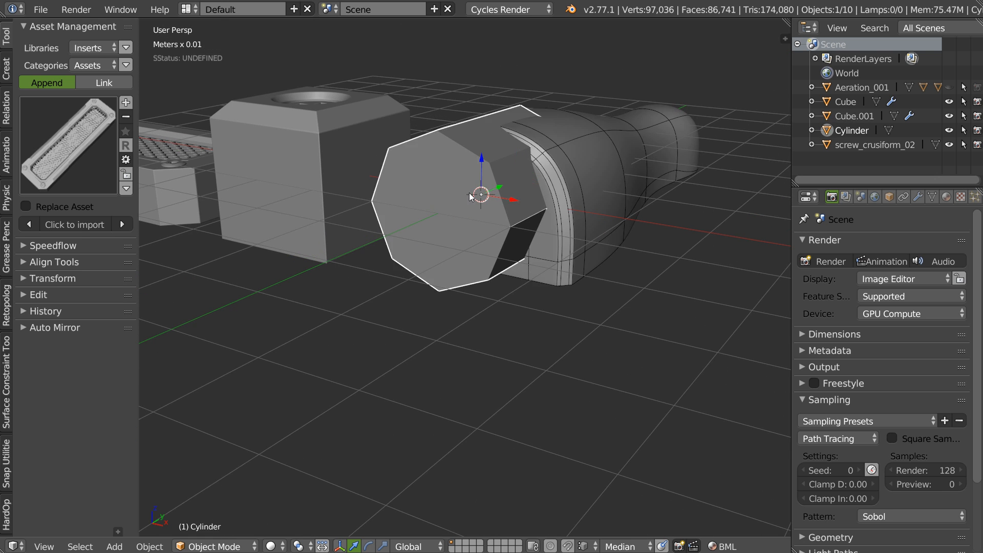
drag(484, 159, 469, 234)
middle_drag(489, 248, 564, 209)
Turn off the handle's subdivision smoothing with Adjust Subsurf, leaving its beveled low-poly shape
right_click(562, 211)
key(space)
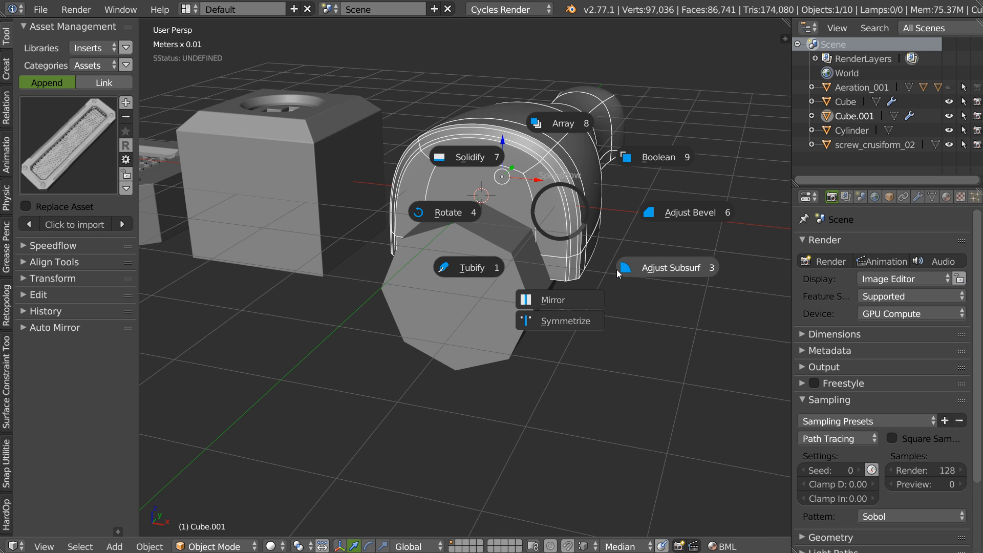
click(652, 272)
middle_drag(647, 274, 424, 302)
right_click(424, 306)
shift+right_click(521, 252)
Shift the cylinder's inner end face along the handle's length in edit mode
middle_drag(521, 252, 523, 305)
right_click(478, 324)
key(Tab)
right_click(479, 324)
drag(524, 306, 533, 240)
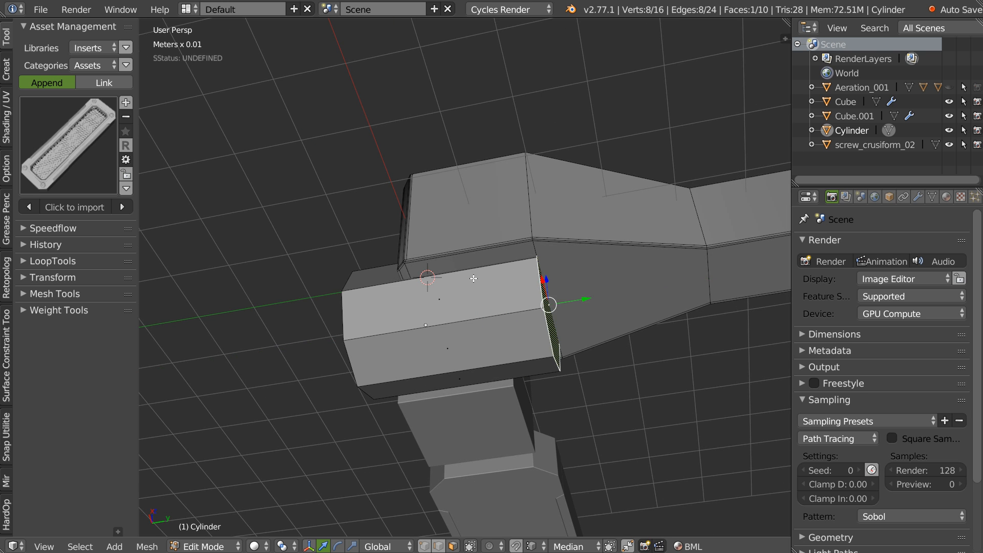
middle_drag(490, 274, 526, 315)
key(Tab)
Subtract the cylinder from the handle's underside with a Boolean and delete the cutter cylinder
click(509, 232)
shift+right_click(523, 261)
key(space)
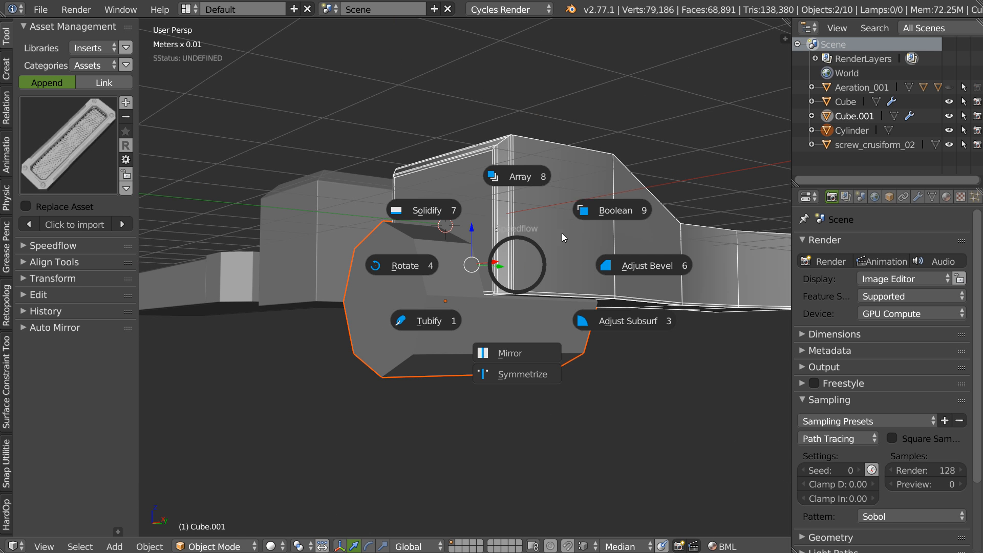
click(600, 212)
middle_drag(498, 256, 570, 244)
key(Escape)
right_click(506, 315)
key(x)
click(503, 319)
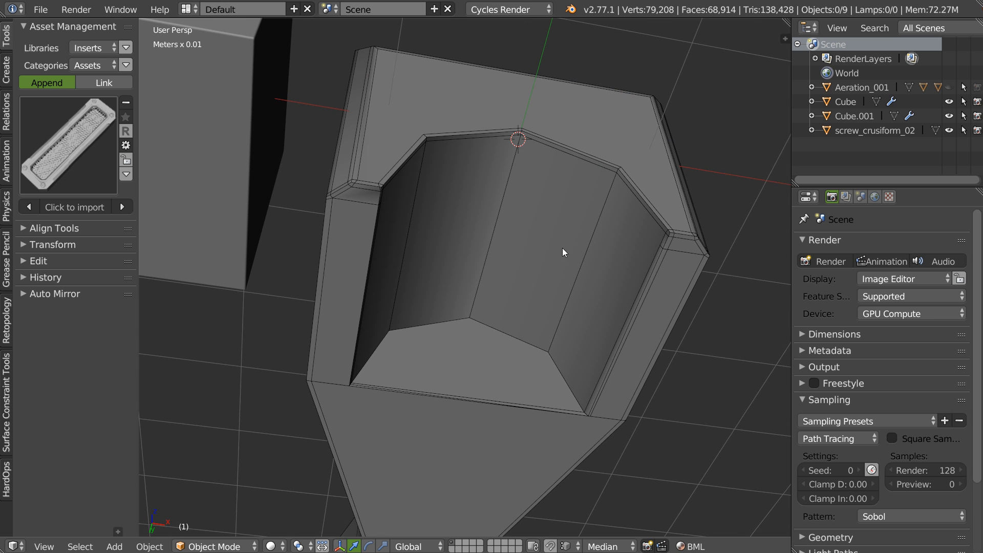
Add a loop cut across the pocket's curved inner wall and slide it close to the front opening
middle_drag(380, 228, 431, 241)
right_click(455, 198)
key(Tab)
key(ctrl+r)
click(353, 195)
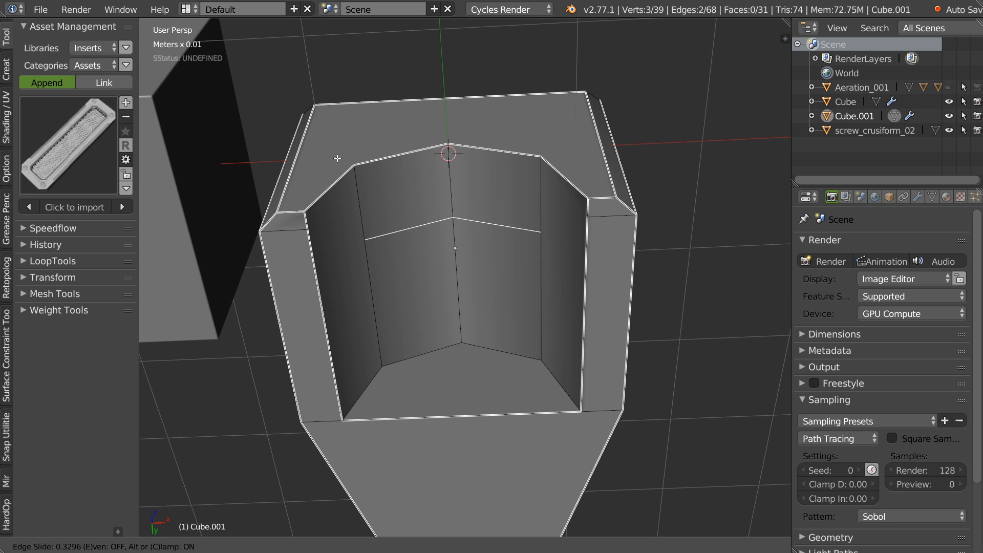
click(297, 124)
middle_drag(441, 239, 443, 201)
drag(448, 213, 302, 197)
Connect both ends of the new cut to the pocket's outer front corner vertices using the Line tool
key(shift+space)
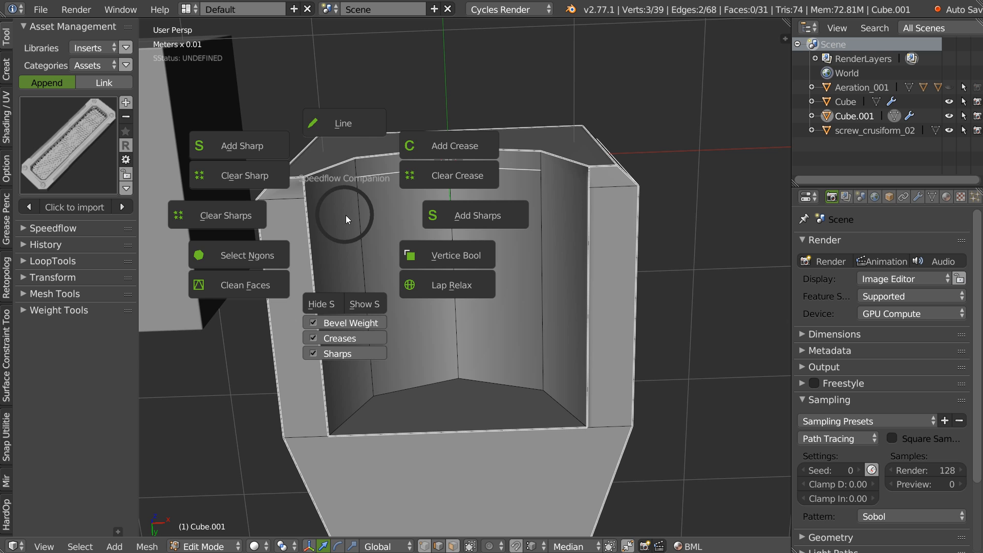
click(339, 118)
click(356, 177)
click(305, 198)
right_click(305, 198)
click(540, 170)
right_click(580, 191)
mouse_move(504, 205)
middle_down()
mouse_move(494, 222)
mouse_move(491, 213)
middle_up()
middle_drag(471, 159, 460, 284)
middle_drag(462, 199, 449, 230)
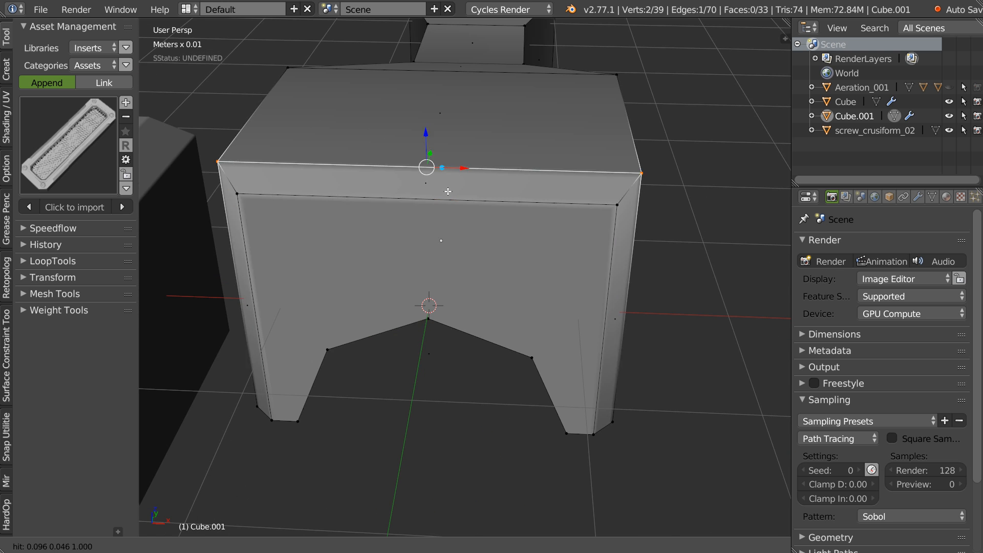
scroll(456, 202, down, 4)
shift+middle_drag(490, 105, 460, 214)
key(Escape)
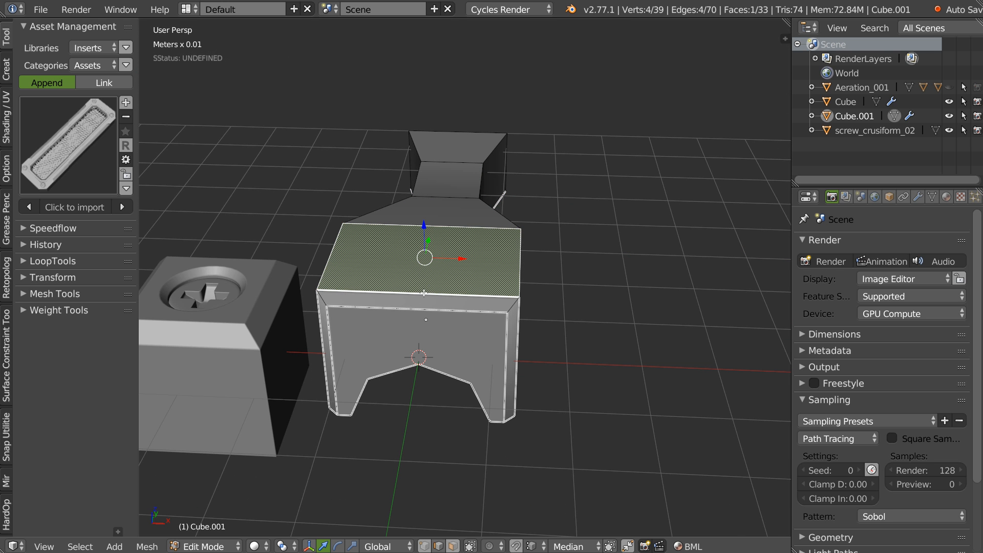
Add a centered lengthwise loop cut along the handle's top and raise it into a ridge
key(ctrl+r)
click(421, 296)
right_click(421, 295)
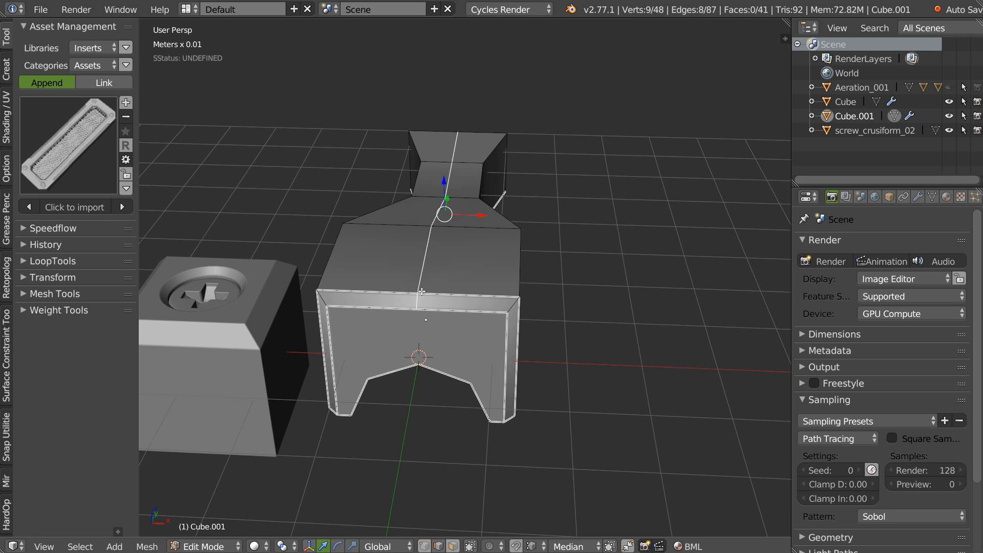
middle_drag(444, 176, 443, 152)
drag(439, 175, 439, 151)
key(Tab)
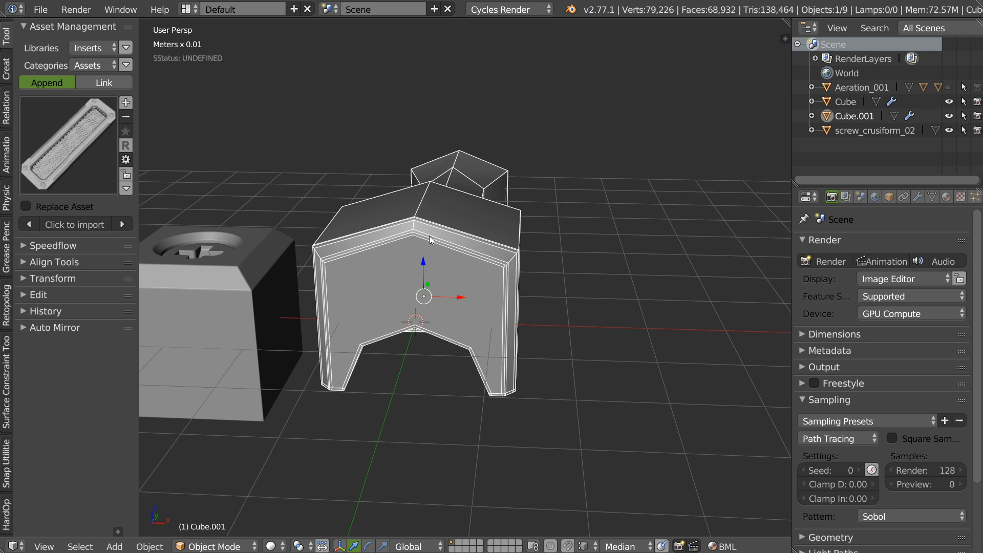
Try a Subsurf modifier on the handle to preview its smoothed shape
key(space)
click(523, 301)
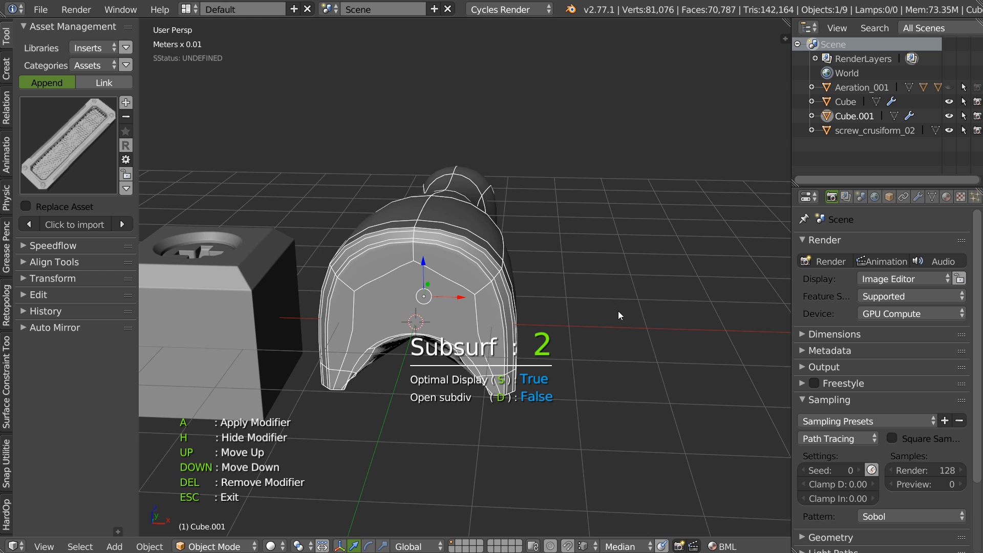
scroll(563, 305, down, 2)
scroll(553, 305, up, 1)
click(554, 305)
middle_drag(553, 305, 417, 258)
Connect the front face's outer top-centre and corner vertices to the matching vertices of the pocket's arch using the Line tool
key(Tab)
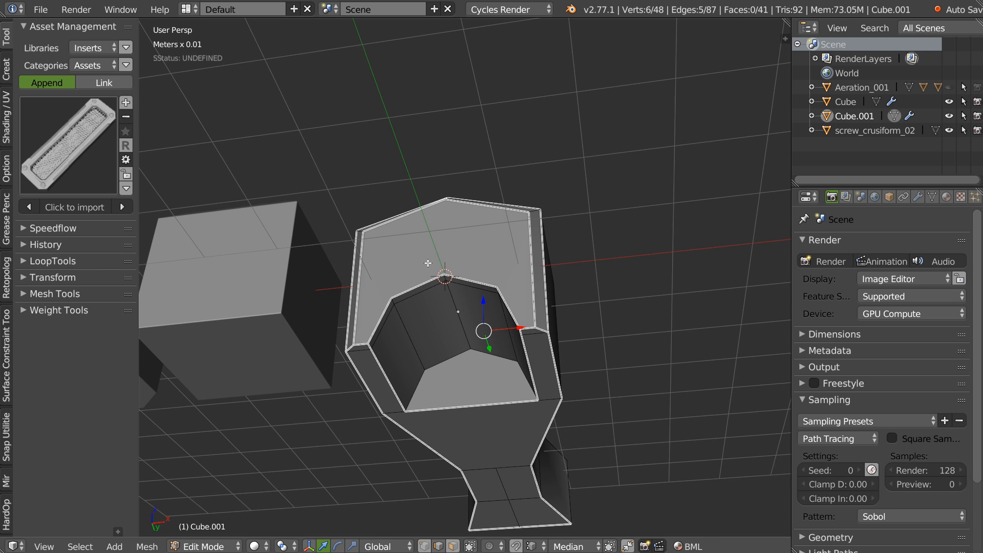
scroll(435, 259, up, 3)
key(space)
click(466, 154)
click(455, 154)
click(453, 283)
middle_drag(492, 262, 511, 273)
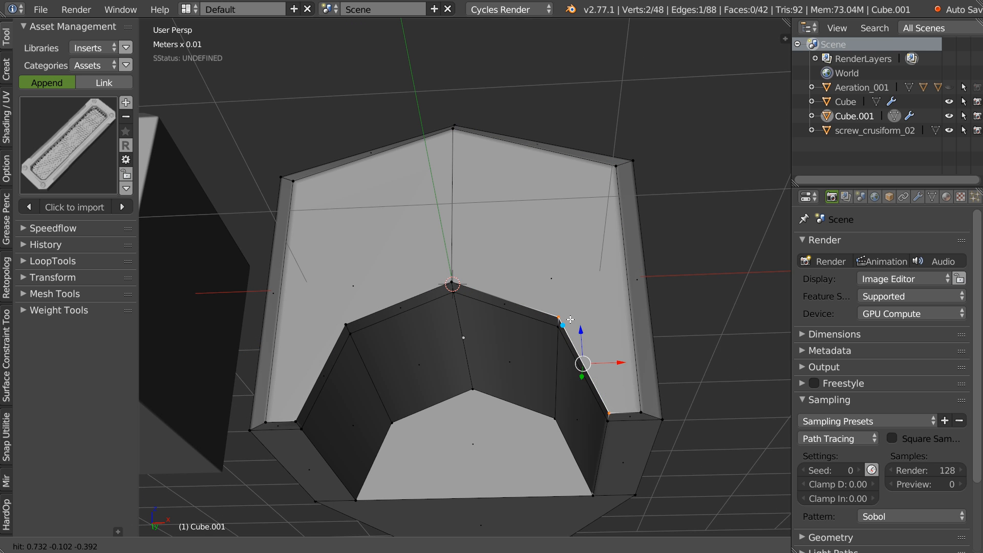
click(589, 189)
click(345, 324)
Dissolve the two short underside edges between the pocket's inner end and the handle's outer sides
middle_drag(364, 249, 370, 213)
shift+middle_drag(394, 404, 396, 110)
middle_drag(479, 223, 490, 244)
key(Escape)
right_click(360, 269)
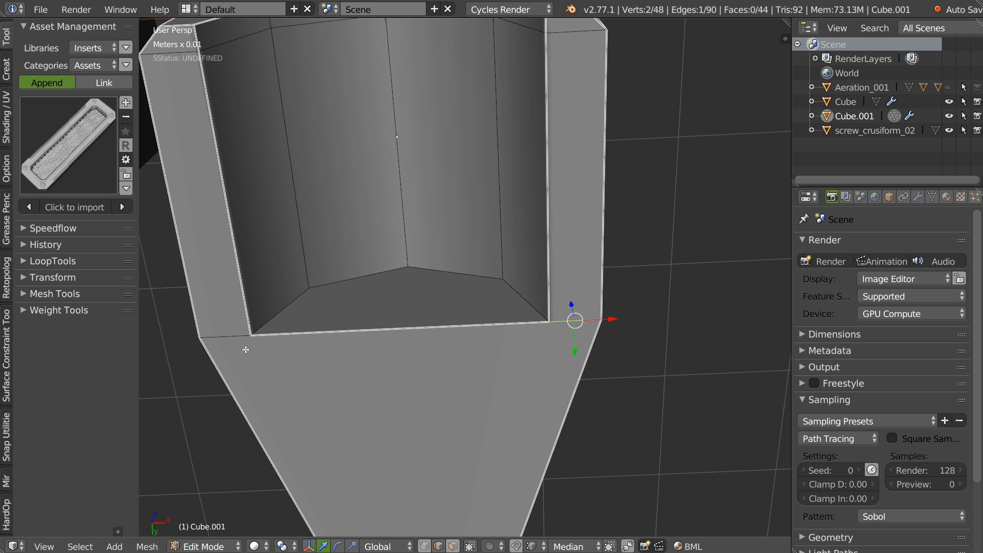
key(ctrl+x)
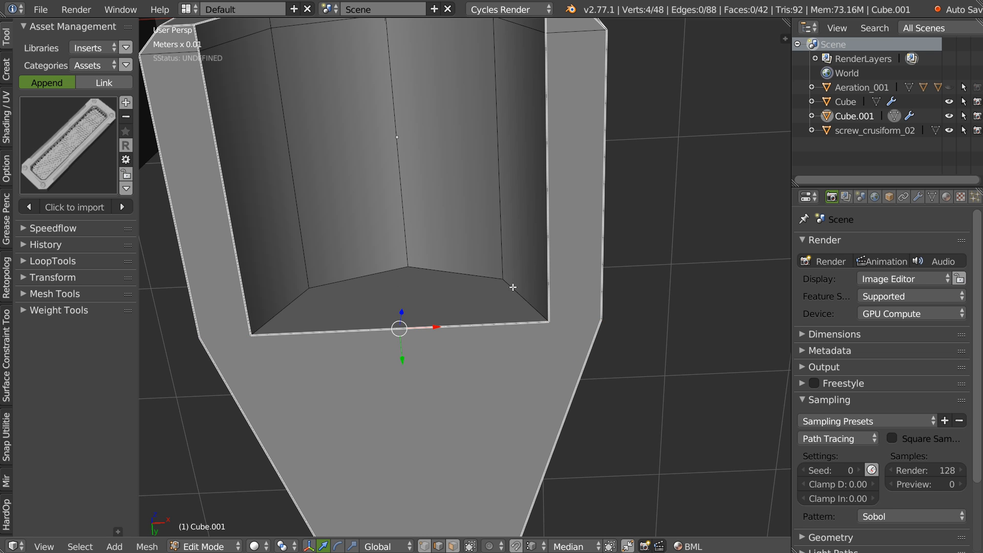
Bevel the arched edges at the pocket's inner end by about 0.061 with 2 segments and raise the bevel profile
right_click(508, 288)
shift+right_click(499, 321)
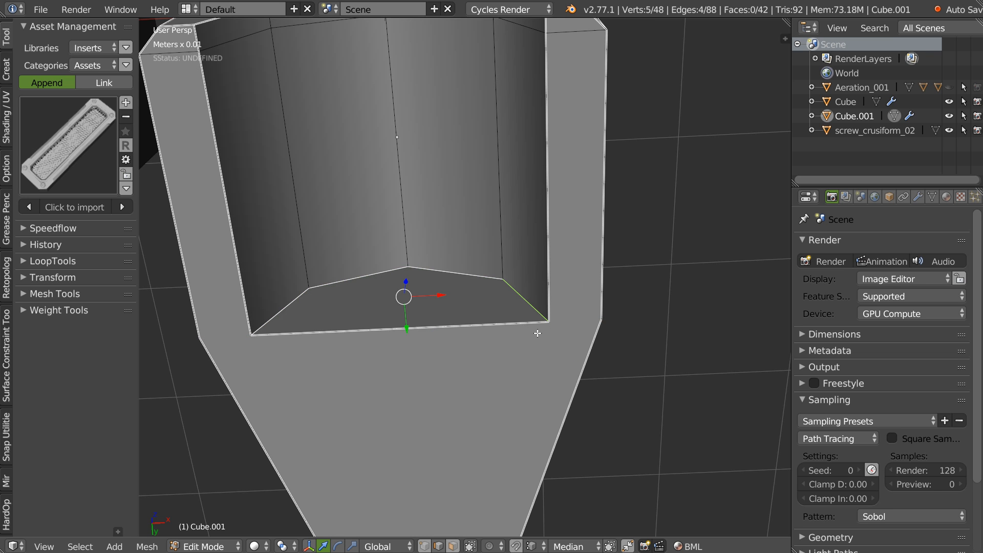
key(ctrl+b)
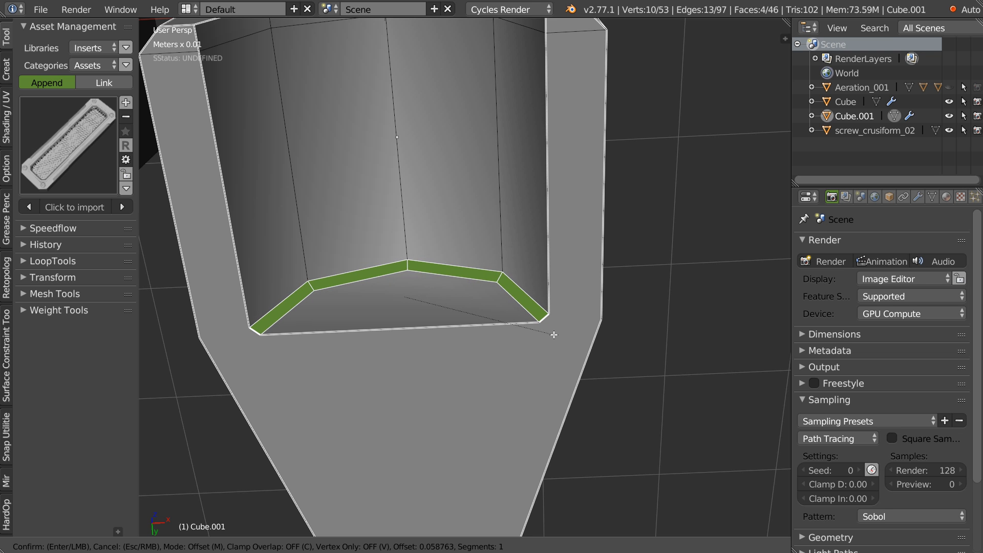
scroll(554, 335, up, 1)
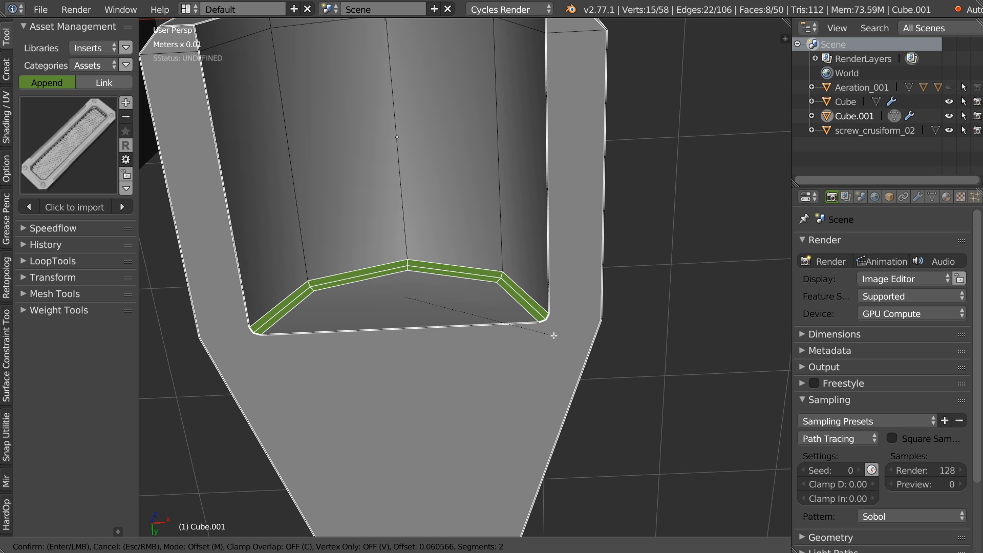
click(553, 335)
right_click(519, 349)
click(516, 267)
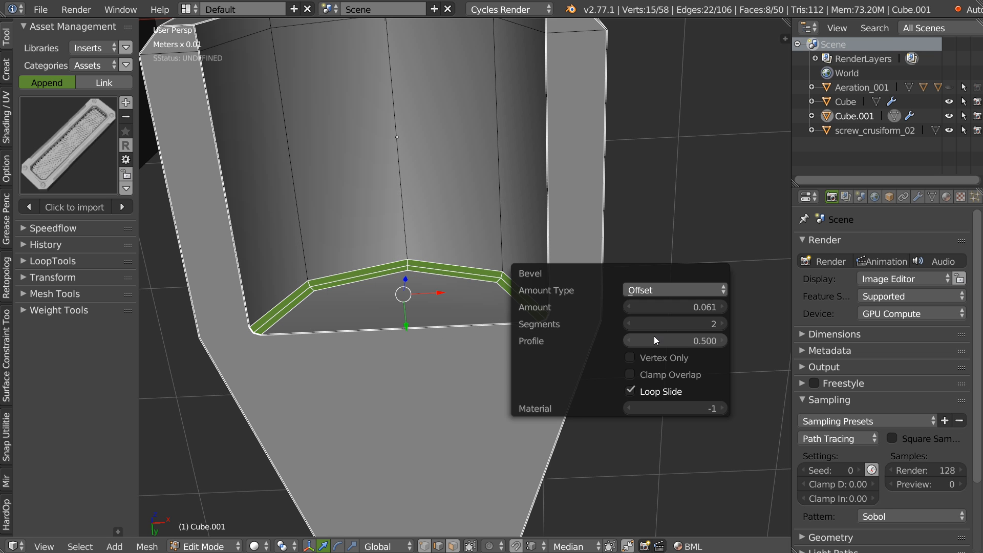
drag(661, 339, 756, 348)
Connect the beveled pocket corners to the outer side vertices of the underside on both sides using the Line tool
middle_drag(341, 344, 413, 330)
middle_drag(567, 347, 565, 235)
middle_drag(469, 235, 501, 201)
key(shift+space)
key(Escape)
key(shift+space)
click(488, 139)
middle_drag(500, 168, 544, 175)
click(510, 197)
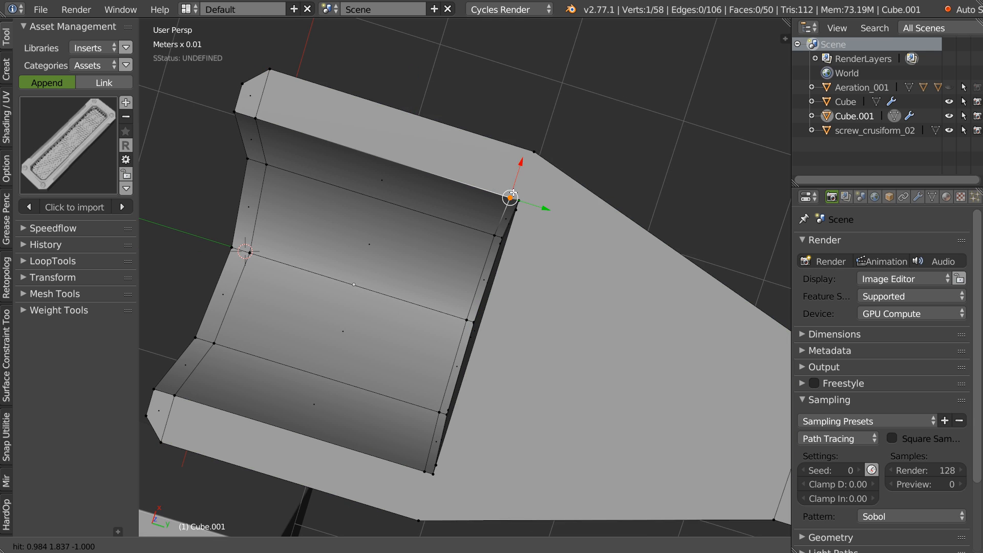
click(532, 153)
shift+middle_drag(433, 487, 468, 255)
click(435, 323)
click(429, 372)
Draw a centre line from the pocket end wall's top vertex down the wall and across the underside to the neck's middle vertex
middle_drag(392, 295, 472, 326)
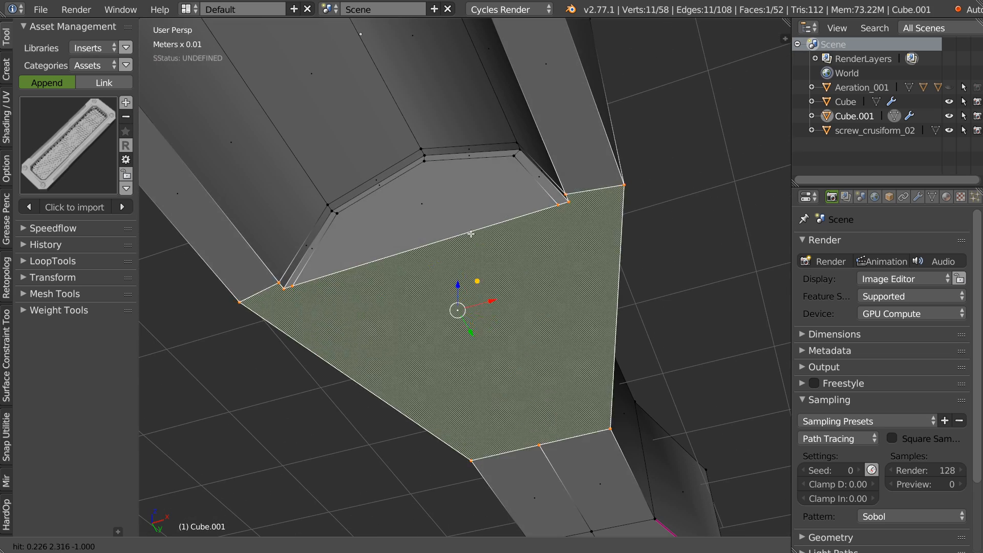
click(425, 165)
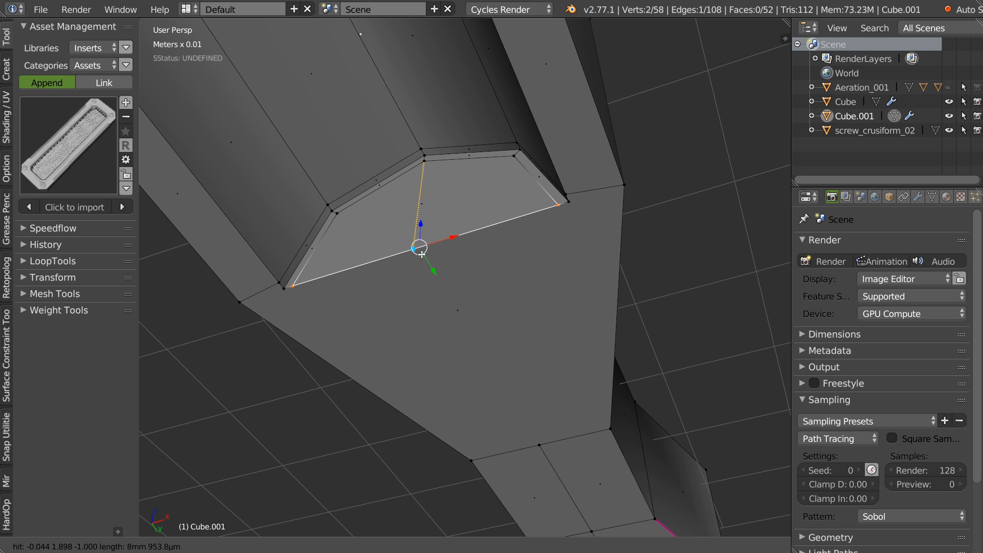
middle_drag(423, 252, 454, 249)
click(463, 249)
click(449, 436)
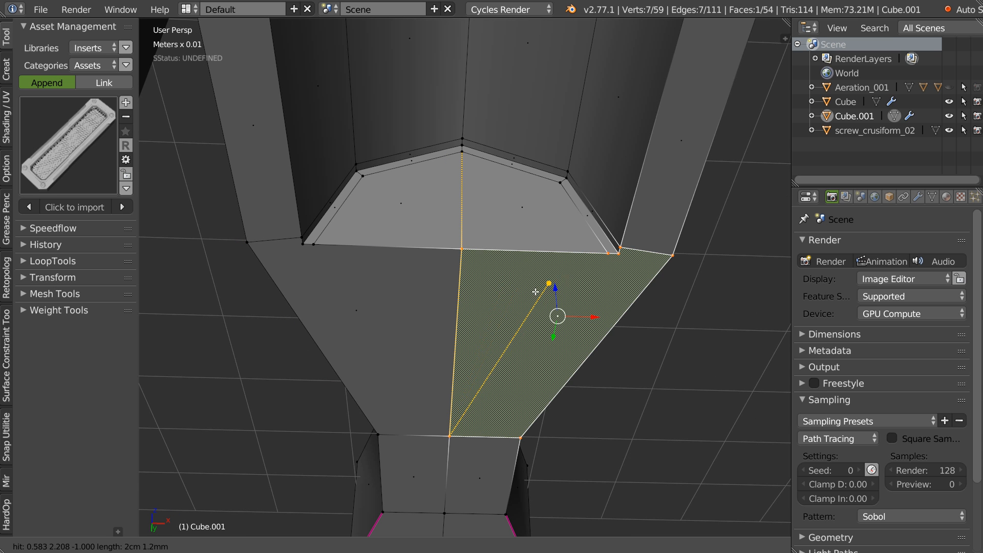
scroll(523, 272, down, 3)
shift+middle_drag(468, 365, 344, 256)
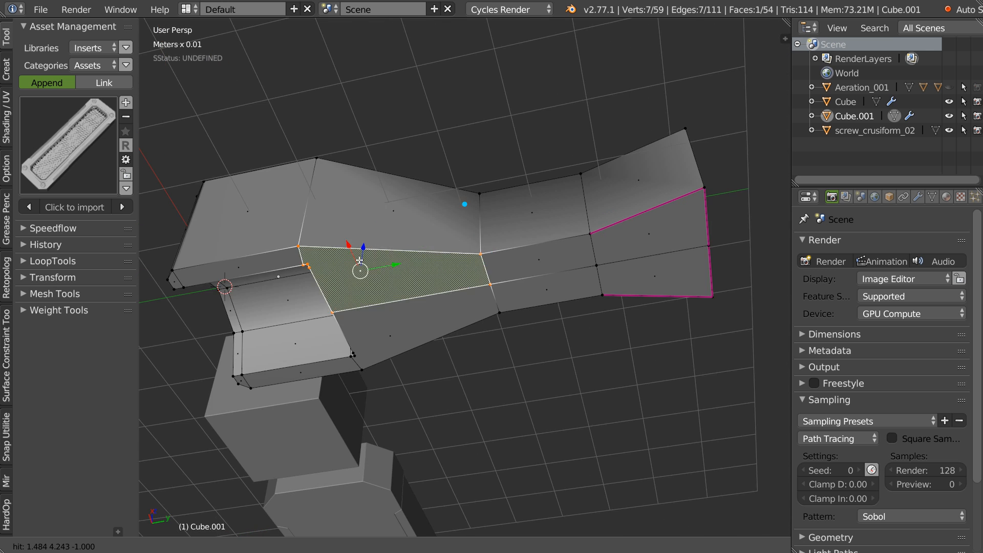
middle_drag(478, 235, 466, 259)
middle_drag(558, 260, 516, 284)
key(Escape)
Select the bottom edges around the handle's flared end and clear their crease
key(space)
click(543, 410)
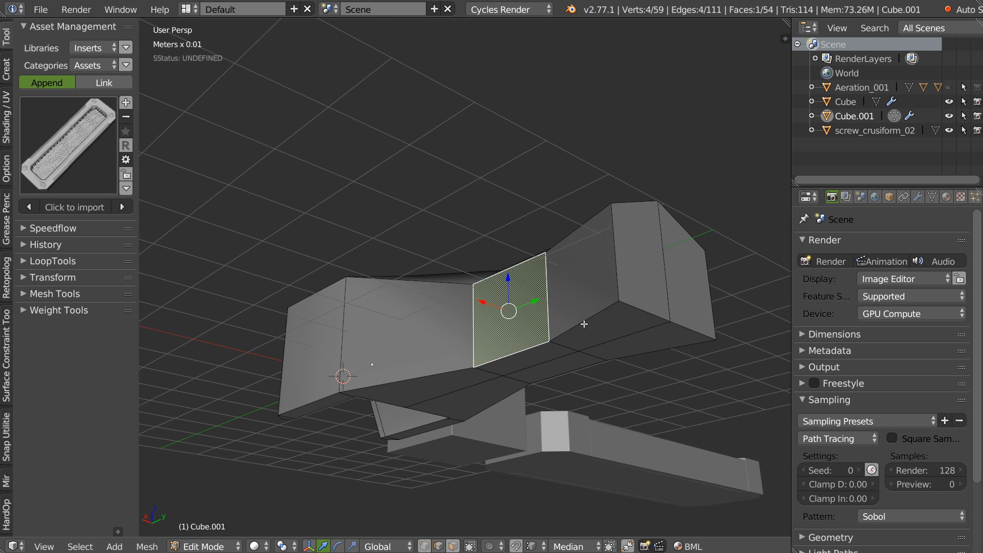
click(603, 321)
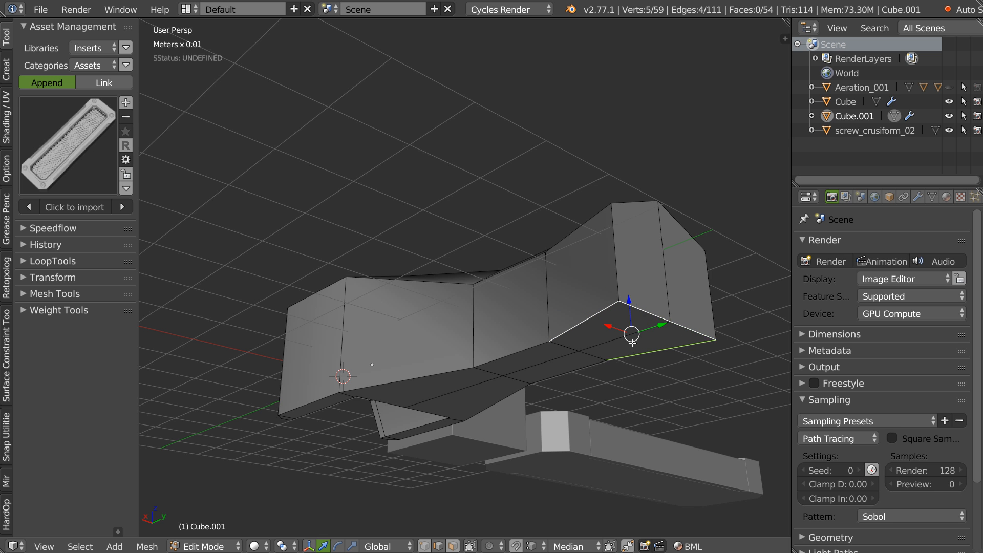
key(space)
click(523, 311)
key(space)
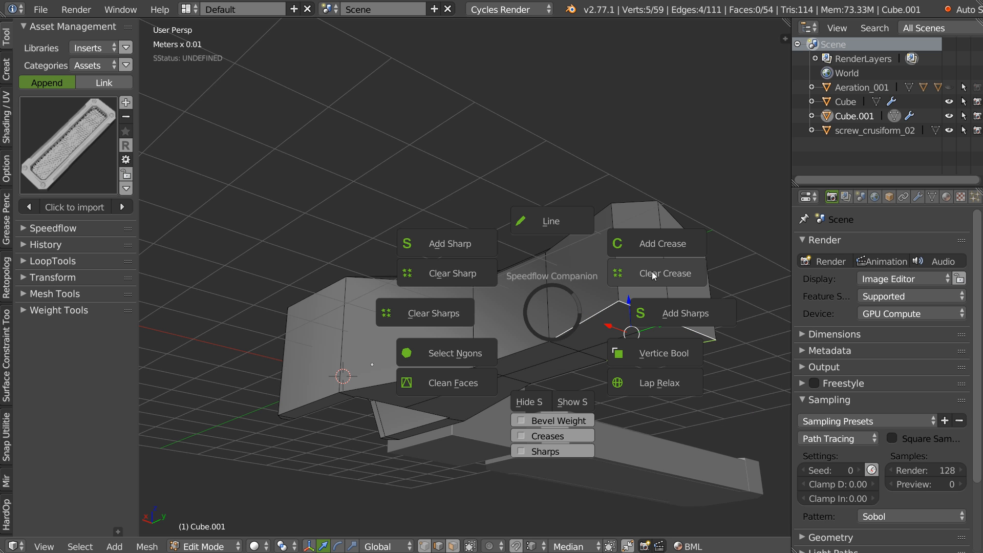
click(648, 273)
Examine the bevel wireframe around the pocket's rim, leg corners and inner end in Object Mode
middle_drag(640, 287, 579, 294)
shift+middle_drag(445, 191, 542, 295)
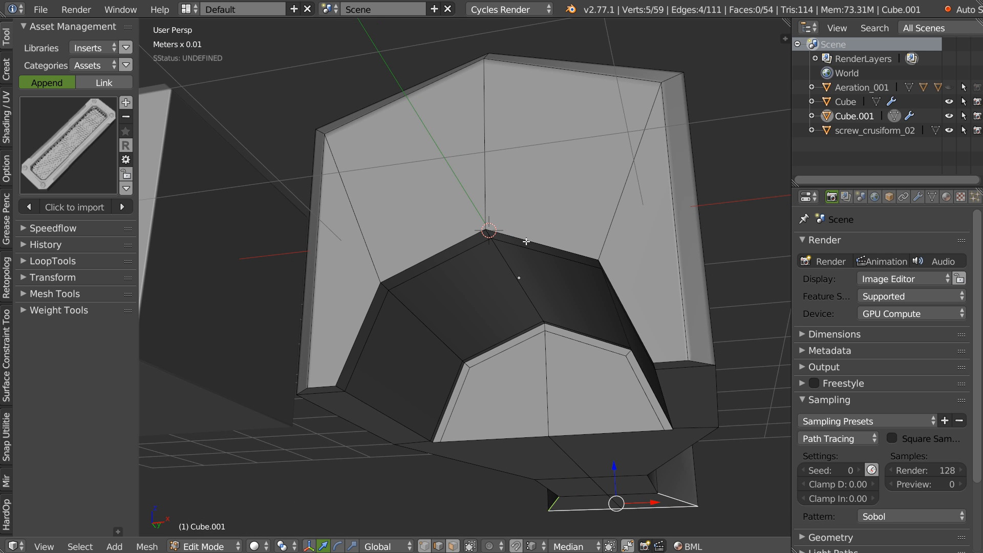
key(Tab)
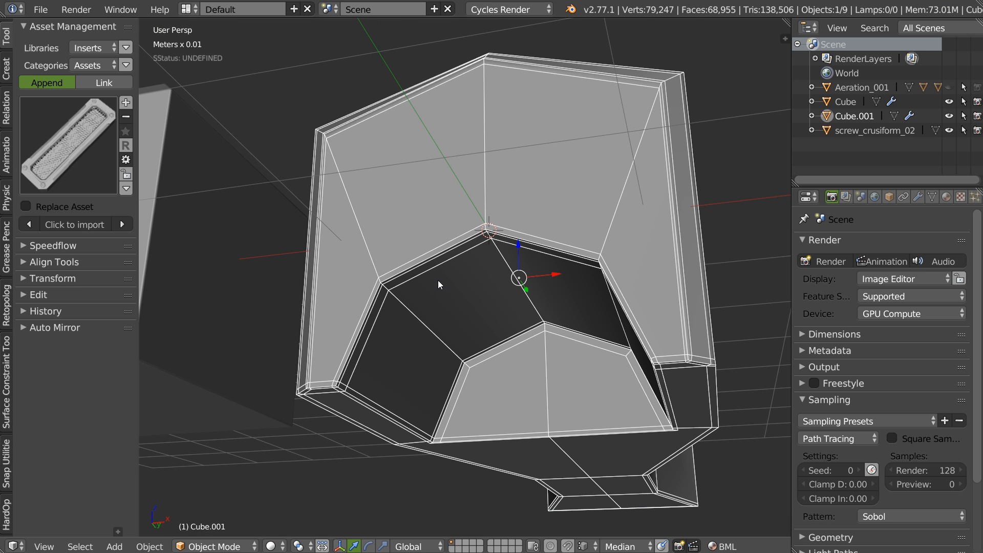
middle_drag(594, 278, 572, 232)
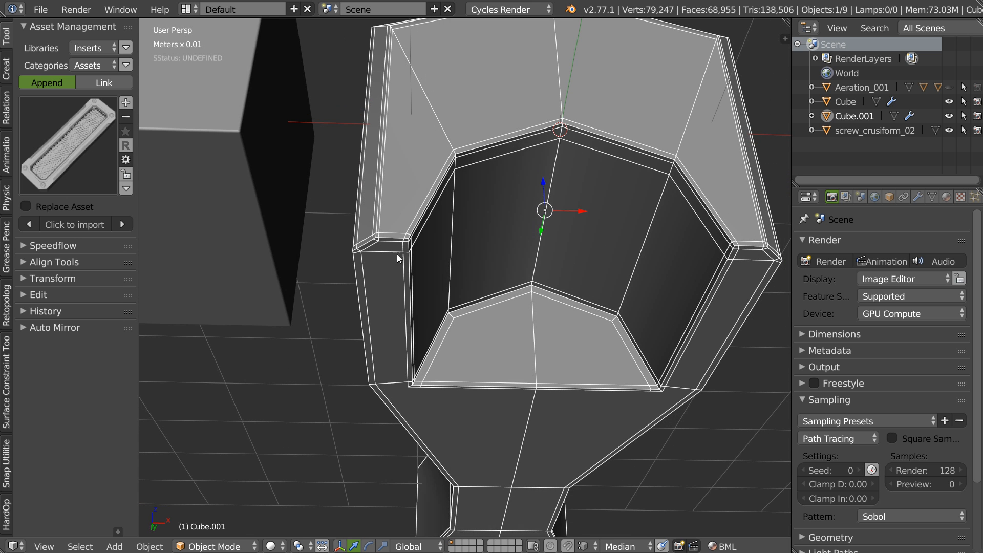
middle_drag(514, 162, 502, 260)
scroll(522, 241, up, 4)
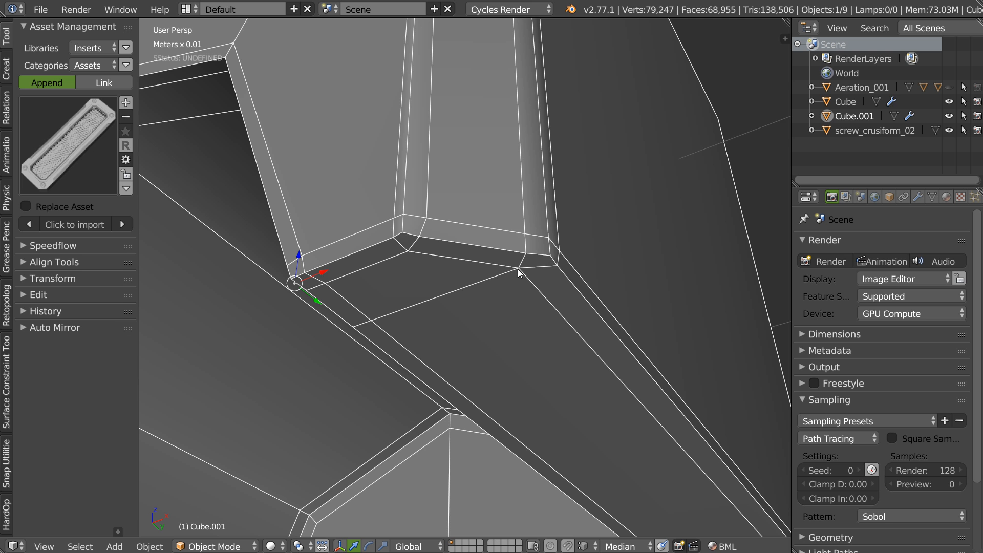
scroll(533, 263, down, 6)
mouse_move(499, 268)
middle_down()
mouse_move(495, 285)
mouse_move(496, 264)
middle_up()
Add a Subsurf modifier at level 2 to the handle and turn off its wireframe display
key(space)
click(581, 345)
scroll(609, 323, up, 2)
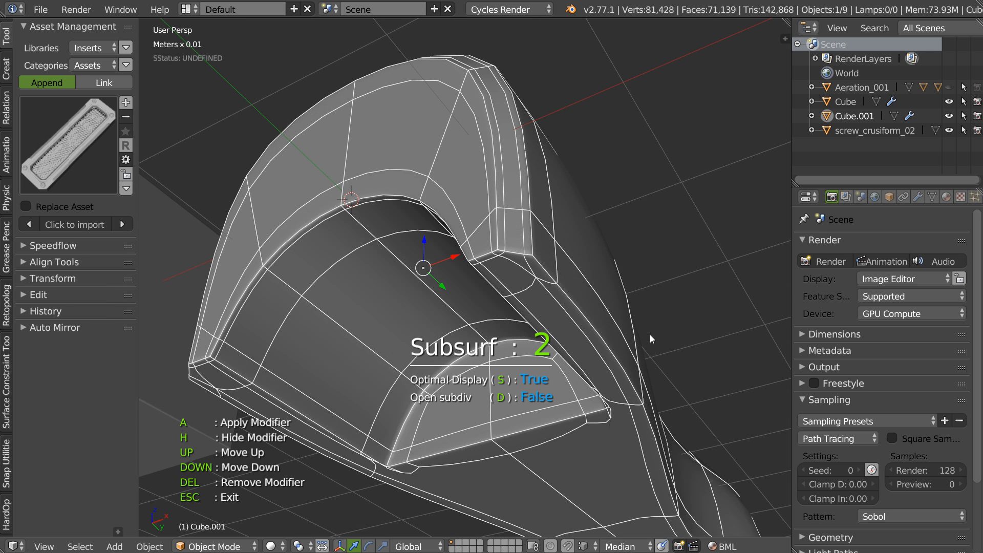
click(649, 337)
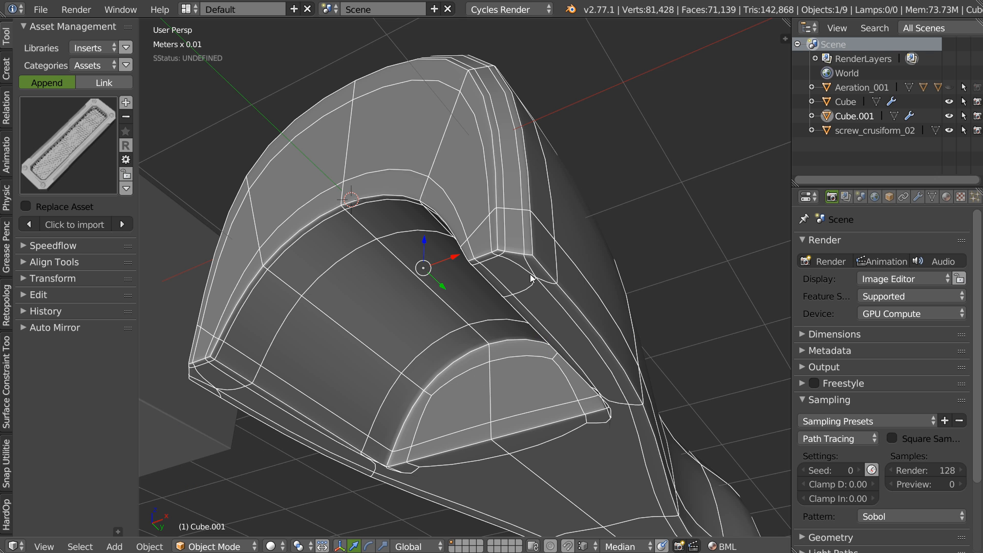
key(shift+z)
click(619, 274)
Raise the subdivision level of the handle's Subsurf modifier
mouse_move(565, 220)
middle_down()
mouse_move(568, 281)
mouse_move(480, 304)
mouse_move(477, 241)
middle_up()
scroll(480, 304, down, 4)
key(space)
click(586, 315)
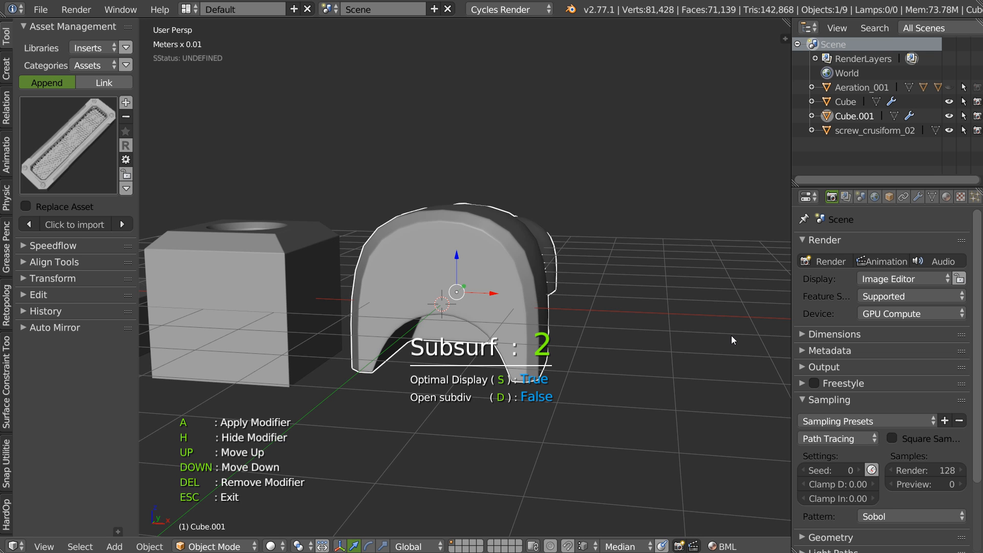
click(705, 336)
Add a centered loop cut around the handle's taper, between the pocket's inner end and the neck
middle_drag(634, 299, 494, 310)
shift+middle_drag(362, 305, 498, 234)
scroll(588, 226, up, 3)
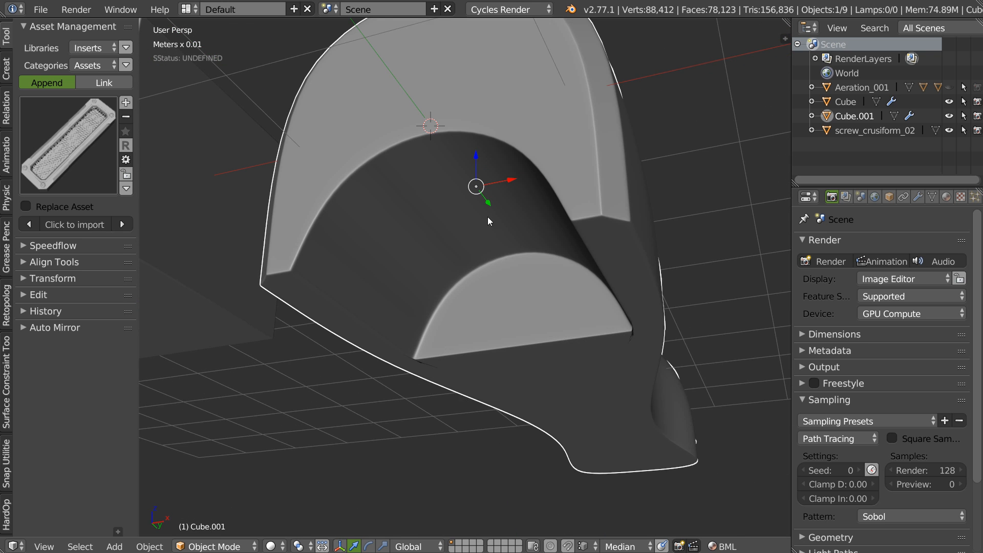
middle_drag(499, 178, 468, 229)
scroll(468, 230, up, 3)
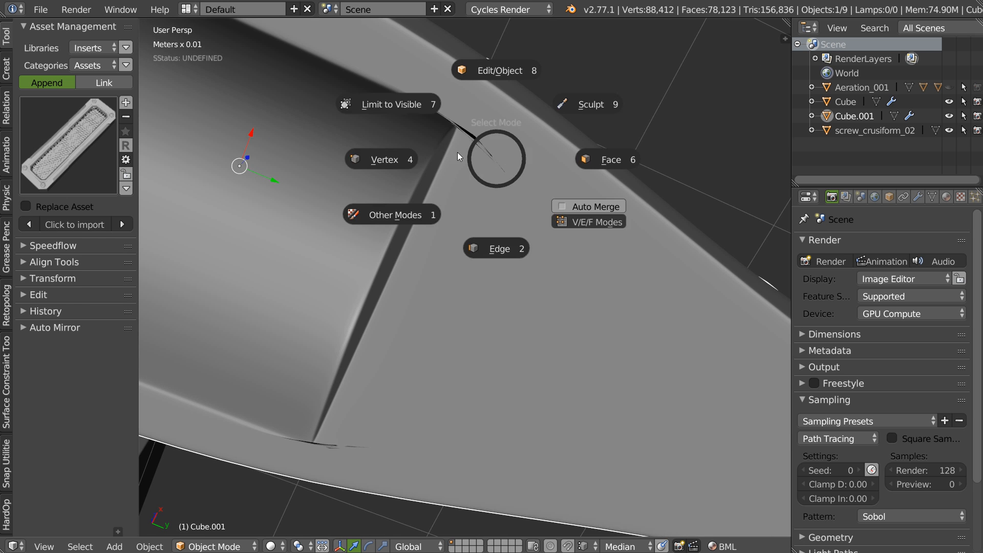
key(Tab)
scroll(528, 124, down, 6)
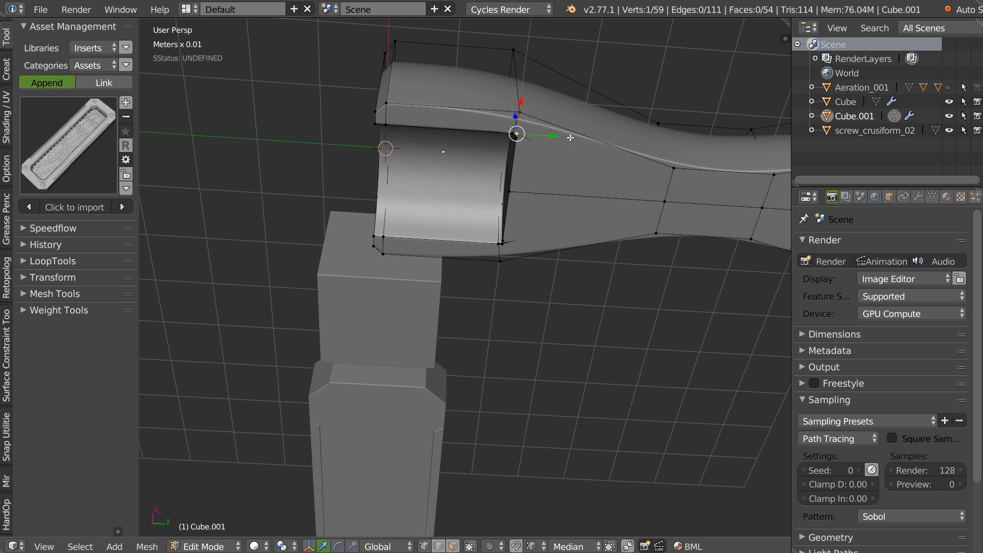
key(ctrl+r)
click(591, 136)
right_click(592, 137)
Scale the new edge loop along X to adjust the handle's taper
middle_drag(589, 97, 556, 208)
middle_drag(558, 112, 565, 148)
middle_drag(624, 164, 621, 202)
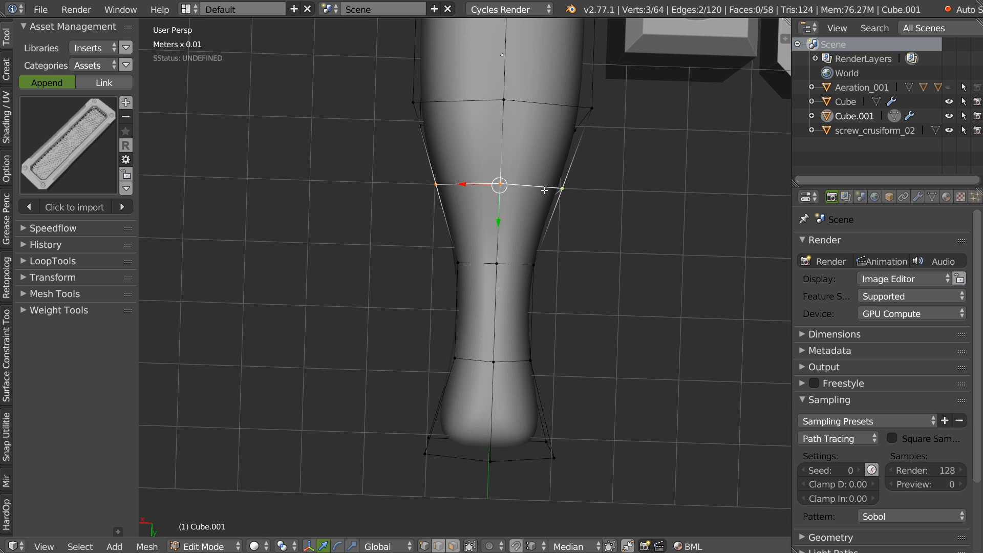
key(s)
key(x)
click(623, 206)
Connect the new loop's end vertices across the handle's underside through the centre line
middle_drag(622, 206, 494, 88)
scroll(500, 177, up, 5)
middle_drag(500, 158, 499, 141)
right_click(432, 163)
middle_drag(527, 248, 546, 278)
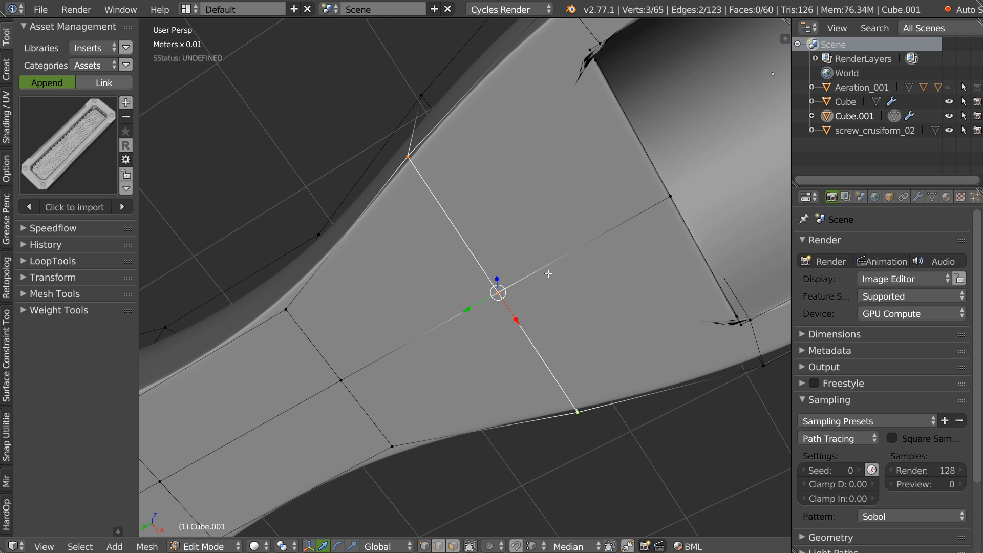
Draw an inset edge path with the Line tool from one pocket corner along the underside and across the centre near the neck
scroll(514, 240, down, 2)
shift+middle_drag(427, 300, 492, 225)
shift+middle_drag(578, 123, 463, 260)
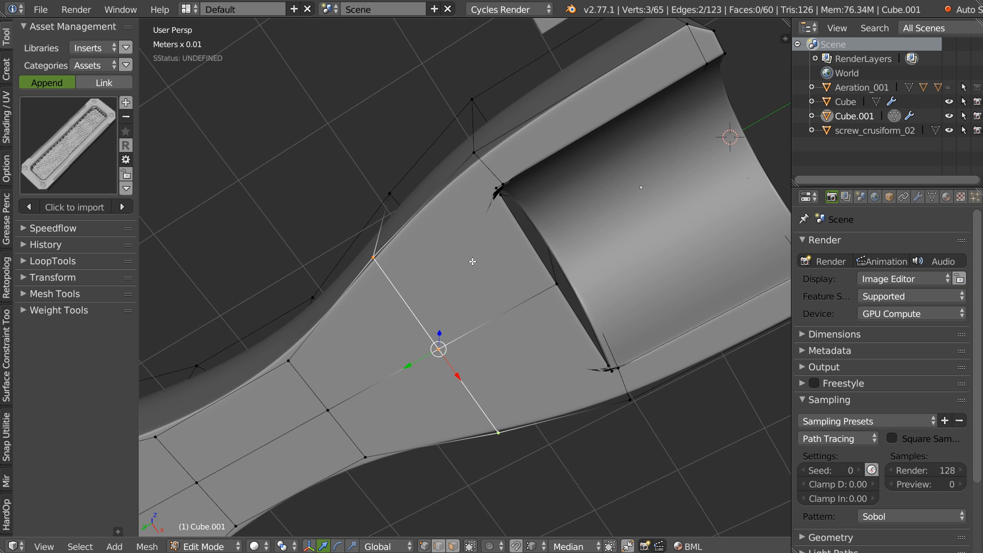
key(shift+e)
click(460, 179)
click(500, 193)
click(345, 361)
click(349, 371)
click(367, 390)
click(390, 425)
Continue the inset path to the pocket's opposite corner and link the neck and outer loop vertices to the new topology
click(365, 456)
click(395, 425)
click(475, 401)
click(607, 367)
click(498, 192)
click(401, 296)
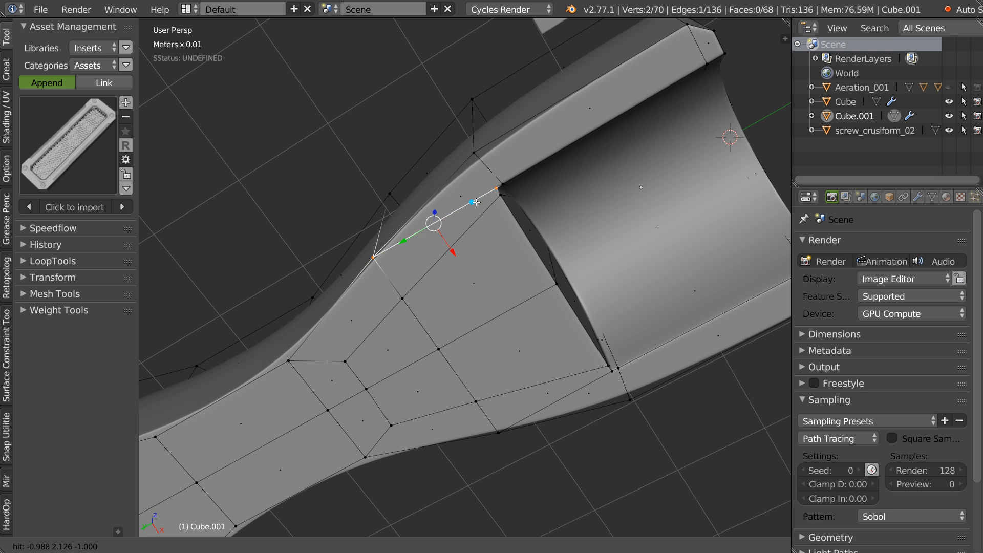
middle_drag(472, 204, 468, 249)
key(Escape)
Select the upper shoulder edges on both sides of the handle's wide front part and lower them slightly
key(Tab)
middle_drag(471, 198, 493, 254)
scroll(447, 272, down, 6)
scroll(464, 236, up, 3)
key(Tab)
middle_drag(551, 219, 514, 245)
shift+click(604, 207)
ctrl+right_click(595, 205)
middle_drag(595, 204, 664, 223)
middle_drag(309, 222, 340, 237)
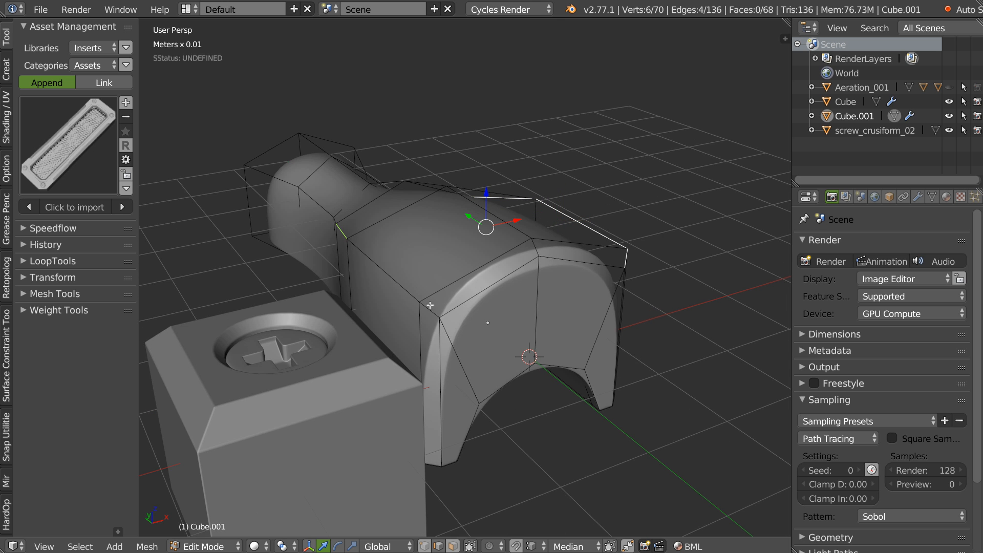
middle_drag(432, 308, 464, 213)
drag(475, 213, 472, 231)
Pull the central vertical edge of the handle's end cap outward to round the end
middle_drag(472, 231, 272, 255)
scroll(271, 254, down, 2)
shift+middle_drag(490, 292, 444, 360)
drag(463, 314, 489, 333)
middle_drag(489, 333, 498, 283)
Draw a Line-tool path on the underside from the inset path's upper corner along the neck to the upper corner of the end cap
scroll(586, 283, down, 2)
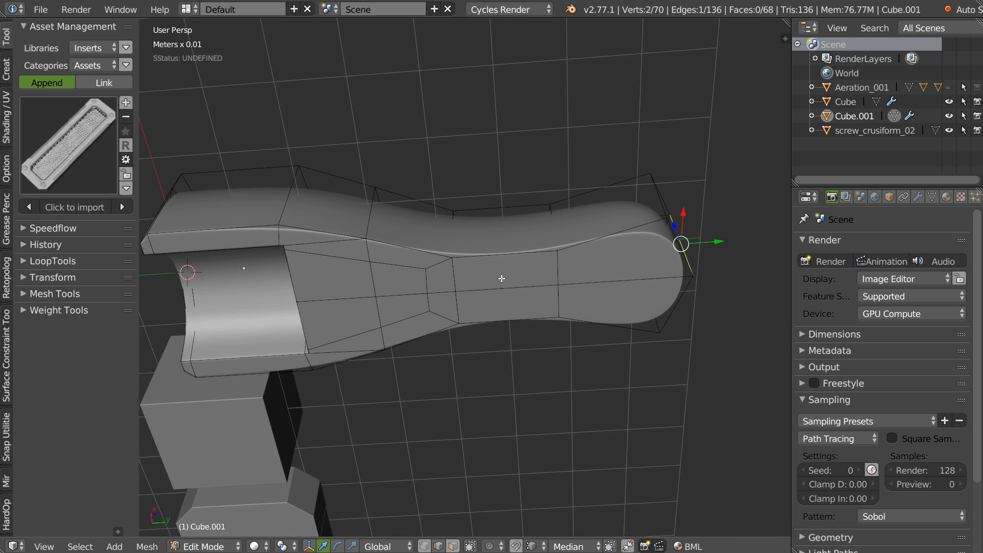
middle_drag(488, 247, 475, 239)
scroll(486, 240, up, 1)
right_click(439, 244)
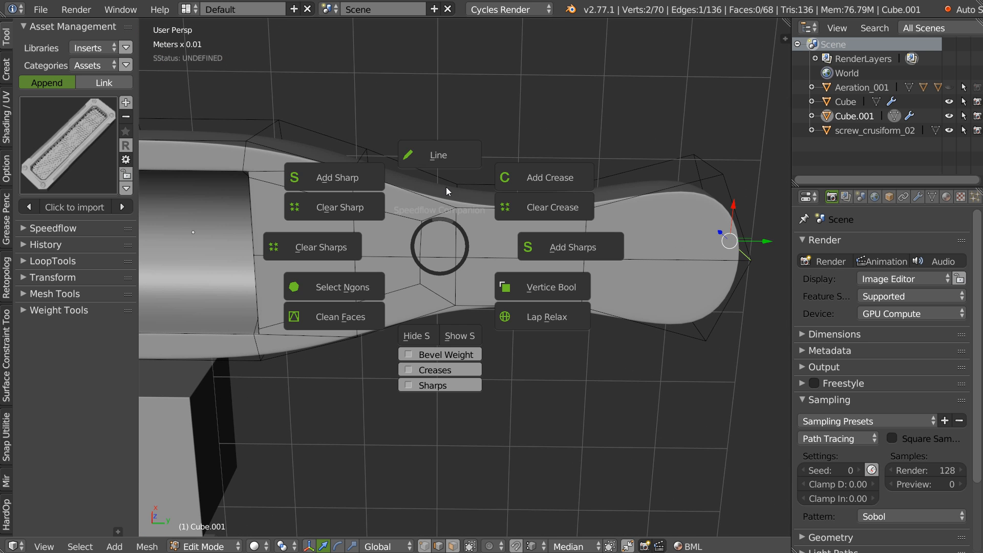
click(436, 176)
click(456, 232)
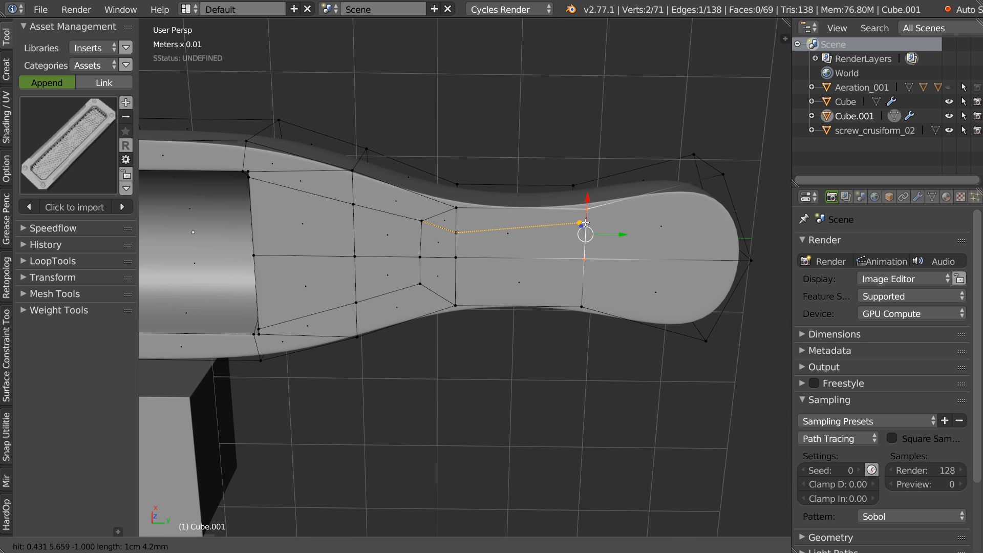
click(585, 234)
click(696, 213)
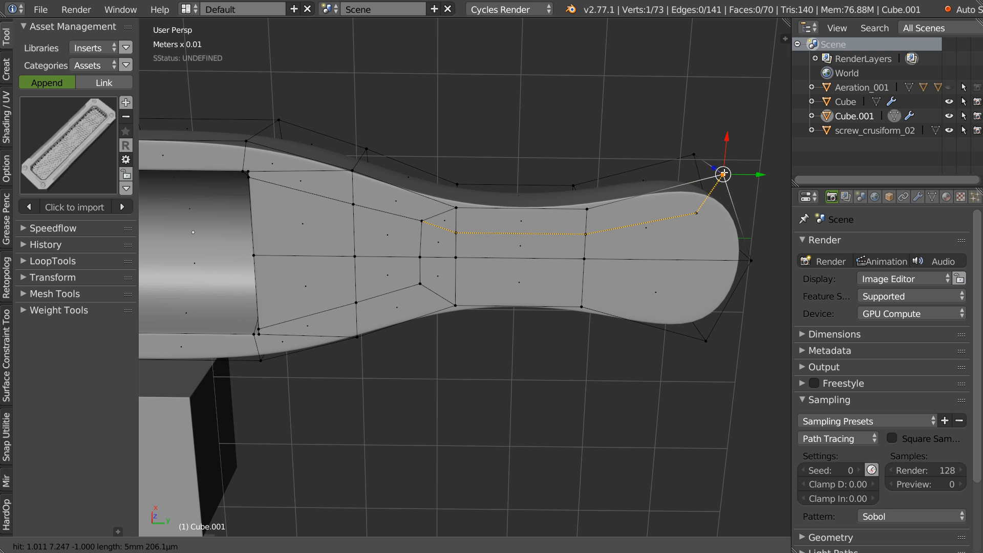
Continue the inset path around the rounded end and back along the neck to the inset path's lower corner
right_click(699, 210)
click(696, 214)
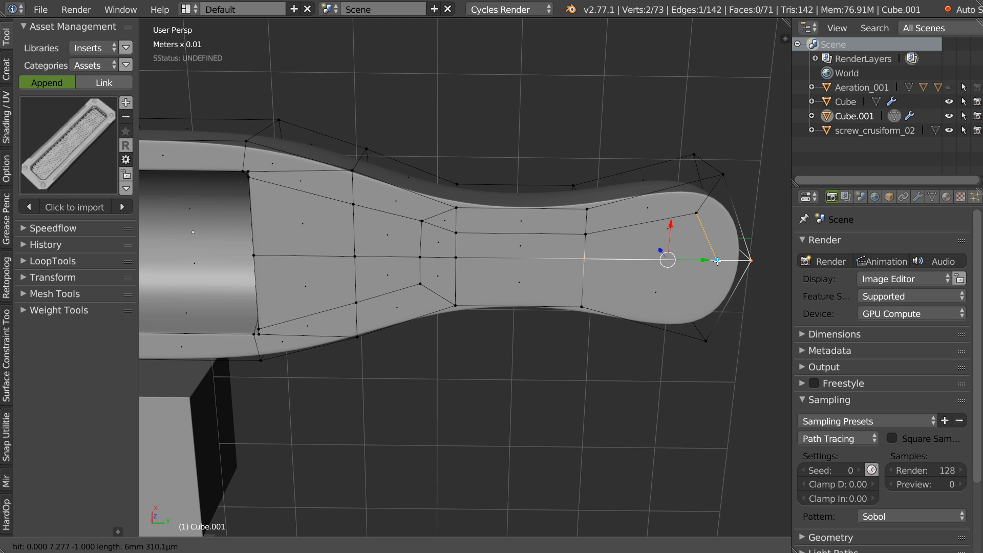
click(717, 260)
click(692, 304)
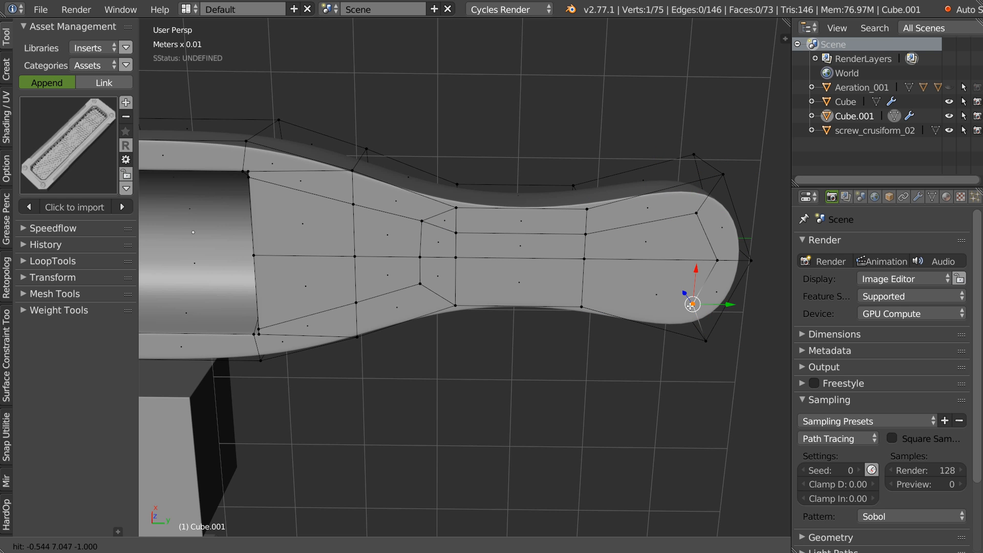
click(576, 282)
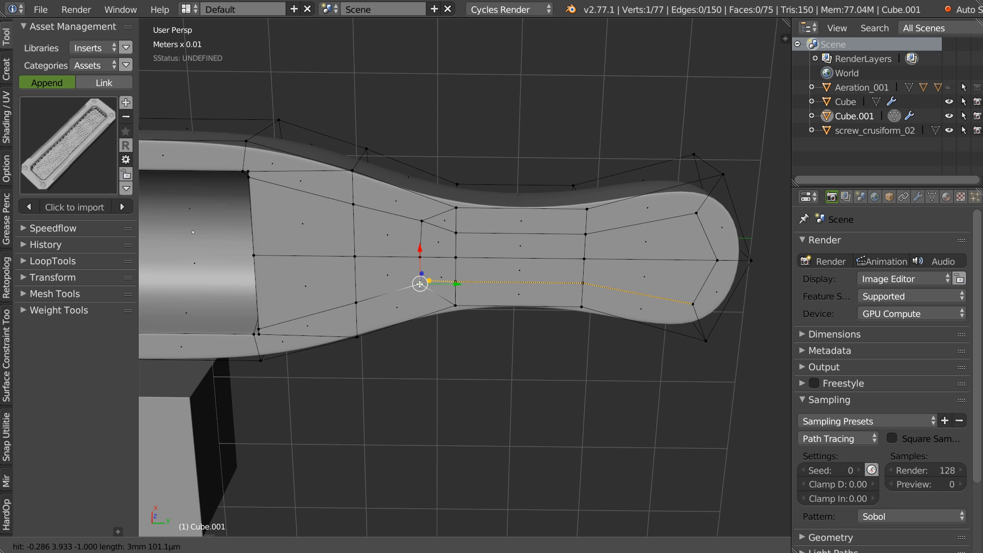
key(Return)
Select both side edges of the pocket's arch and scale them wider along the X axis
middle_drag(444, 277, 409, 237)
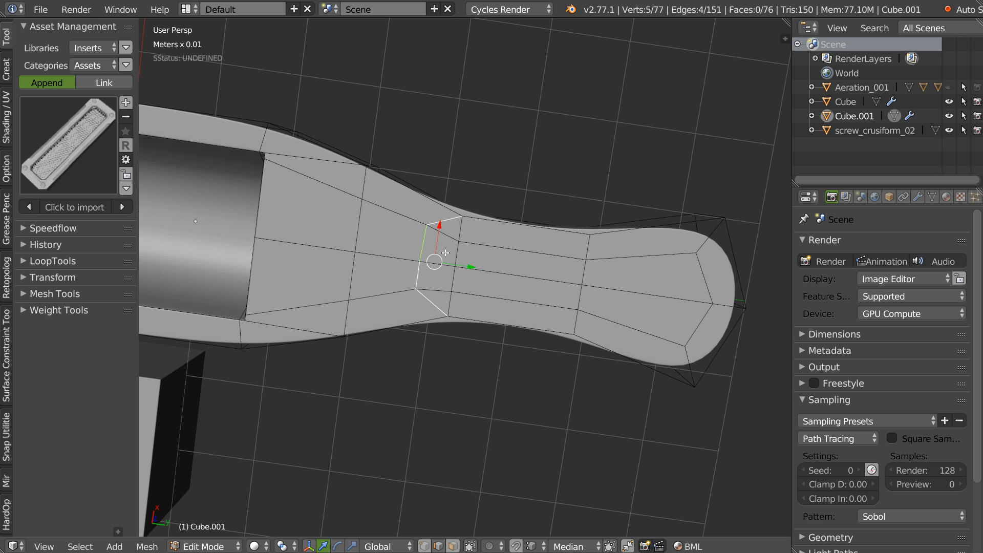
middle_drag(511, 257, 443, 281)
key(Tab)
middle_drag(456, 201, 482, 244)
key(Tab)
scroll(423, 226, up, 1)
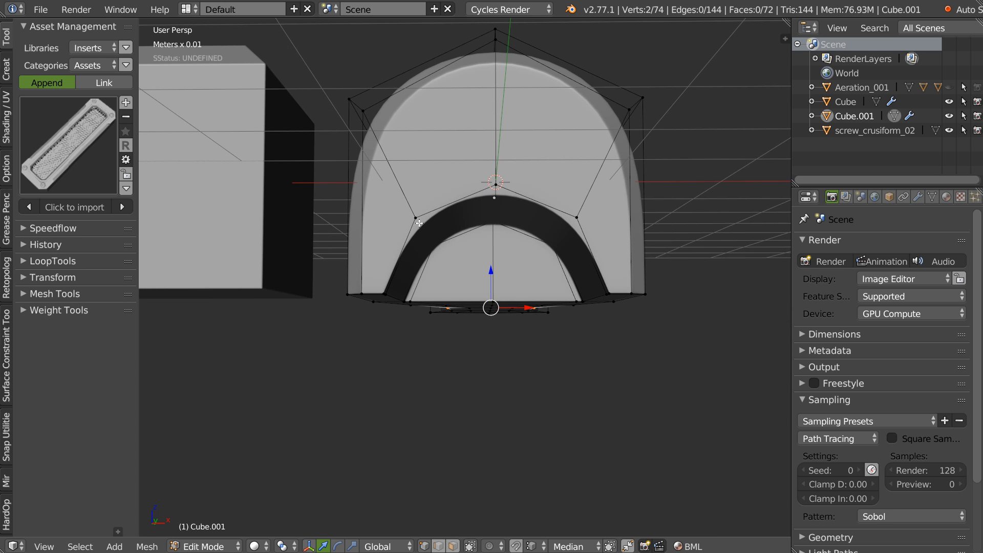
shift+right_click(574, 217)
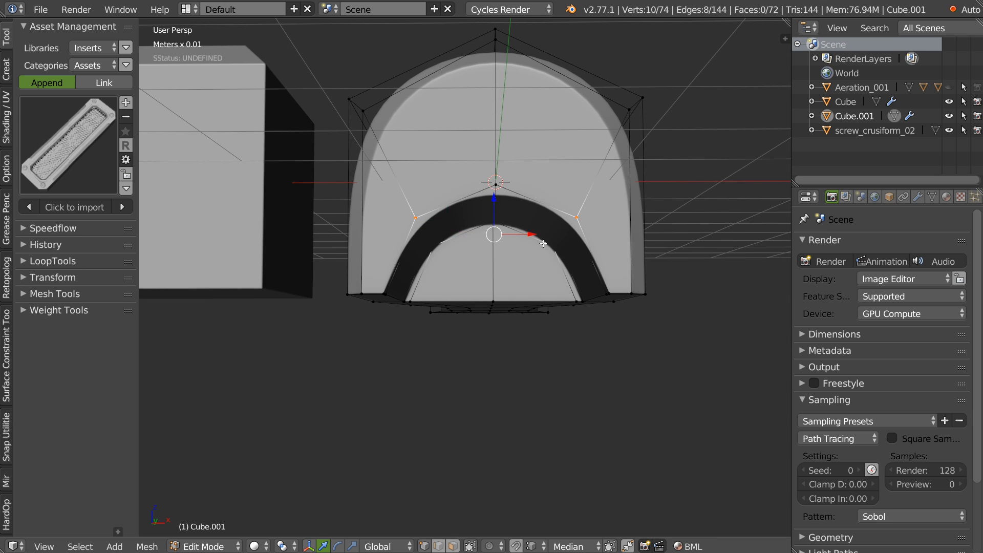
key(s)
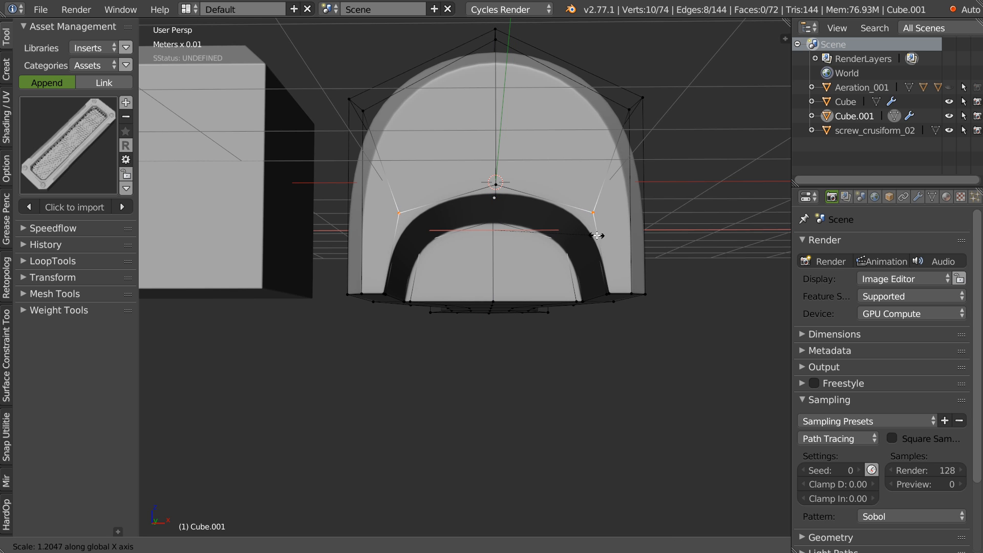
click(501, 205)
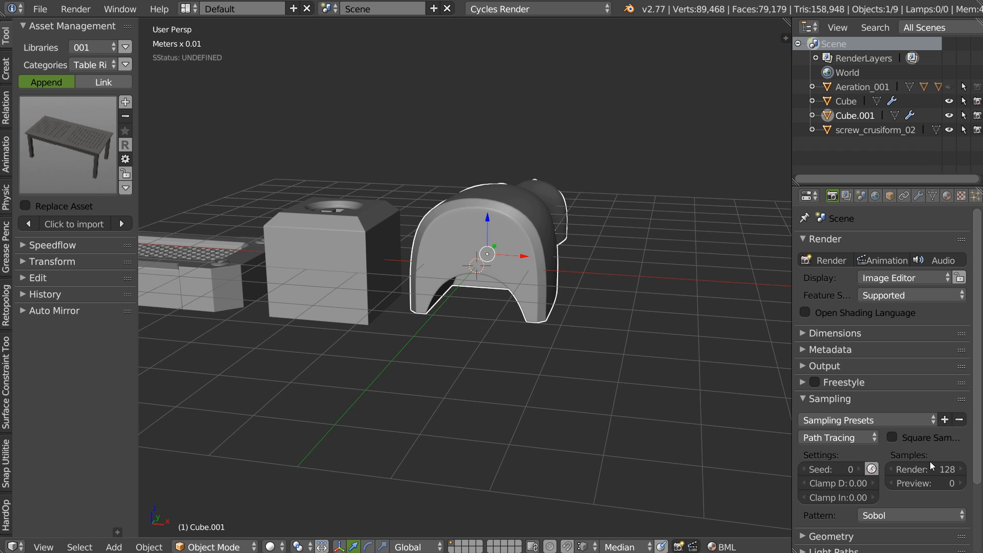
Try raising both side edges of the reopened handle's pocket arch slightly
scroll(475, 254, up, 8)
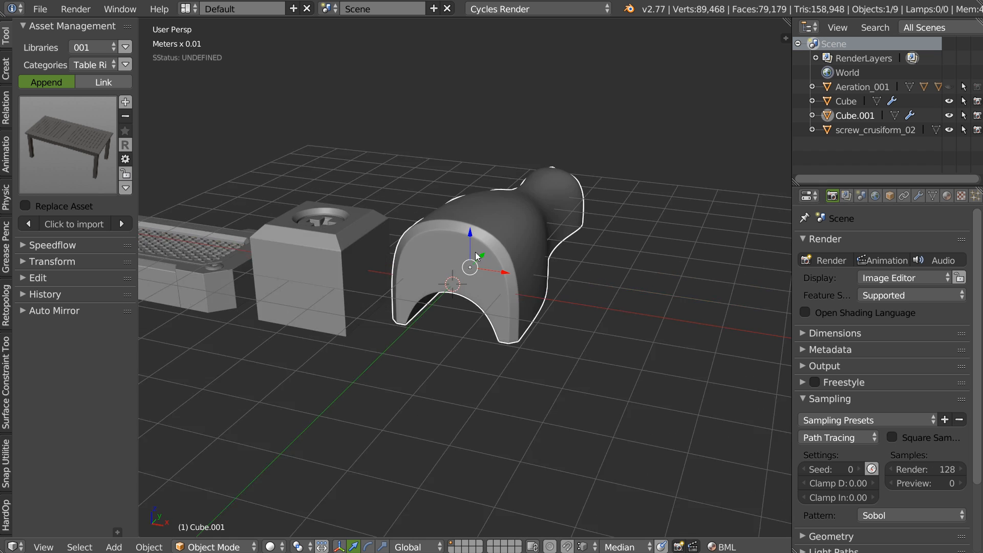
key(Tab)
middle_drag(480, 240, 390, 197)
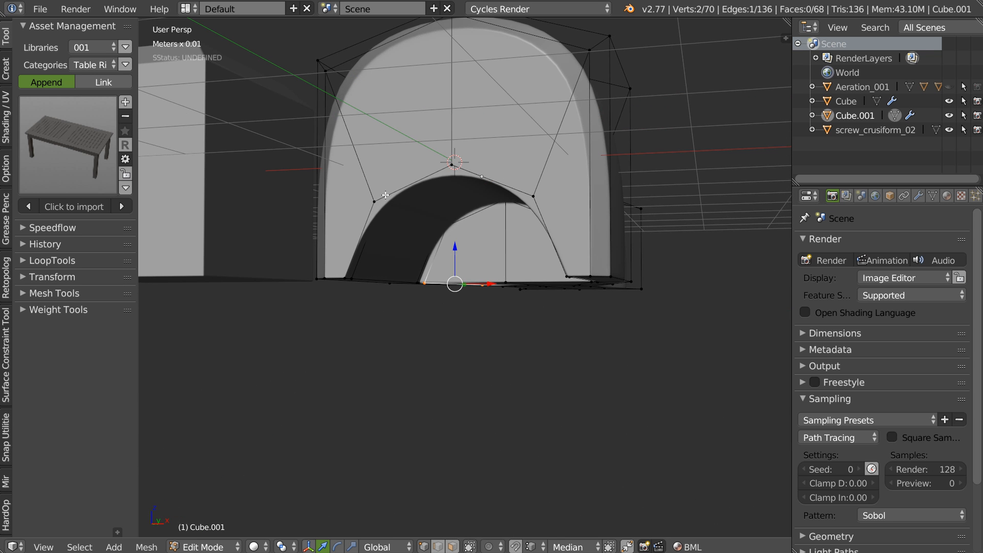
shift+click(444, 230)
middle_drag(444, 230, 542, 235)
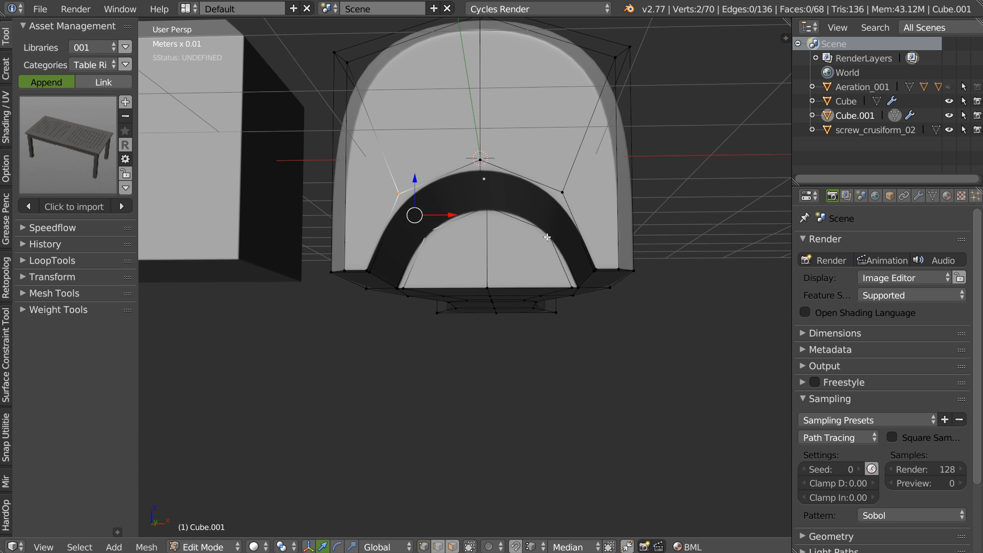
mouse_move(486, 186)
mouse_down()
mouse_move(485, 168)
mouse_move(485, 177)
mouse_up()
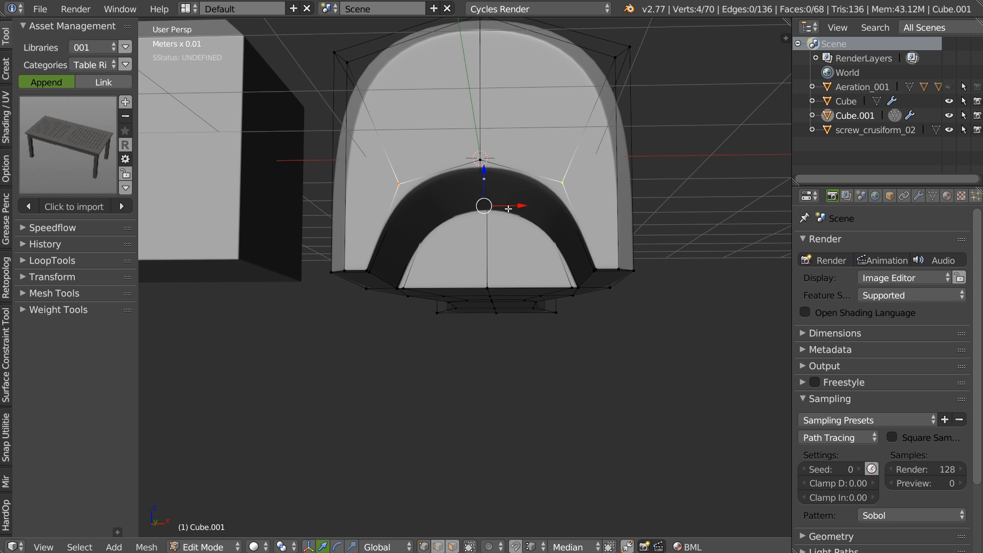
Select both side edges of the pocket arch and spread them apart along the X axis
middle_drag(492, 218, 433, 241)
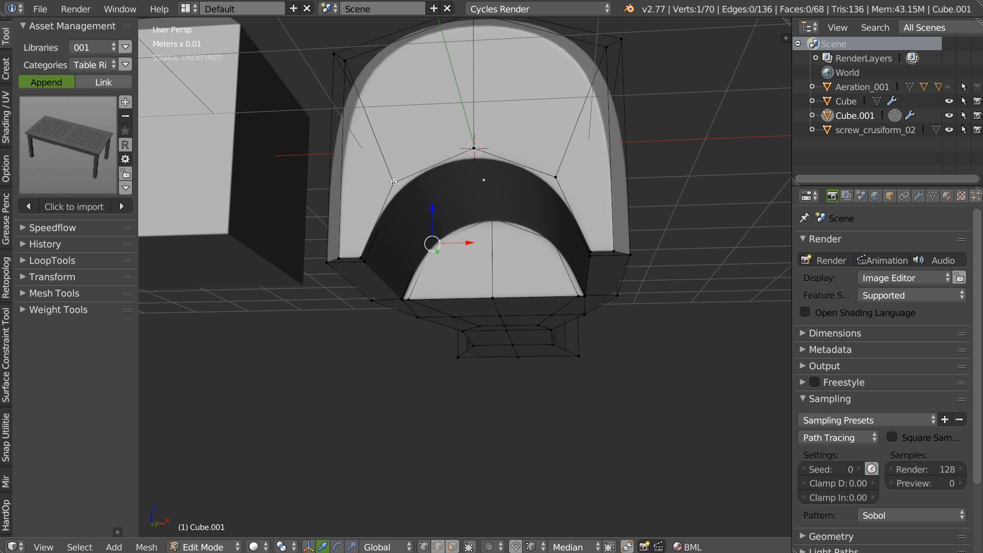
middle_drag(550, 233, 558, 232)
alt+shift+click(550, 228)
key(s)
key(x)
click(576, 236)
Raise the central top edge of the pocket arch slightly and save the file incrementally
right_click(480, 169)
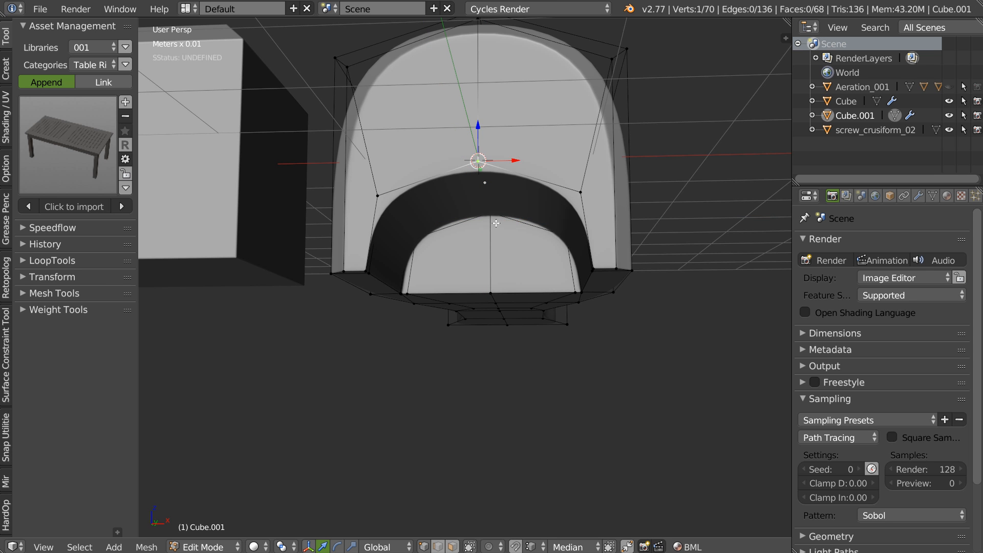
middle_drag(488, 147, 441, 112)
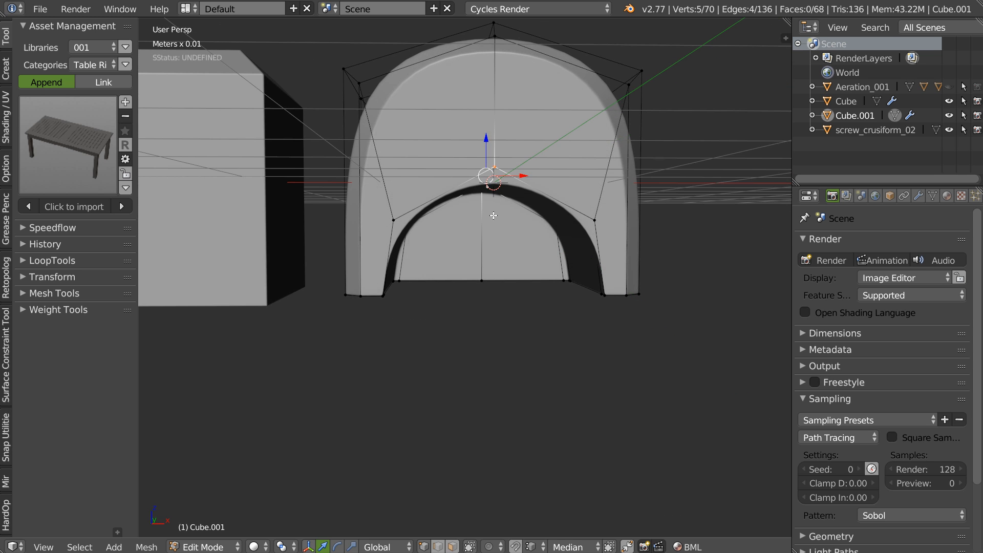
key(Tab)
click(40, 9)
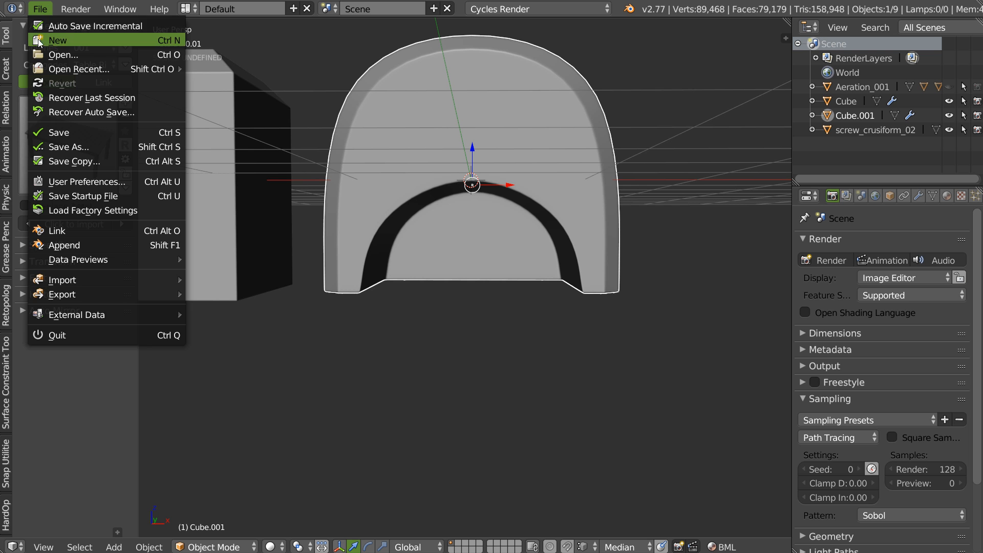
click(87, 28)
Show the handle's wireframe over its shaded surface in Object Mode
middle_drag(366, 183, 389, 250)
key(shift+z)
click(490, 248)
mouse_move(455, 237)
middle_down()
mouse_move(439, 239)
mouse_move(457, 217)
mouse_move(431, 175)
mouse_move(396, 169)
mouse_move(349, 204)
mouse_move(484, 251)
mouse_move(497, 245)
mouse_move(444, 252)
mouse_move(461, 239)
mouse_move(439, 222)
mouse_move(517, 216)
middle_up()
key(Tab)
scroll(445, 232, up, 1)
key(Tab)
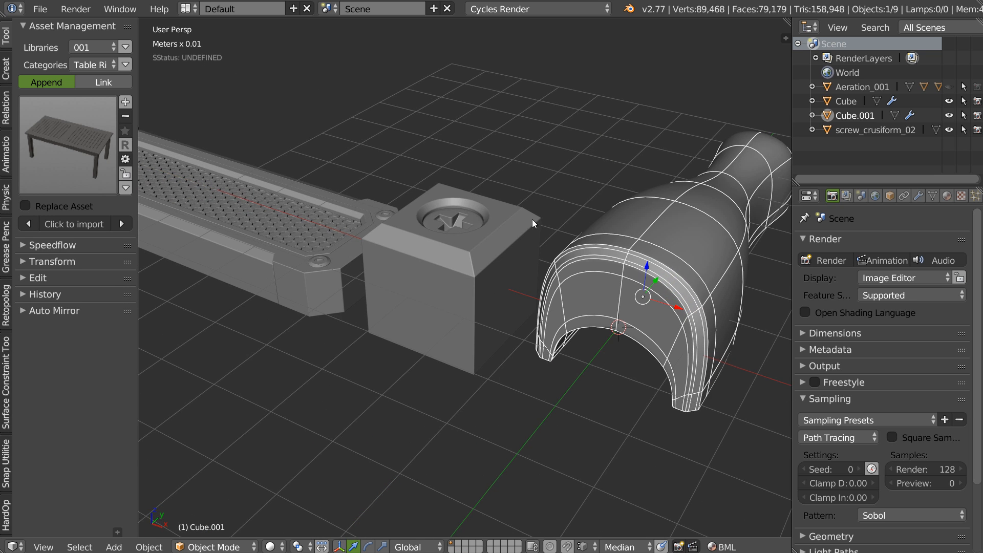
Examine the handle's edge flow and compare it with the screw block and the ventilation grille
middle_drag(613, 246, 558, 243)
shift+middle_drag(480, 220, 553, 224)
right_click(395, 258)
middle_drag(396, 259, 391, 229)
scroll(377, 247, up, 2)
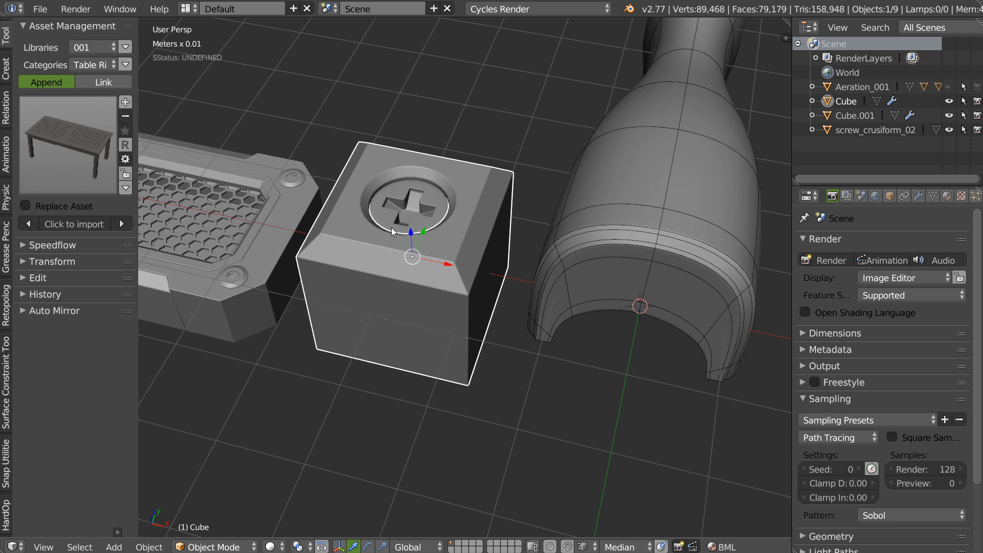
shift+middle_drag(277, 194, 343, 199)
shift+middle_drag(298, 258, 457, 281)
scroll(571, 289, down, 3)
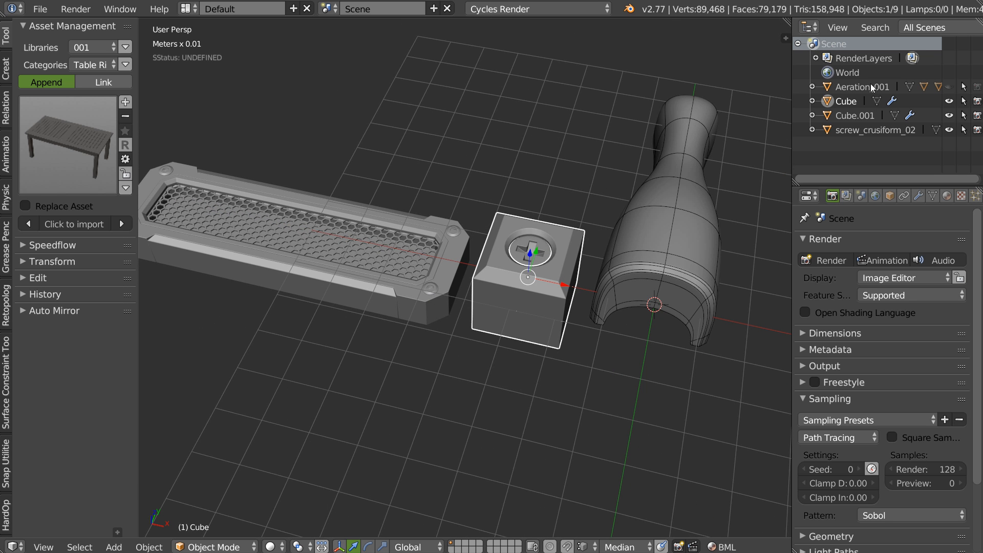
Hide the ventilation grille and delete the beveled block with its screw and the handle
click(949, 88)
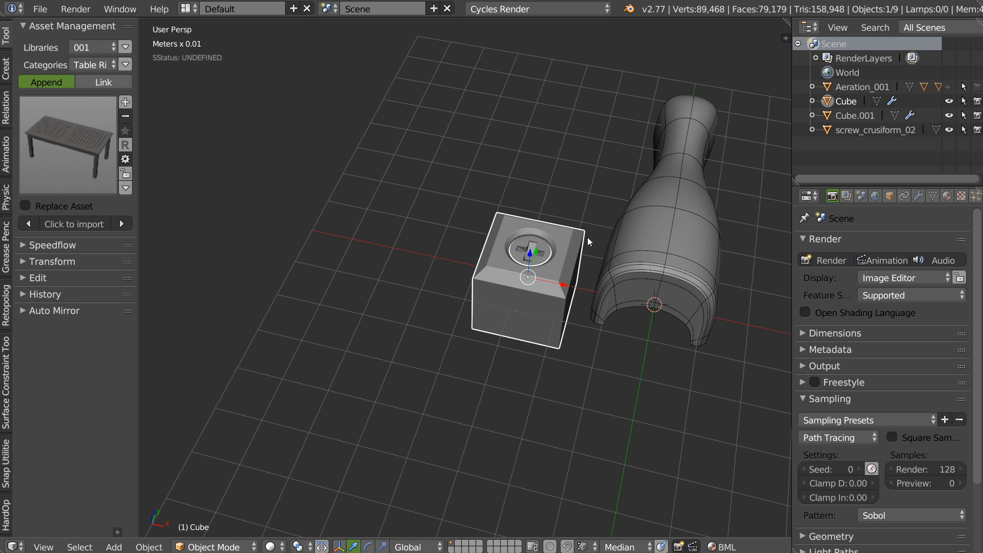
middle_drag(548, 255, 561, 257)
right_click(539, 238)
shift+right_click(515, 294)
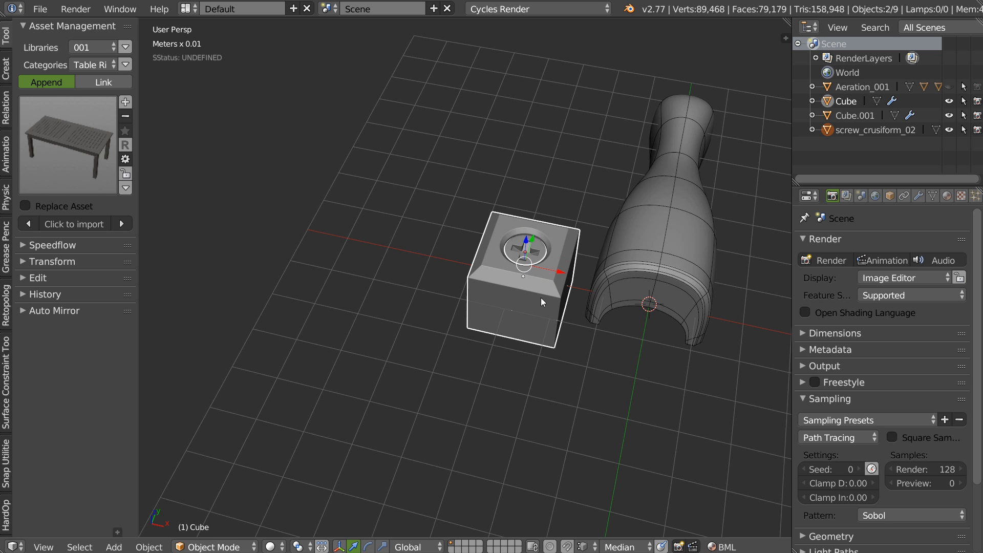
key(Delete)
click(635, 276)
key(x)
click(629, 274)
Add a new cube to the emptied scene
right_click(591, 299)
click(540, 386)
shift+middle_drag(618, 287, 520, 263)
mouse_move(520, 263)
middle_down()
mouse_move(520, 242)
mouse_move(506, 260)
middle_up()
Bevel the cube with a width of 0.24 and 8 segments, and apply the modifier
key(space)
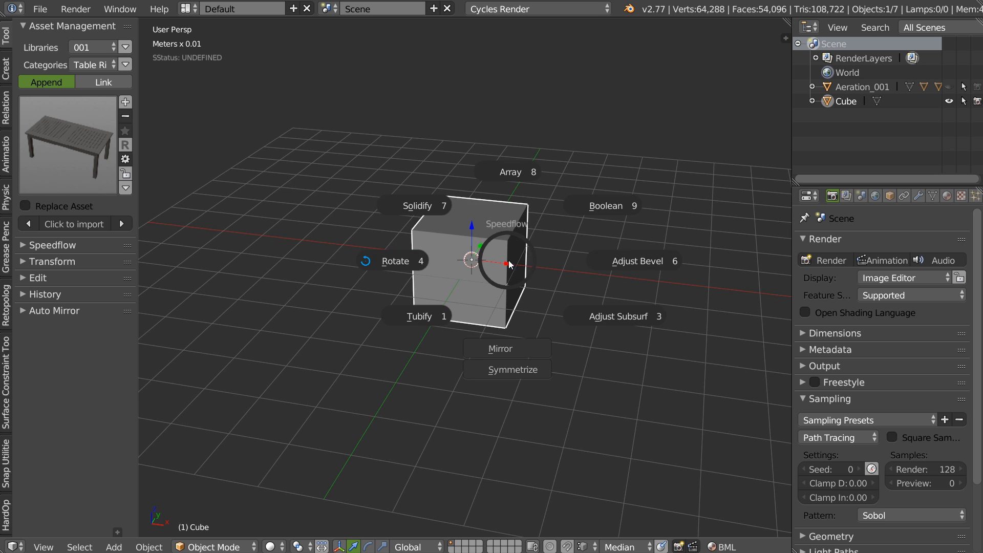
click(639, 264)
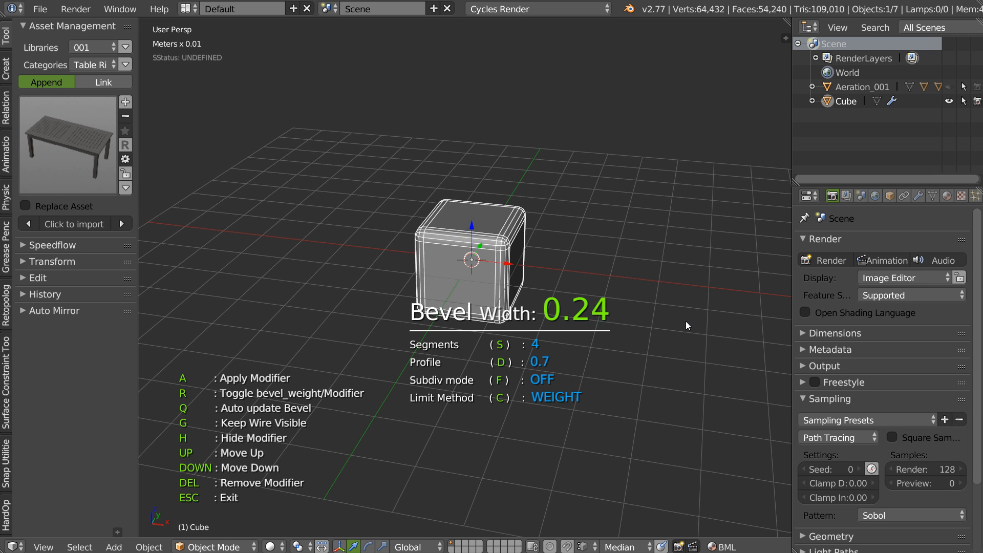
key(s)
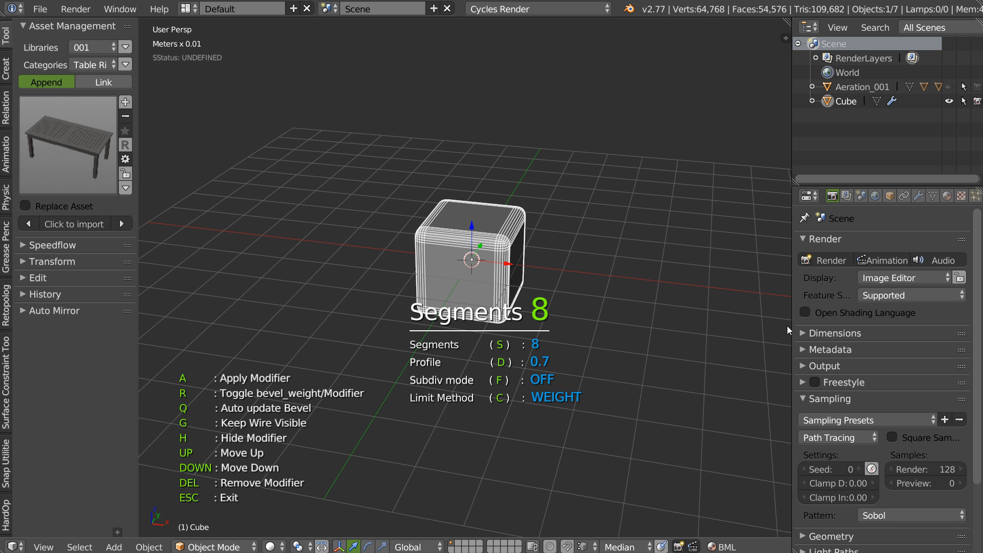
key(a)
middle_drag(553, 294, 525, 249)
scroll(463, 294, up, 4)
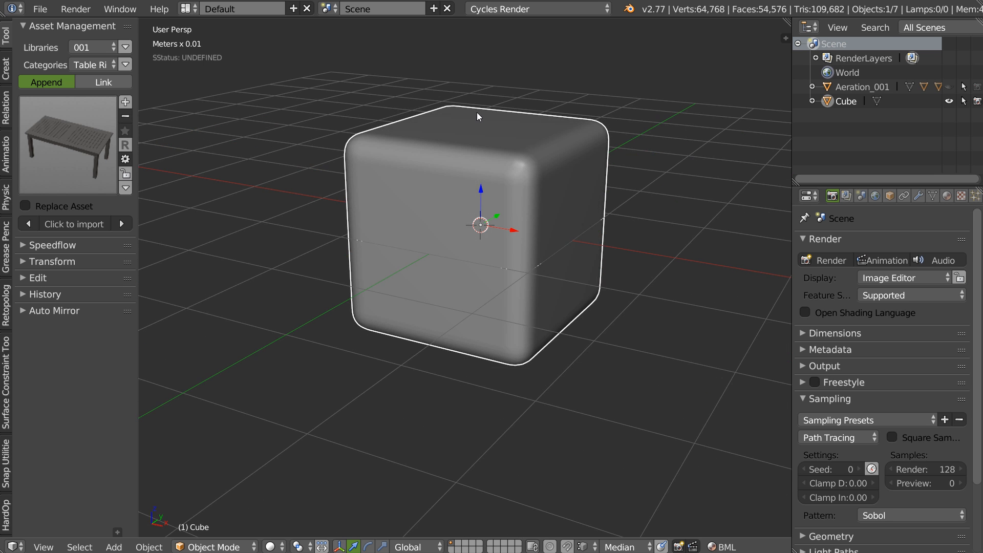
middle_drag(447, 158, 517, 173)
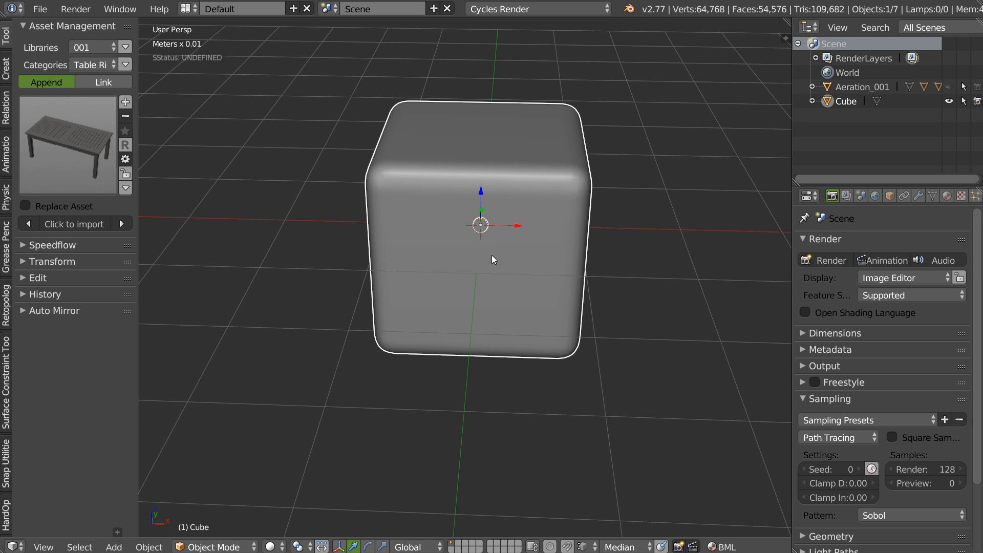
From the front view, cut a rectangular notch through the middle of the cube's top
key(KP_1)
scroll(493, 204, up, 6)
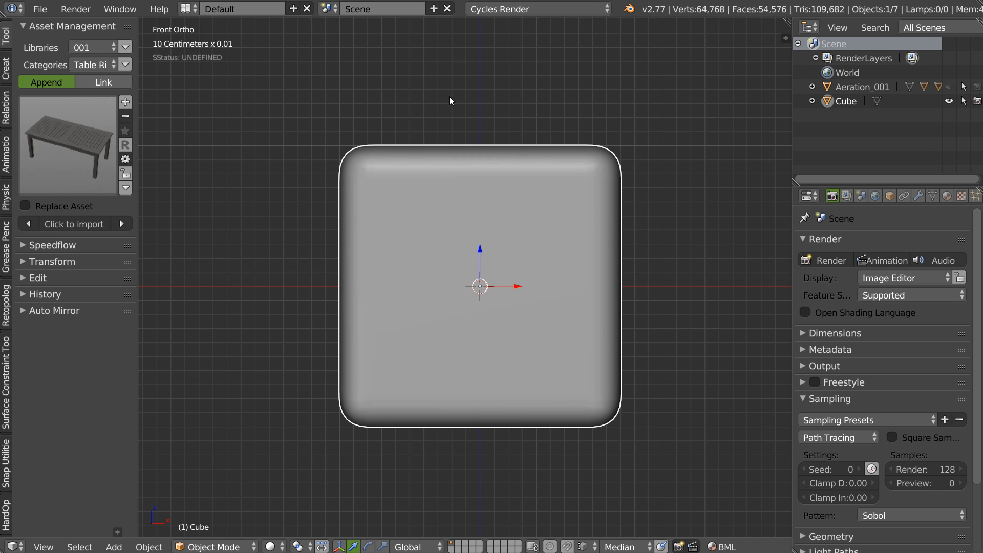
key(ctrl+shift+x)
drag(406, 117, 554, 261)
Select the two lower inside edges of the notch and bevel them with 10 segments
middle_drag(495, 209, 455, 231)
scroll(454, 231, up, 5)
key(Tab)
right_click(371, 265)
middle_drag(371, 265, 406, 259)
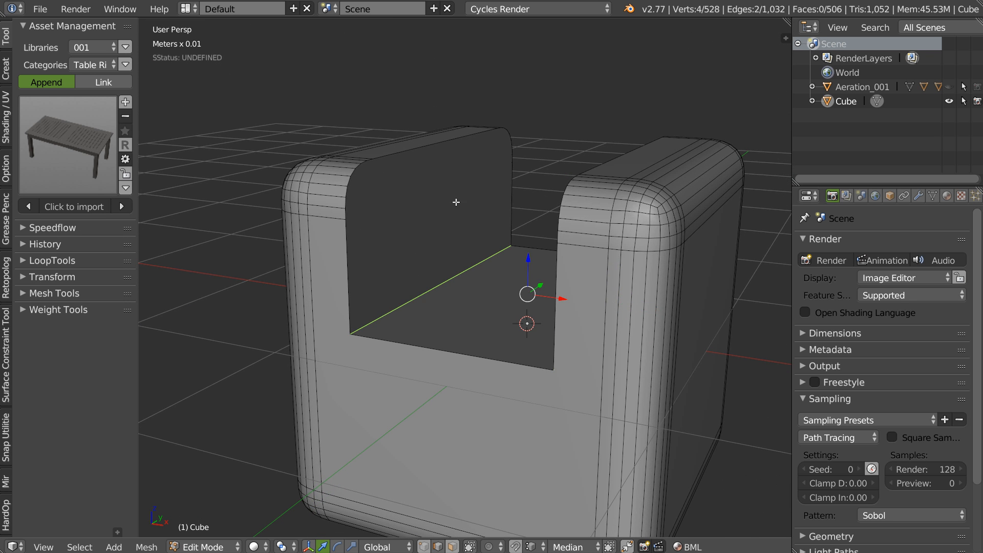
middle_drag(459, 203, 447, 287)
key(ctrl+b)
scroll(466, 337, up, 7)
scroll(455, 340, up, 3)
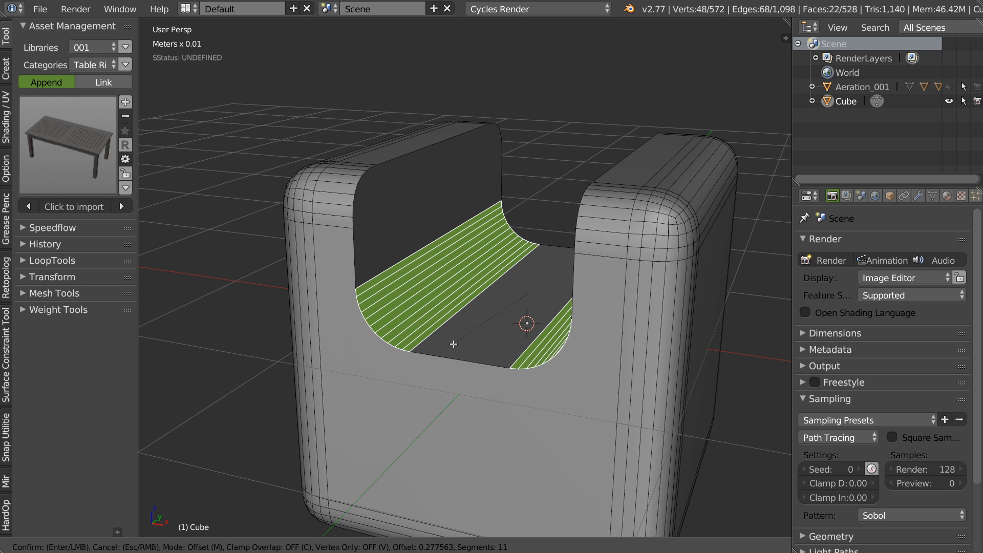
scroll(451, 345, down, 7)
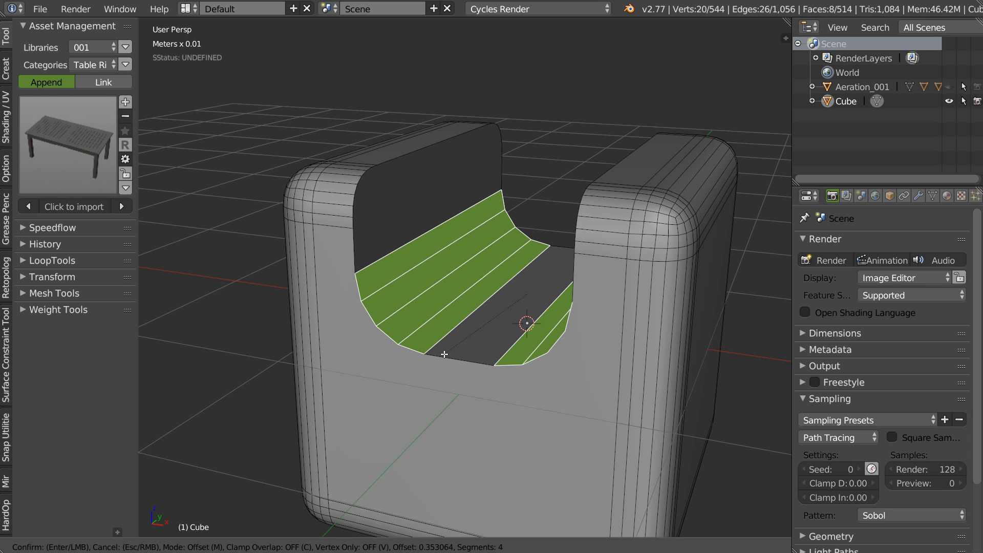
scroll(442, 355, up, 6)
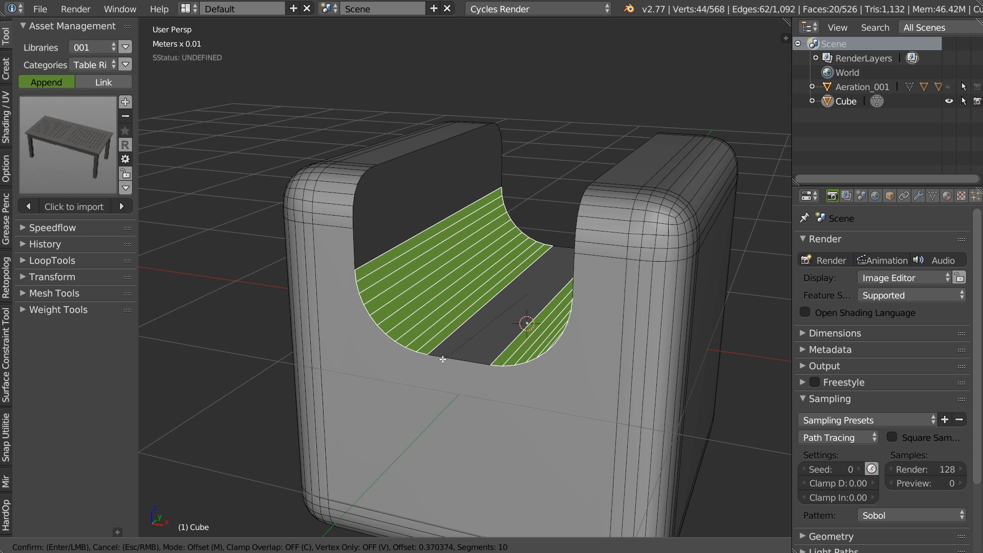
click(450, 359)
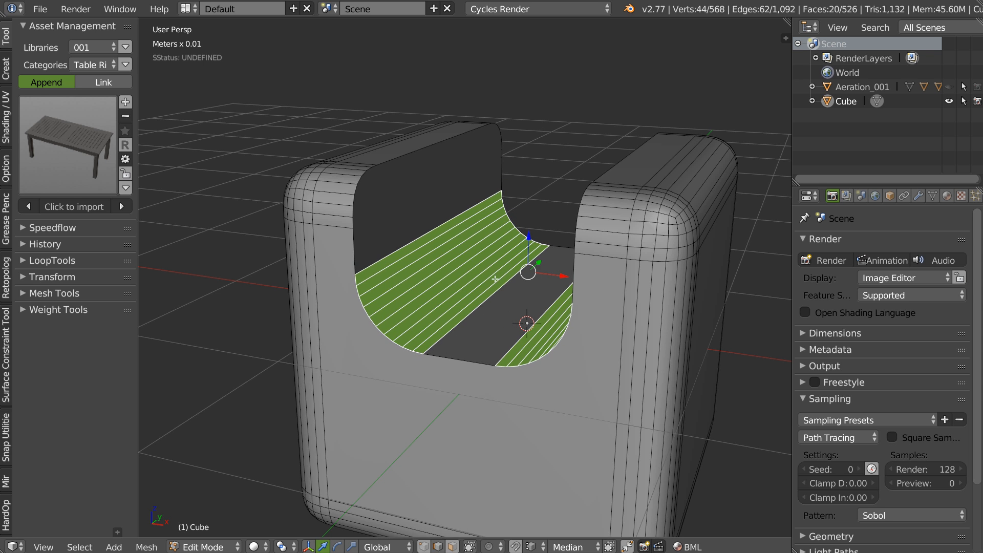
scroll(465, 329, down, 1)
key(Tab)
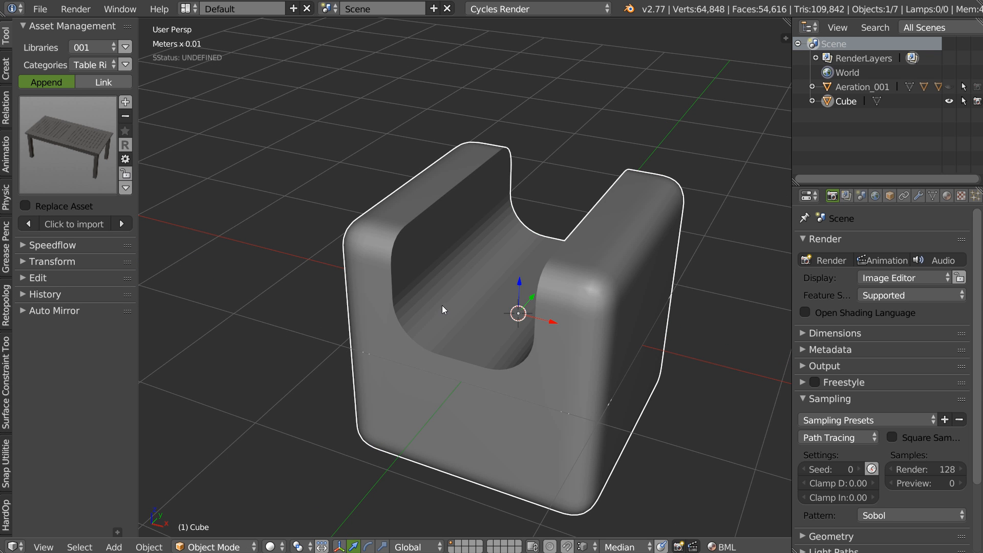
Add a weight-limited bevel modifier to the notched cube with a width of 0.01 and 4 segments
key(space)
click(551, 321)
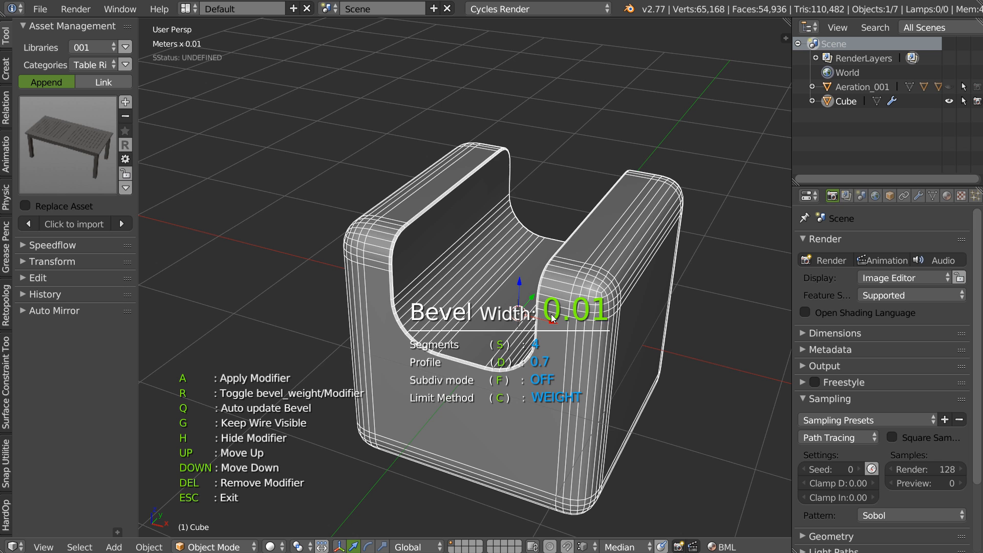
click(551, 319)
middle_drag(534, 293, 480, 222)
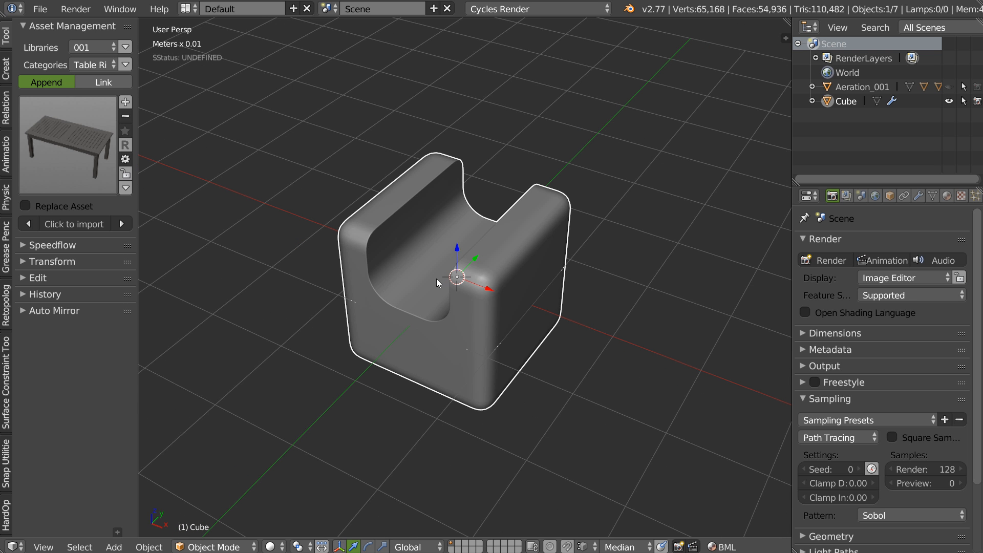
Check the world's environment texture settings and examine the notched cube from several angles in rendered shading
click(875, 196)
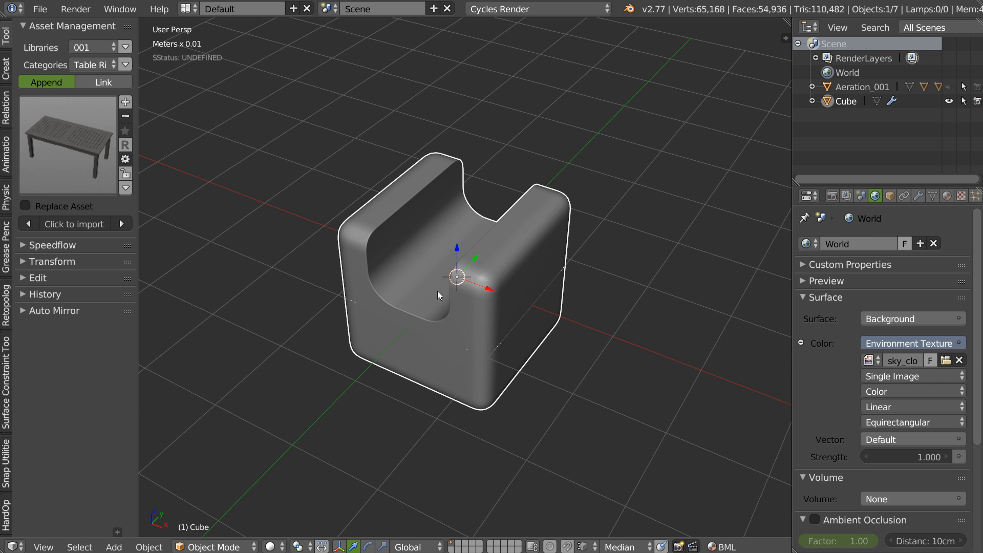
middle_drag(438, 296, 433, 282)
key(z)
click(517, 229)
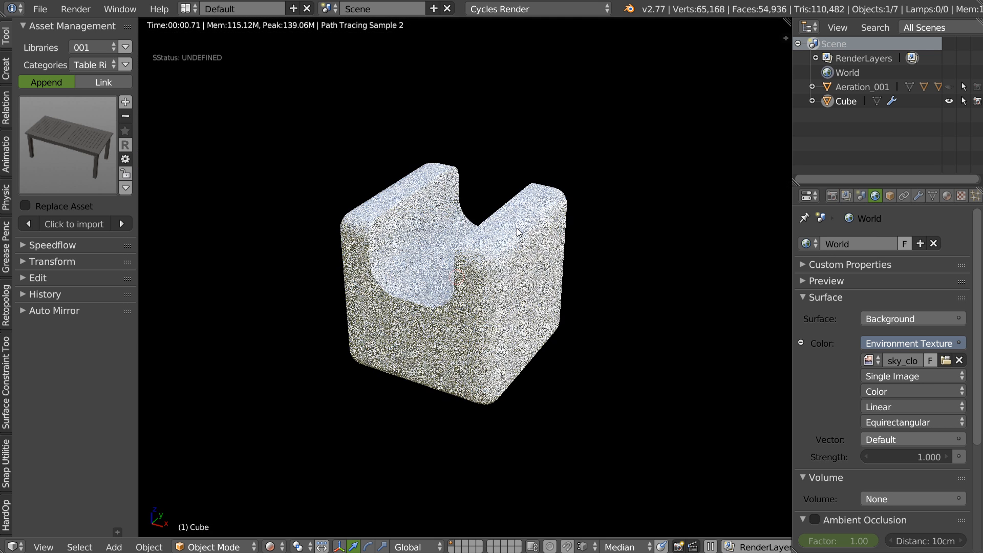
middle_drag(425, 208, 498, 216)
scroll(522, 223, up, 2)
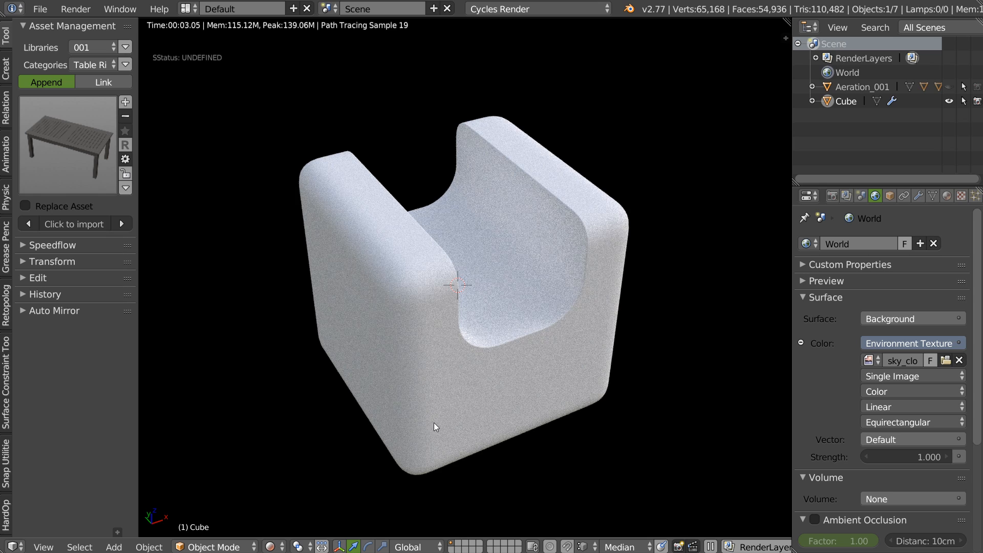
middle_drag(566, 285, 512, 288)
key(shift+z)
Apply Clean Faces to the large front face below and around the notch
middle_drag(504, 215, 501, 339)
key(Tab)
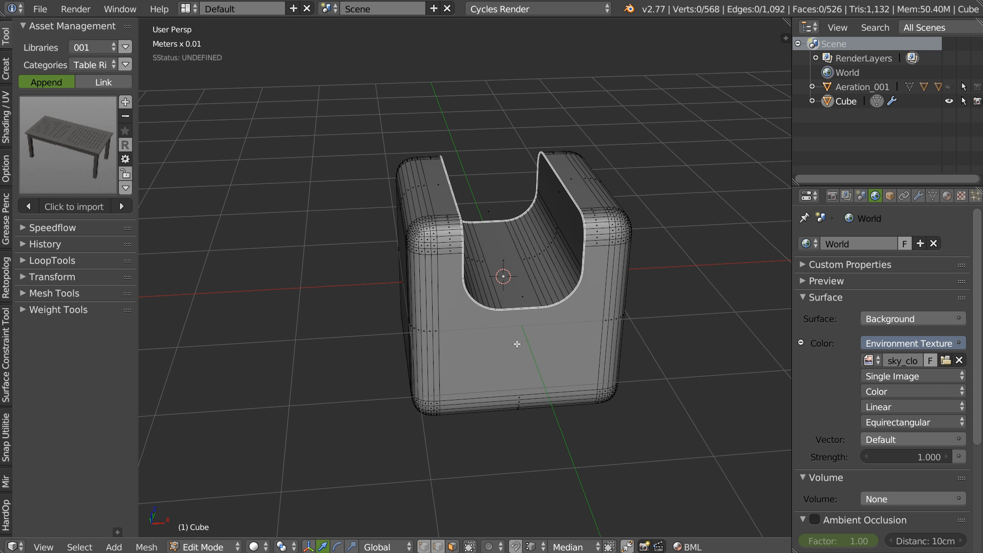
right_click(512, 342)
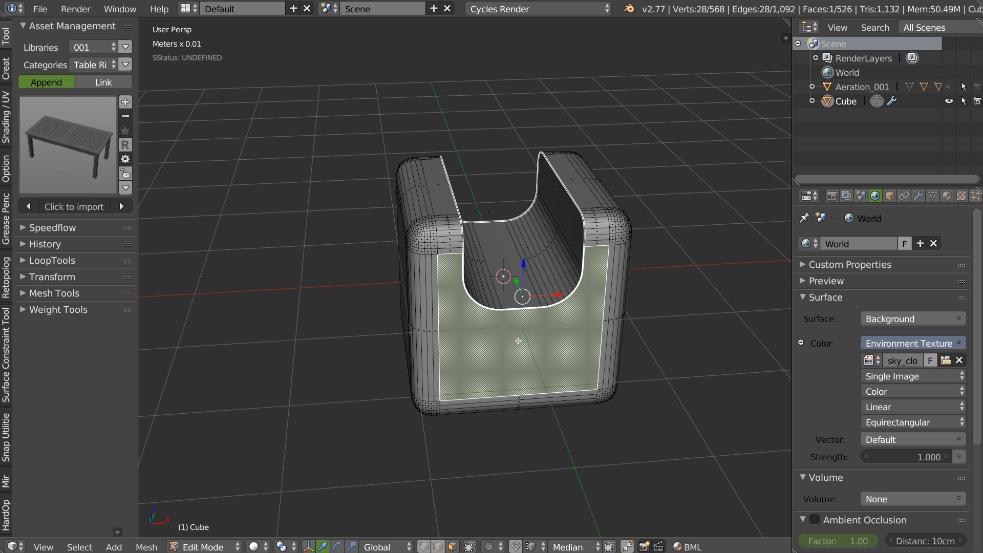
key(space)
click(413, 413)
key(Tab)
middle_drag(496, 274, 510, 309)
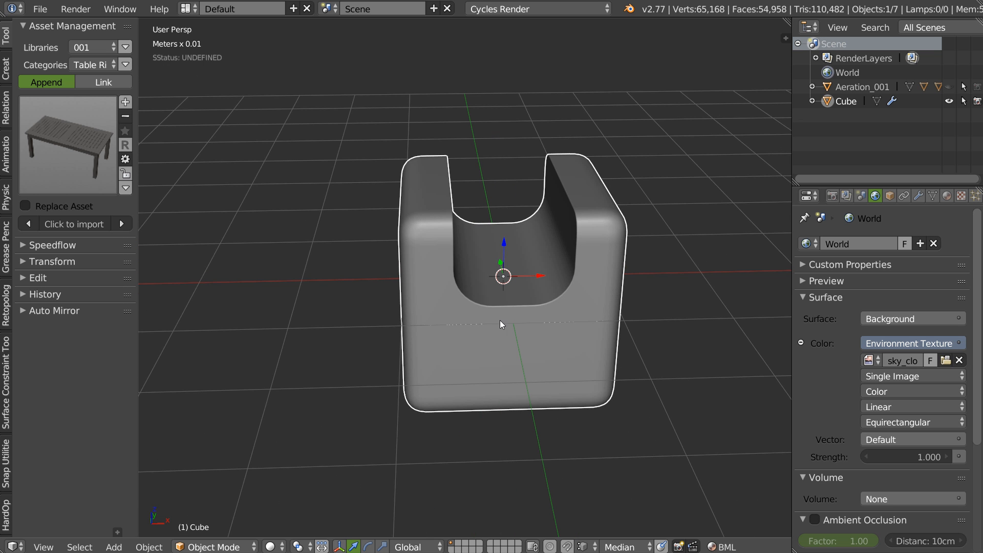
Examine the cleaned front face in wireframe and rendered shading
key(shift+z)
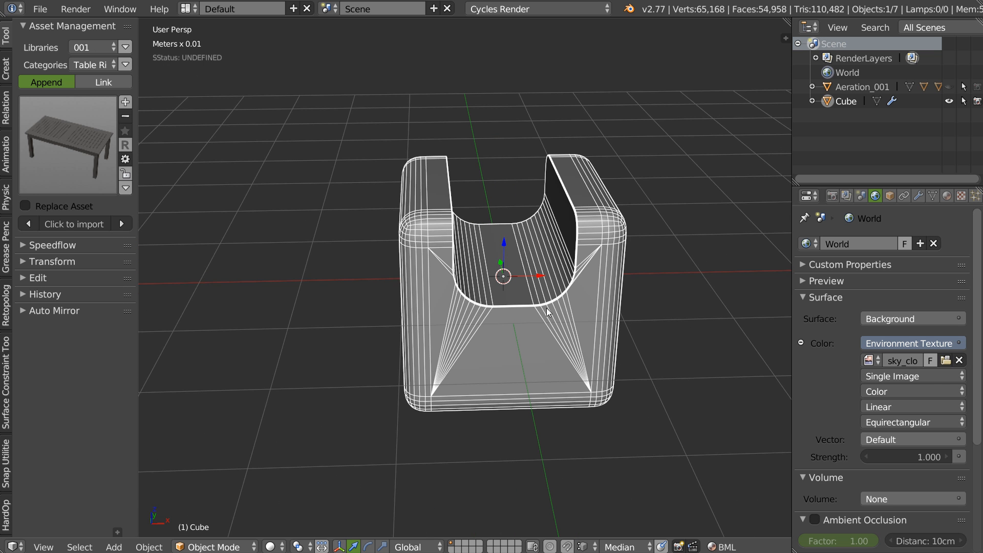
key(Tab)
key(Tab)
key(z)
click(568, 241)
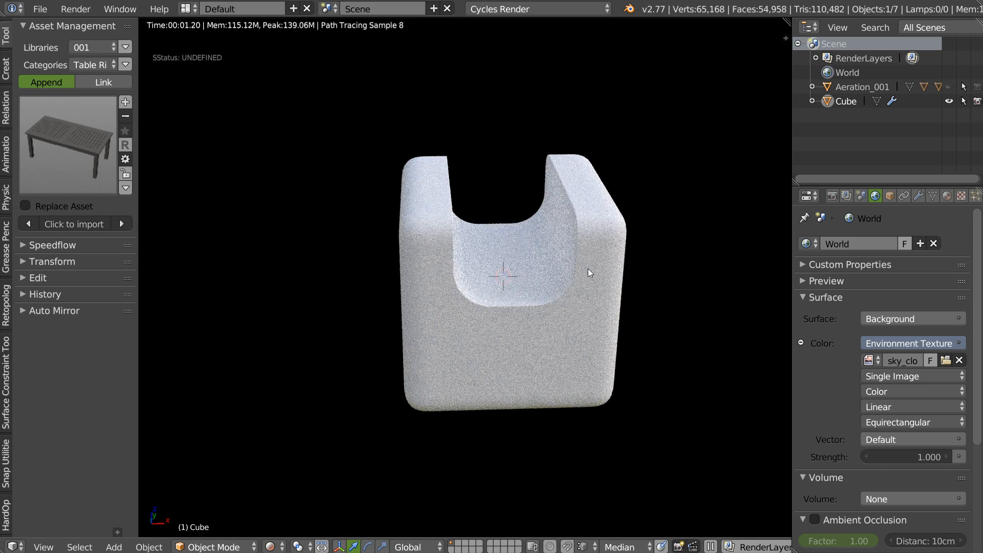
scroll(546, 268, up, 3)
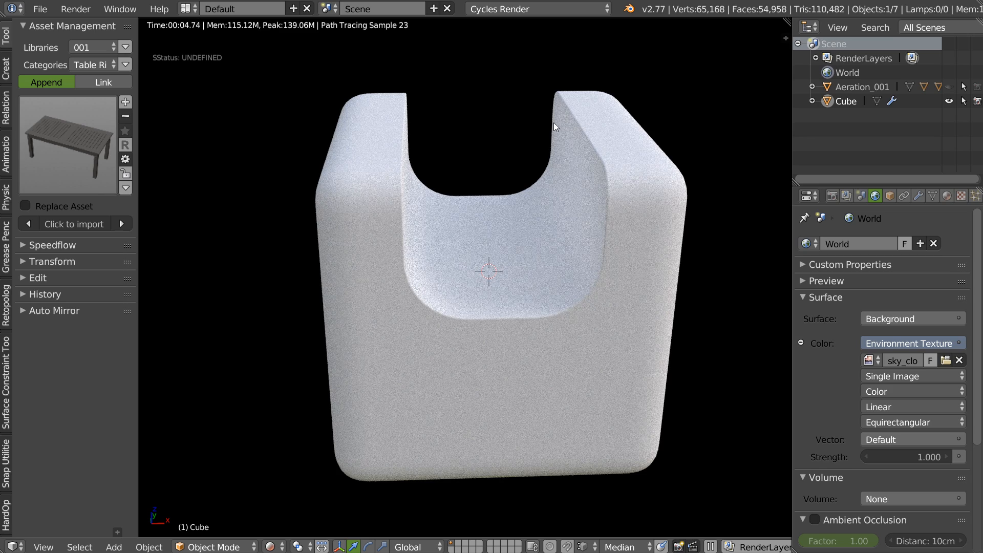
middle_drag(479, 262, 459, 269)
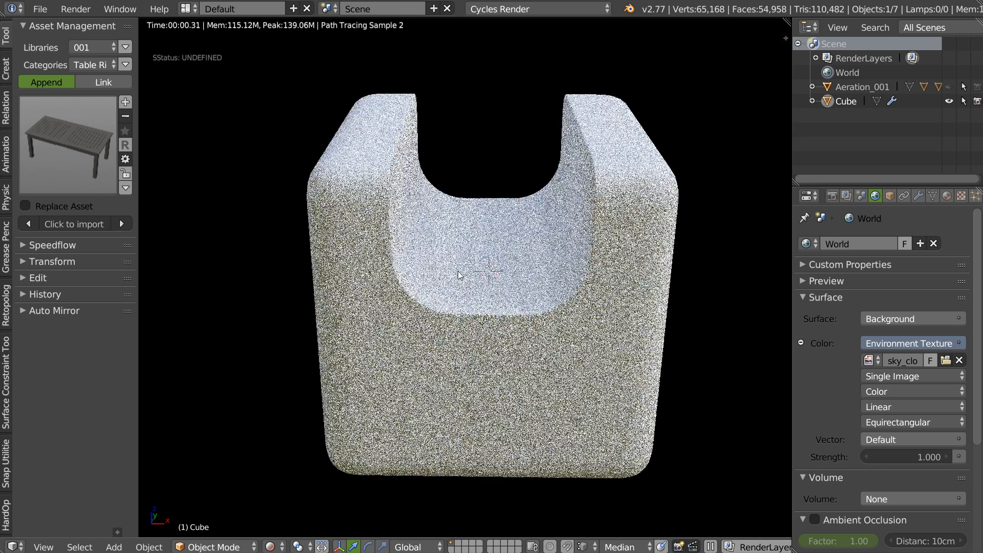
key(shift+z)
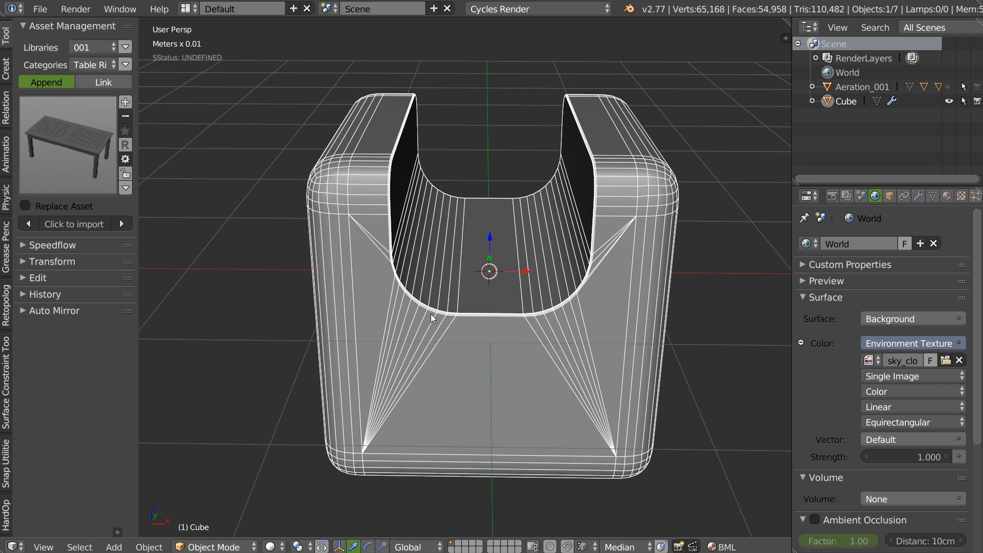
middle_drag(511, 309, 492, 306)
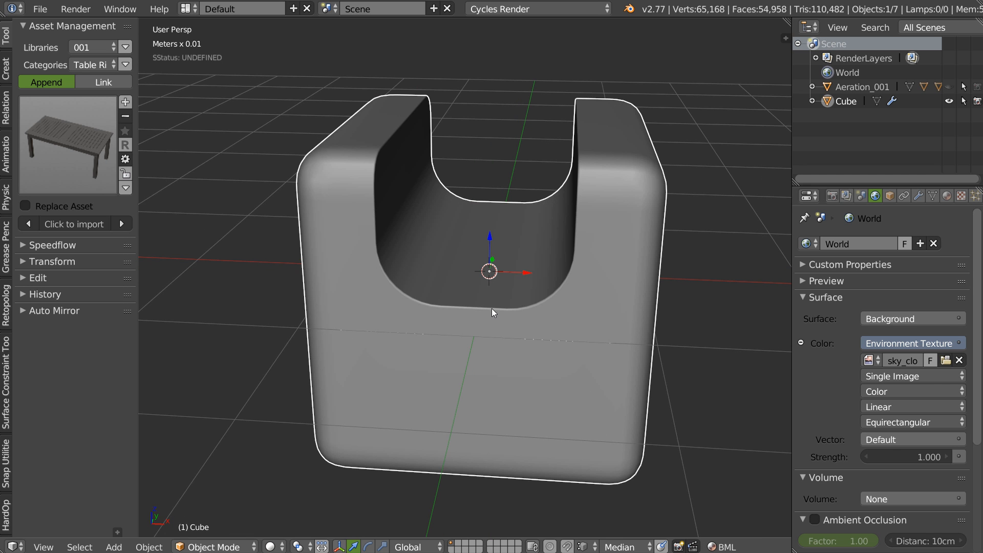
Undo the Clean Faces operation on the cube's front face
key(Tab)
click(462, 359)
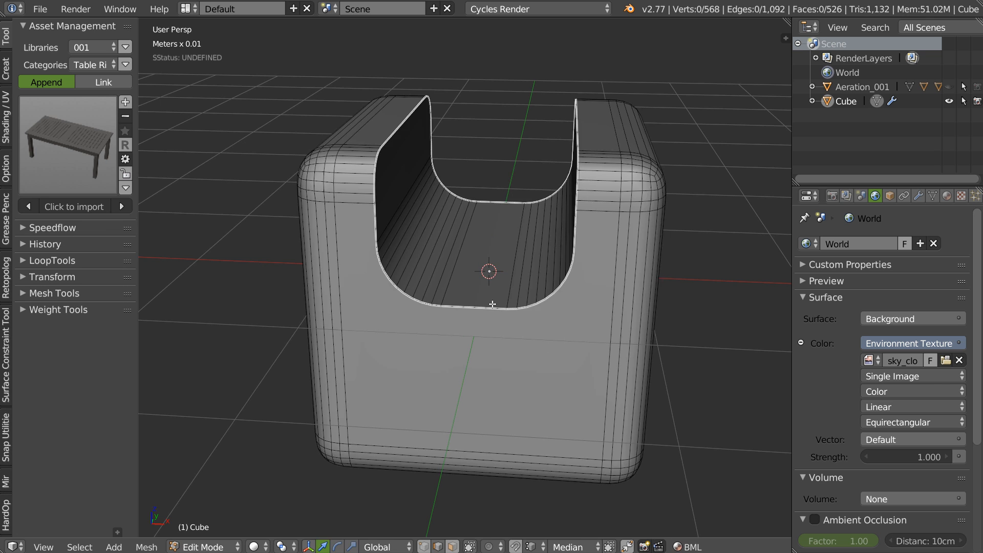
scroll(547, 254, down, 4)
middle_drag(520, 281, 524, 295)
key(Tab)
click(518, 211)
middle_drag(514, 246, 546, 294)
key(q)
click(496, 260)
middle_drag(525, 240, 442, 246)
scroll(459, 270, up, 4)
scroll(442, 246, down, 2)
key(Tab)
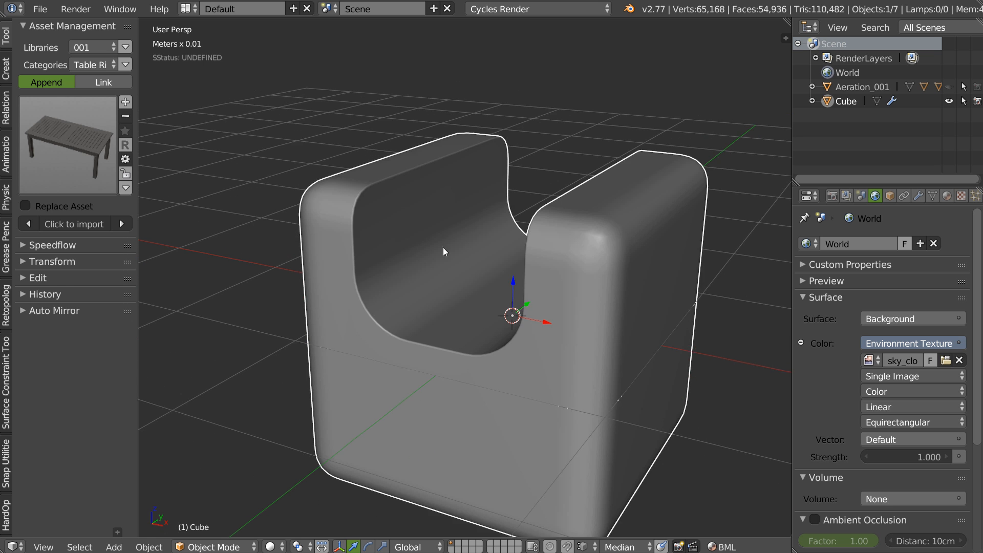
Select the notch's inner side face and hide the bevel weight, crease and sharp edge markings
click(402, 247)
right_click(409, 183)
key(Tab)
key(Escape)
key(shift+space)
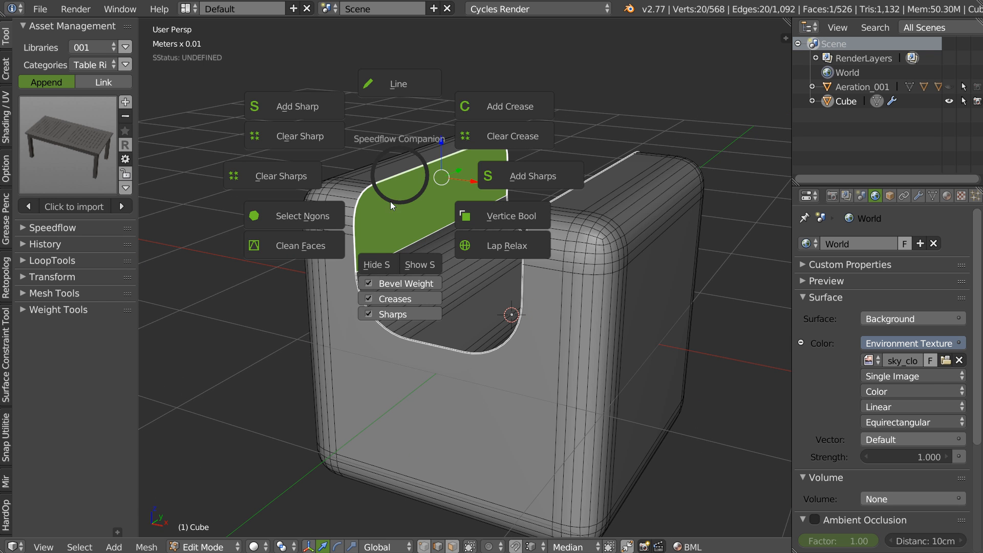
click(375, 265)
Select the continuous rim edges around the notch and bevel them with an offset of about 0.03 and 10 segments
right_click(401, 177)
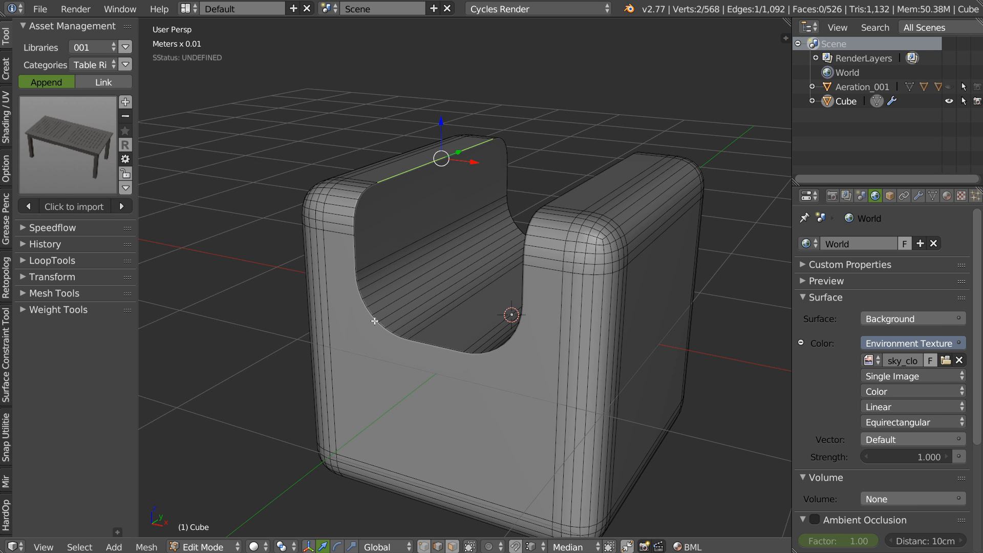
ctrl+right_click(430, 346)
middle_drag(436, 246, 504, 262)
ctrl+right_click(498, 143)
ctrl+right_click(370, 189)
middle_drag(430, 190, 435, 169)
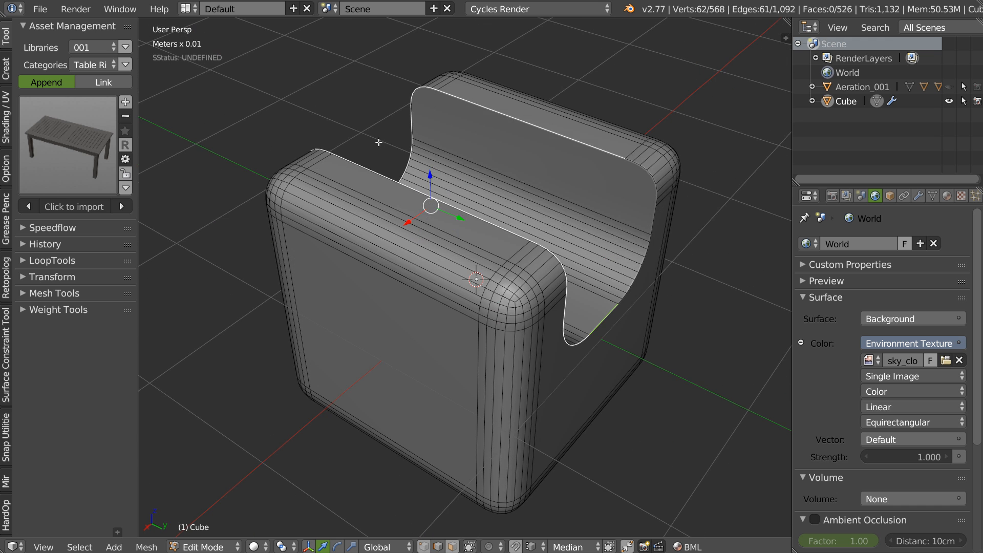
ctrl+right_click(628, 163)
middle_drag(628, 164, 427, 207)
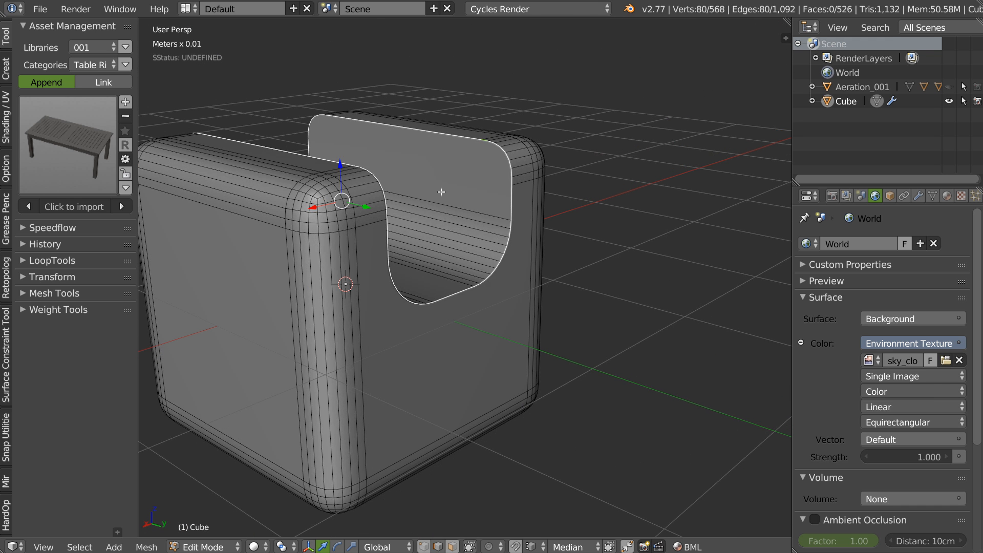
key(ctrl+b)
scroll(526, 256, up, 9)
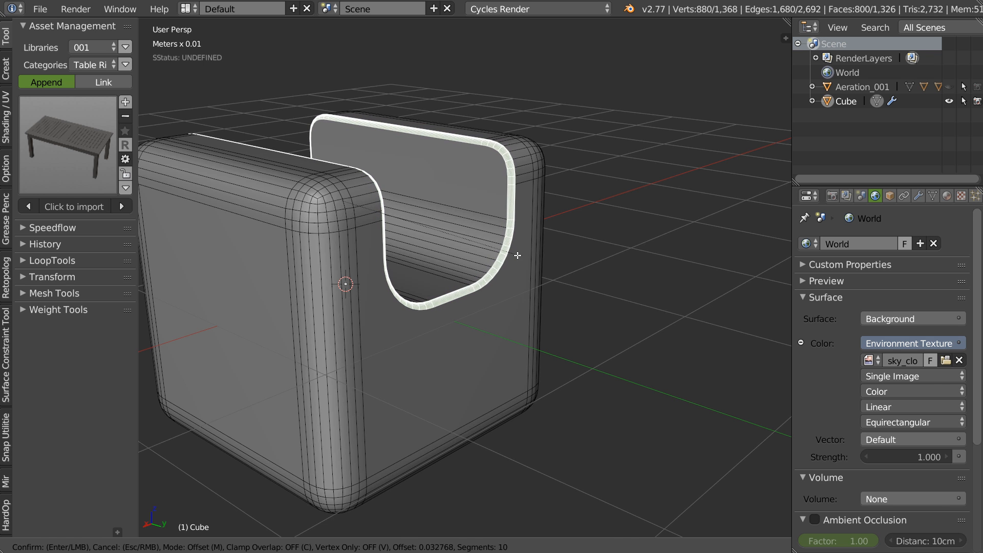
click(517, 253)
shift+middle_drag(375, 287, 474, 285)
key(Tab)
Run Adjust Bevel on the cube with a width of 0.01 and 4 segments
middle_drag(494, 235, 465, 247)
key(q)
click(611, 266)
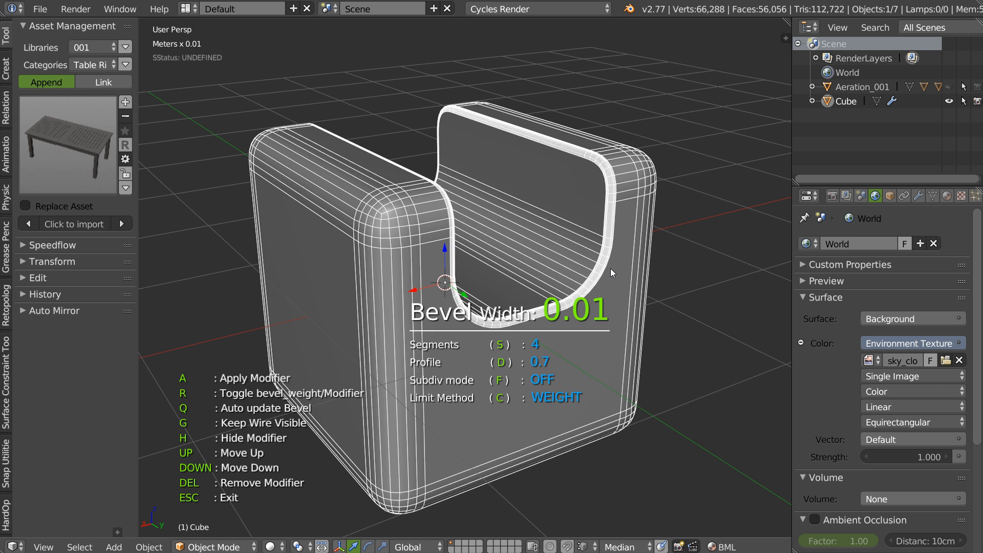
click(610, 269)
shift+middle_drag(606, 256, 543, 272)
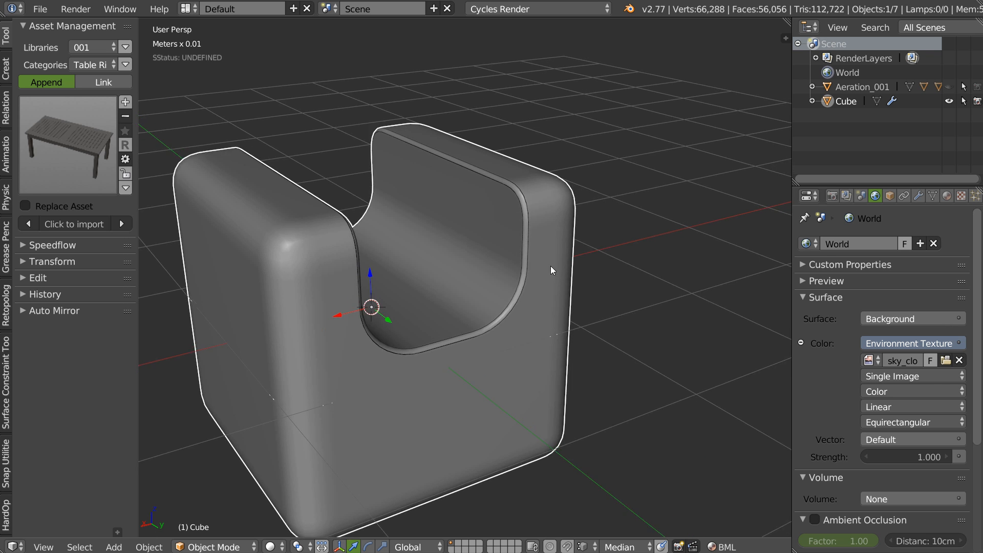
Examine the marked edges along the notch's beveled rim and select the inner edge loop
scroll(543, 272, up, 3)
key(Tab)
click(497, 242)
key(Tab)
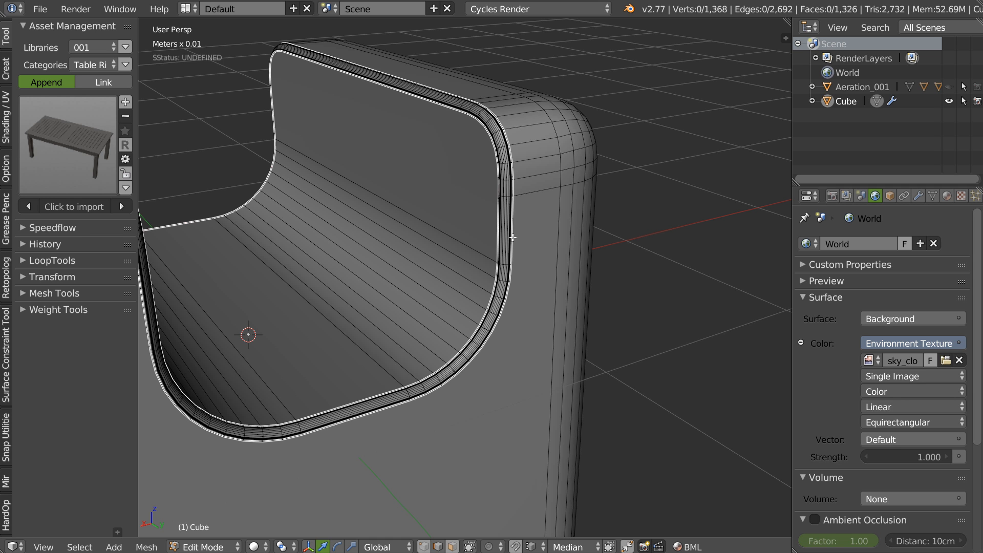
middle_drag(493, 238, 505, 238)
alt+right_click(526, 225)
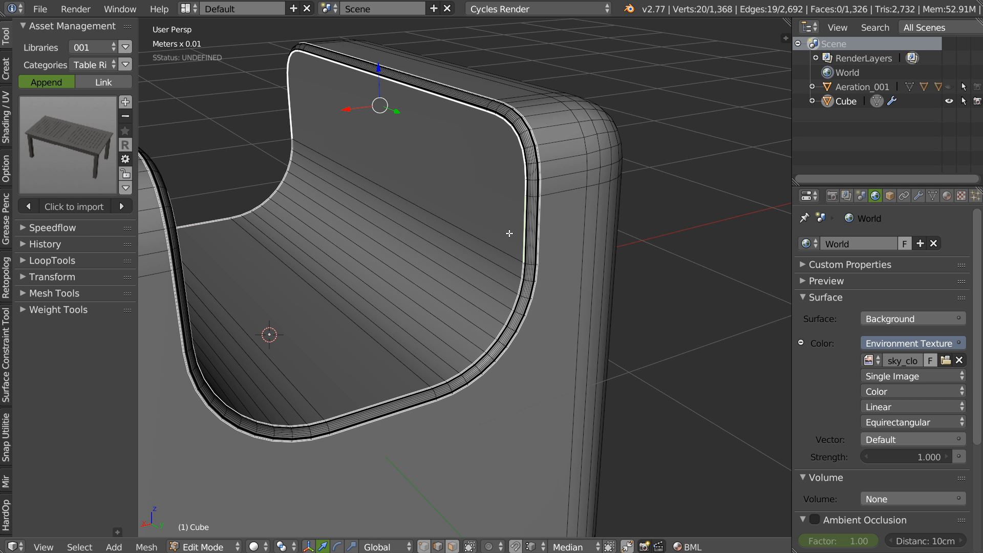
scroll(534, 227, down, 4)
Adjust the cube's bevel modifier to a width of 0.04 with Auto update Bevel turned on
key(Tab)
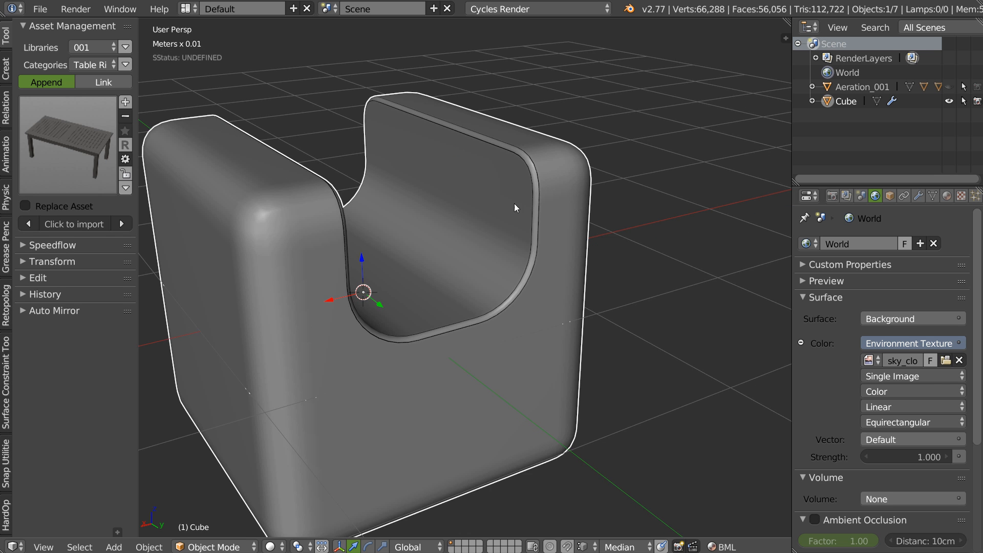
key(space)
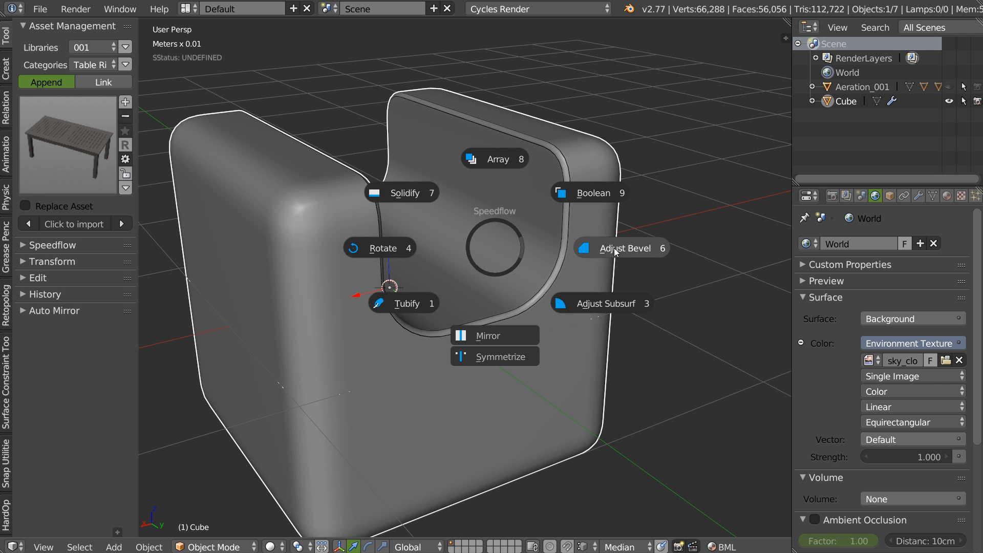
click(615, 250)
key(q)
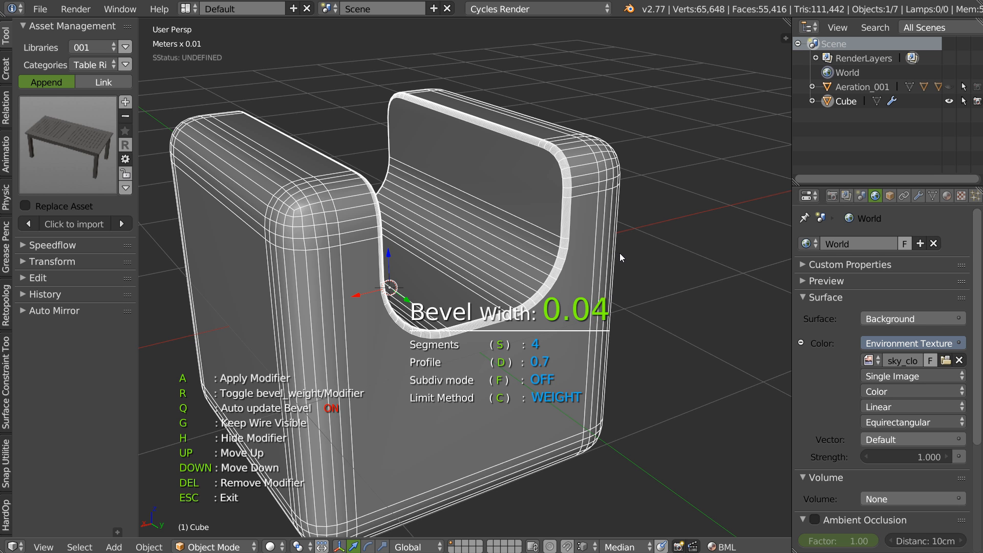
click(619, 253)
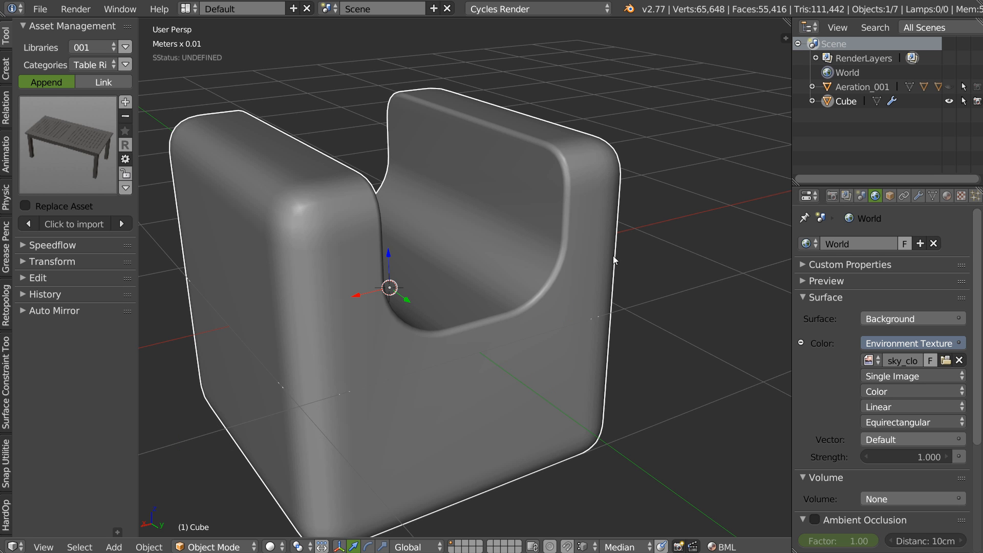
Examine the rounded cube and its notch from several angles and preview it in rendered shading
middle_drag(573, 205, 397, 182)
middle_drag(383, 235, 409, 225)
middle_drag(491, 276, 499, 256)
scroll(488, 287, down, 3)
scroll(497, 256, up, 6)
scroll(436, 185, down, 3)
middle_drag(436, 186, 517, 186)
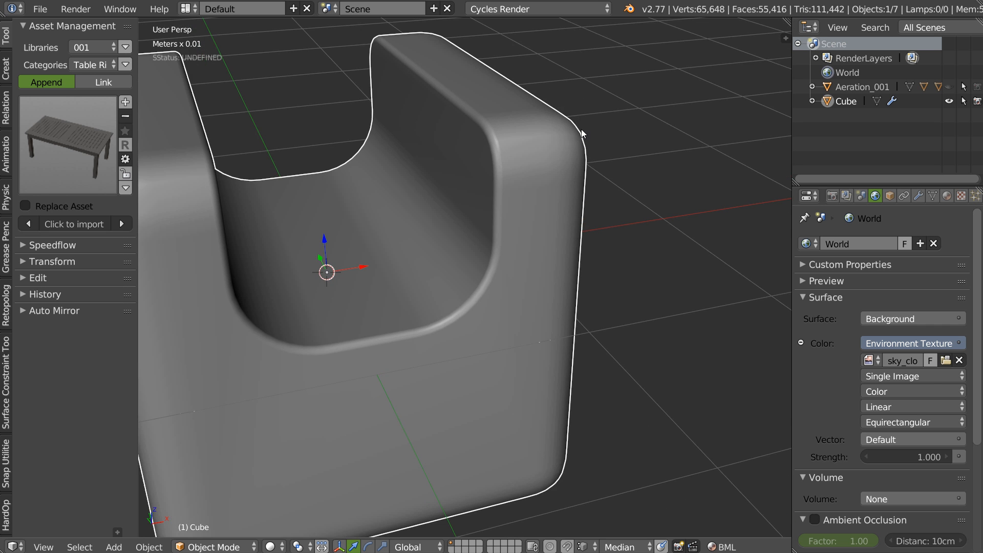
scroll(457, 214, down, 4)
key(z)
click(539, 195)
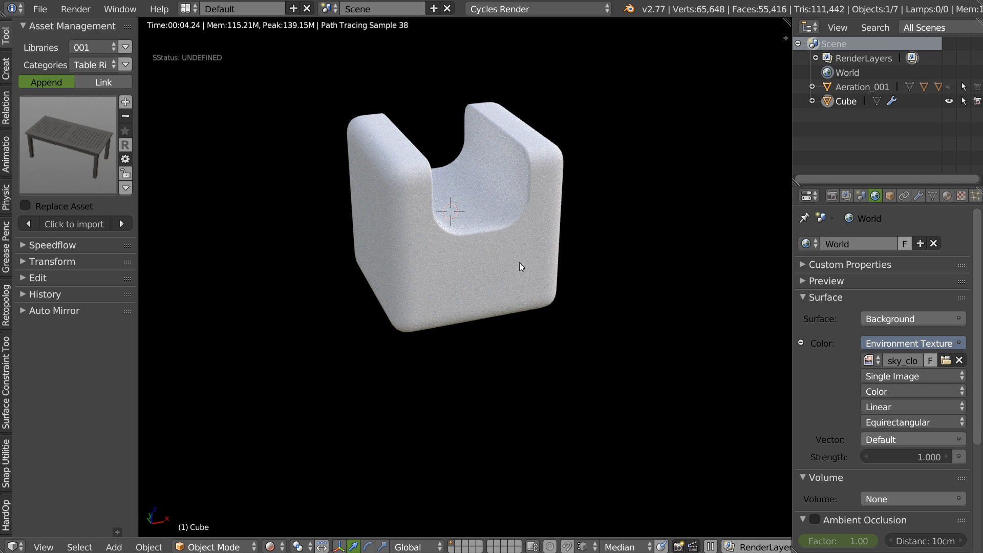
key(z)
click(506, 177)
In the right orthographic view, Rebool the cube with a Line cut across its lower part that dips in a shallow tapered notch
mouse_move(506, 177)
middle_down()
mouse_move(455, 223)
mouse_move(432, 229)
mouse_move(496, 234)
middle_up()
key(q)
click(466, 196)
key(q)
click(504, 251)
scroll(512, 210, up, 3)
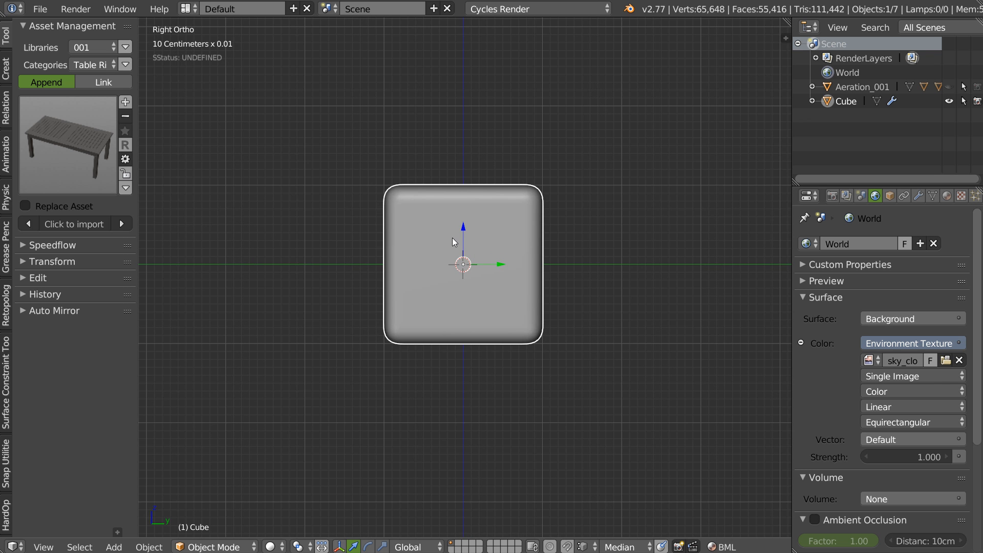
key(ctrl+shift+x)
scroll(427, 244, up, 2)
key(space)
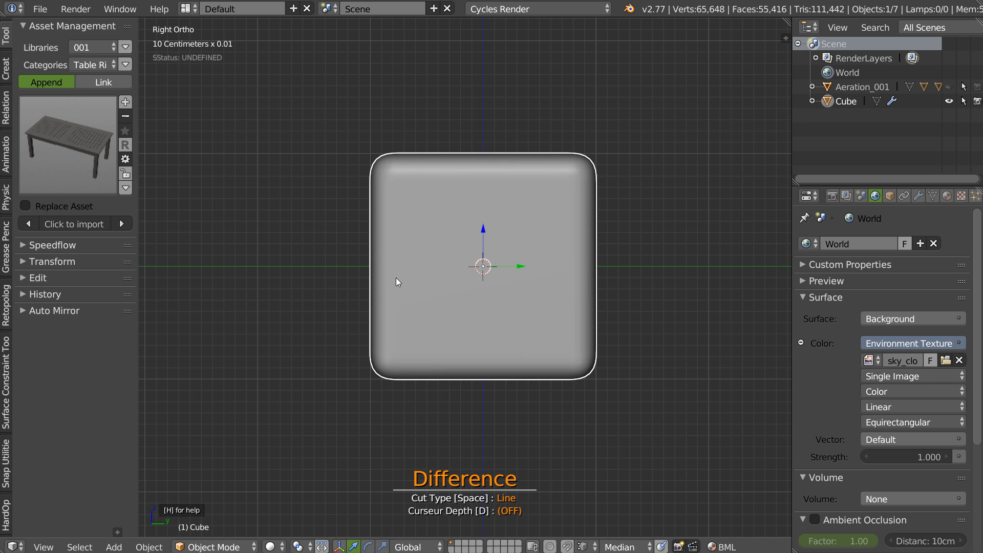
click(433, 311)
click(450, 330)
click(531, 330)
click(546, 311)
click(629, 310)
click(640, 426)
click(293, 427)
key(shift)
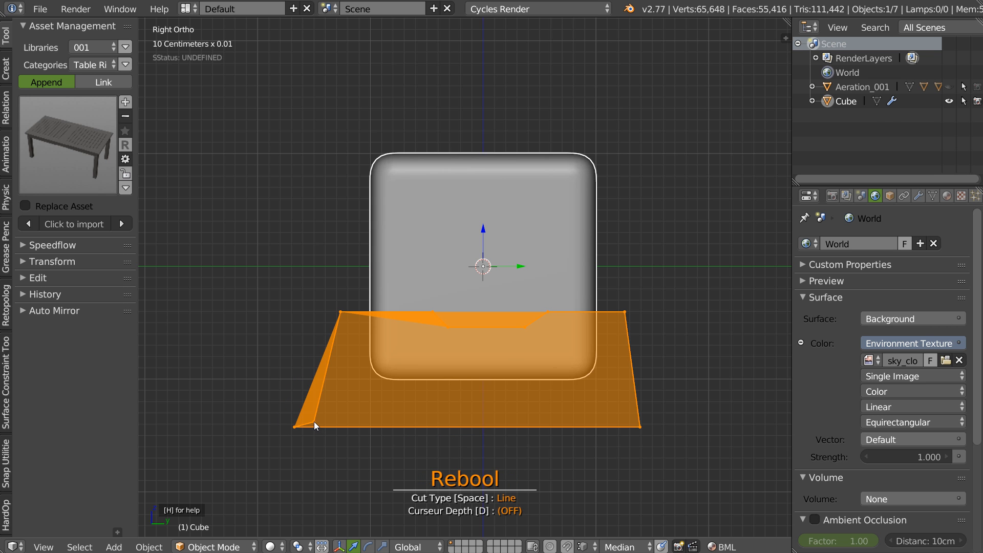
click(314, 422)
Select both separated cube parts and run Adjust Bevel with a width of 0.01, 4 segments and a profile of 0.7
middle_drag(422, 330, 487, 288)
scroll(488, 287, up, 2)
right_click(490, 287)
shift+right_click(555, 228)
key(q)
click(630, 278)
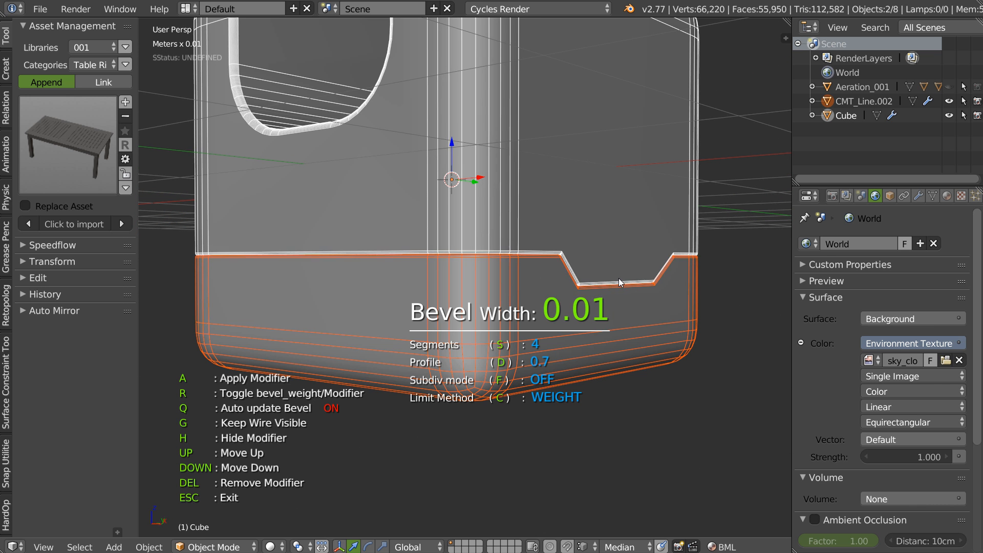
click(617, 280)
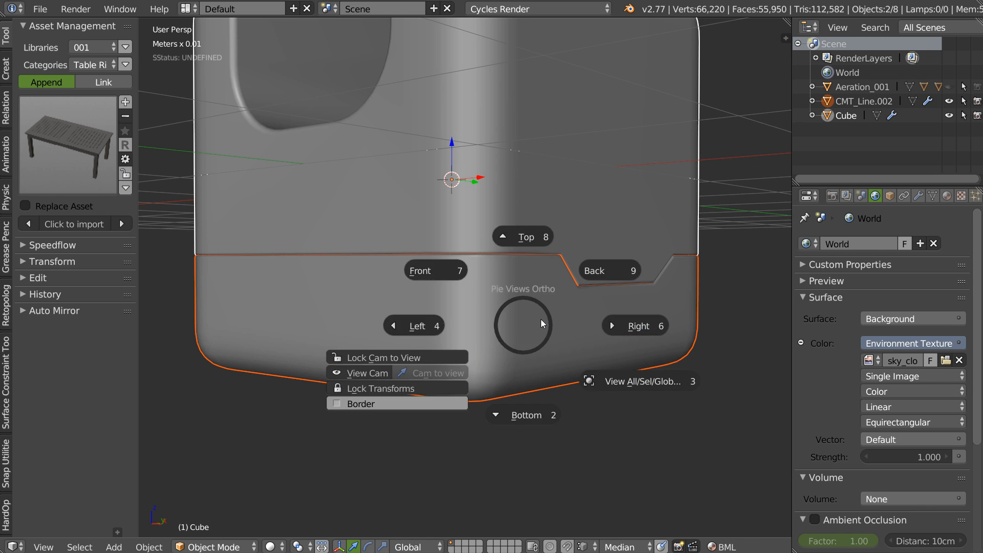
Symmetrize the lower part along the Y axis and choose the side to keep
key(KP_3)
scroll(508, 294, up, 3)
middle_drag(507, 249, 514, 201)
scroll(406, 345, down, 3)
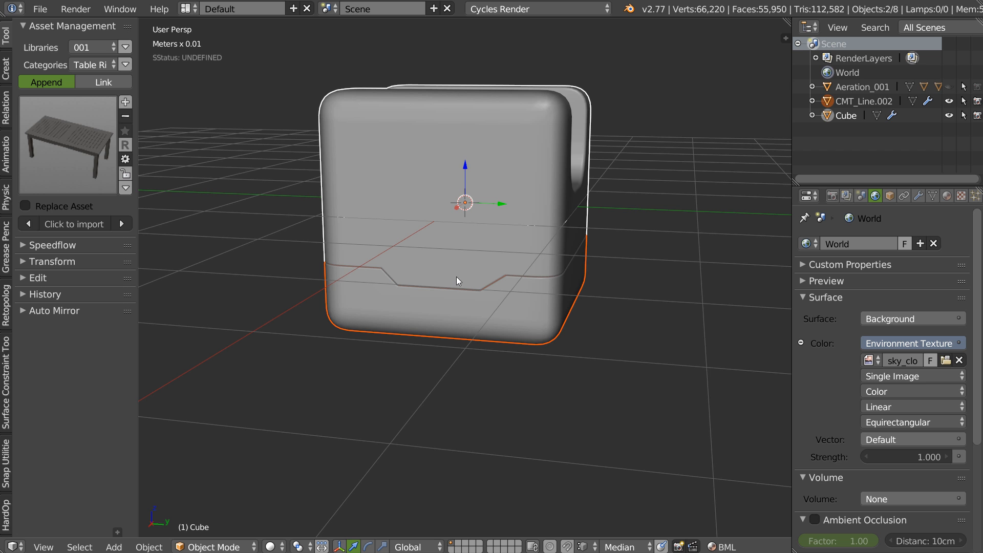
key(q)
click(450, 392)
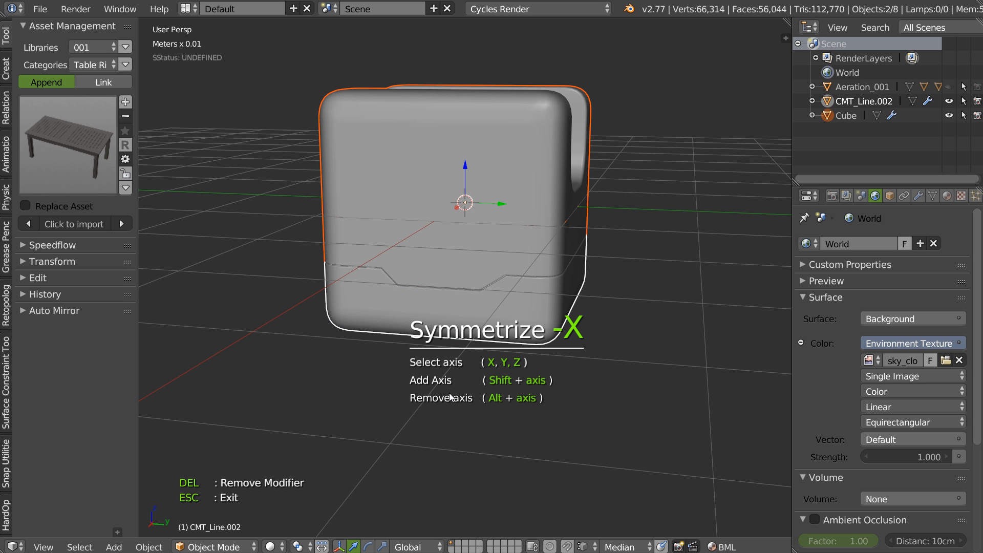
key(y)
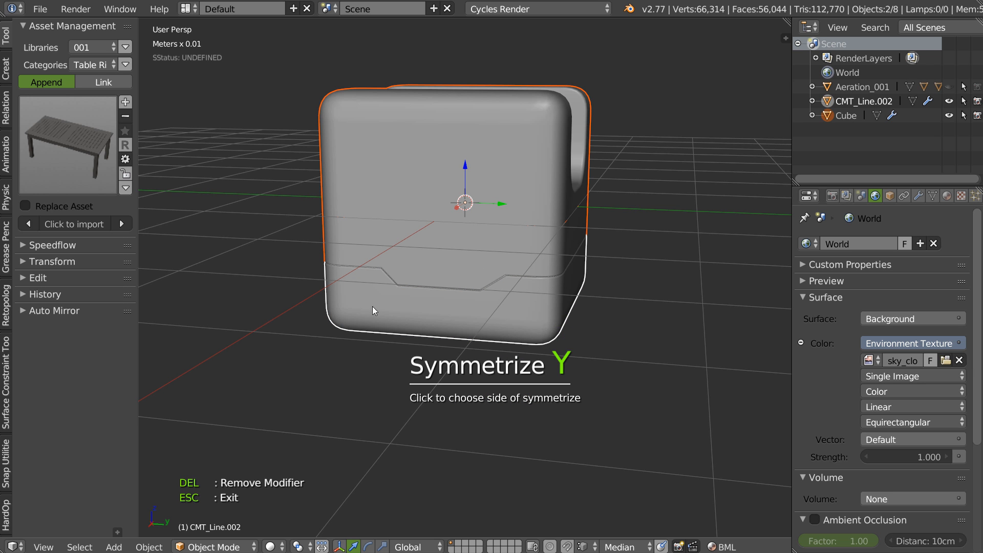
click(341, 295)
click(342, 297)
Select the four corner edges of the seam's tapered notch and bevel them in Edit Mode
middle_drag(517, 275, 307, 294)
scroll(440, 282, up, 2)
right_click(415, 233)
key(Tab)
right_click(403, 278)
shift+right_click(454, 287)
shift+right_click(483, 381)
shift+right_click(580, 373)
middle_drag(570, 361, 575, 353)
key(ctrl+b)
click(625, 356)
key(Tab)
scroll(537, 283, down, 3)
middle_drag(537, 282, 554, 324)
scroll(535, 306, down, 3)
scroll(474, 289, down, 5)
key(KP_1)
scroll(550, 259, up, 1)
scroll(502, 259, up, 5)
shift+right_click(478, 268)
shift+middle_drag(478, 268, 445, 287)
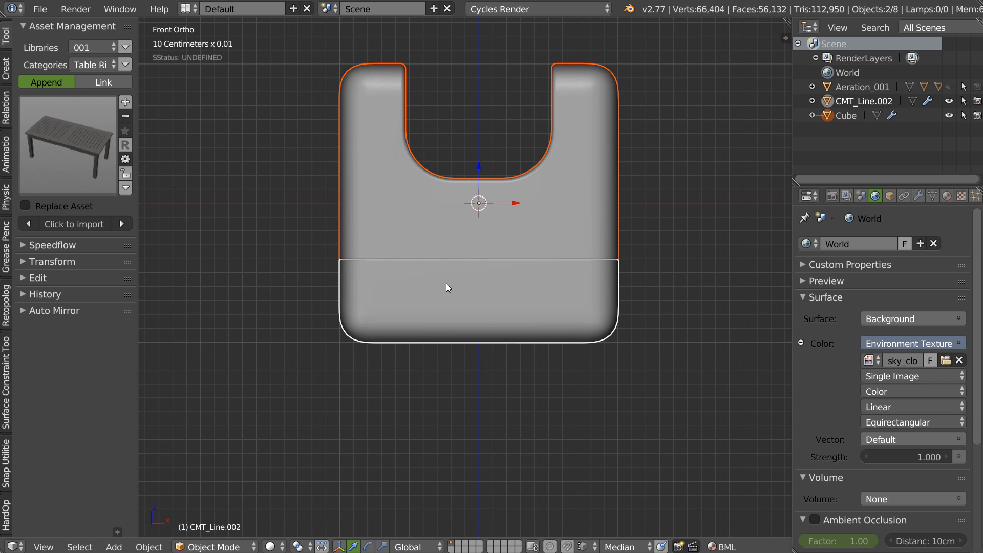
key(ctrl+shift+x)
drag(537, 280, 560, 281)
key(Escape)
In the front view, Rebool both parts with a Rectangle cut centered across the seam, with cursor depth off
key(ctrl+shift+x)
key(KP_7)
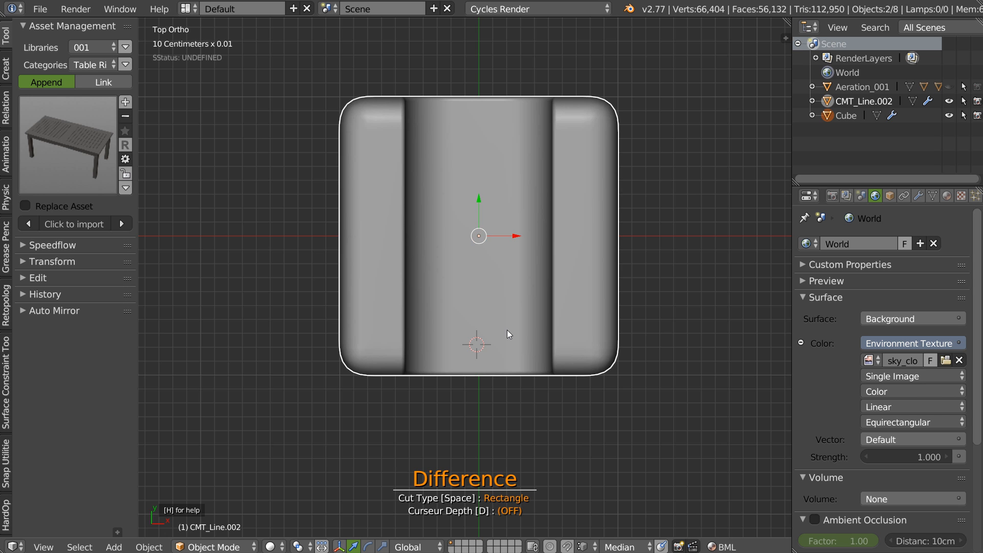
key(KP_1)
key(ctrl)
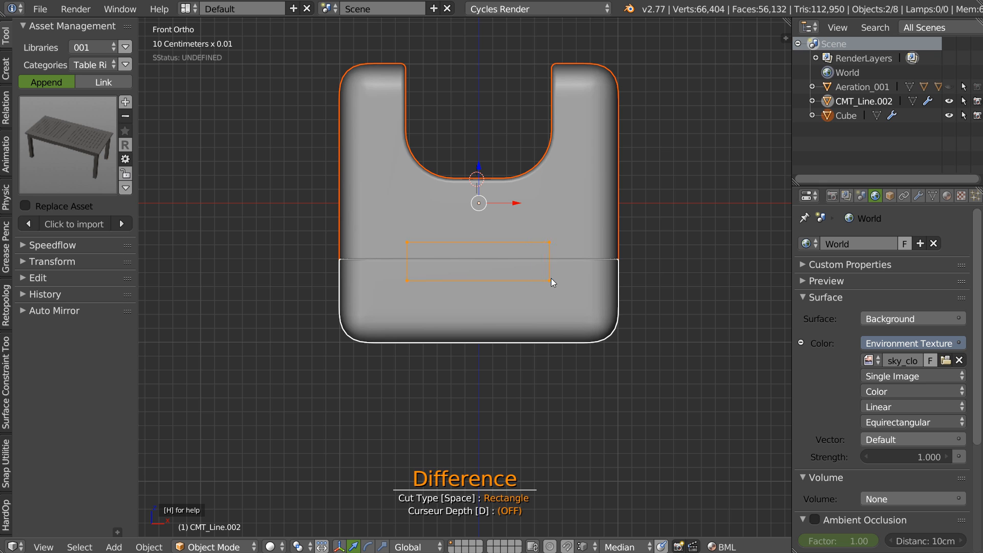
drag(551, 281, 556, 278)
key(ctrl)
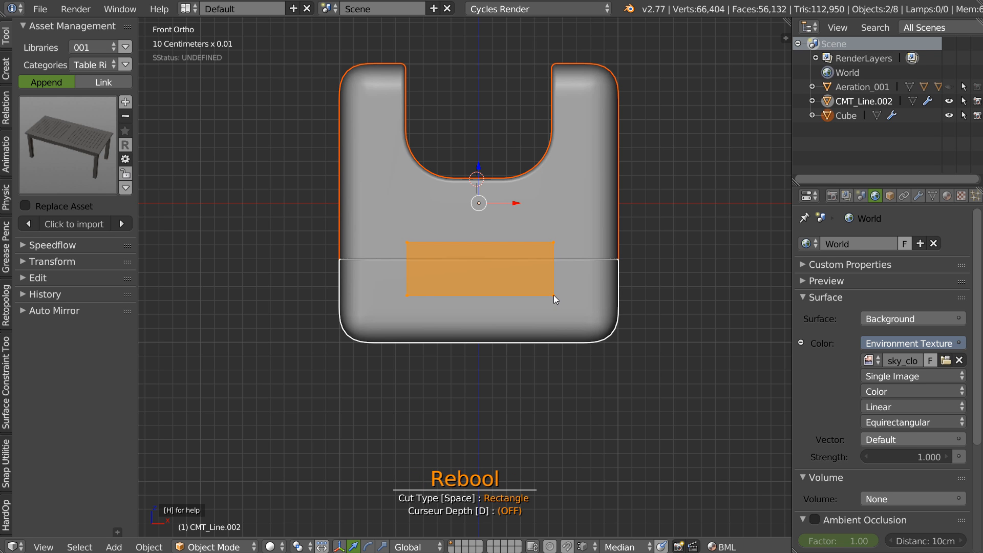
shift+click(553, 295)
middle_drag(551, 294, 458, 330)
key(Escape)
scroll(532, 286, down, 5)
shift+middle_drag(706, 248, 552, 258)
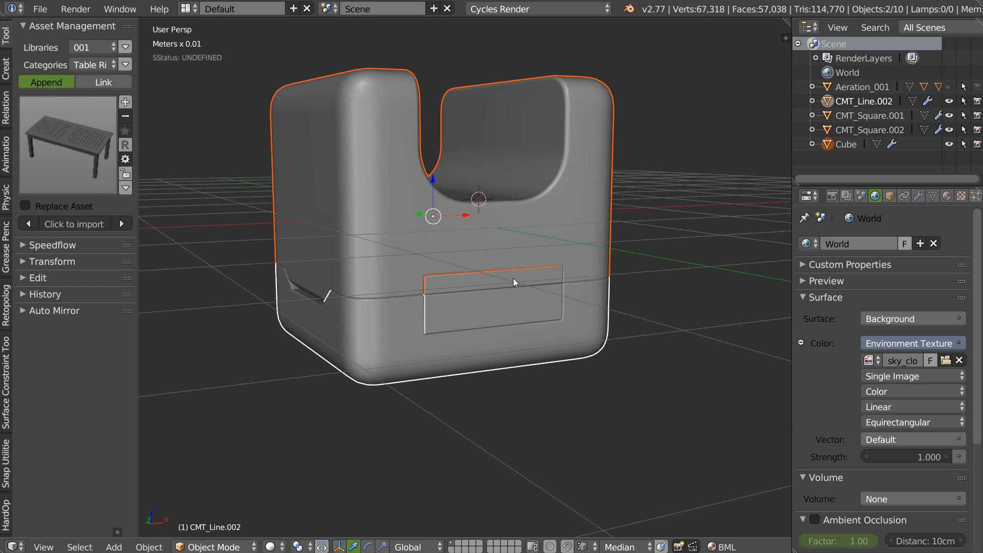
Select the lower rectangular piece below the seam and delete it
scroll(512, 278, up, 4)
right_click(450, 328)
right_click(472, 346)
right_click(475, 340)
key(x)
click(473, 339)
middle_drag(525, 330, 514, 299)
Undo the piece deletion and the rectangular Rebool cut
key(ctrl+z)
key(ctrl+z)
key(ctrl+z)
key(ctrl+z)
key(ctrl+z)
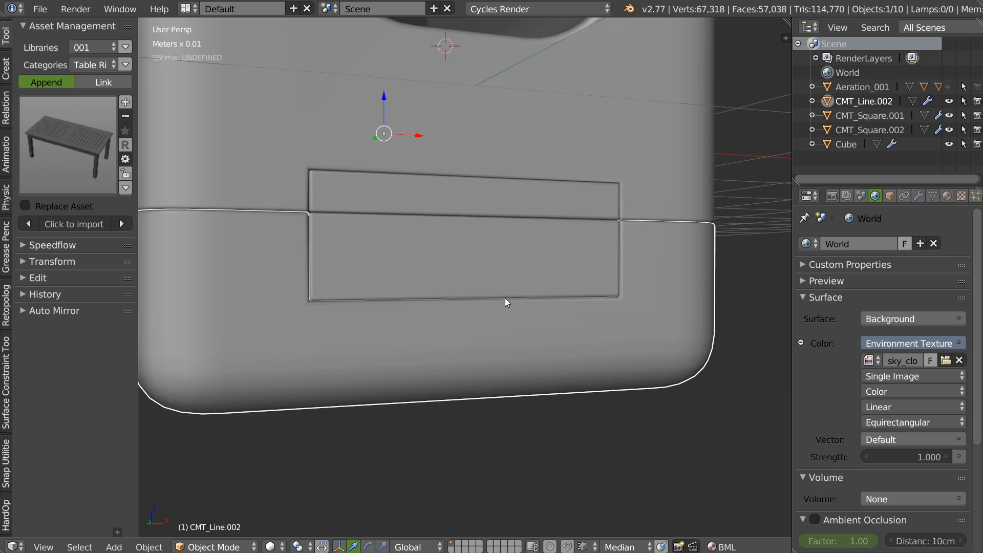
In the front view, Rebool both parts with a Rectangle cut across the seam, with cursor depth turned on
key(KP_1)
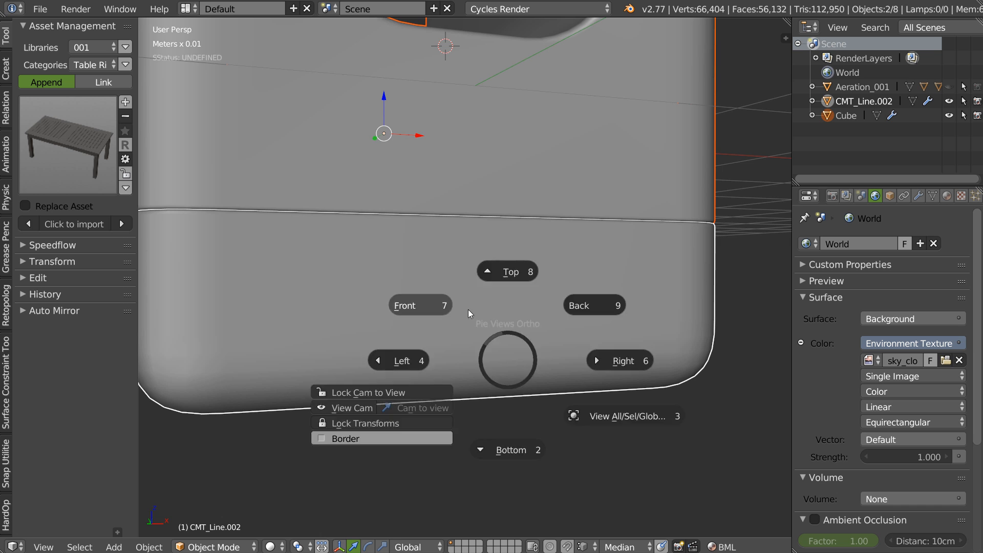
scroll(457, 304, up, 3)
key(ctrl+shift+x)
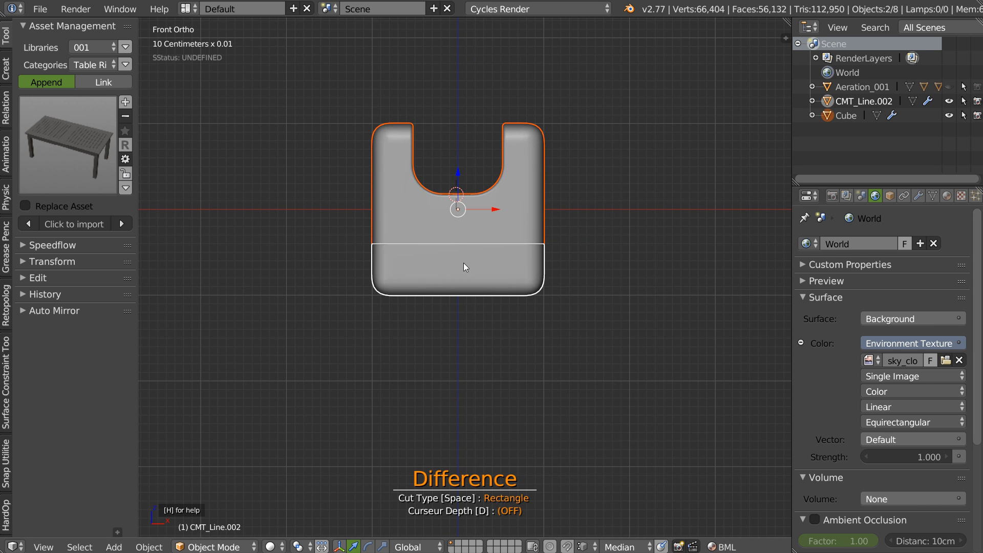
scroll(484, 256, up, 3)
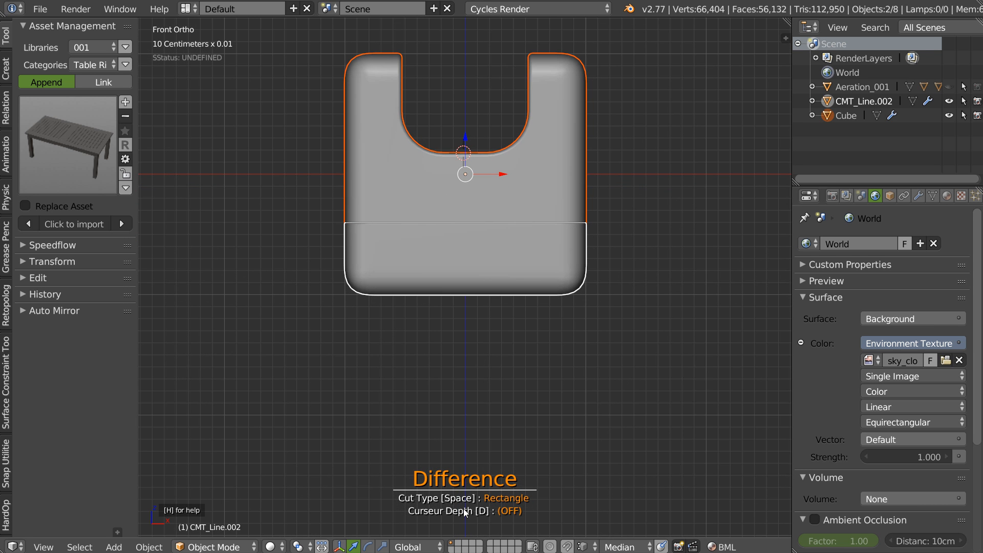
key(d)
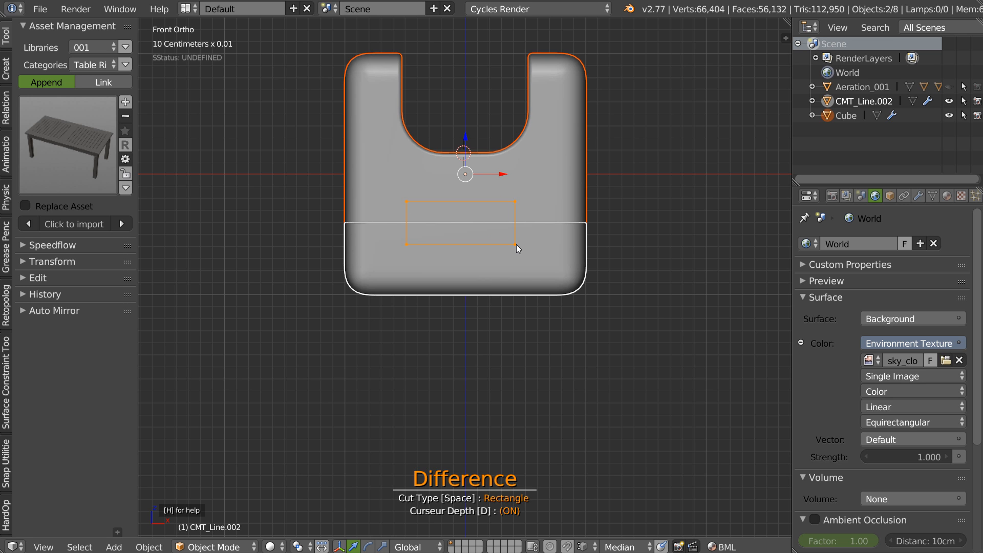
ctrl+drag(513, 243, 523, 246)
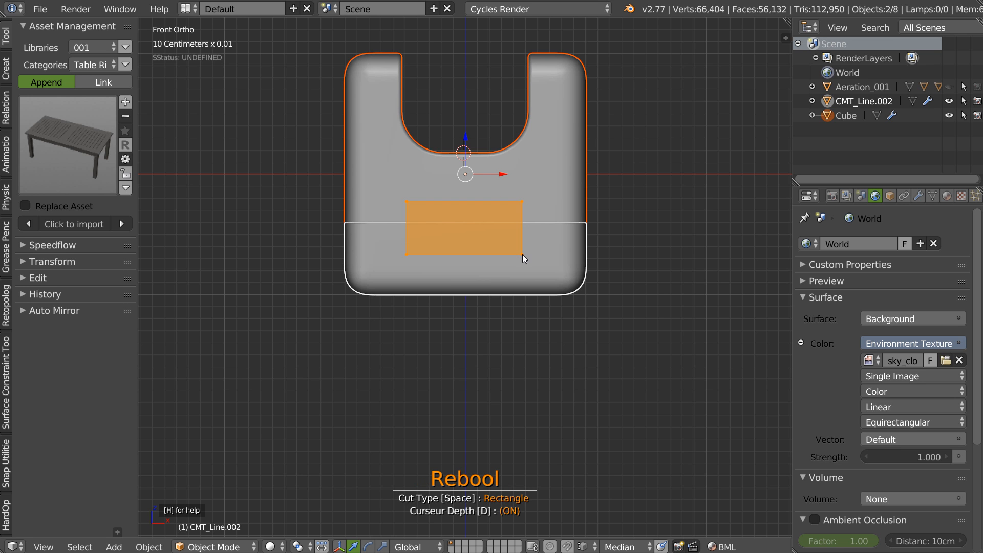
ctrl+drag(522, 254, 520, 253)
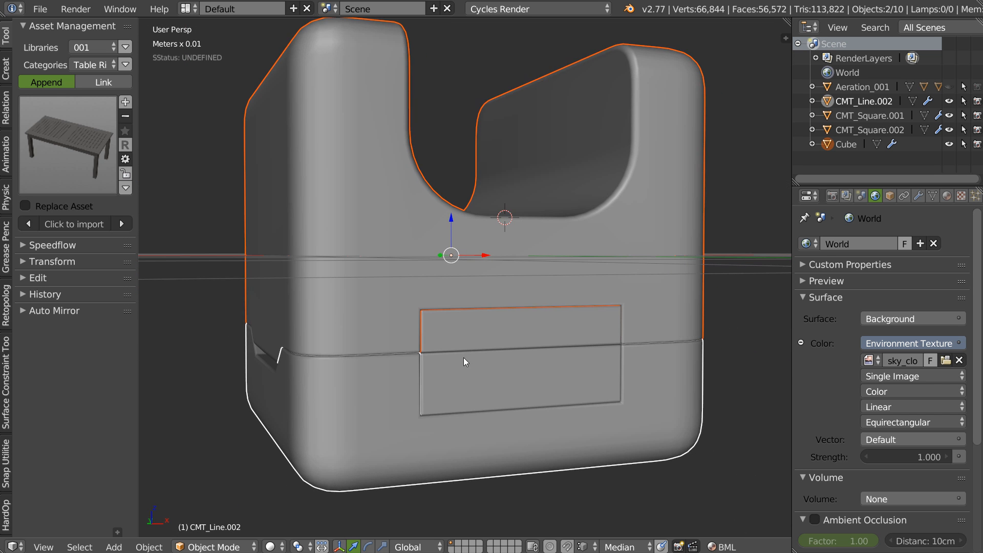
Delete the lower rectangular piece below the seam to open a recessed pocket
click(472, 373)
key(x)
click(468, 373)
Select the pocket's inner corner edges on the lower part and bevel them with an offset of about 0.06 and 9 segments
click(527, 374)
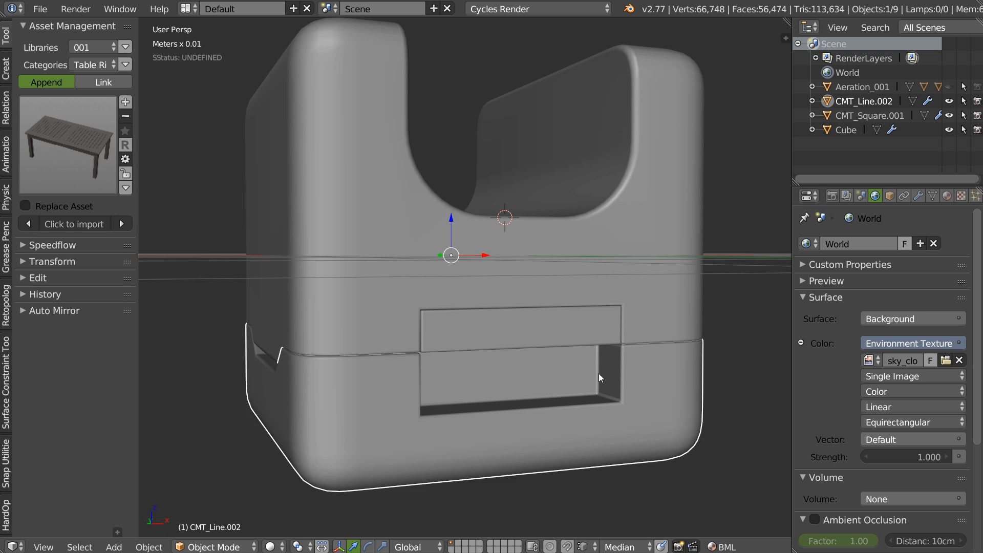
key(Tab)
click(600, 375)
middle_drag(600, 375, 445, 382)
shift+click(610, 397)
shift+click(560, 396)
shift+click(430, 370)
shift+click(420, 381)
scroll(446, 383, up, 3)
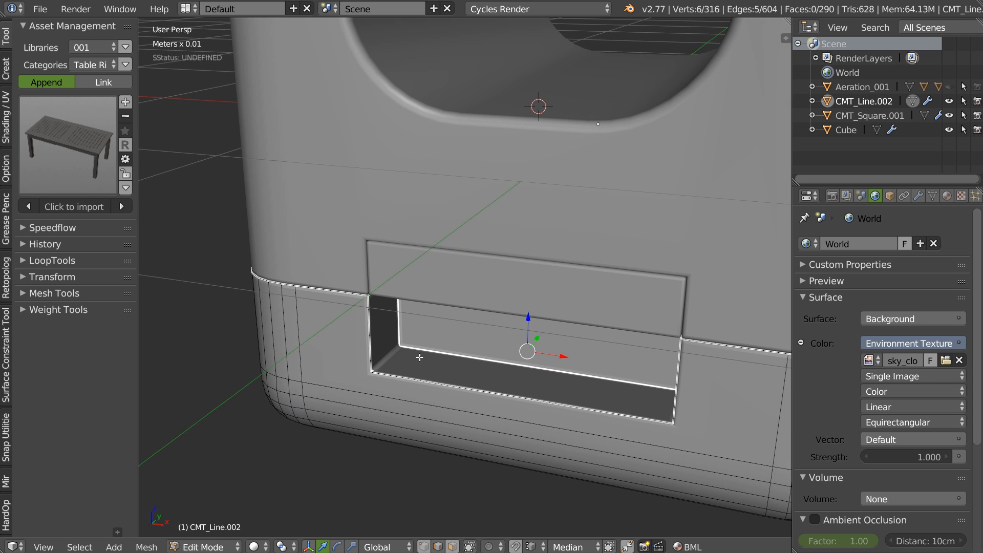
key(ctrl+b)
scroll(533, 368, up, 4)
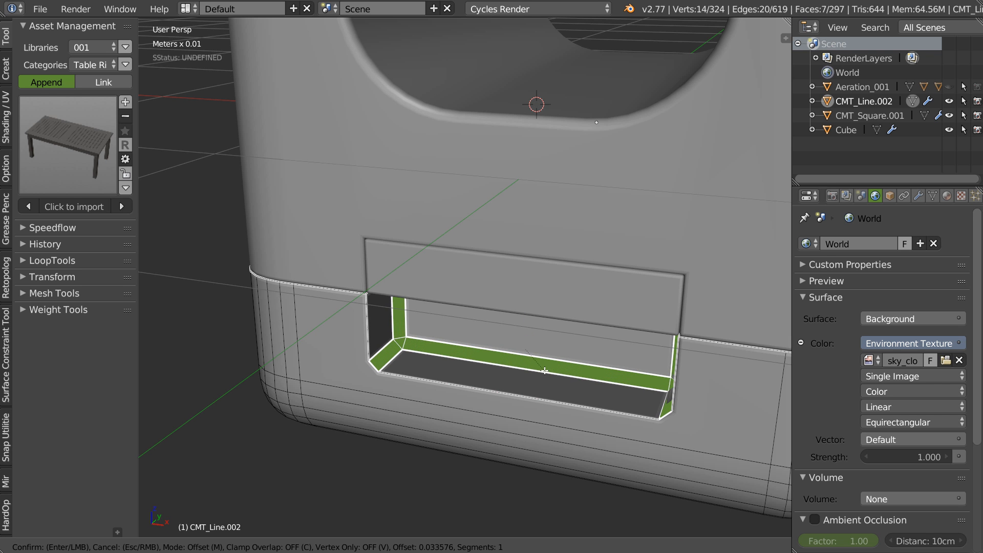
scroll(550, 374, up, 2)
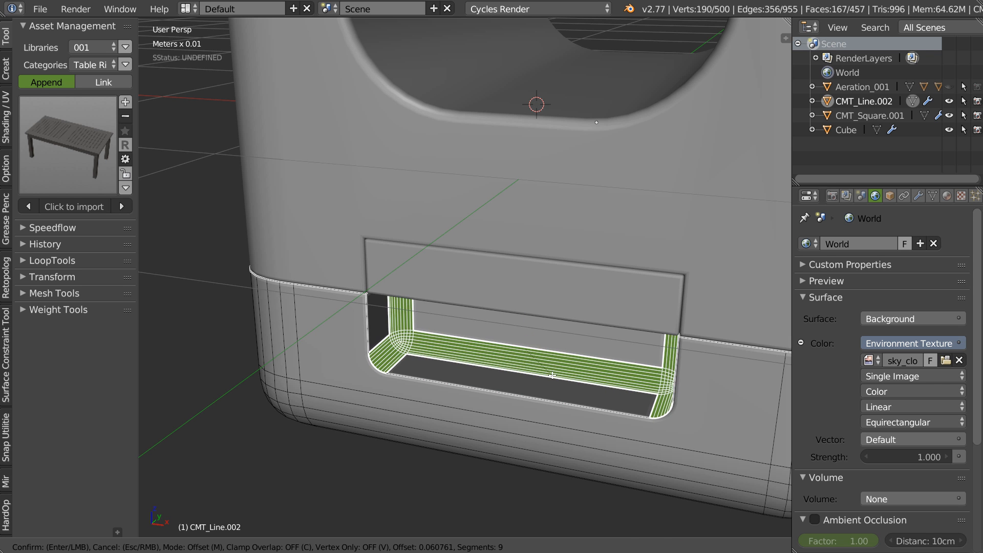
click(516, 374)
middle_drag(516, 374, 625, 318)
key(Tab)
key(space)
click(617, 357)
click(620, 357)
Bevel the lower front edge of the upper rectangular piece with an offset of about 0.05 and 1 segment
right_click(529, 240)
key(Tab)
right_click(512, 273)
middle_drag(512, 273, 568, 296)
key(e)
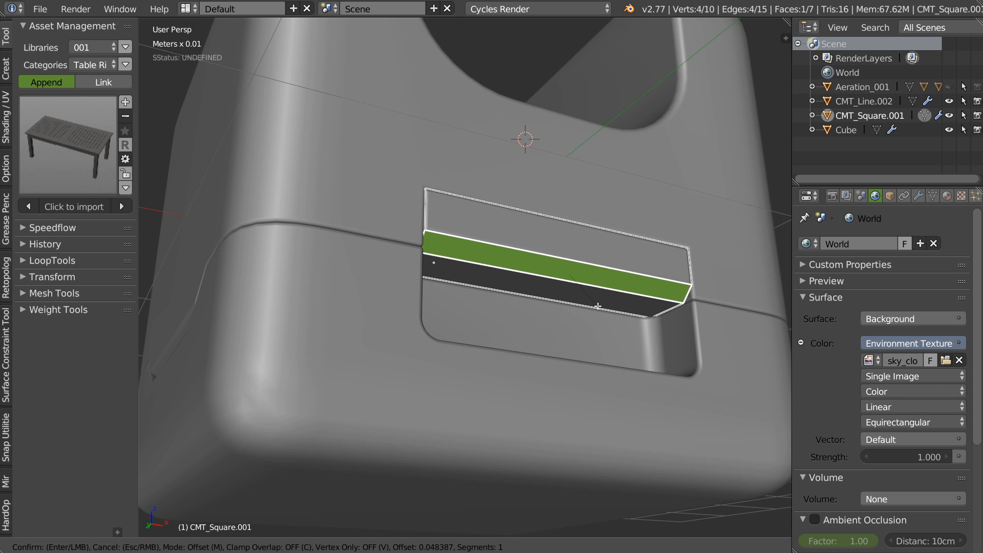
click(557, 254)
key(Tab)
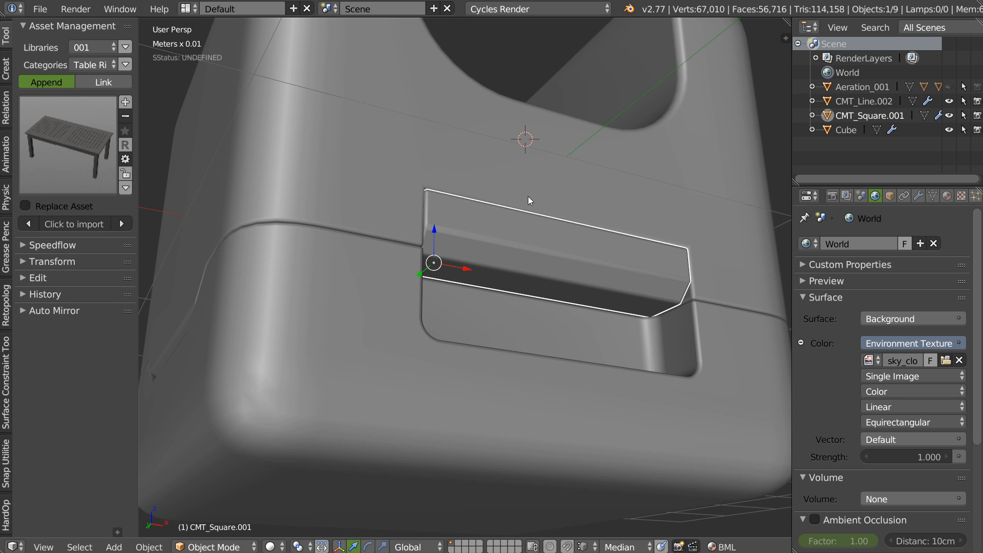
In the front view, add a single vertex over the pocket and extrude it into an inverted U-shaped handle outline
key(KP_1)
scroll(499, 304, up, 2)
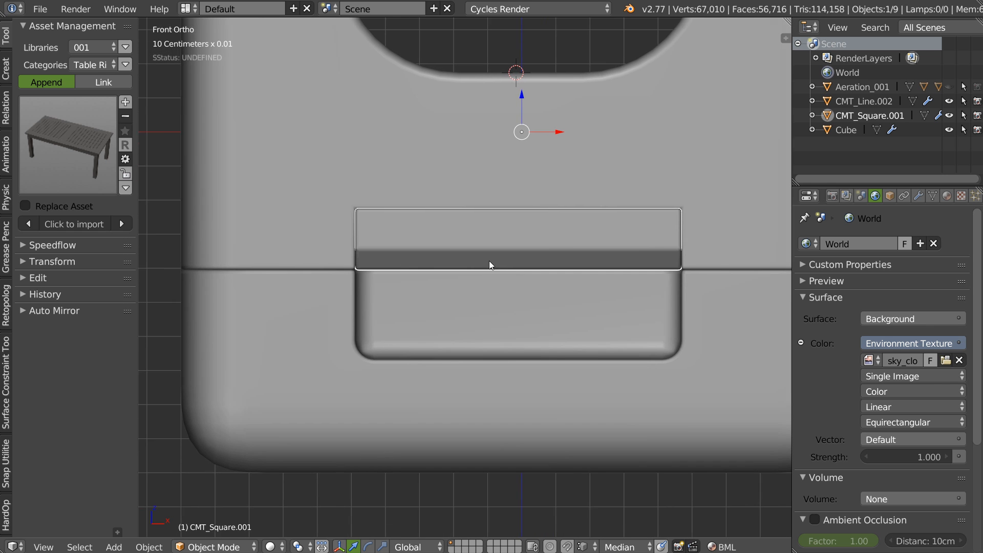
key(shift+space)
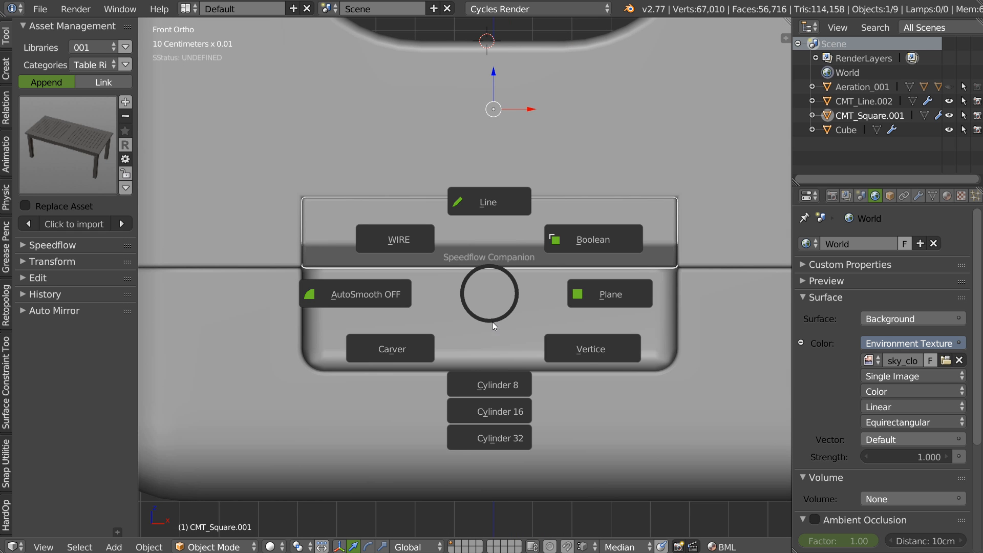
click(581, 350)
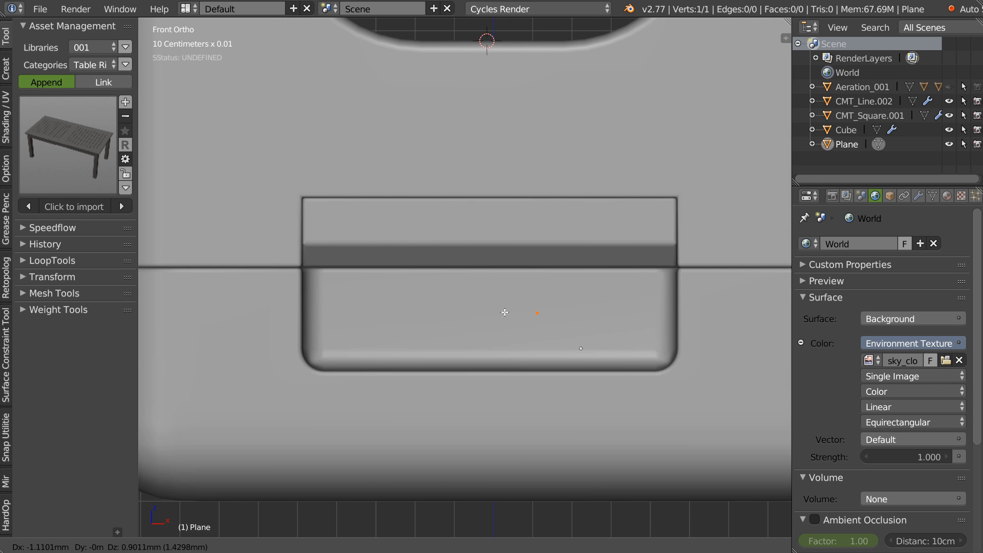
key(e)
click(592, 204)
key(e)
key(x)
click(374, 208)
key(e)
key(z)
click(387, 301)
Select the outline's two upper corner vertices and vertex-bevel them with an offset of about 0.03 and 12 segments
right_click(593, 221)
shift+right_click(396, 223)
key(ctrl+shift+b)
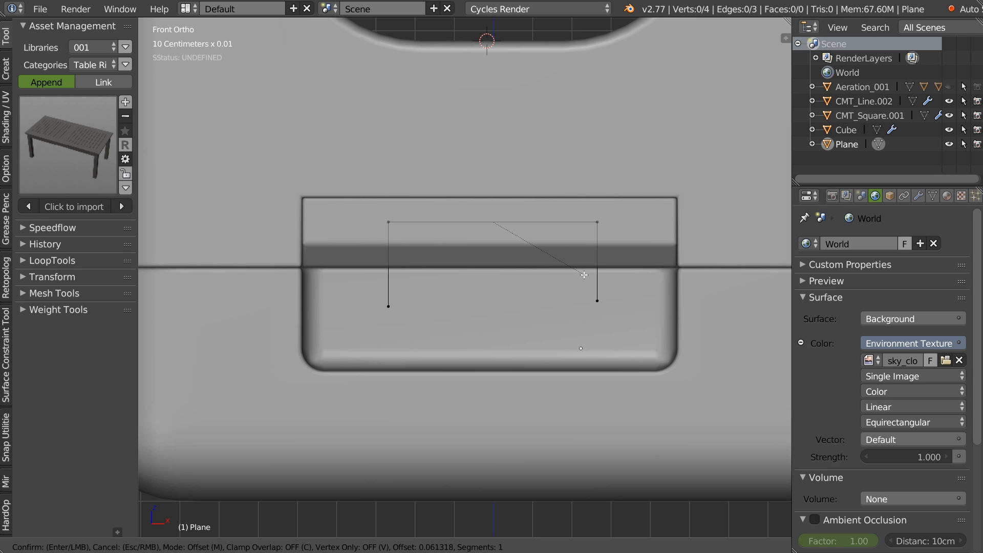
scroll(585, 272, up, 3)
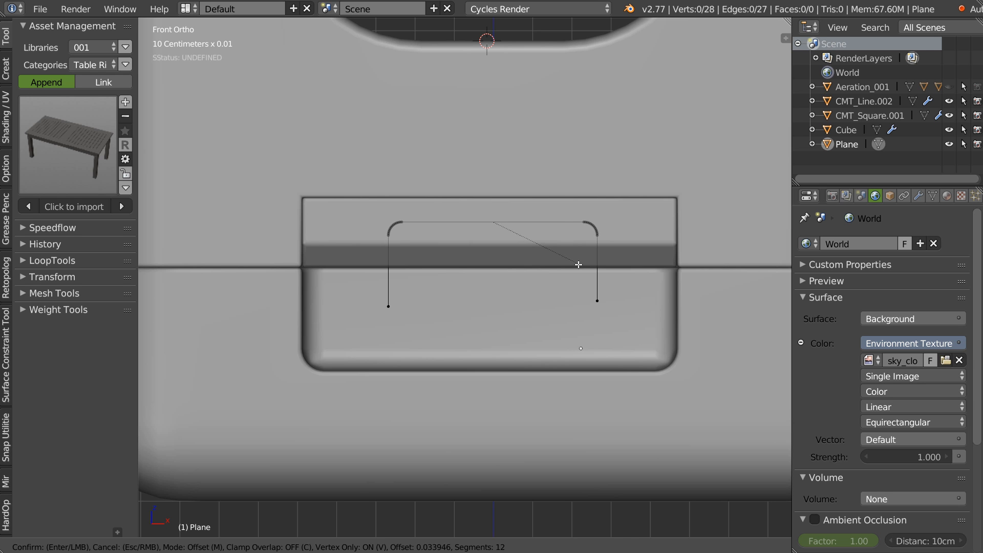
click(579, 265)
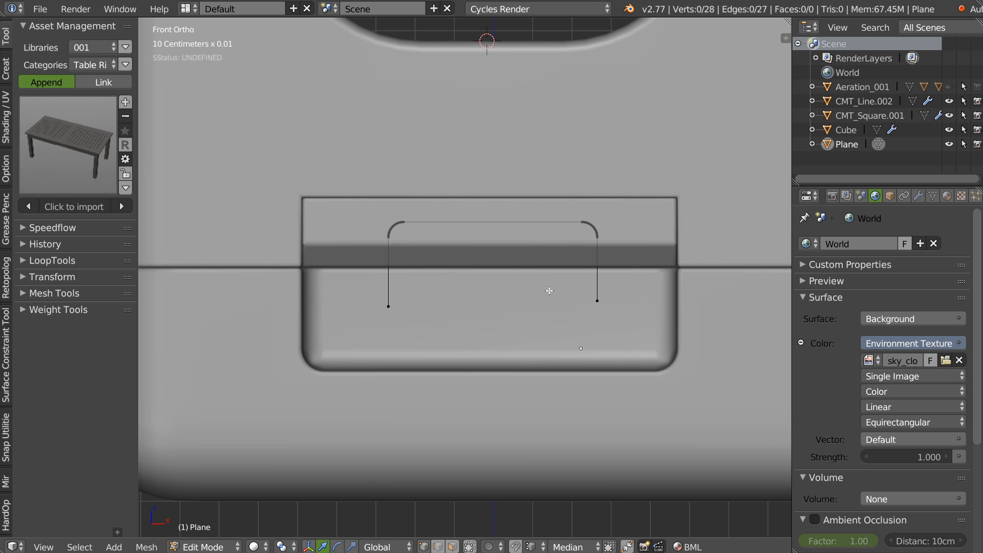
Cut the upper rectangular latch piece with the handle outline using Vertice Bool
key(shift+space)
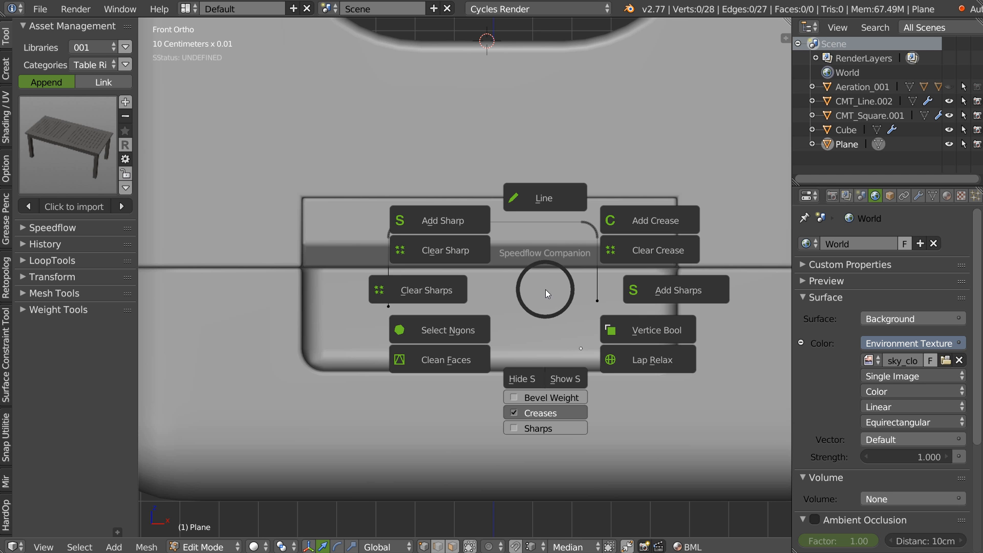
click(637, 332)
middle_drag(554, 280, 593, 293)
scroll(521, 276, down, 4)
key(Escape)
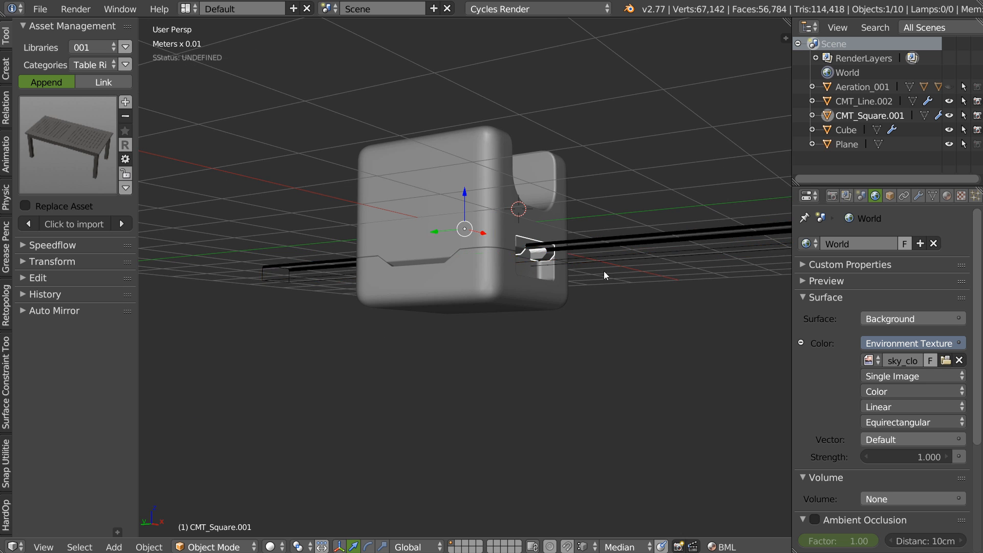
Select the handle-shaped cutter and move it along the Y axis so it cuts only partway into the latch piece
right_click(586, 260)
key(g)
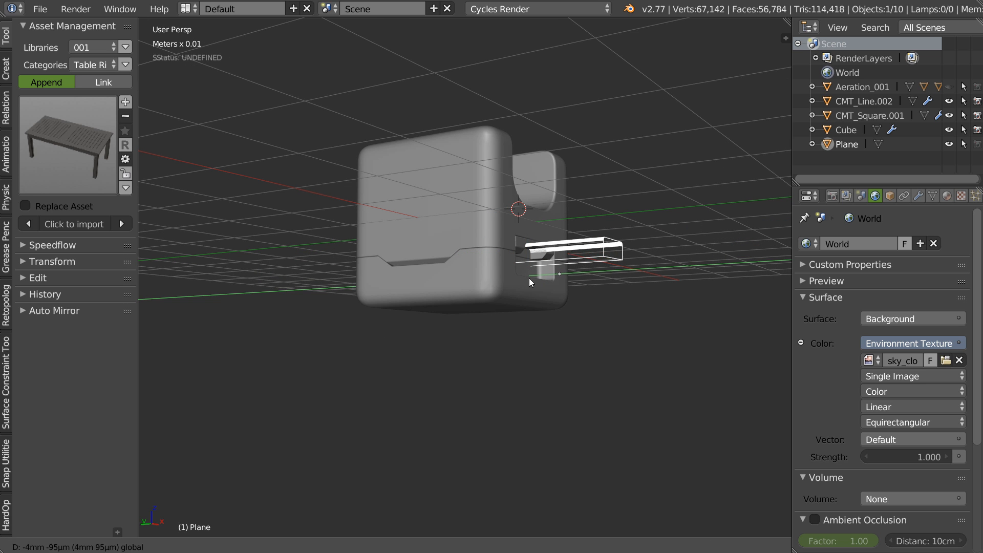
click(566, 282)
scroll(566, 246, up, 6)
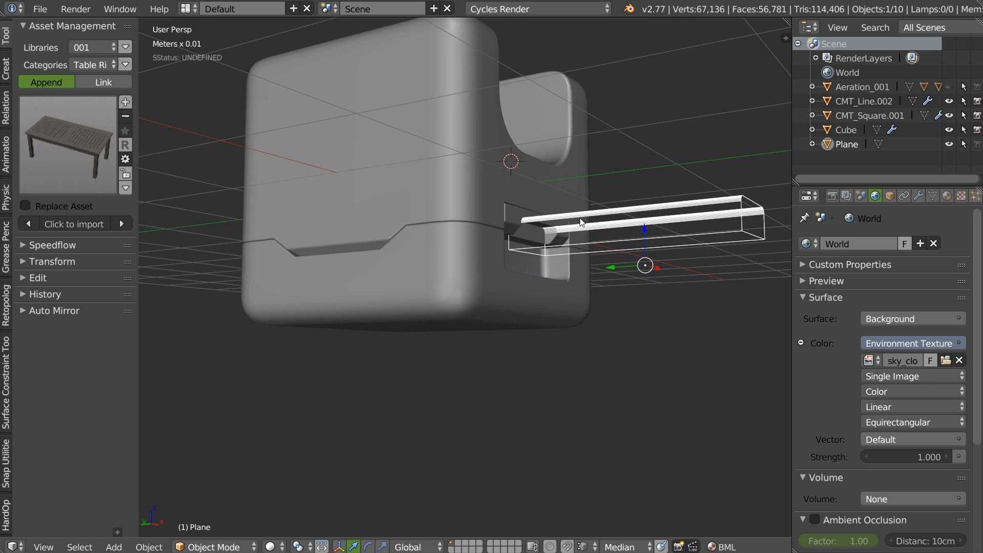
middle_drag(599, 189, 570, 231)
Select the upper rectangular latch piece and apply its Boolean modifier
right_click(479, 216)
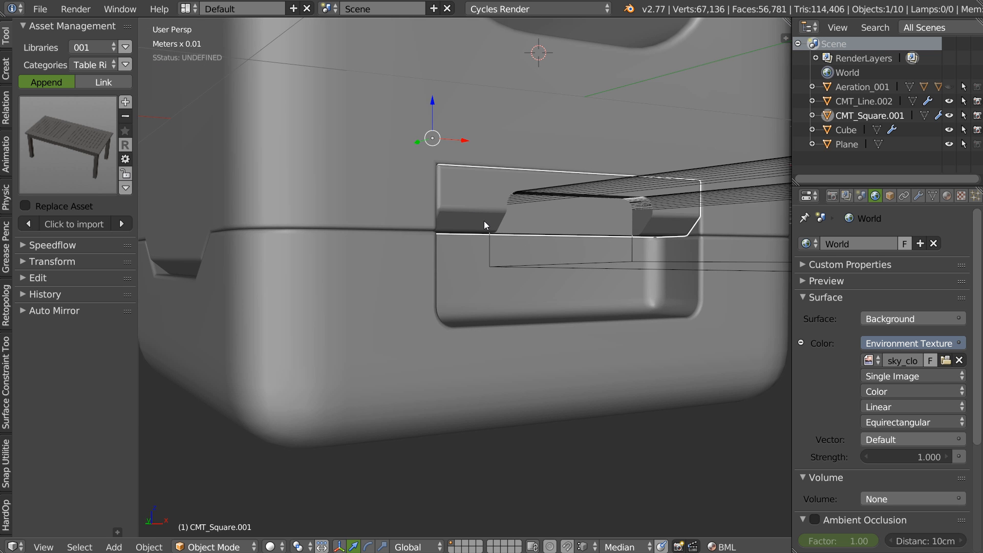
key(space)
click(575, 167)
middle_drag(567, 237, 514, 292)
key(space)
click(605, 239)
key(a)
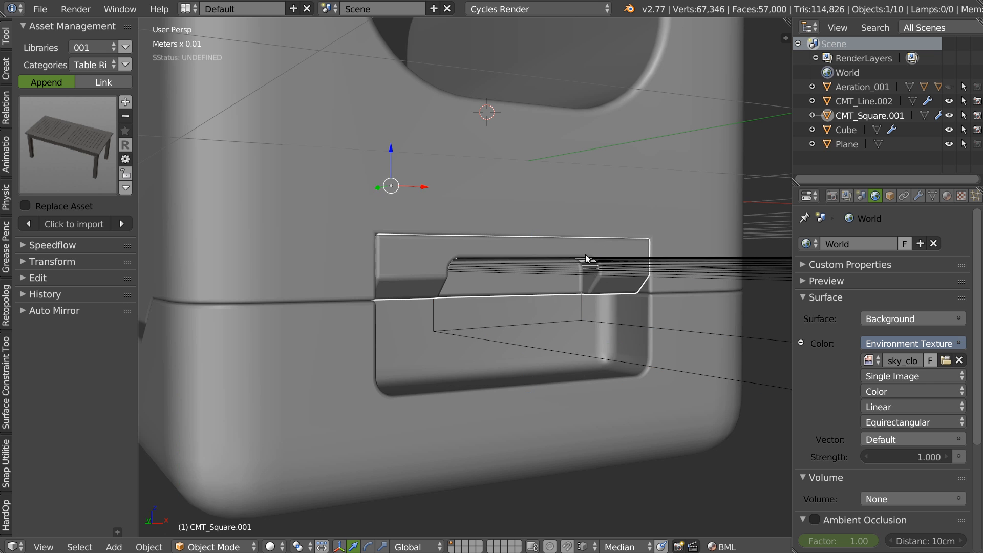
Call up the bevel adjustment on the upper latch piece and inspect the handle cutout's edges
middle_drag(621, 275, 517, 279)
right_click(519, 278)
key(space)
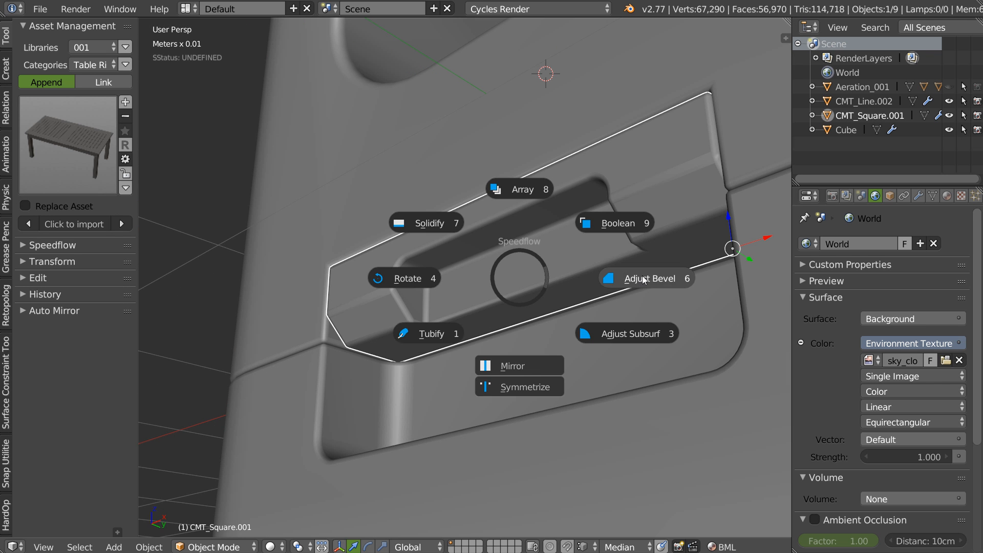
click(642, 279)
key(Escape)
middle_drag(582, 281, 499, 300)
scroll(546, 275, up, 2)
scroll(530, 252, up, 2)
scroll(551, 299, down, 3)
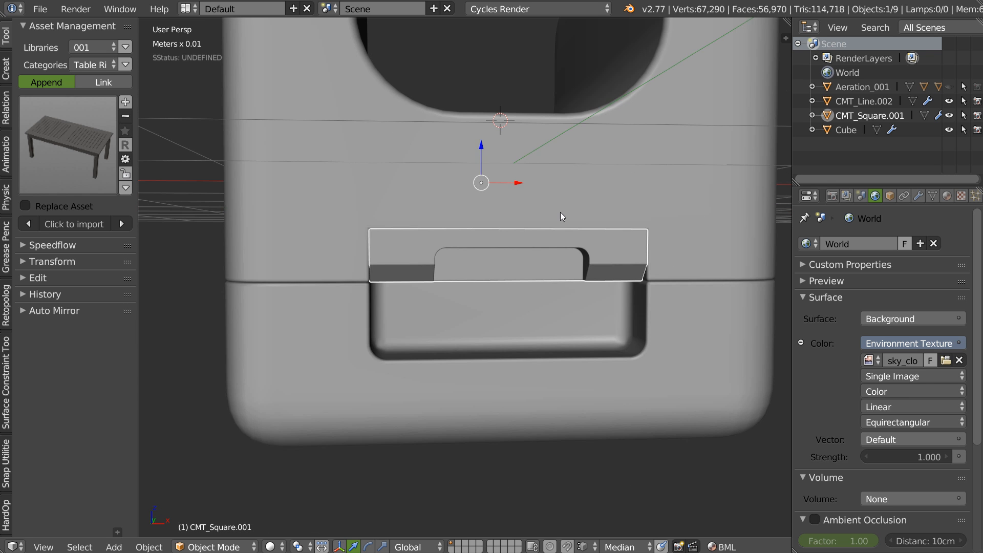
In the front view, cut a rectangular recess into the lower part's bottom edge below the pocket with a Difference cut
key(KP_1)
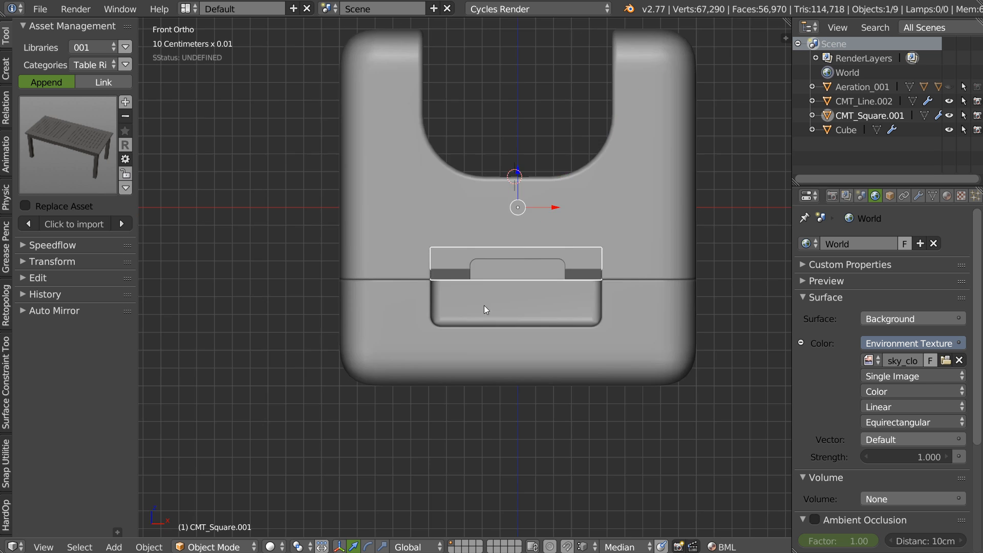
shift+middle_drag(480, 305, 488, 257)
right_click(482, 314)
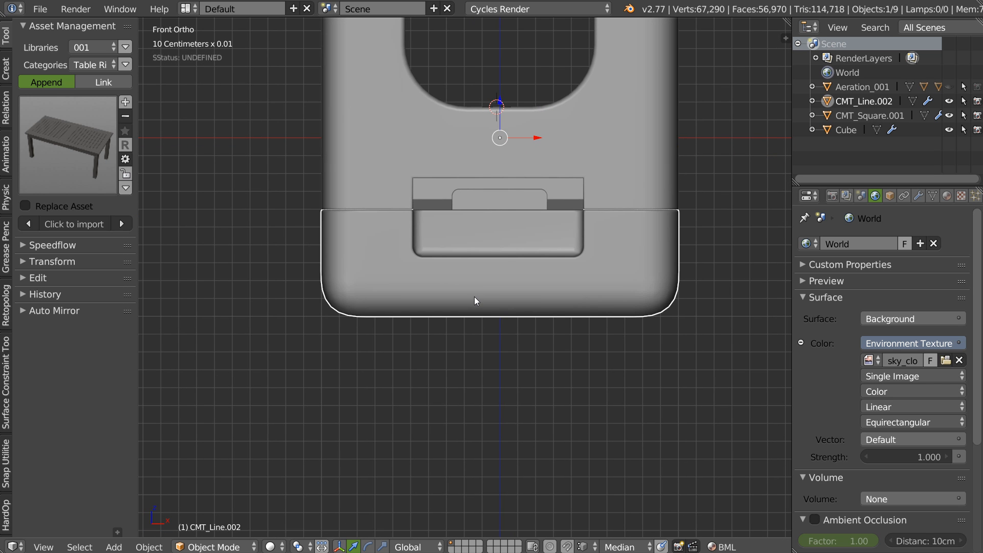
key(ctrl+shift+x)
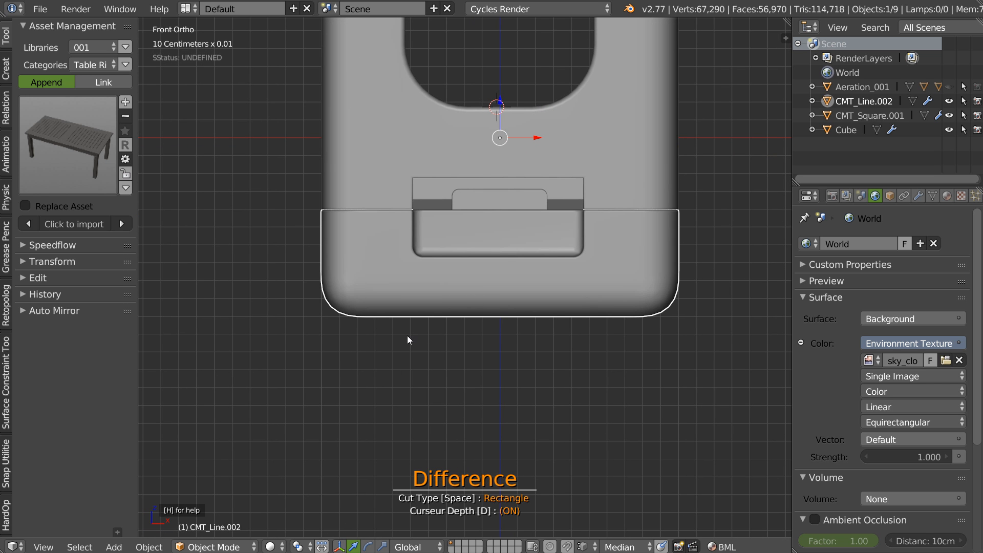
drag(605, 274, 594, 275)
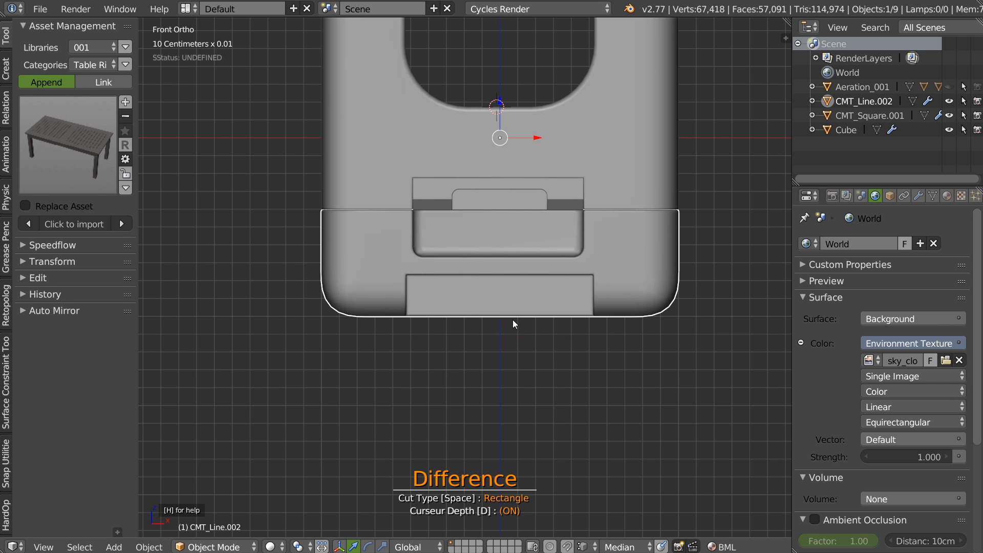
middle_drag(505, 314, 582, 244)
key(Escape)
Bevel the long inner edge of the lower part's bottom recess with an offset of about 0.10 and 6 segments
key(Tab)
key(Tab)
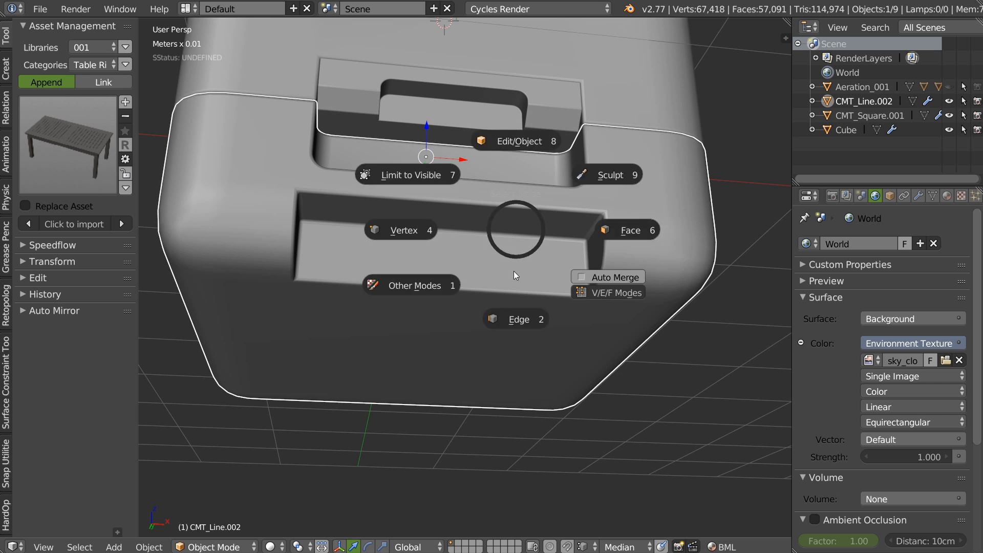
right_click(516, 234)
key(Tab)
right_click(505, 258)
key(Tab)
right_click(515, 234)
middle_drag(515, 234, 522, 247)
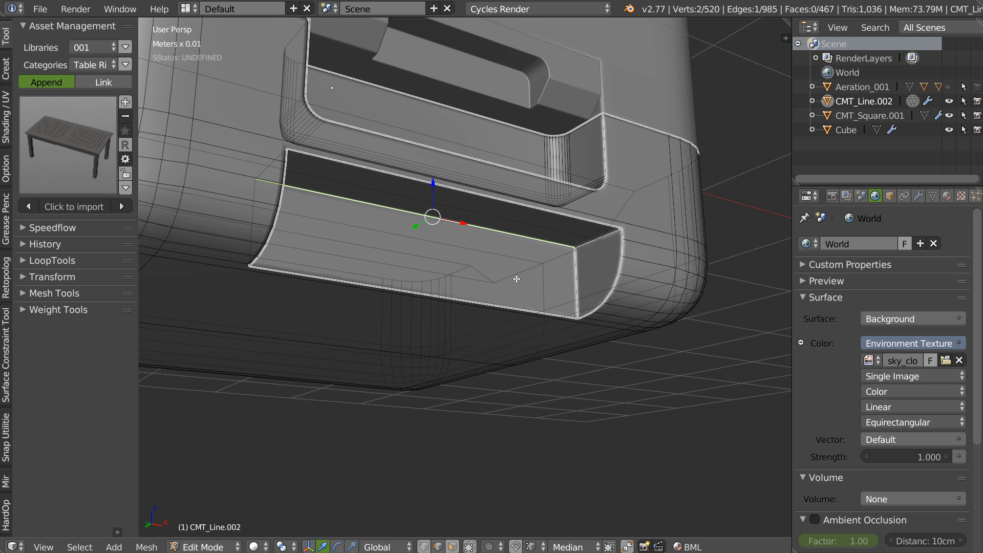
key(ctrl+b)
scroll(563, 295, up, 4)
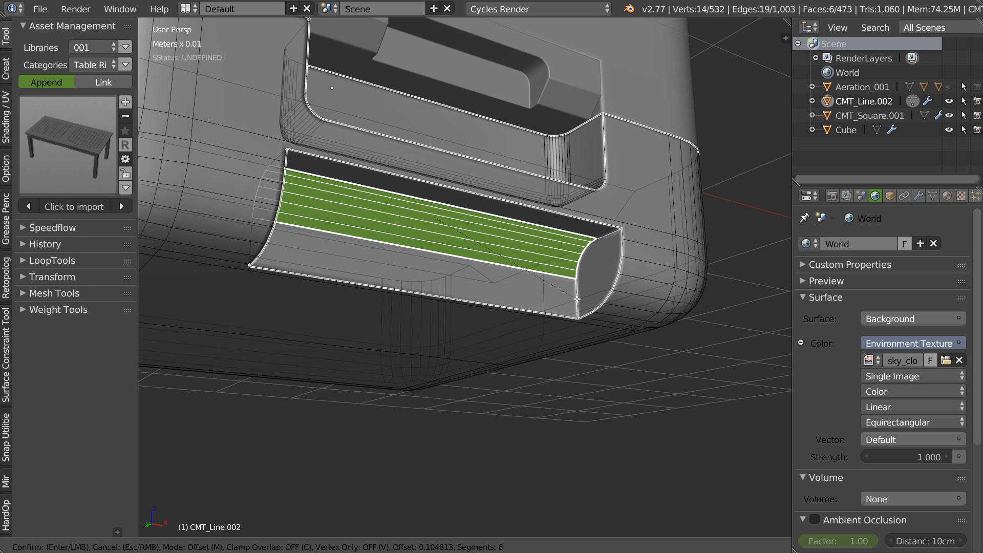
click(576, 298)
key(Tab)
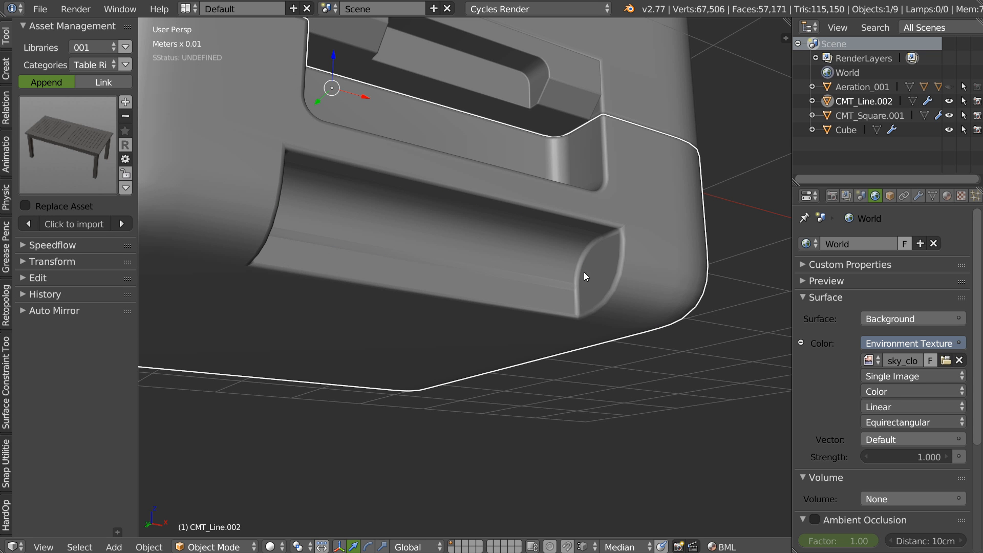
Check the lower part's wireframe around the recess and refresh its bevel with Adjust Bevel
key(q)
key(Escape)
scroll(538, 295, up, 2)
key(w)
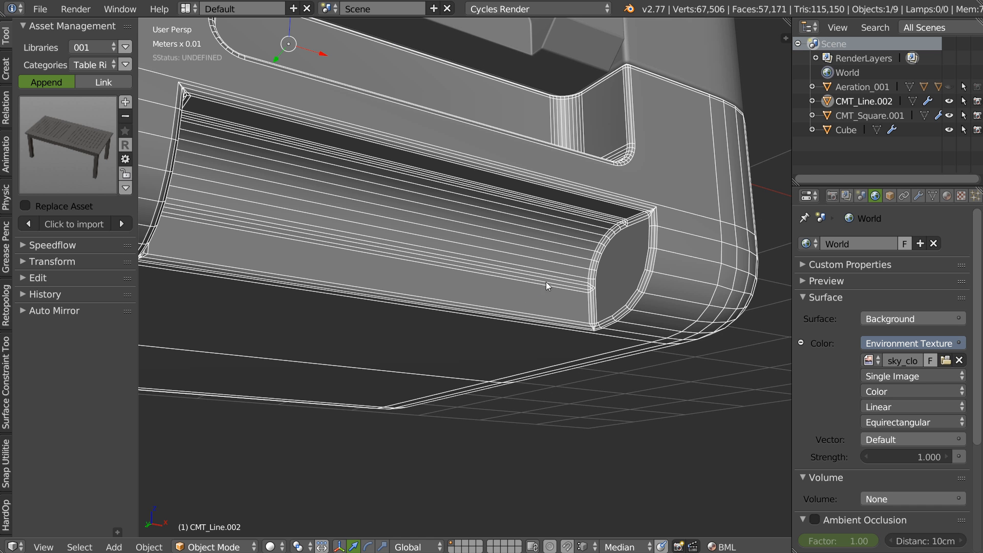
key(space)
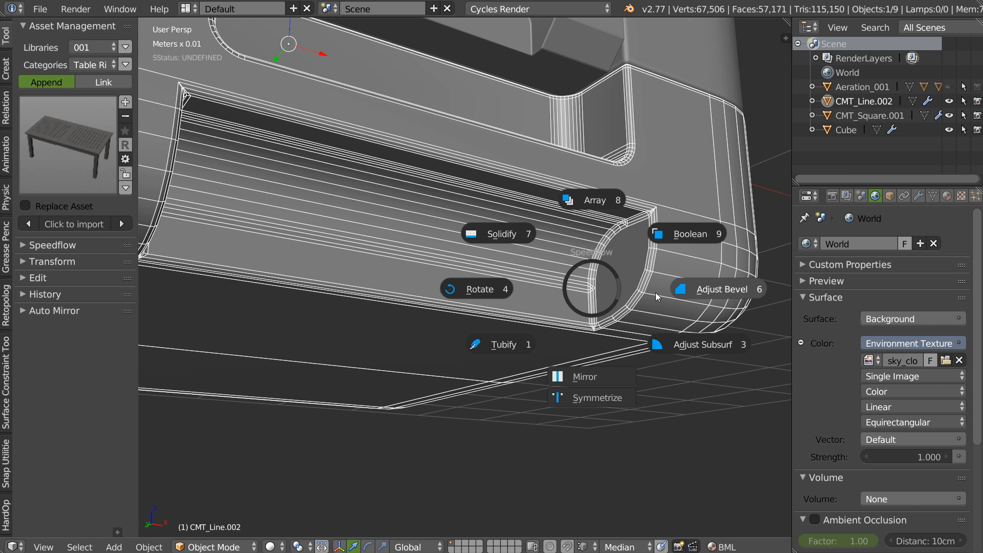
click(705, 290)
click(705, 294)
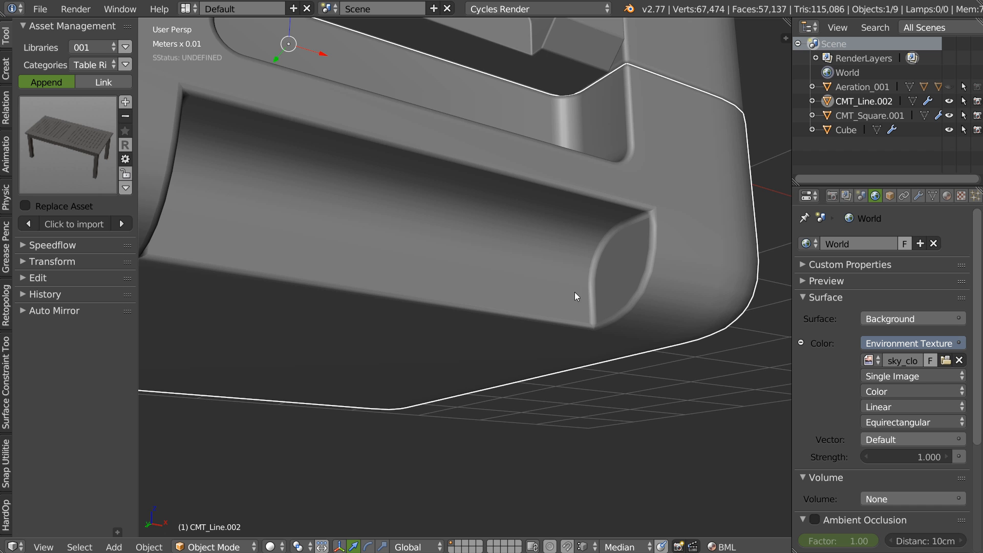
Symmetrize the lower part
middle_drag(576, 279, 537, 303)
scroll(536, 303, down, 3)
shift+middle_drag(458, 346, 487, 330)
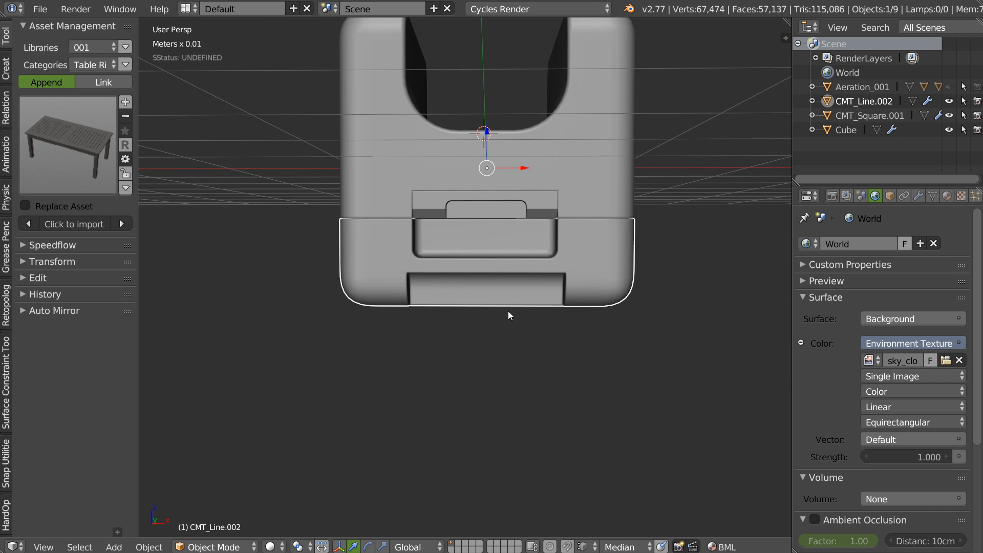
key(space)
click(512, 420)
key(Escape)
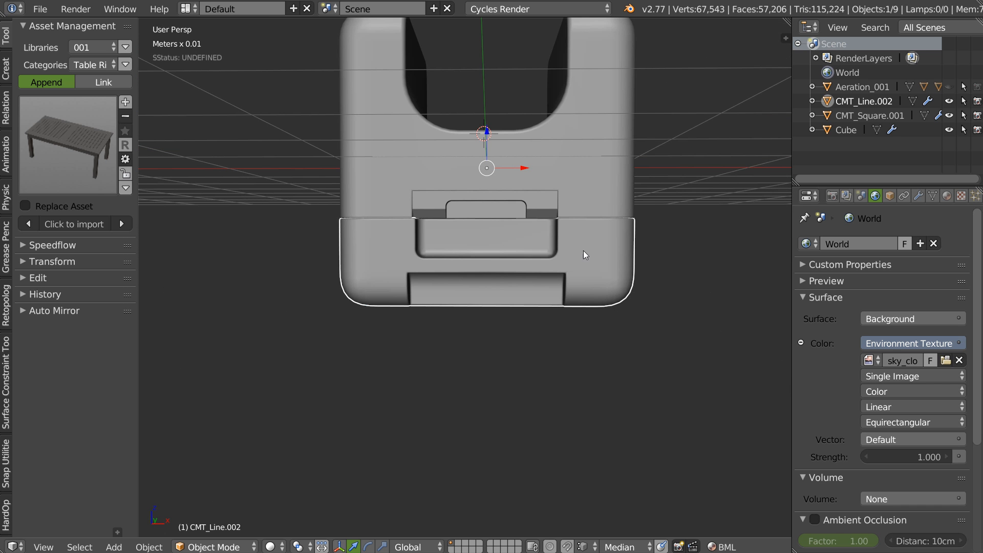
Select the upper latch piece together with the upper body and symmetrize both
click(536, 212)
shift+click(594, 198)
key(space)
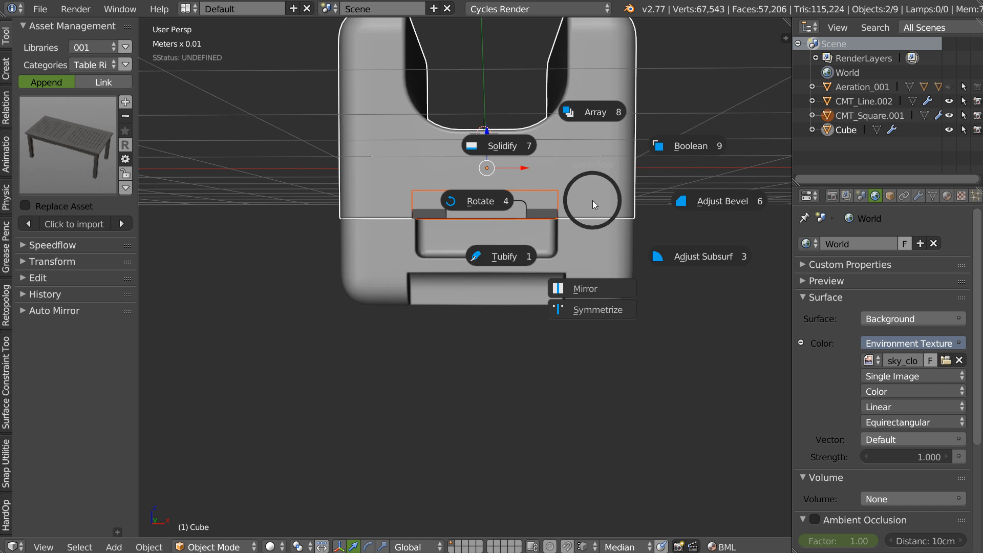
click(586, 304)
key(Escape)
Select only the upper body and start a rectangular Difference cut in the right view
middle_drag(547, 269, 499, 241)
scroll(500, 239, up, 2)
middle_drag(517, 206, 699, 238)
key(KP_3)
shift+middle_drag(560, 216, 472, 323)
right_click(450, 201)
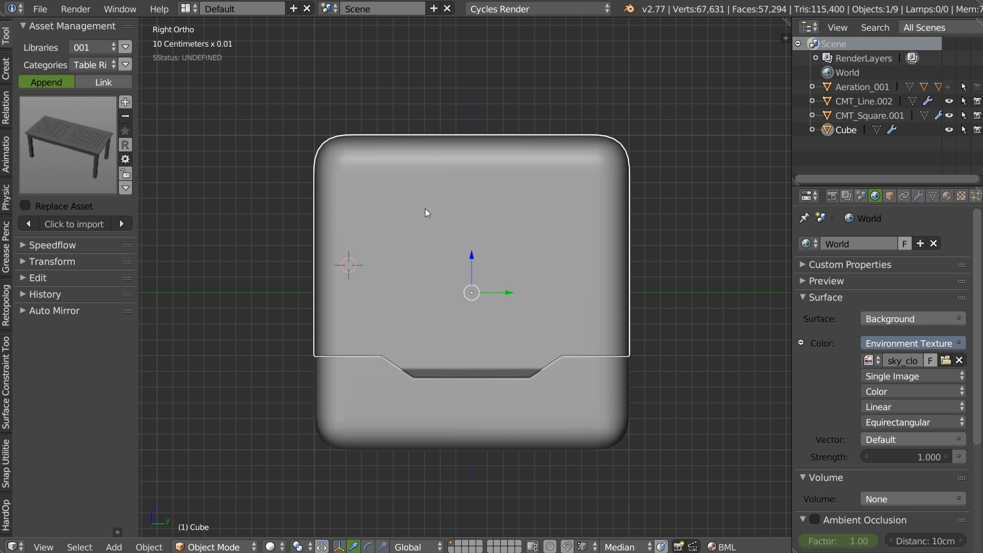
key(ctrl+shift+x)
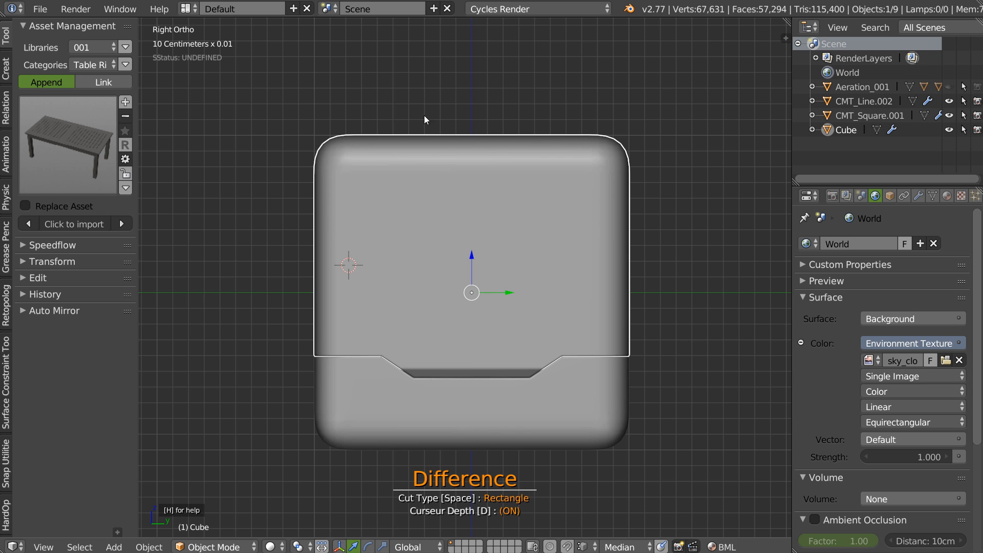
Try to cut a rectangular notch into the upper body's top edge, toggling the cursor depth option
drag(375, 115, 566, 214)
key(ctrl+z)
key(d)
drag(377, 116, 561, 227)
key(d)
middle_drag(553, 222, 528, 204)
Place the 3D cursor on one top arm for cut depth, then cut a rectangular notch into its upper edge from the right view
key(KP_7)
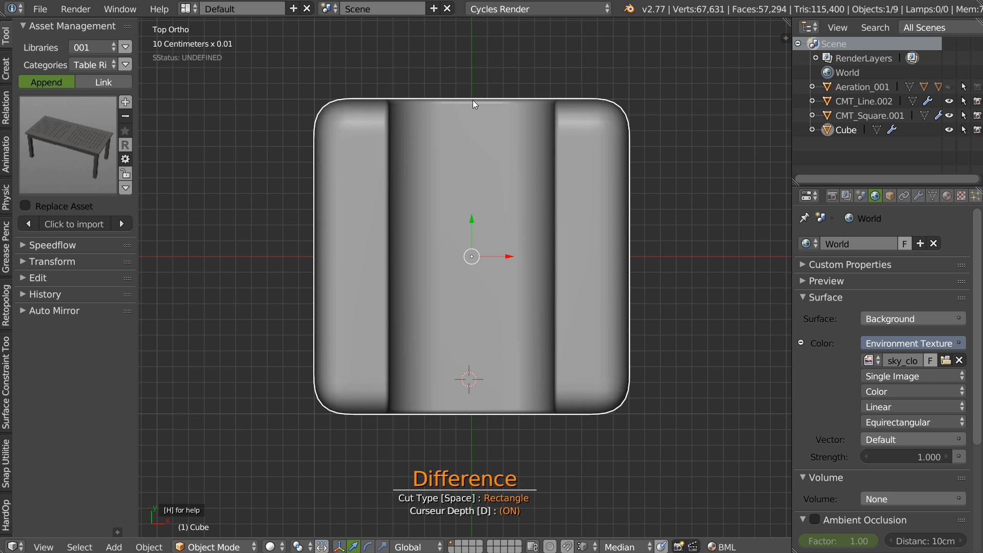
click(586, 243)
key(KP_3)
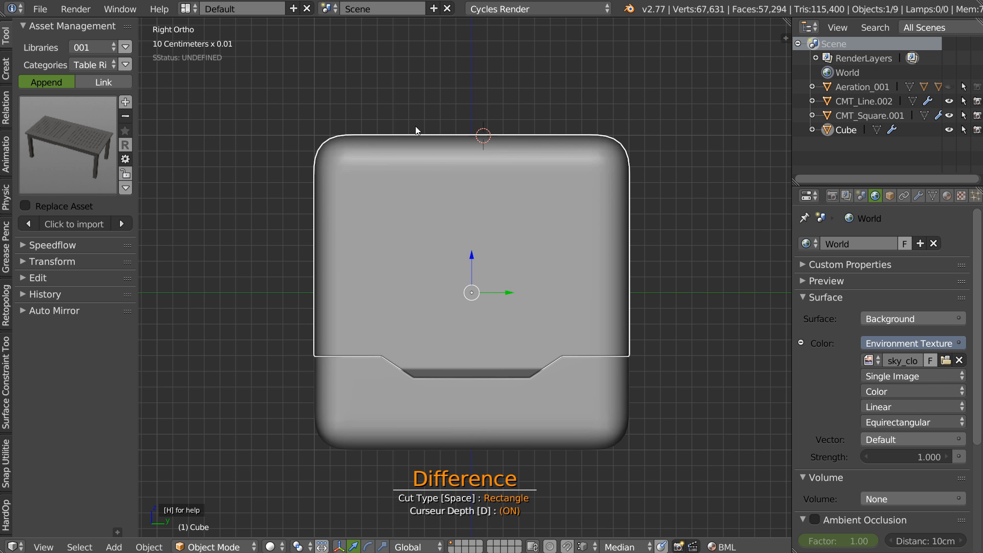
drag(548, 225, 548, 226)
middle_drag(548, 226, 598, 247)
Select the new notch's five inner edges and bevel them with an offset of about 0.12 and 9 segments
key(Tab)
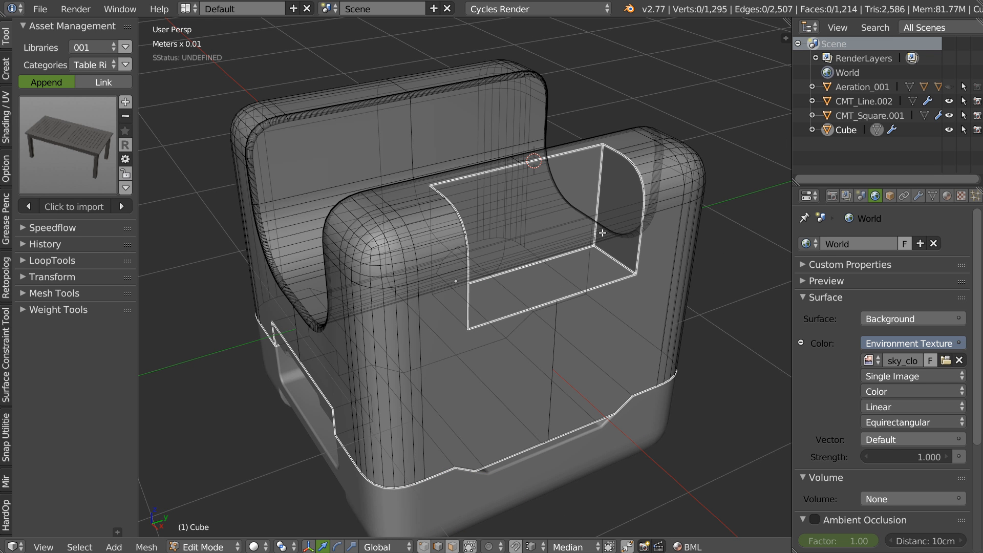
key(z)
shift+right_click(564, 251)
middle_drag(563, 252, 544, 247)
shift+right_click(459, 204)
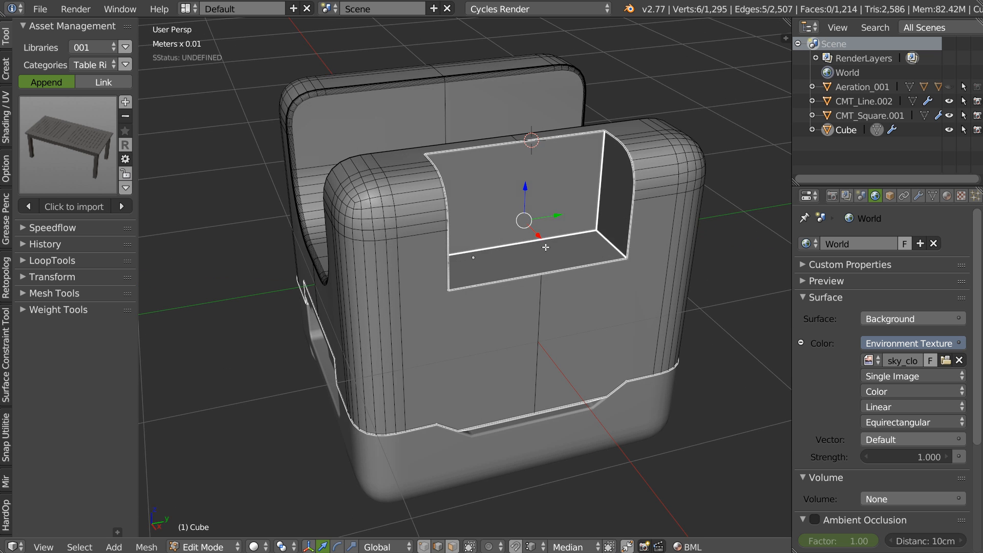
key(ctrl+b)
scroll(609, 265, up, 8)
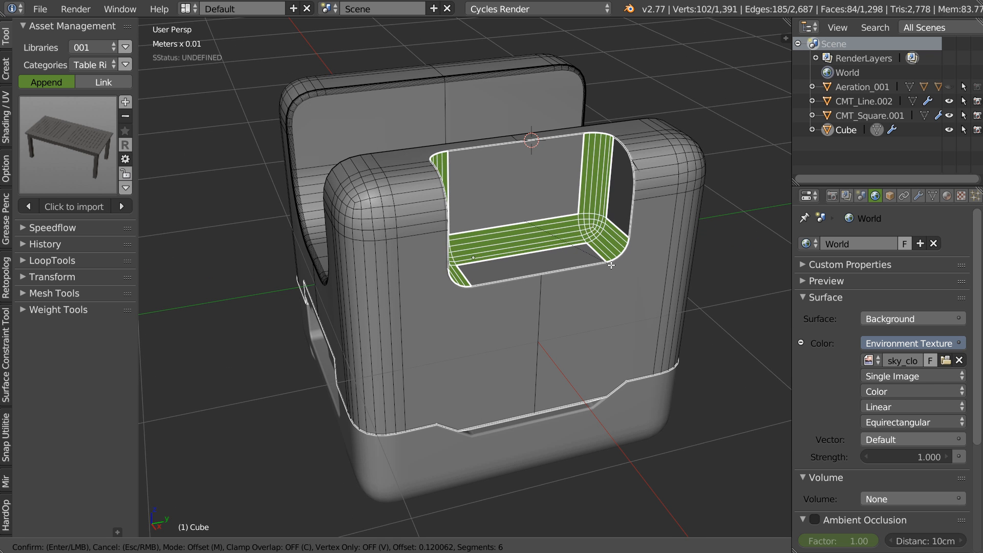
click(615, 265)
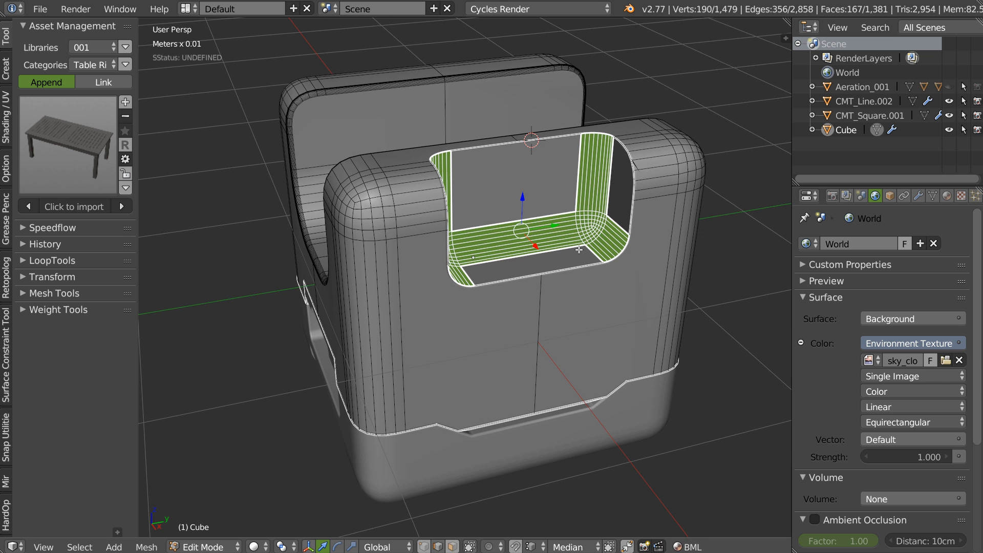
Return the upper body to Object Mode and refresh its bevel with Adjust Bevel
scroll(584, 270, up, 3)
middle_drag(572, 275, 582, 255)
right_click(575, 301)
click(574, 208)
mouse_move(740, 253)
mouse_down()
mouse_move(727, 250)
mouse_move(751, 251)
mouse_up()
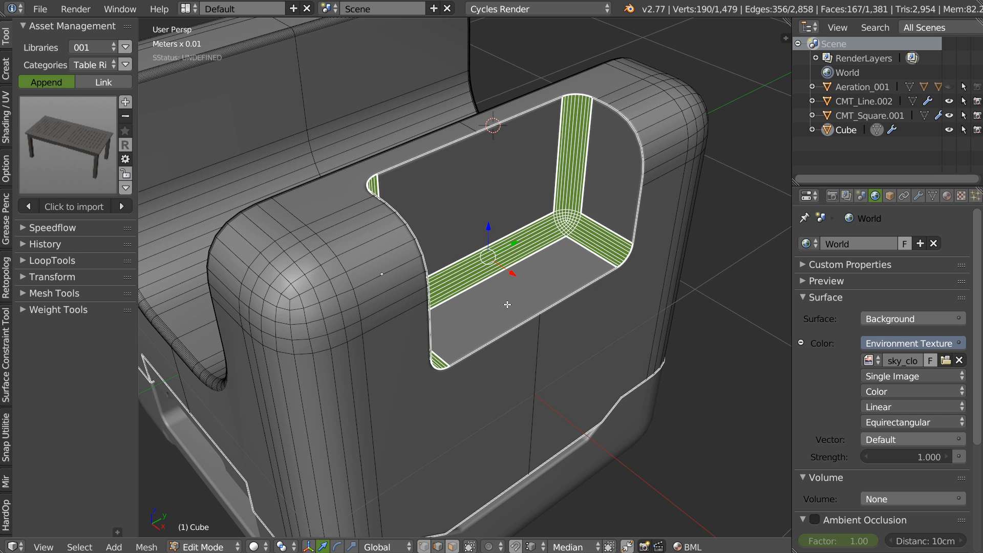
key(Tab)
key(space)
click(656, 236)
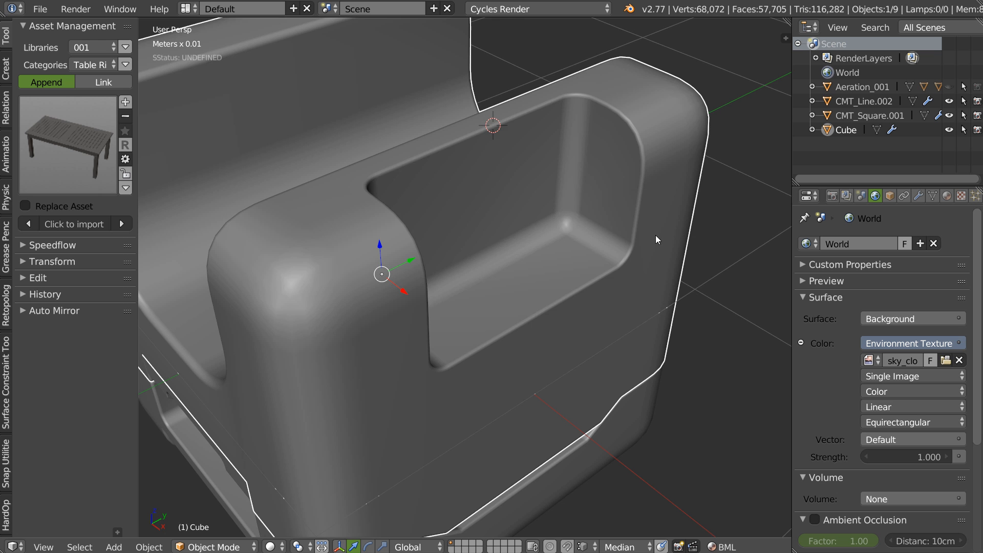
Symmetrize the upper body to copy the rounded notch onto the opposite arm, then switch to the right orthographic view
scroll(580, 197, down, 3)
middle_drag(540, 247, 547, 242)
key(space)
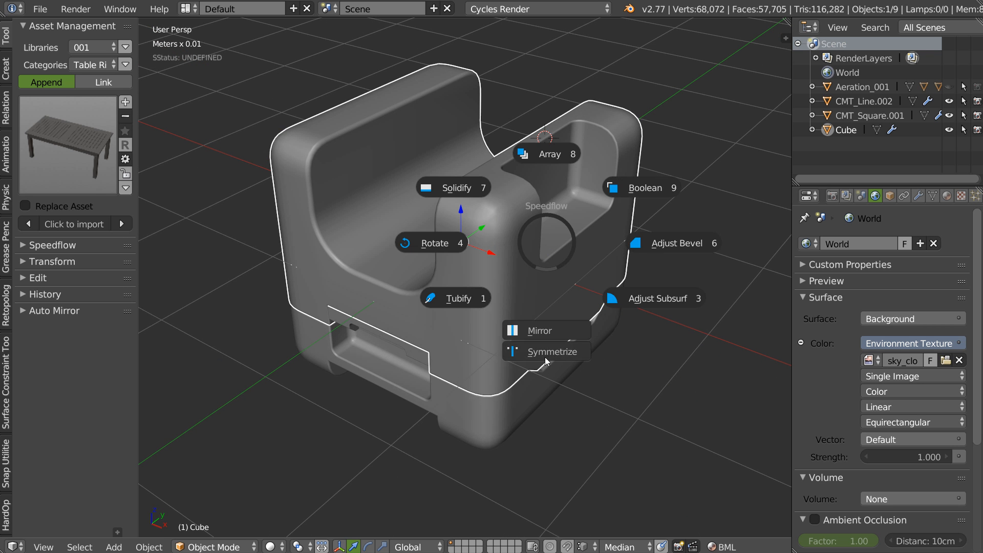
click(545, 358)
click(545, 352)
middle_drag(546, 351, 532, 224)
scroll(467, 242, down, 2)
key(KP_5)
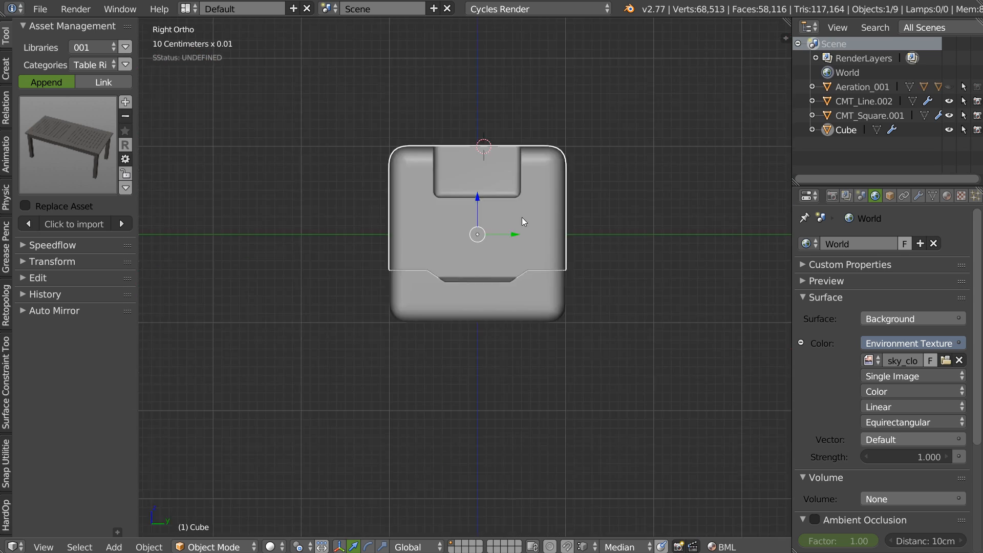
key(KP_3)
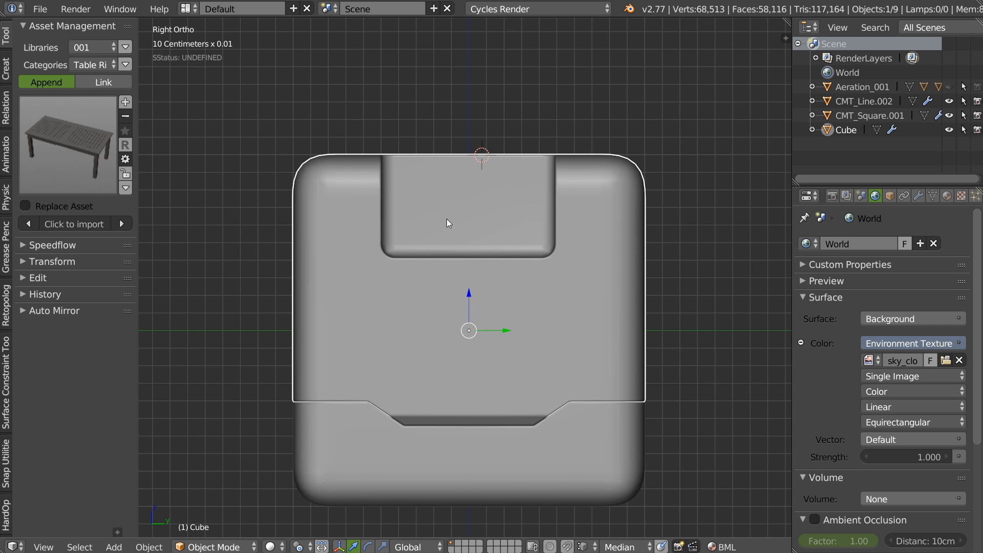
Add a 32-sided cylinder, clear its location, raise it over the recess, and scale it to about 0.29
key(shift+a)
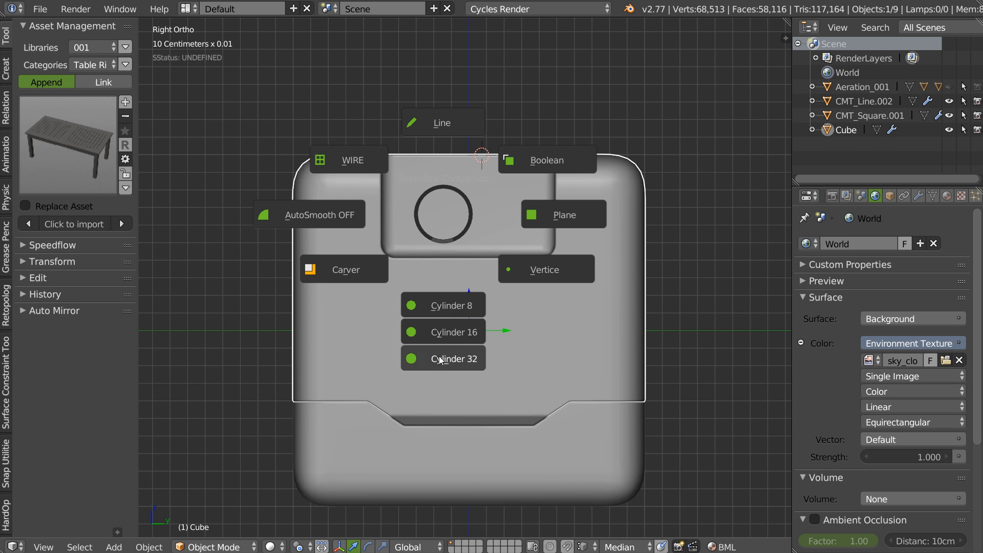
click(438, 359)
right_click(477, 248)
key(alt+g)
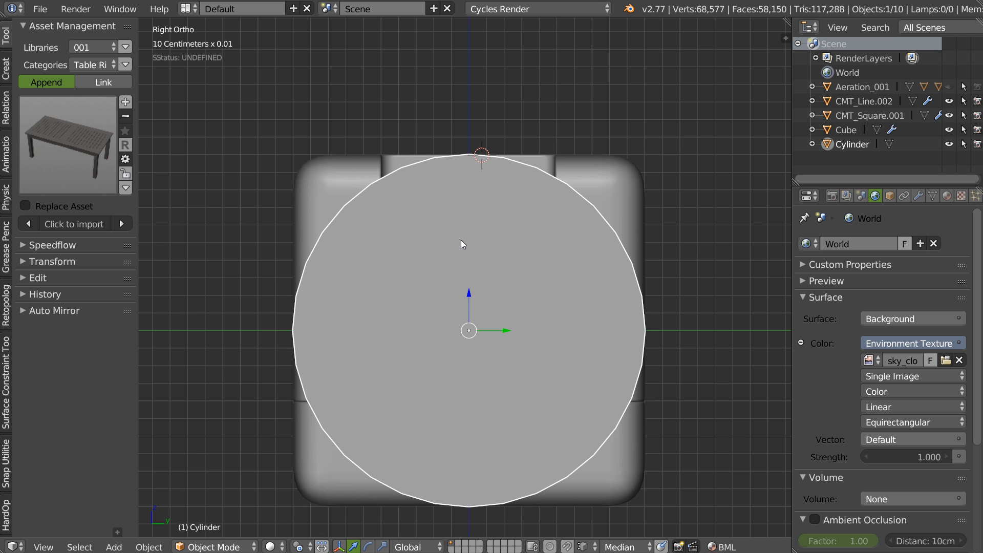
drag(471, 291, 475, 154)
key(s)
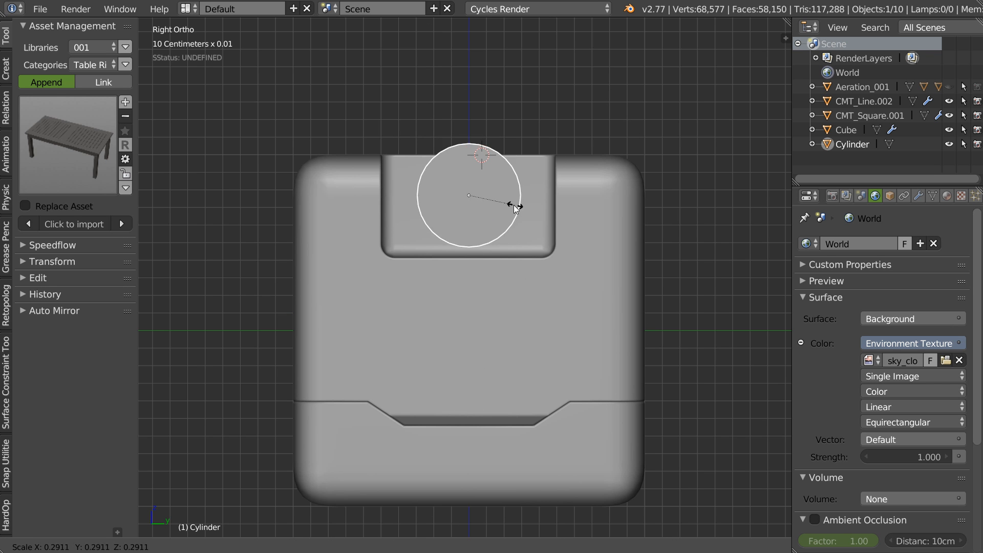
click(496, 207)
Raise the cylinder until its center sits just above the arms' upper edge and enlarge it slightly
scroll(467, 201, up, 6)
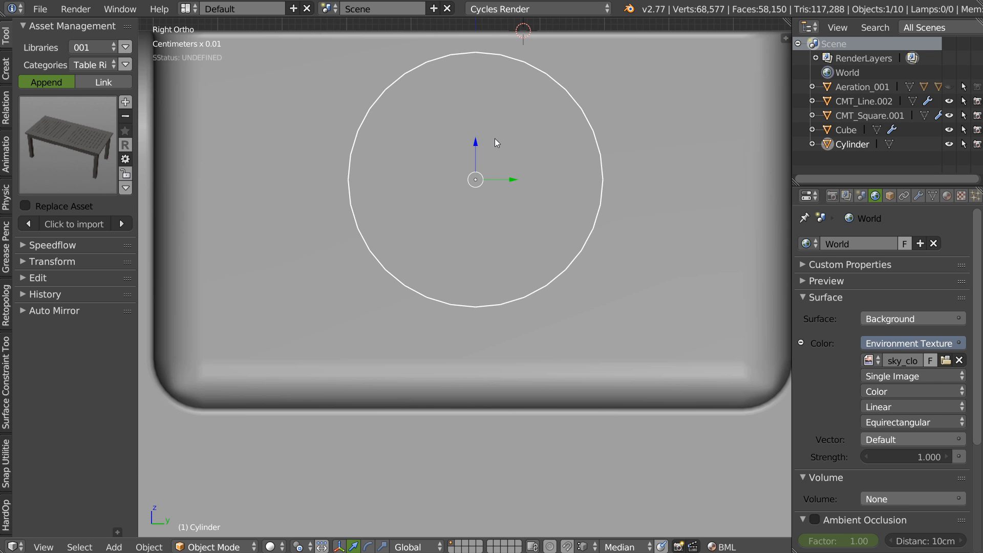
scroll(517, 162, down, 2)
drag(486, 171, 484, 49)
key(s)
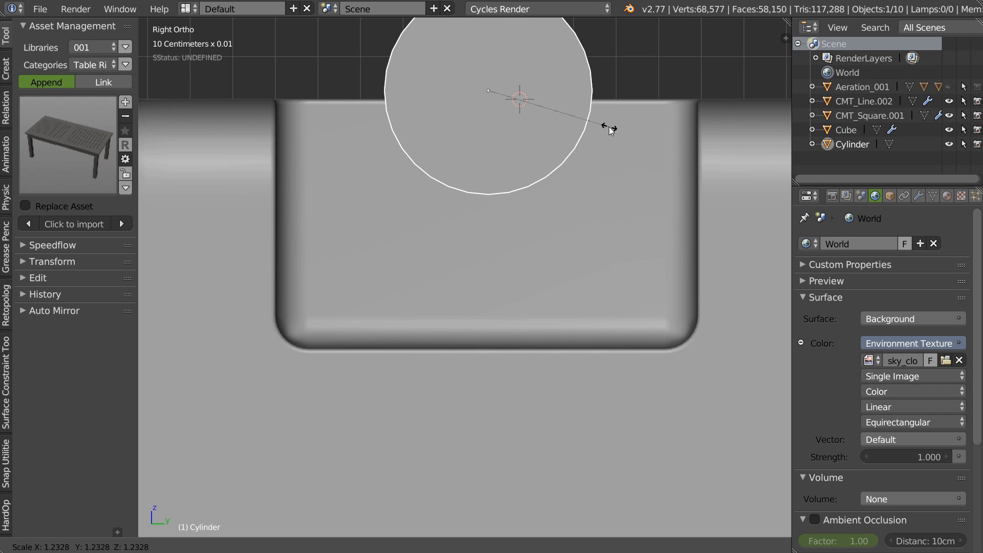
click(593, 128)
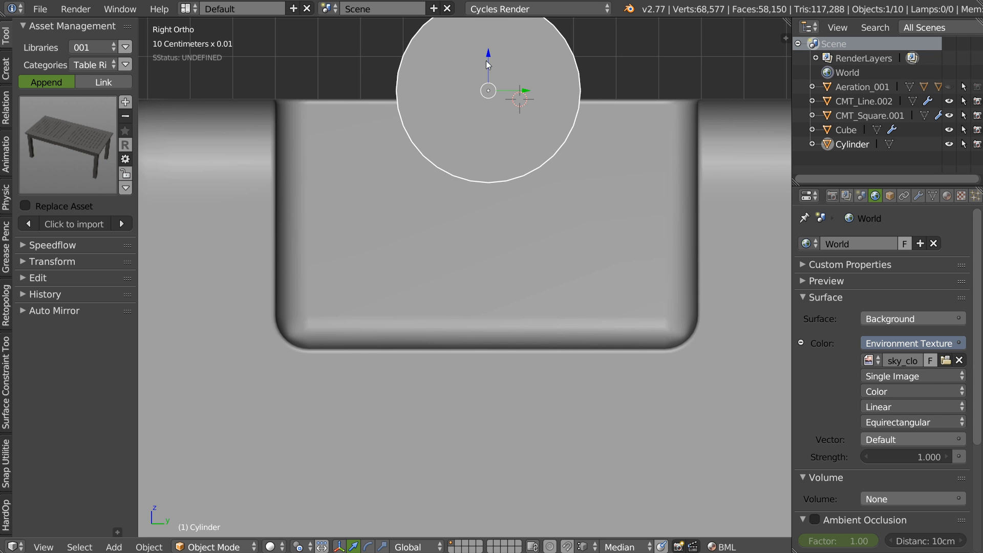
drag(489, 52, 488, 56)
Subtract the cylinder from the upper body with a Boolean difference, apply the modifier, and delete the cylinder
middle_drag(556, 126, 494, 208)
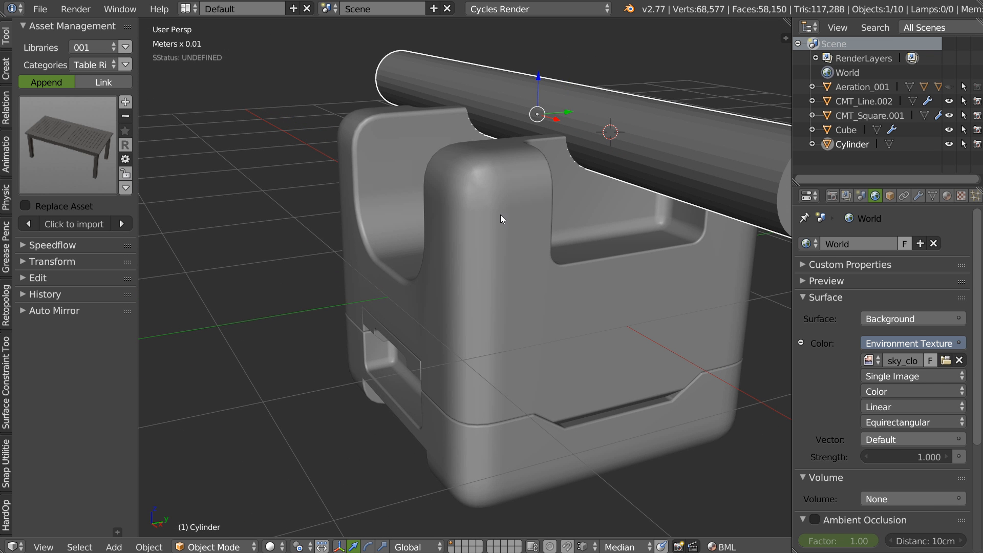
shift+right_click(509, 221)
key(space)
click(604, 169)
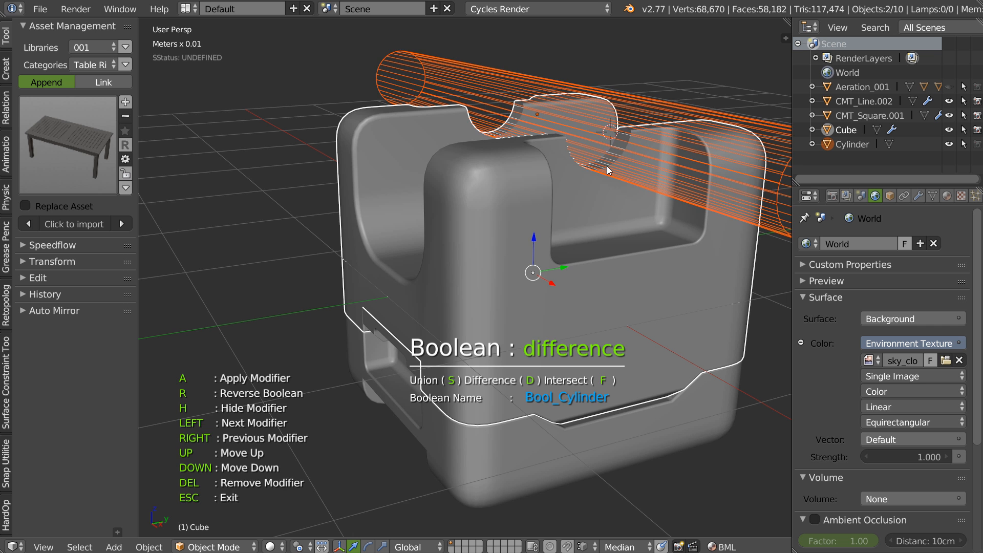
key(a)
right_click(643, 100)
key(x)
click(576, 154)
Select the upper body and refresh its bevel with Adjust Bevel to include the semicircular cut
middle_drag(588, 157, 520, 177)
scroll(520, 177, up, 6)
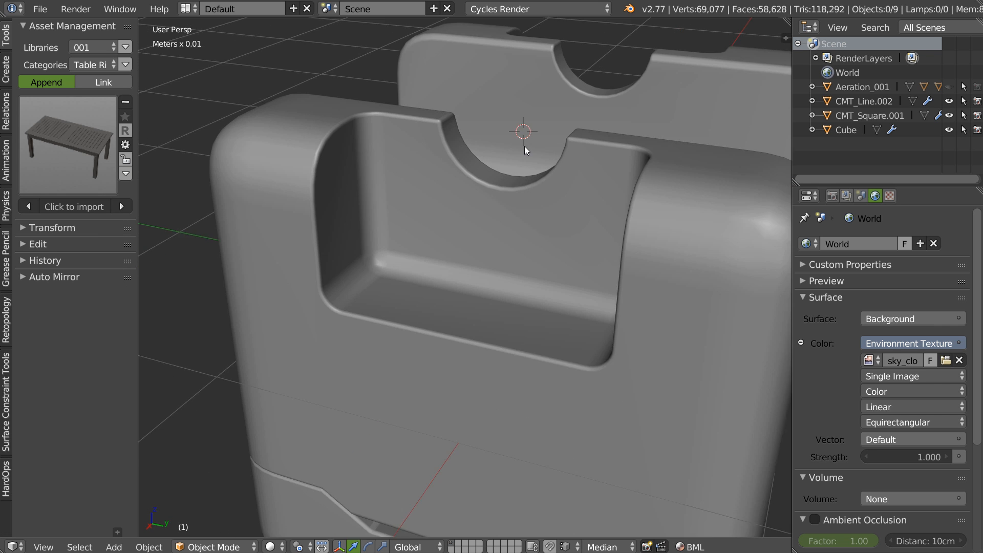
right_click(545, 221)
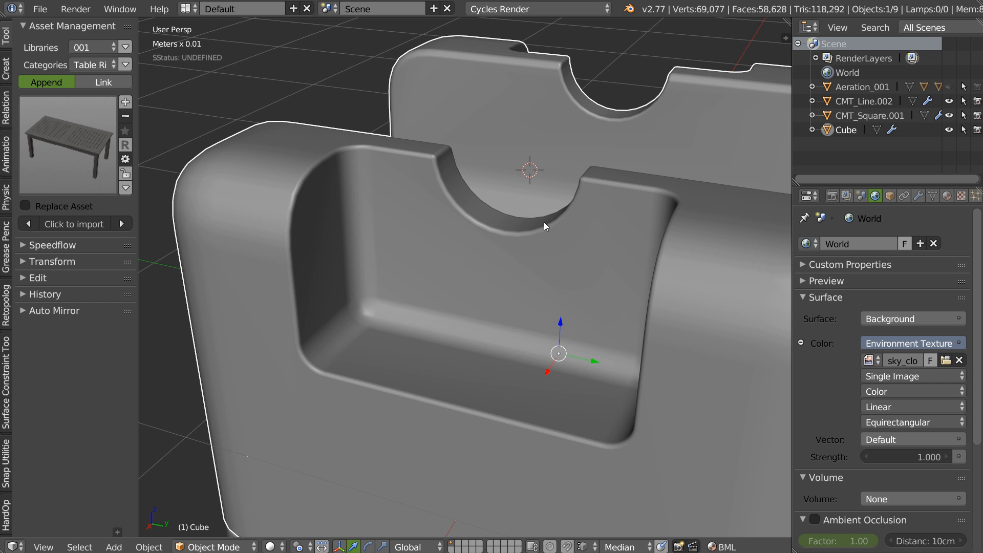
key(space)
click(646, 227)
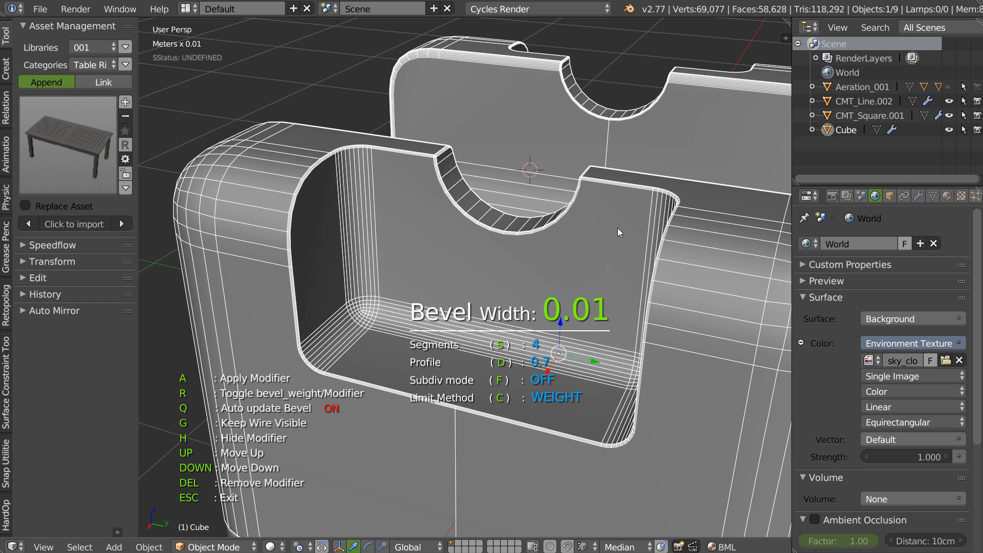
click(616, 228)
Merge the extra vertex near the semicircular notch's upper corner into its close neighbor, then return to Object Mode
middle_drag(616, 228, 472, 152)
key(Tab)
scroll(472, 151, up, 4)
scroll(537, 138, up, 2)
shift+middle_drag(538, 139, 383, 277)
scroll(579, 143, down, 2)
middle_drag(578, 143, 551, 130)
right_click(650, 120)
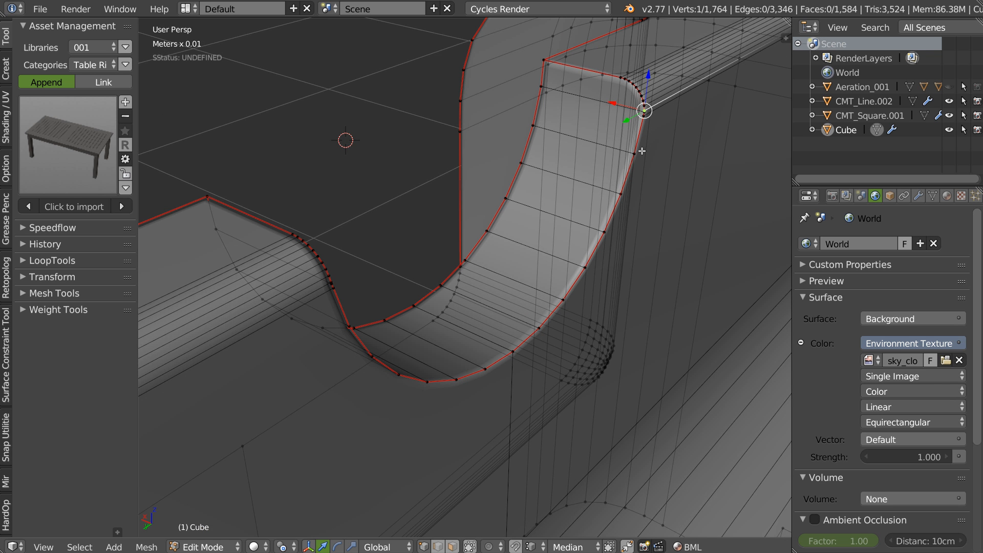
key(KP_Decimal)
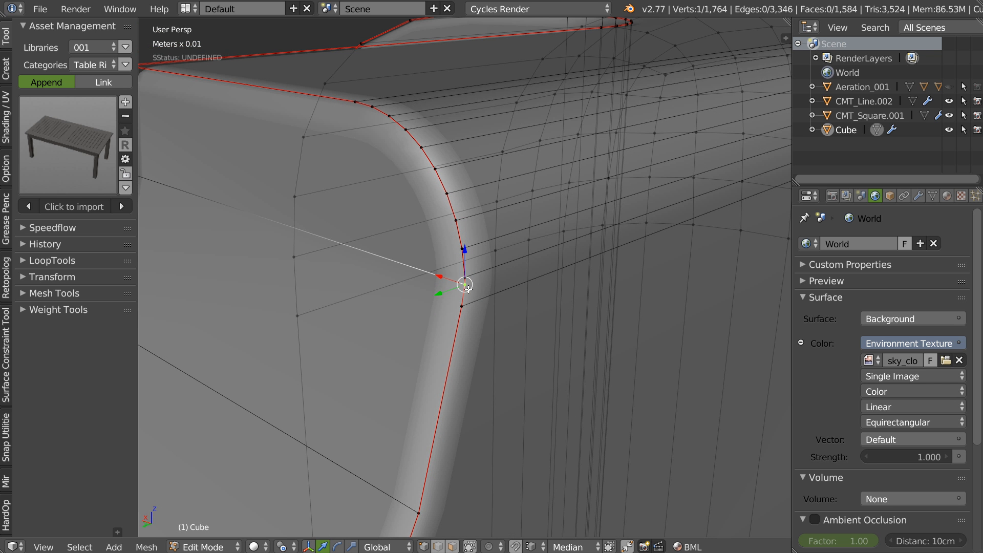
key(Tab)
click(529, 335)
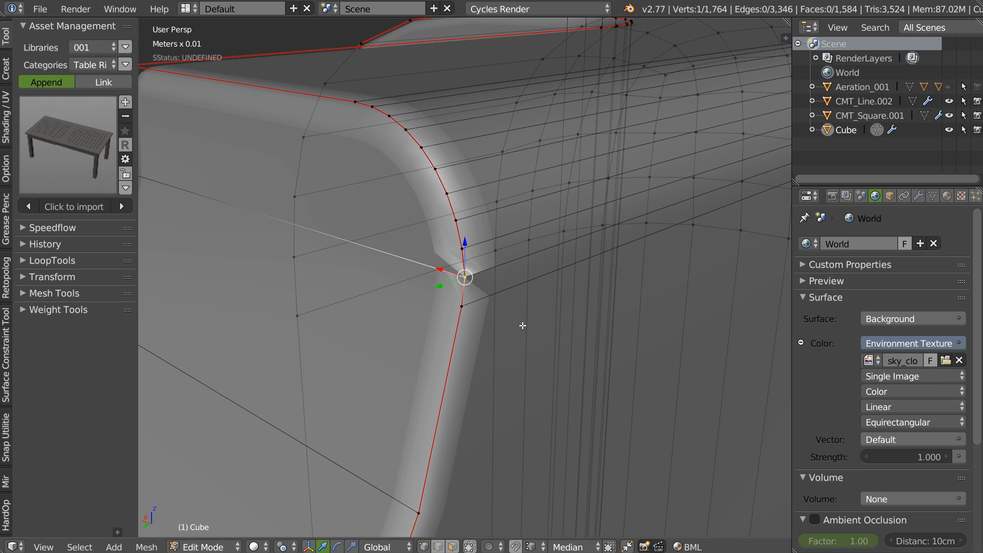
key(g)
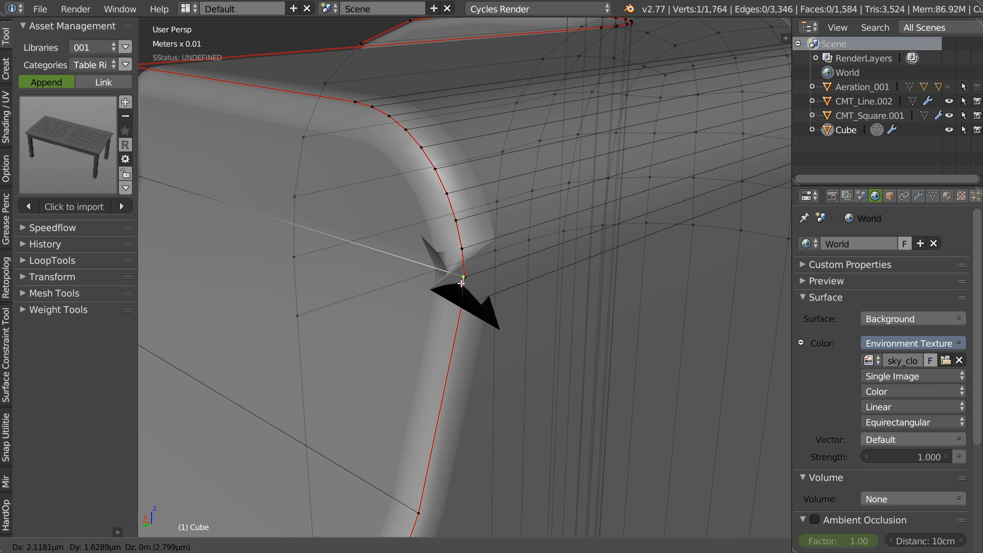
click(464, 279)
scroll(439, 324, down, 6)
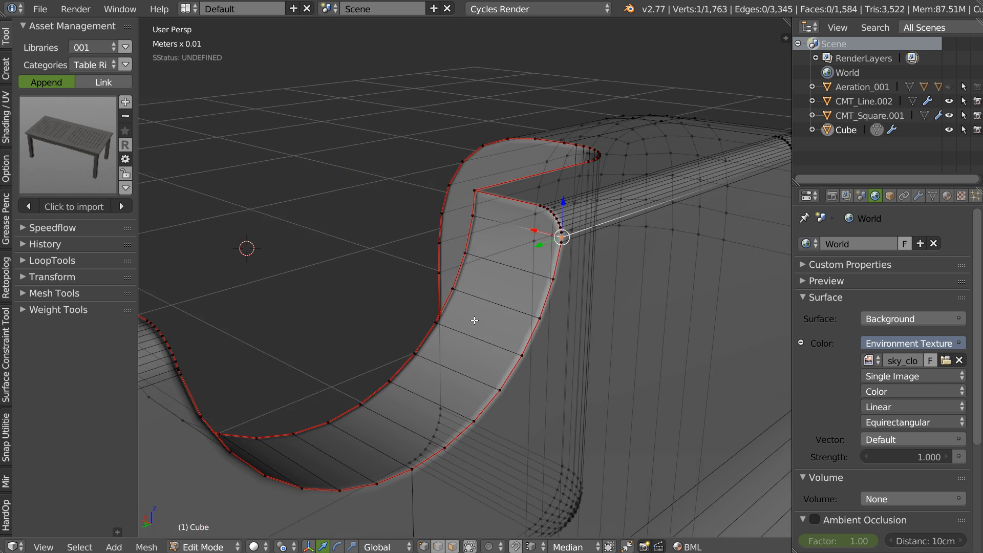
key(Tab)
scroll(609, 224, down, 6)
scroll(643, 197, down, 5)
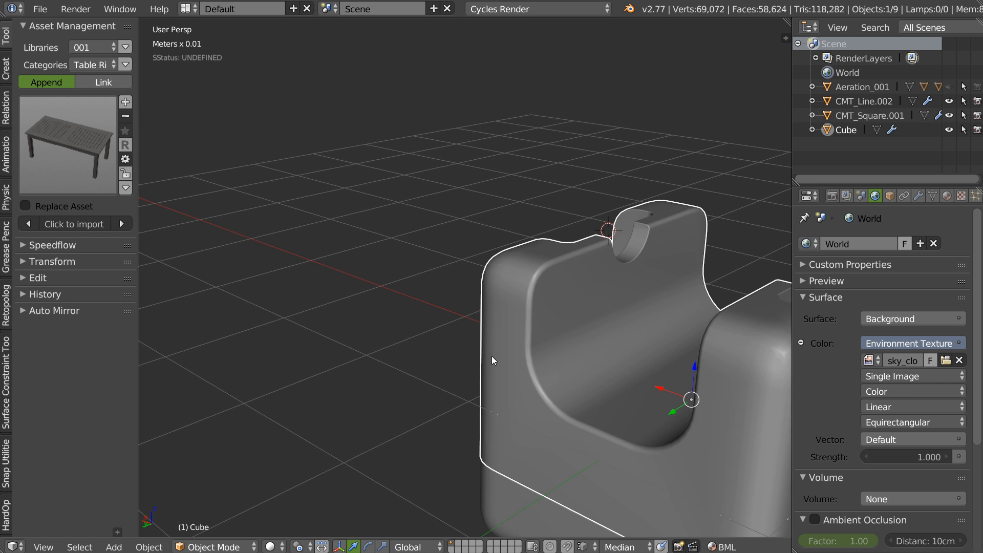
key(q)
click(530, 378)
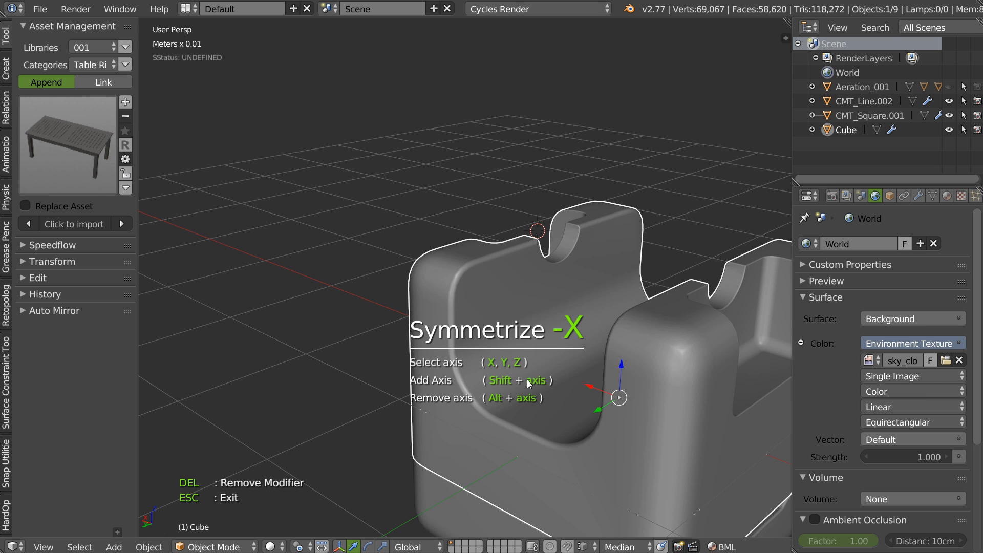
key(y)
click(431, 299)
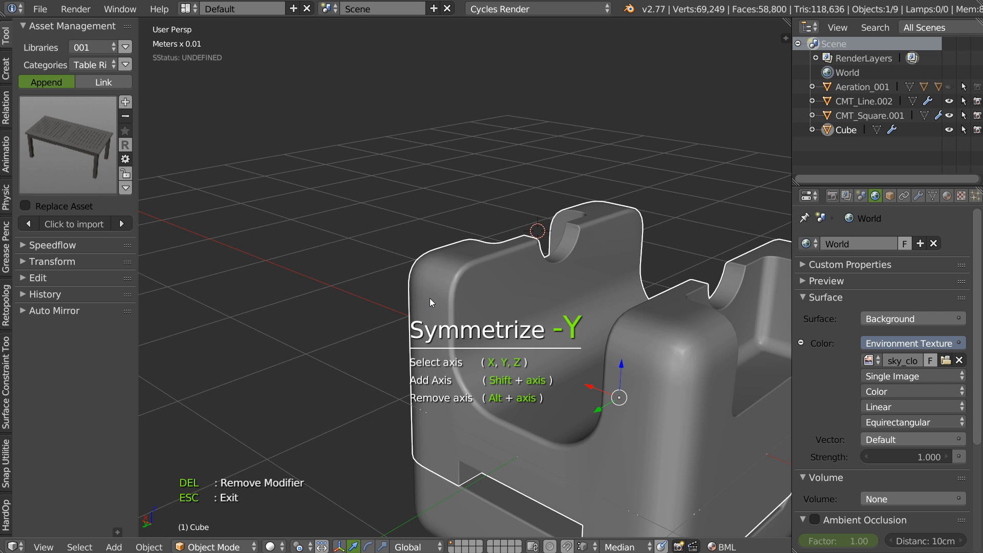
key(Escape)
middle_drag(501, 241, 520, 256)
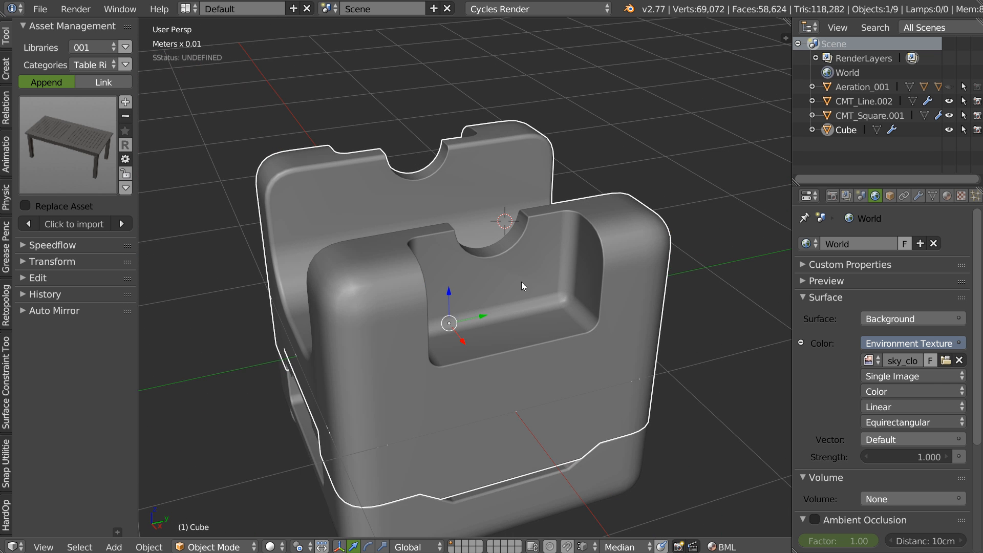
Select the recess's outer rim edges up to both sides of the semicircular notch and bevel them by about 0.019 with 9 segments
middle_drag(495, 292, 607, 168)
key(Tab)
click(637, 294)
key(Tab)
click(551, 166)
right_click(562, 173)
ctrl+right_click(647, 307)
ctrl+right_click(471, 389)
middle_drag(471, 387, 425, 358)
ctrl+right_click(430, 144)
middle_drag(507, 192, 456, 207)
scroll(531, 182, up, 4)
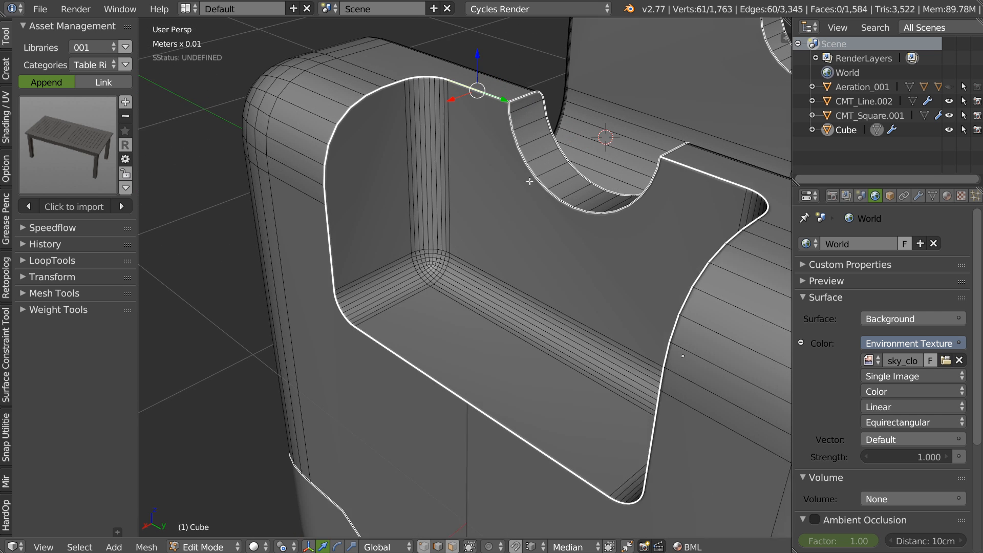
key(ctrl+b)
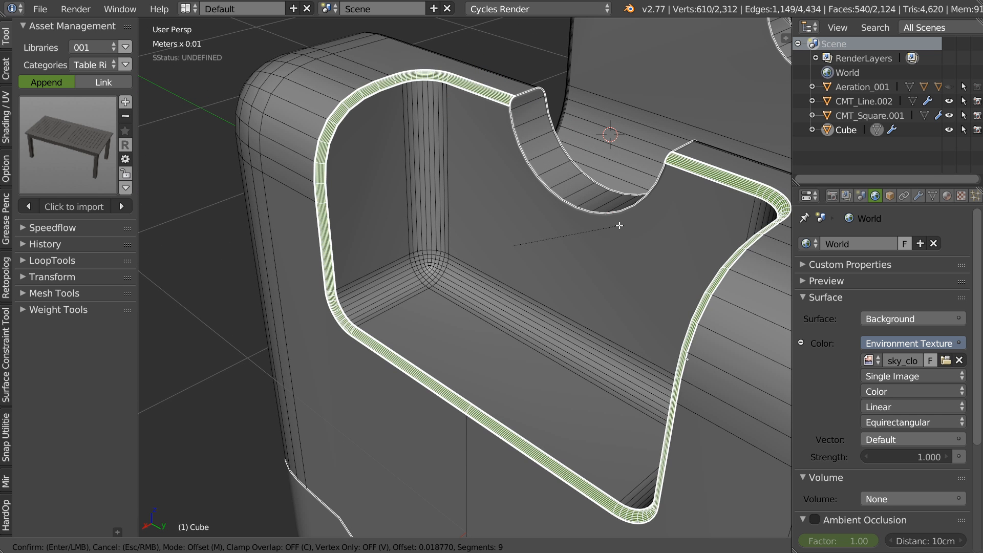
click(621, 227)
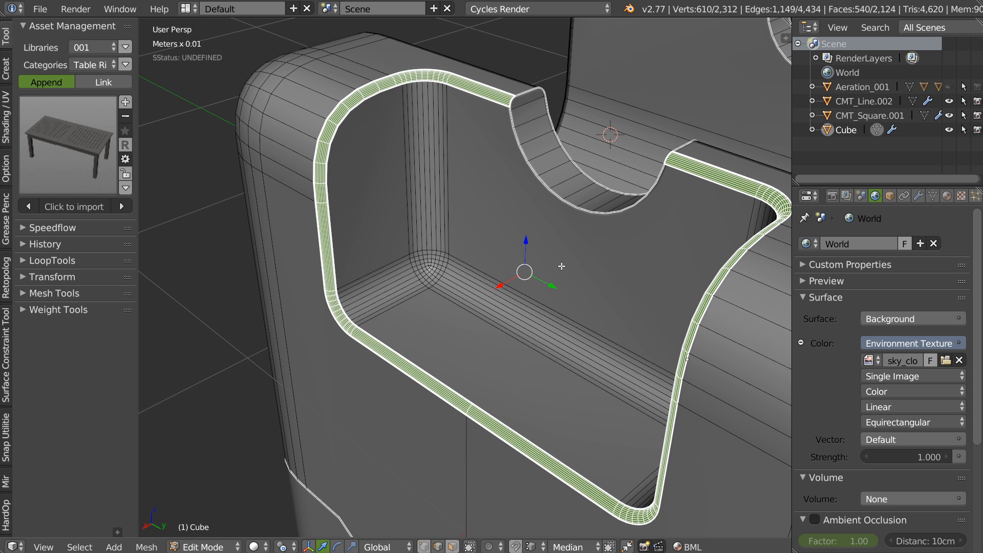
Return to Object Mode and refresh the upper body's bevel with Adjust Bevel after rounding the recess rim
key(Tab)
key(space)
click(668, 204)
middle_drag(547, 206, 561, 201)
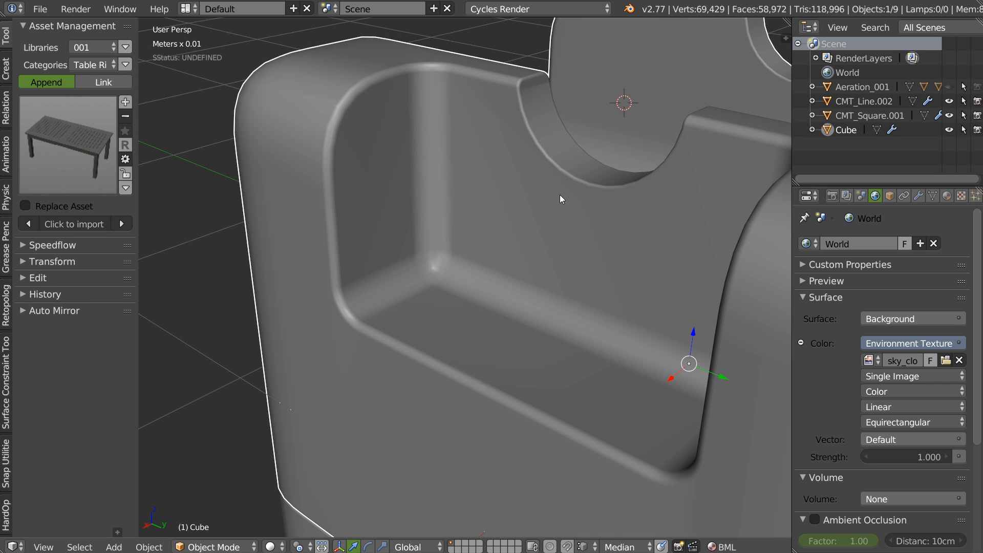
In vertex mode, connect the semicircular notch's lowest vertex to the middle vertex of the recess's lower rim
key(Tab)
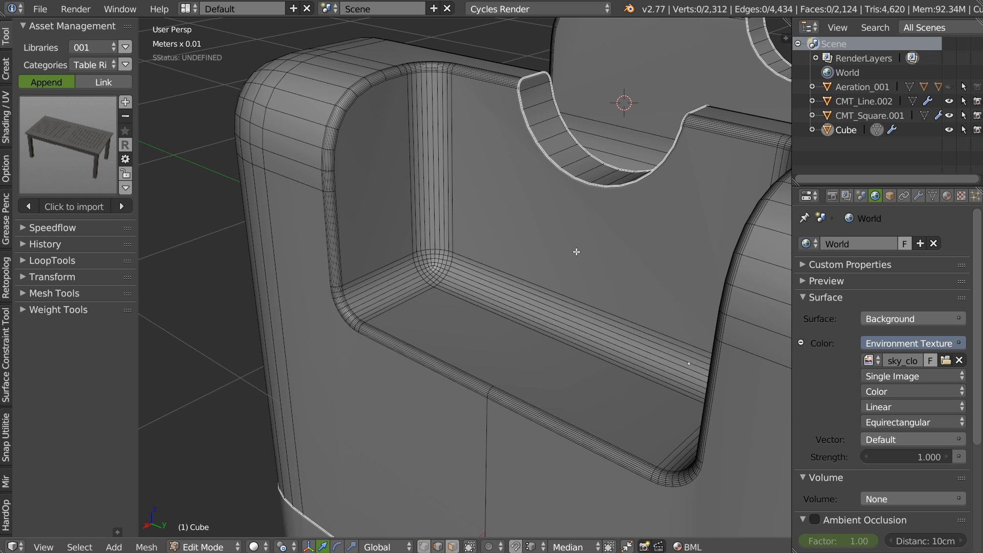
key(KP_7)
key(Tab)
click(592, 217)
right_click(659, 203)
middle_drag(577, 224, 478, 198)
shift+right_click(620, 194)
shift+middle_drag(633, 197, 533, 226)
key(j)
Connect a vertex on each side of the semicircular notch to the nearest lower inner corner of the recess
middle_drag(603, 208, 606, 182)
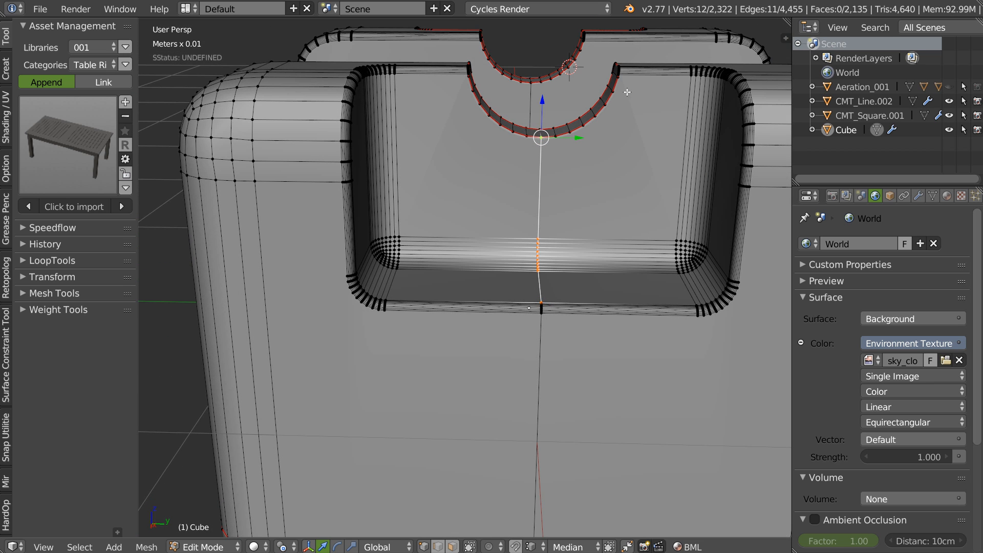
right_click(598, 117)
shift+right_click(672, 241)
key(j)
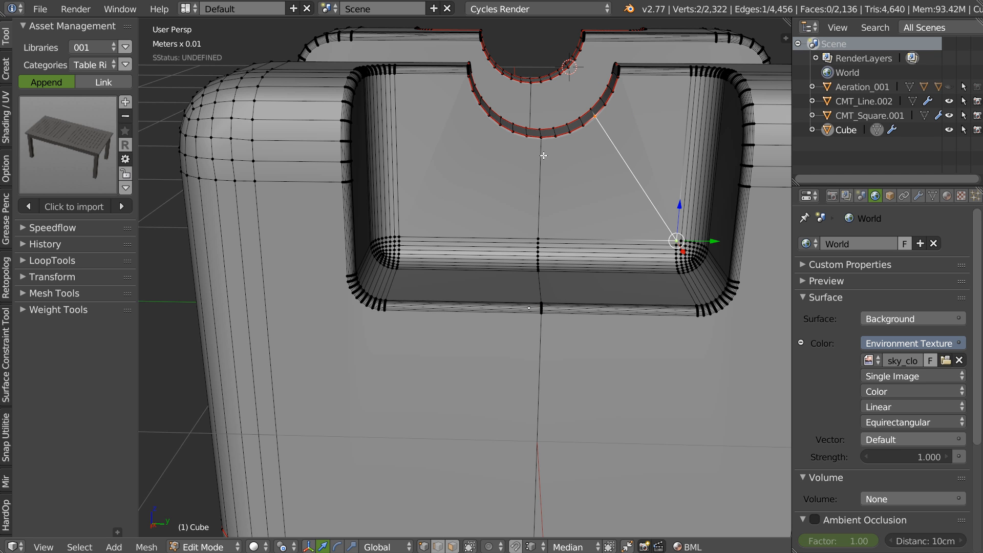
right_click(489, 116)
shift+right_click(394, 234)
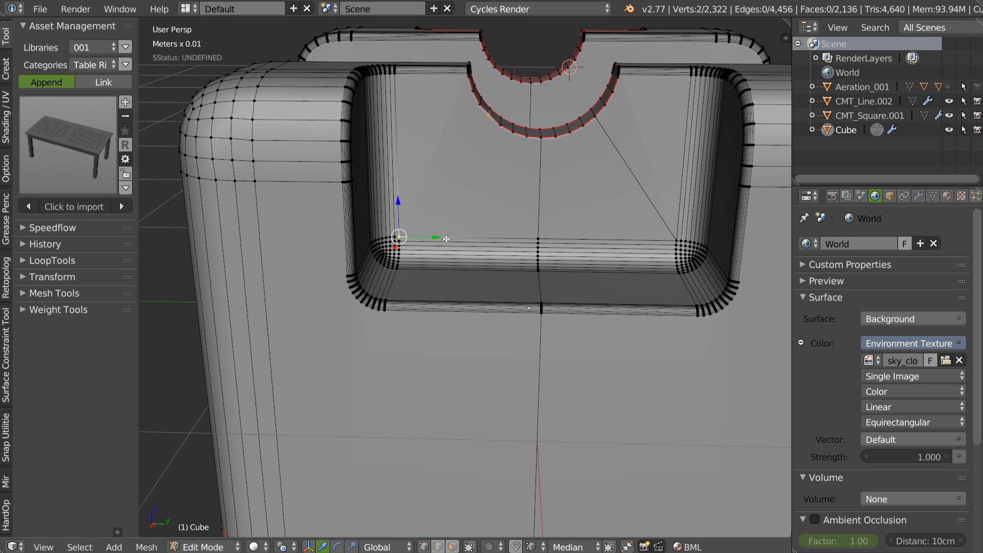
key(j)
Examine the shading and topology where the semicircular notch meets the recess's back face and upper edge
key(Tab)
middle_drag(570, 163, 501, 148)
key(Tab)
middle_drag(583, 152, 542, 218)
scroll(579, 140, up, 4)
scroll(542, 219, up, 5)
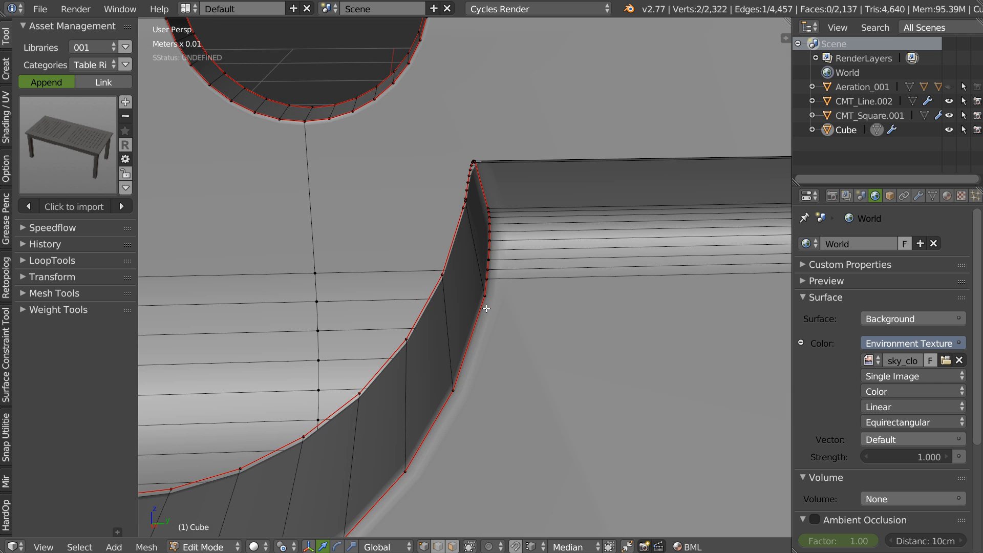
scroll(517, 308, down, 3)
scroll(624, 278, down, 2)
shift+middle_drag(596, 273, 560, 243)
In edge mode, select the edge loop along the inner border of the recess's rounded rim and mark it as a seam
key(Tab)
right_click(563, 229)
scroll(562, 251, down, 1)
scroll(562, 257, down, 2)
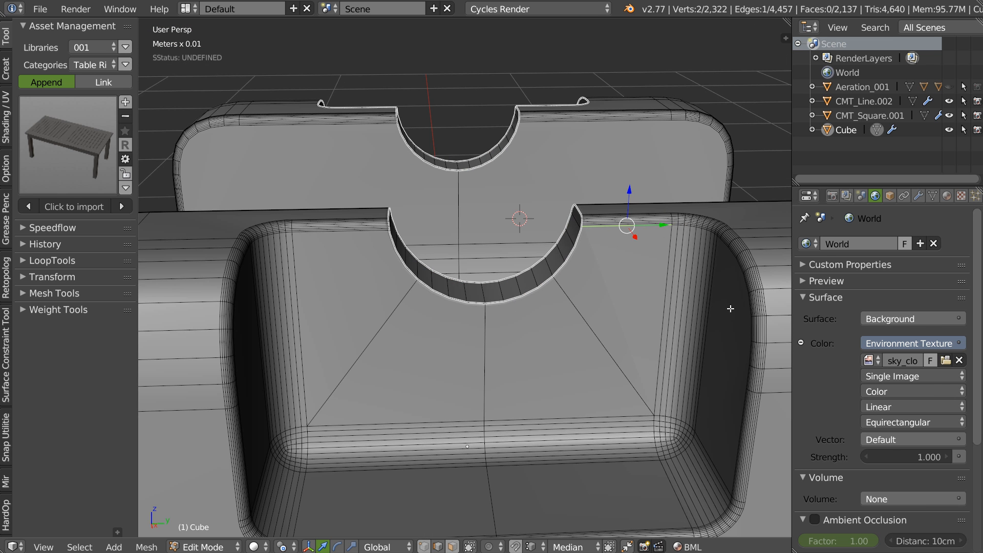
alt+right_click(742, 286)
alt+shift+right_click(625, 231)
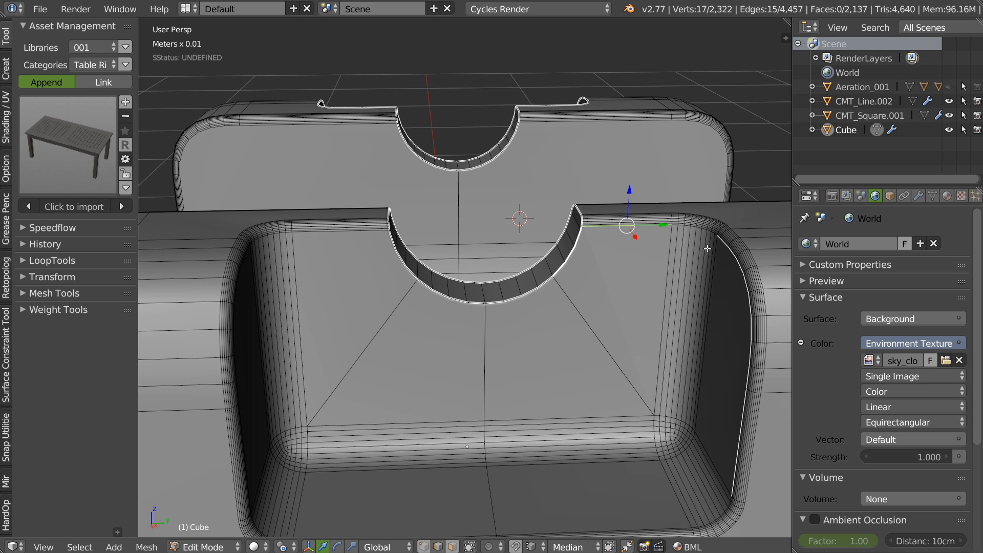
alt+shift+right_click(690, 260)
alt+right_click(677, 231)
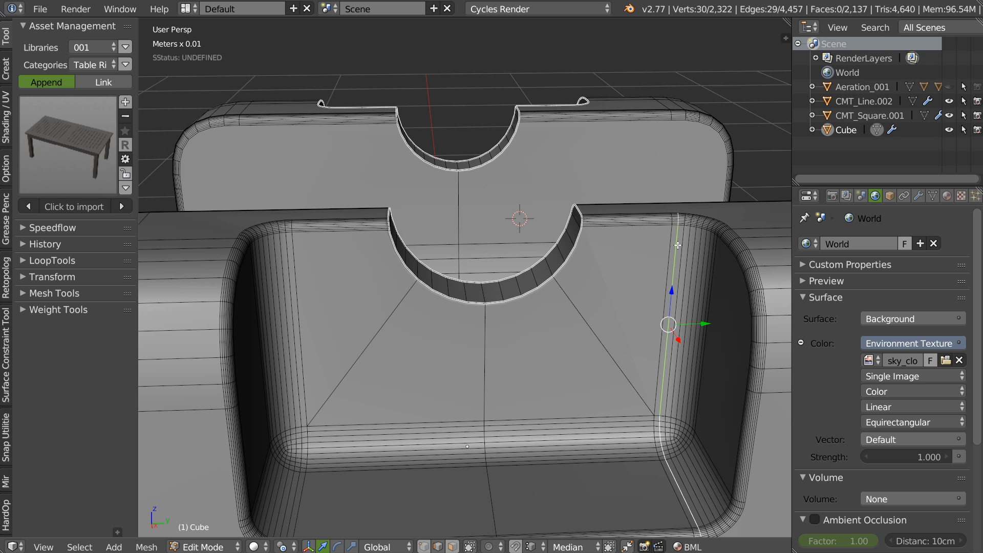
alt+right_click(639, 227)
alt+shift+right_click(735, 279)
alt+shift+right_click(733, 449)
middle_drag(697, 442, 473, 370)
alt+shift+right_click(392, 340)
alt+shift+right_click(351, 206)
alt+shift+right_click(412, 135)
alt+shift+right_click(459, 136)
key(space)
click(374, 124)
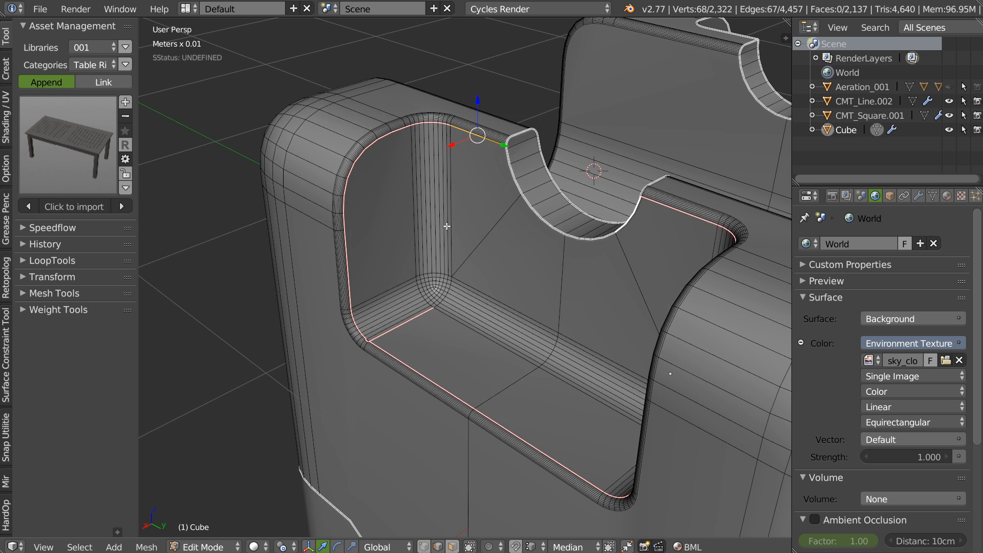
Undo the last two operations on the block's mesh
key(Tab)
middle_drag(457, 193, 613, 173)
scroll(599, 177, up, 2)
scroll(696, 111, down, 2)
key(Tab)
middle_drag(542, 191, 479, 139)
key(ctrl+z)
key(ctrl+z)
Add a loop cut across the rounded vertical inner corner on each side of the recess
key(ctrl+r)
click(411, 213)
click(407, 209)
key(ctrl+r)
click(603, 181)
click(603, 182)
Connect the half-round notch's edge vertices to the new corner-cut vertices on both sides of the recess's back wall
key(Tab)
alt+shift+right_click(379, 153)
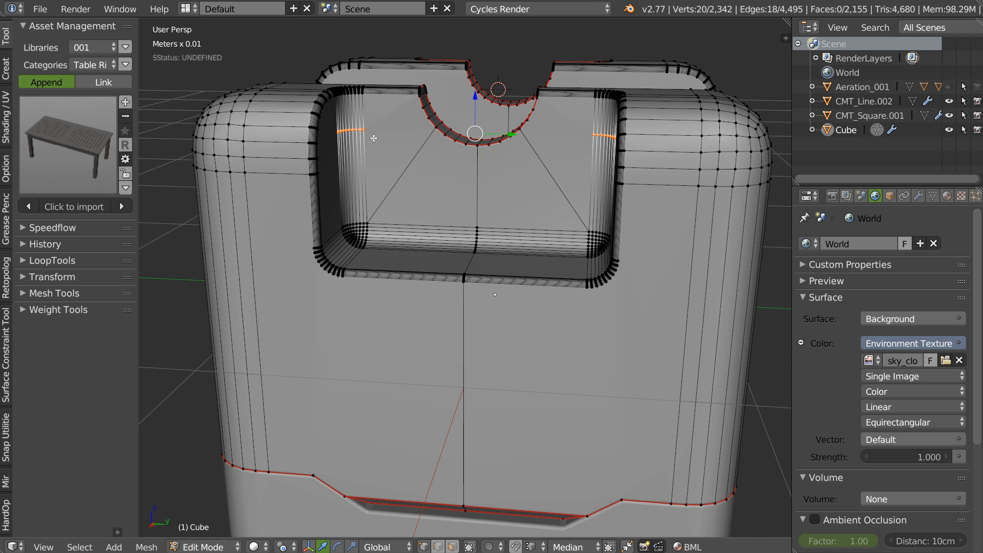
scroll(432, 114, up, 3)
right_click(446, 96)
shift+right_click(361, 124)
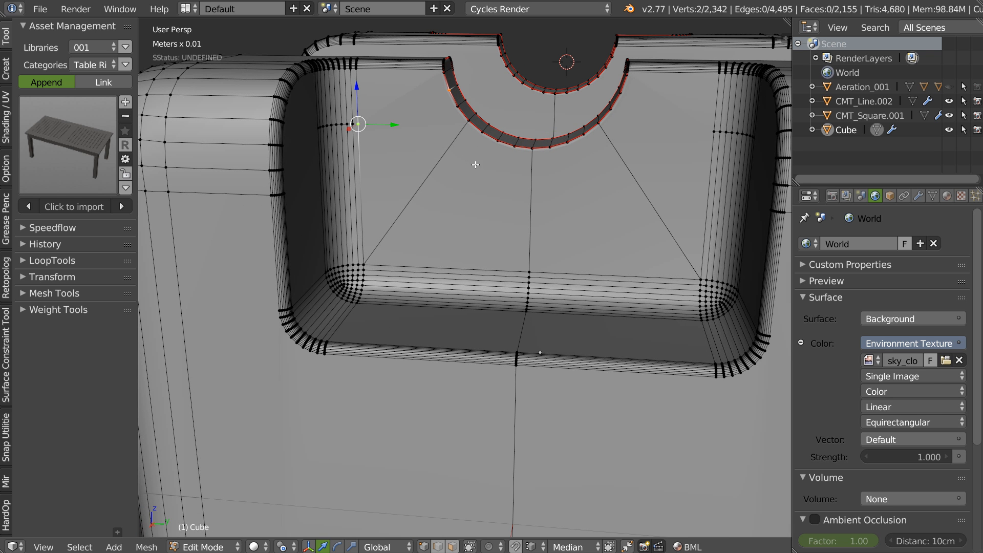
key(j)
right_click(628, 94)
shift+right_click(715, 132)
key(Tab)
Symmetrize the upper block's mesh with Speedflow
middle_drag(558, 139, 535, 180)
scroll(535, 180, down, 3)
key(q)
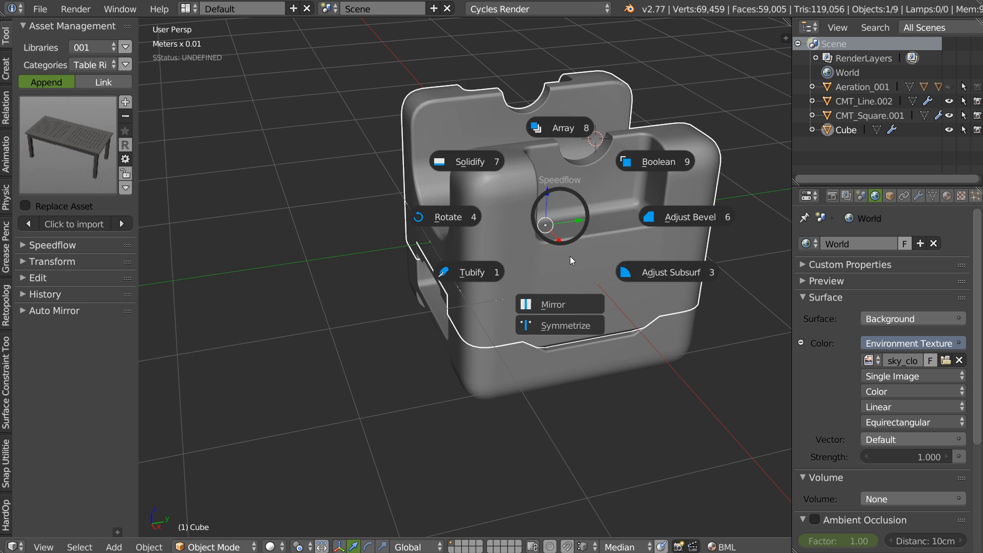
click(565, 326)
click(566, 327)
middle_drag(516, 201, 513, 232)
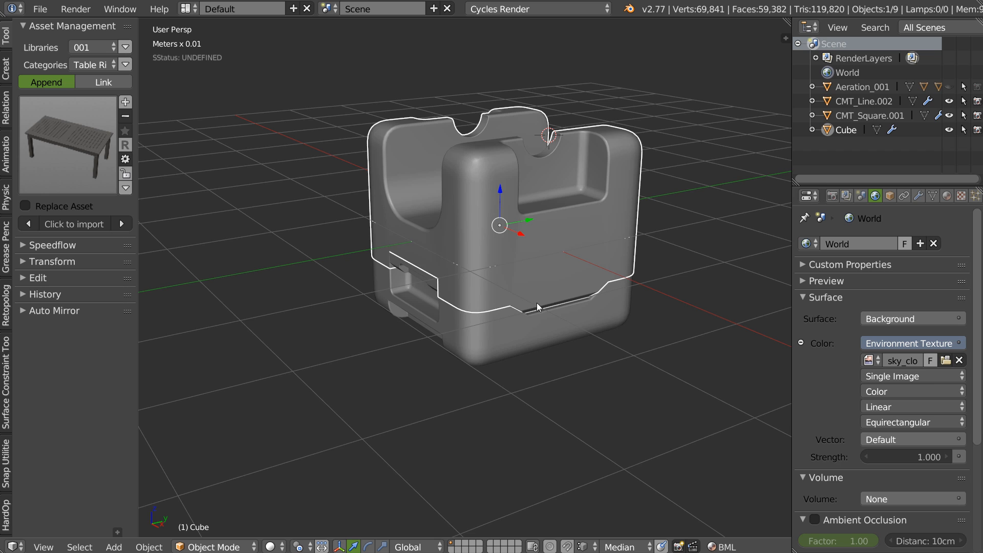
Preview the whole model in rendered shading and return to solid shading
mouse_move(540, 303)
middle_down()
mouse_move(440, 271)
mouse_move(477, 271)
middle_up()
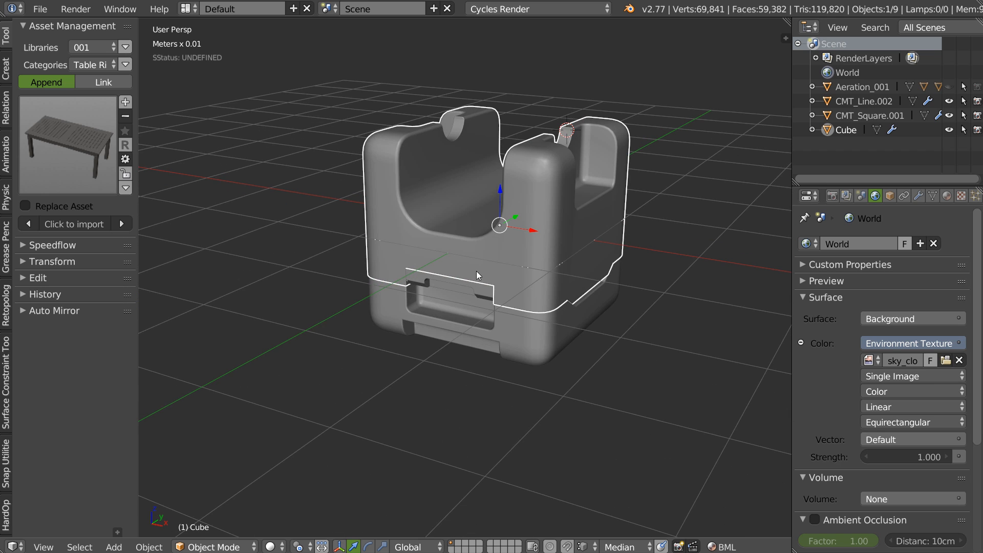
key(z)
click(540, 220)
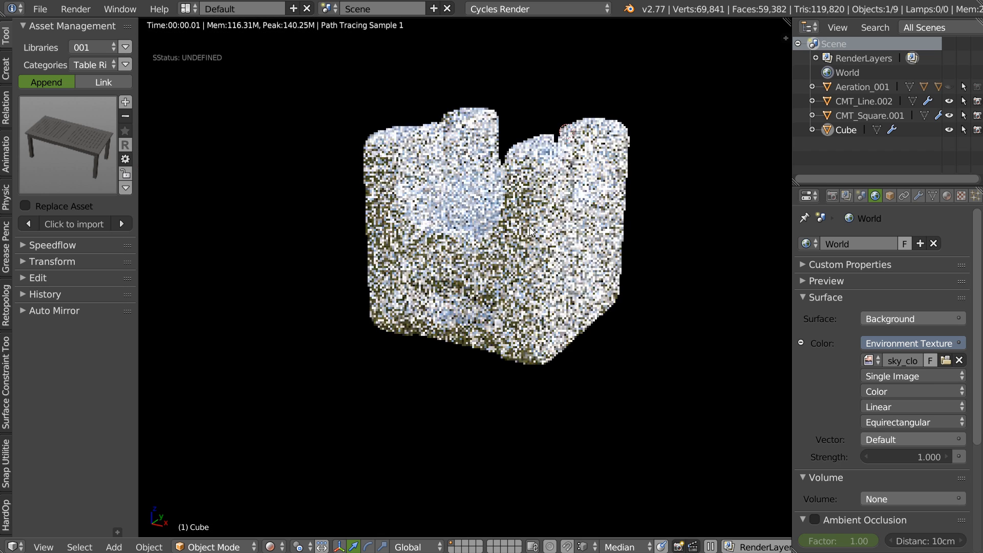
scroll(523, 242, up, 3)
shift+middle_drag(570, 207, 542, 241)
scroll(542, 241, up, 1)
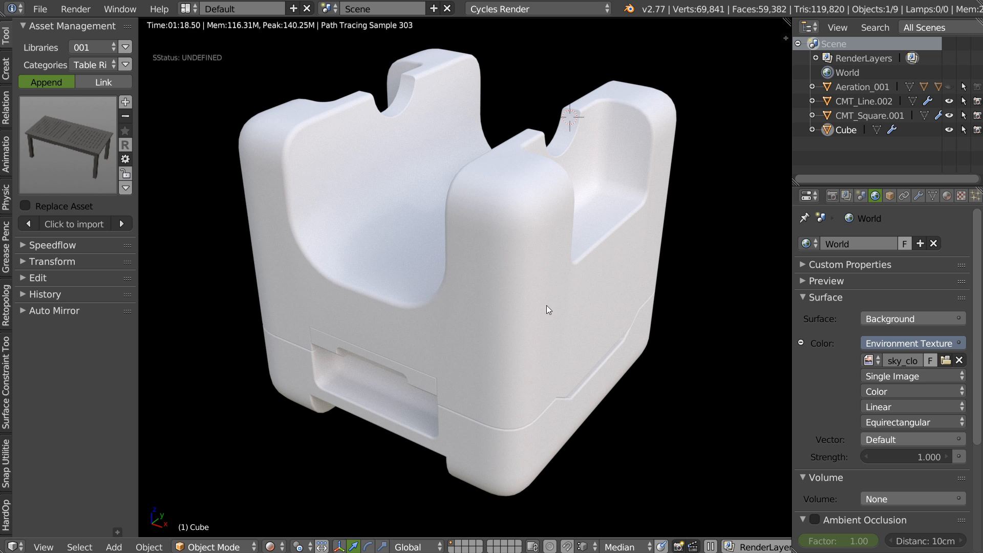
middle_drag(547, 306, 555, 305)
key(z)
click(531, 208)
Run Clean Faces on the large flat faces on both halves of the block's side below the recess
middle_drag(539, 270, 454, 314)
key(Tab)
right_click(459, 311)
key(q)
click(354, 394)
key(q)
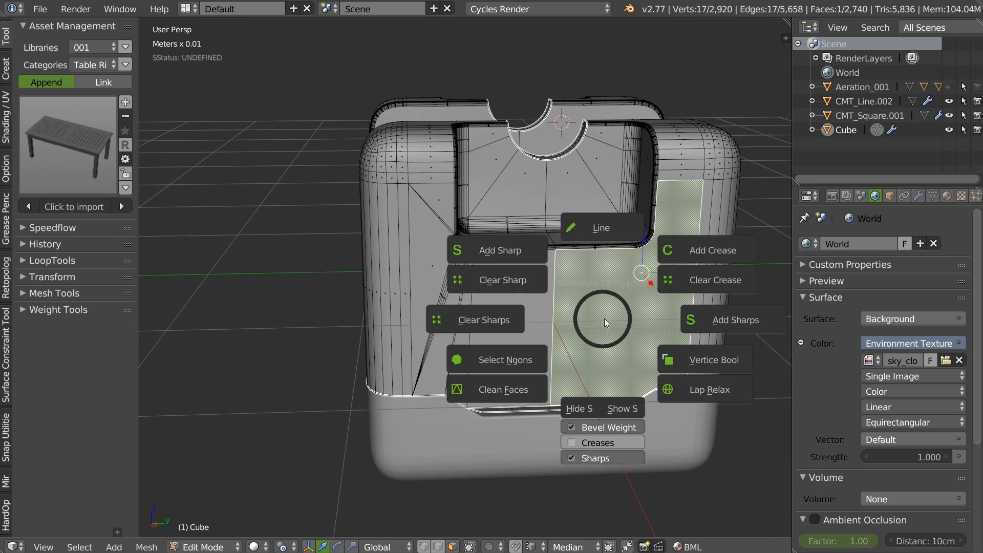
click(490, 383)
Run Clean Faces on all faces of the recess's back wall around the half-round notch, and leave mesh editing
middle_drag(491, 328, 543, 248)
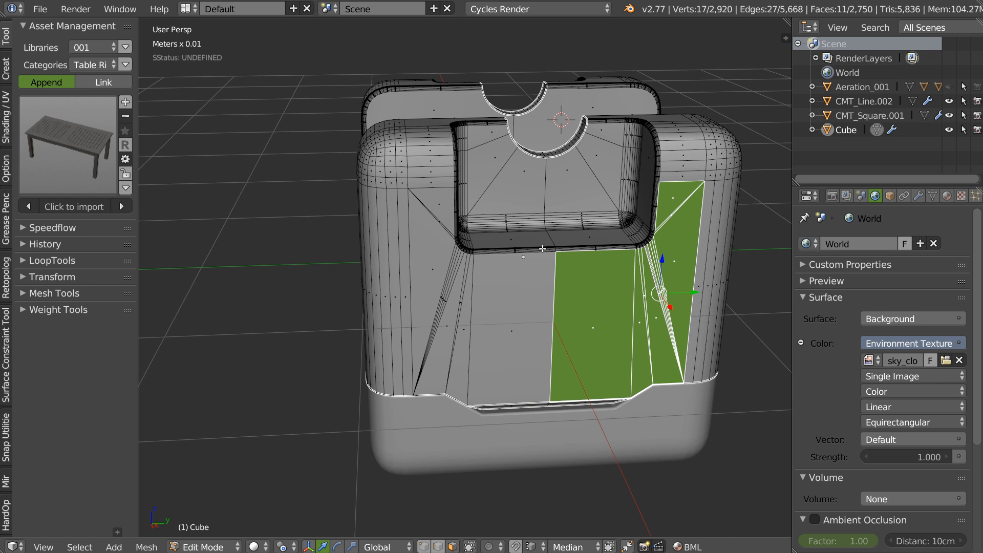
right_click(479, 163)
key(q)
click(400, 222)
right_click(497, 166)
shift+right_click(535, 196)
shift+right_click(568, 183)
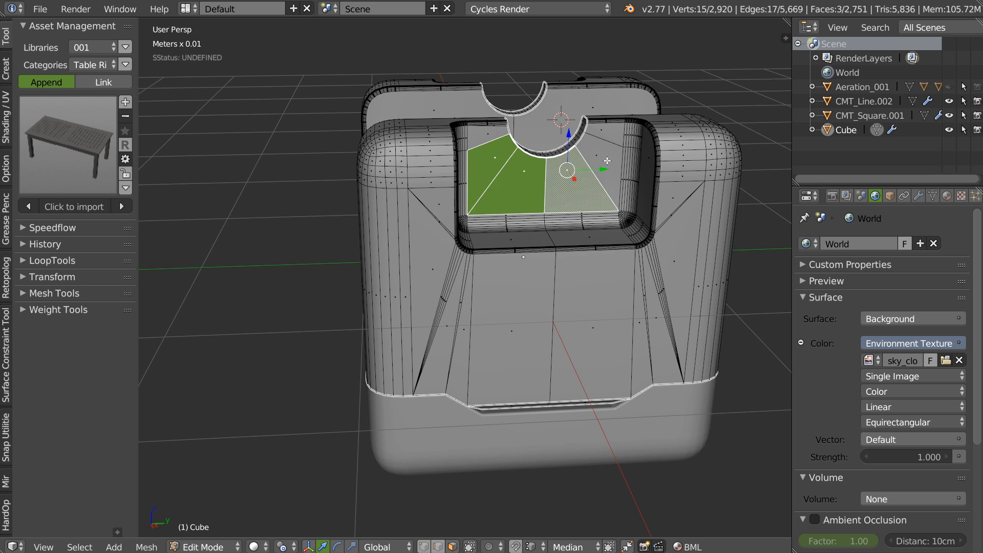
shift+right_click(600, 165)
shift+right_click(602, 135)
key(q)
click(482, 210)
middle_drag(532, 215, 505, 253)
scroll(515, 198, up, 2)
scroll(509, 272, down, 1)
key(Tab)
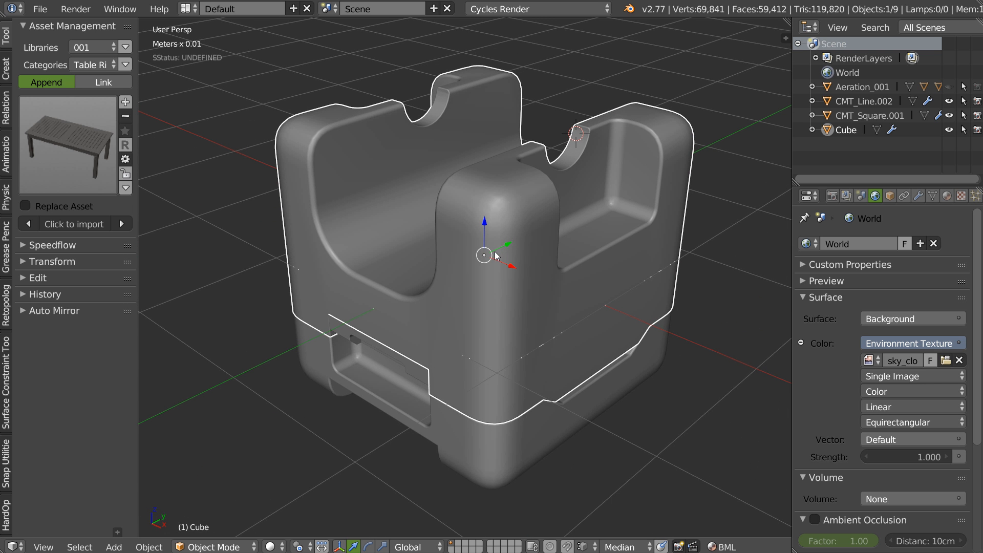
Examine the block's surface shading, recesses and cutouts from all sides and from below
middle_drag(605, 169, 406, 164)
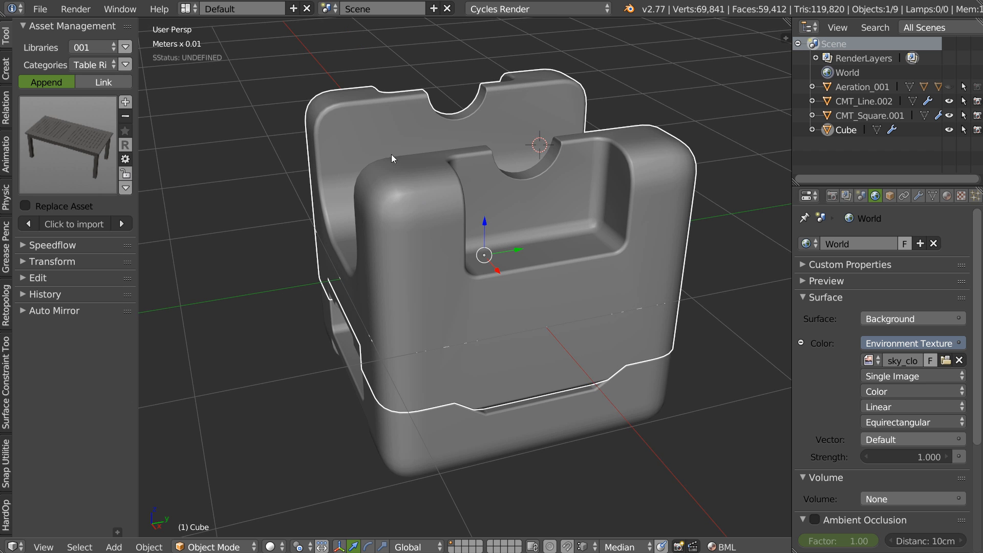
middle_drag(546, 247, 474, 182)
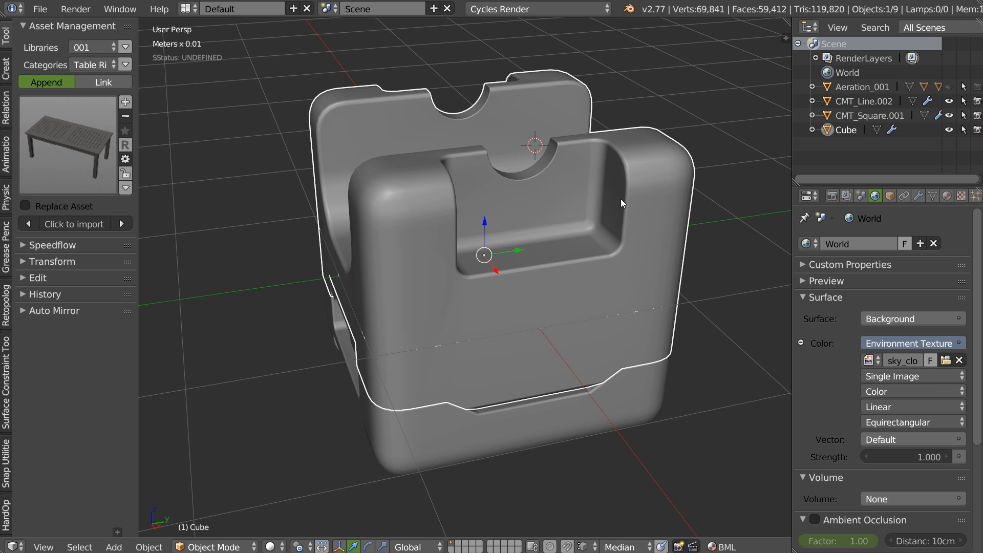
middle_drag(563, 173, 426, 253)
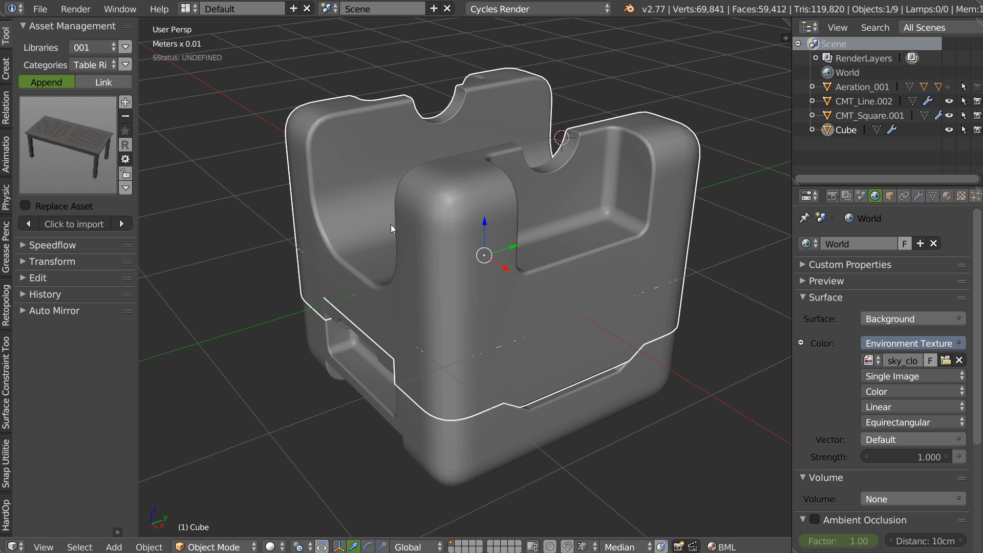
mouse_move(414, 217)
middle_down()
mouse_move(421, 233)
mouse_move(442, 220)
mouse_move(429, 224)
middle_up()
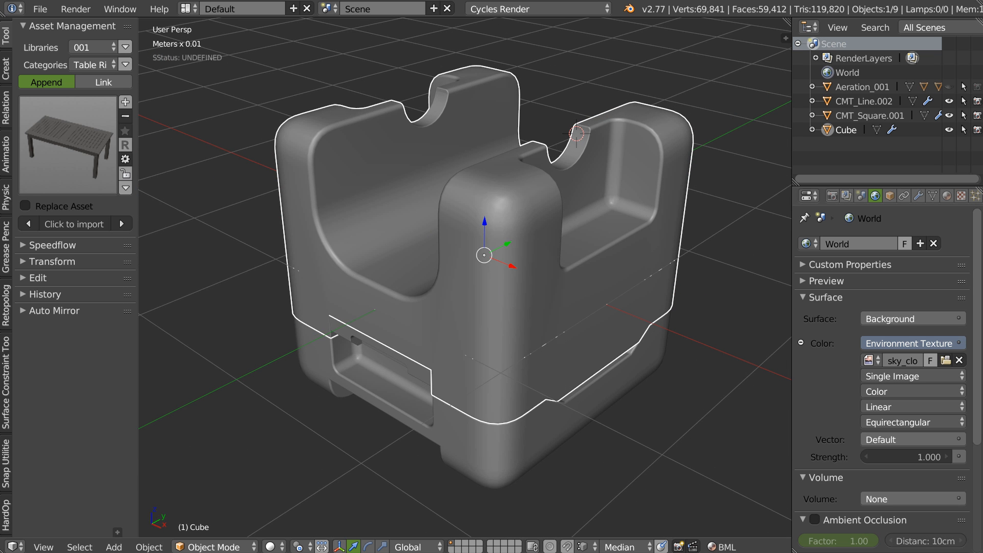
middle_drag(526, 322, 542, 264)
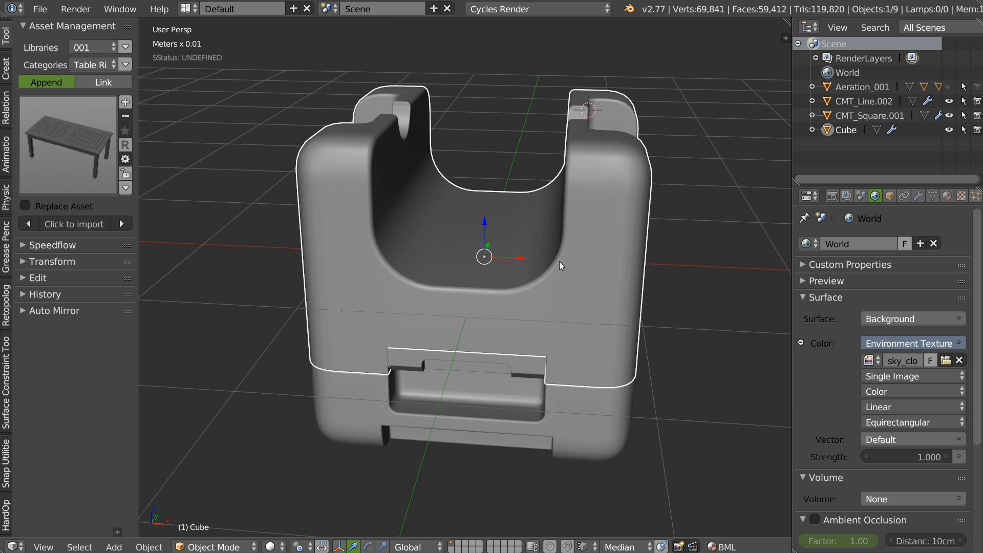
middle_drag(462, 253, 638, 253)
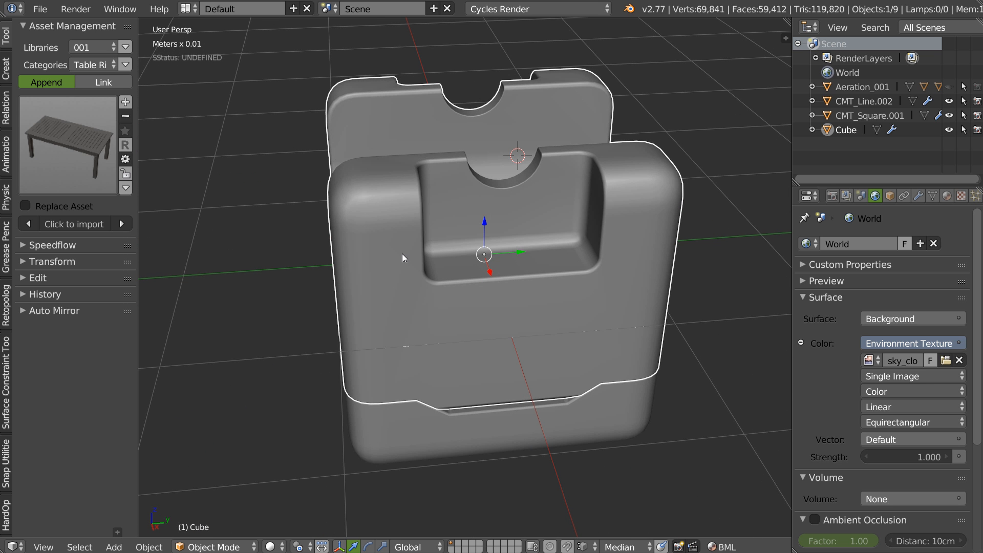
middle_drag(373, 236, 436, 236)
scroll(435, 238, down, 4)
middle_drag(358, 261, 447, 161)
scroll(477, 255, up, 2)
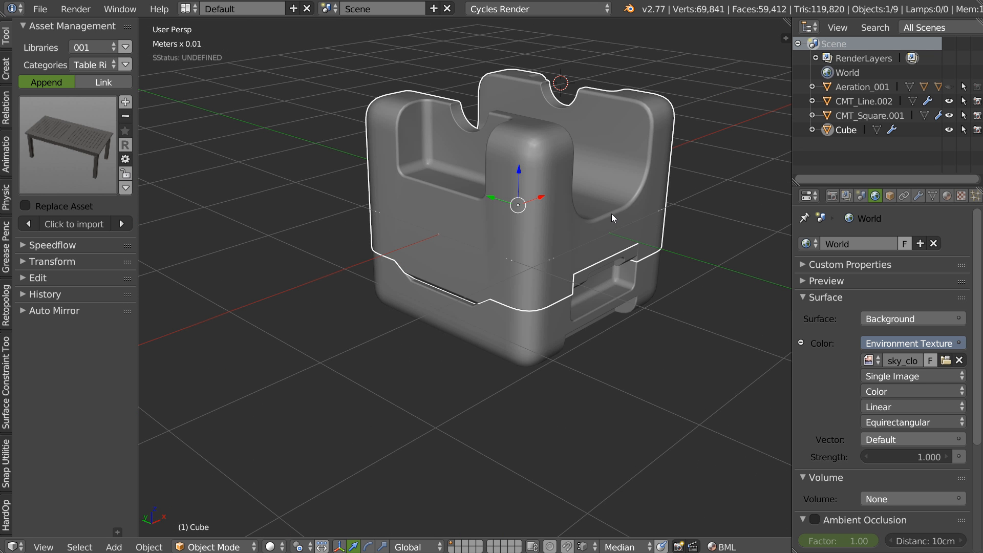
middle_drag(491, 321, 489, 207)
middle_drag(487, 284, 365, 162)
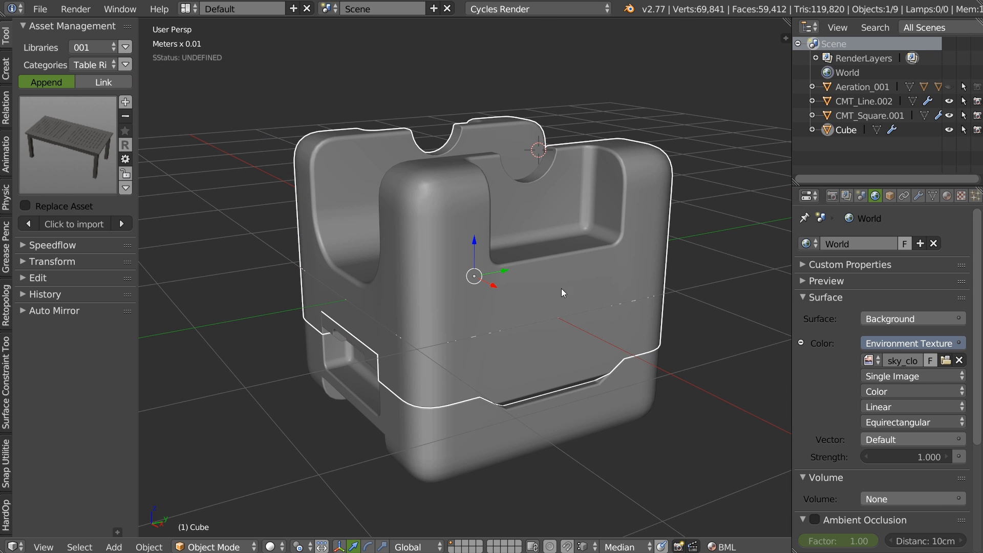
middle_drag(491, 337, 476, 193)
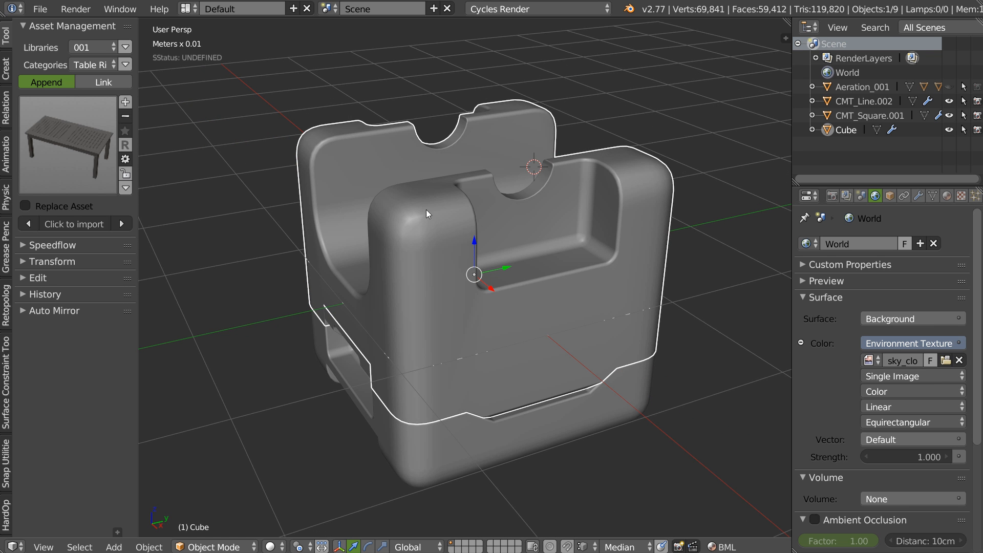
middle_drag(416, 273, 407, 253)
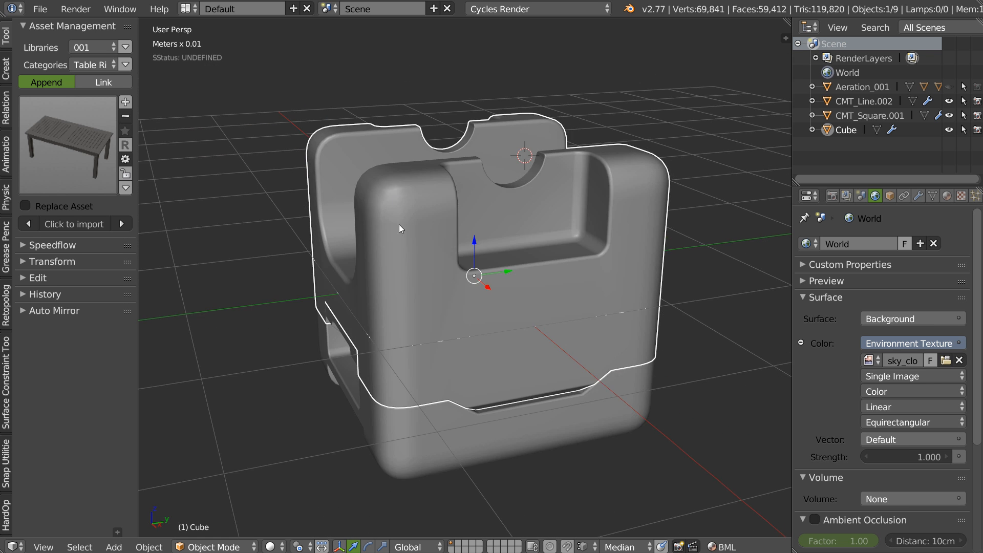
middle_drag(495, 231, 508, 228)
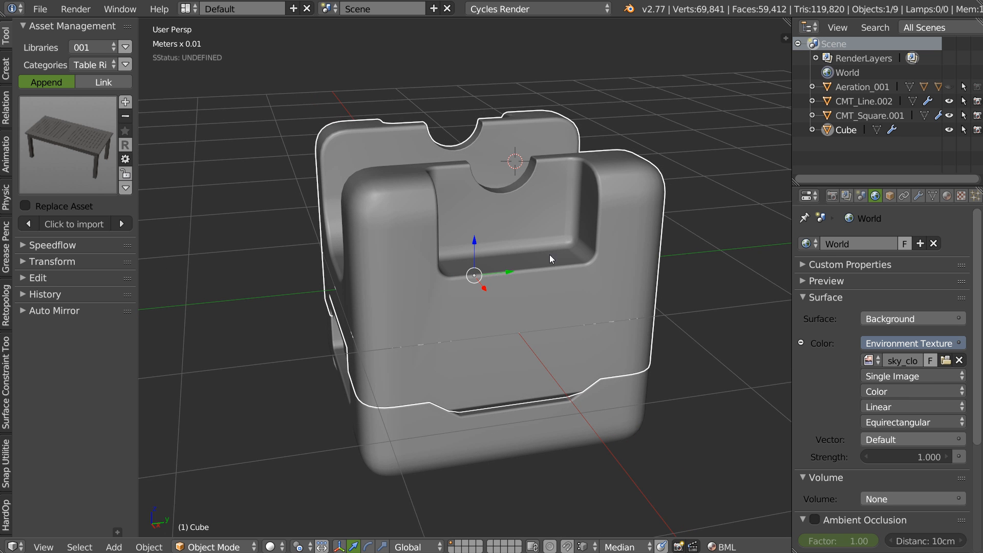
middle_drag(577, 265, 509, 242)
key(Tab)
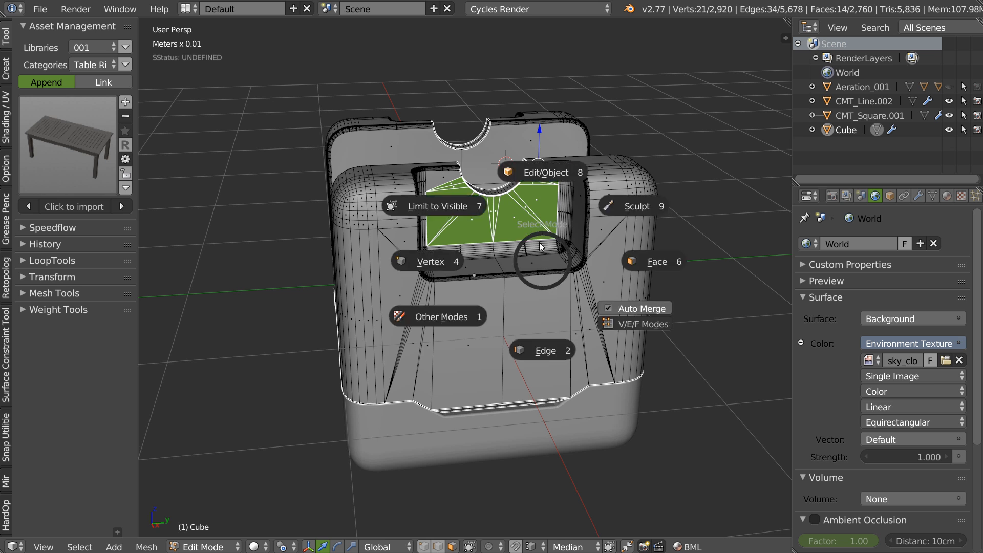
key(Tab)
middle_drag(495, 201, 360, 213)
middle_drag(496, 275, 596, 279)
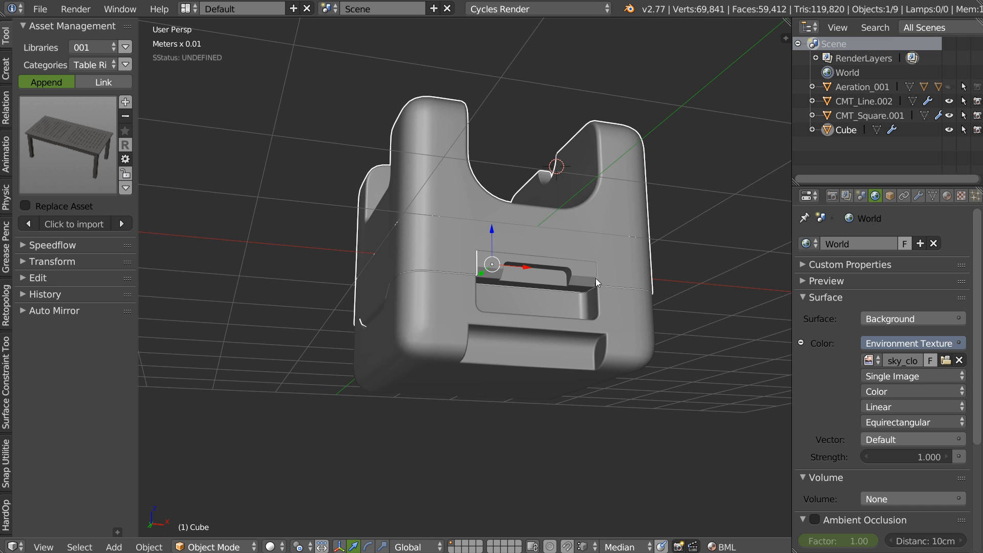
scroll(596, 282, up, 3)
middle_drag(551, 231, 429, 303)
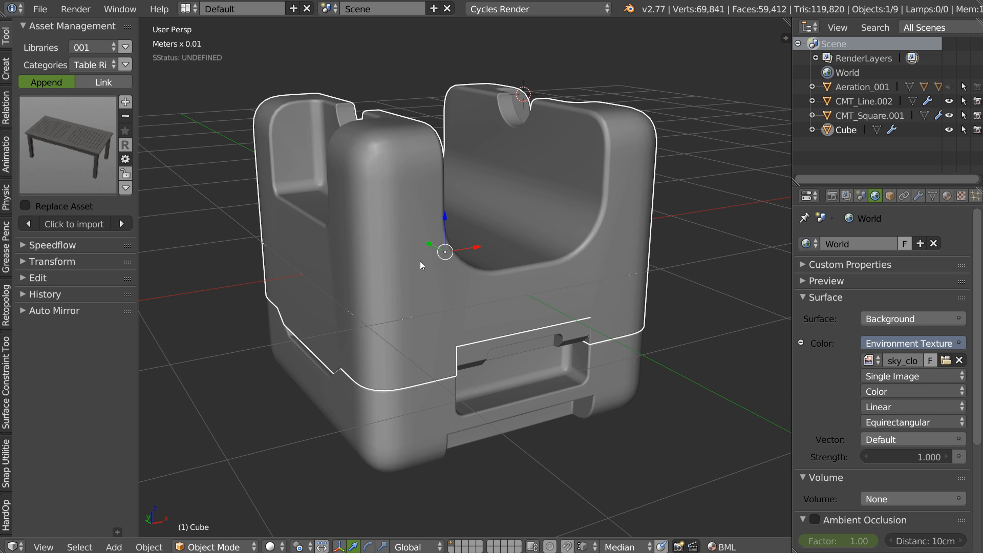
middle_drag(419, 264, 397, 223)
middle_drag(275, 195, 520, 140)
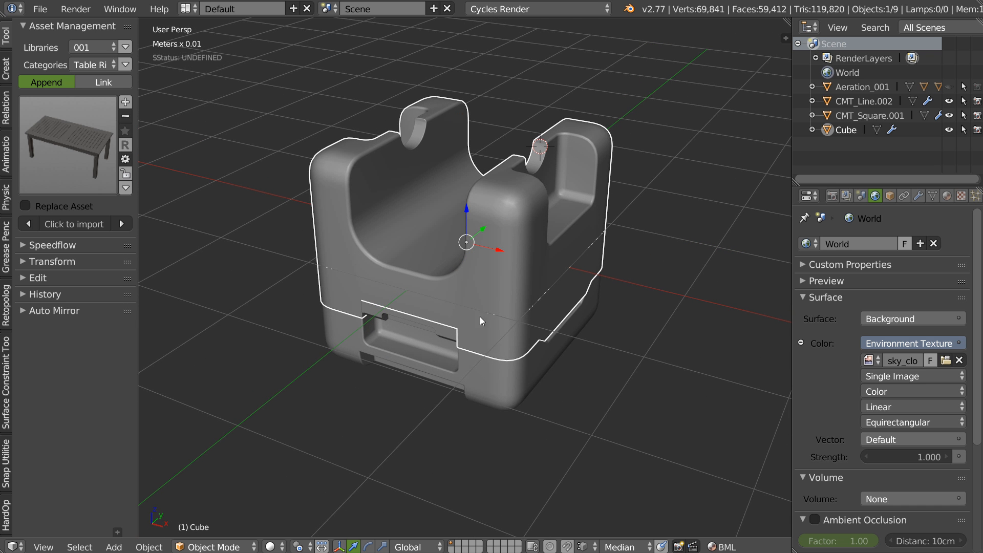
middle_drag(570, 221, 495, 193)
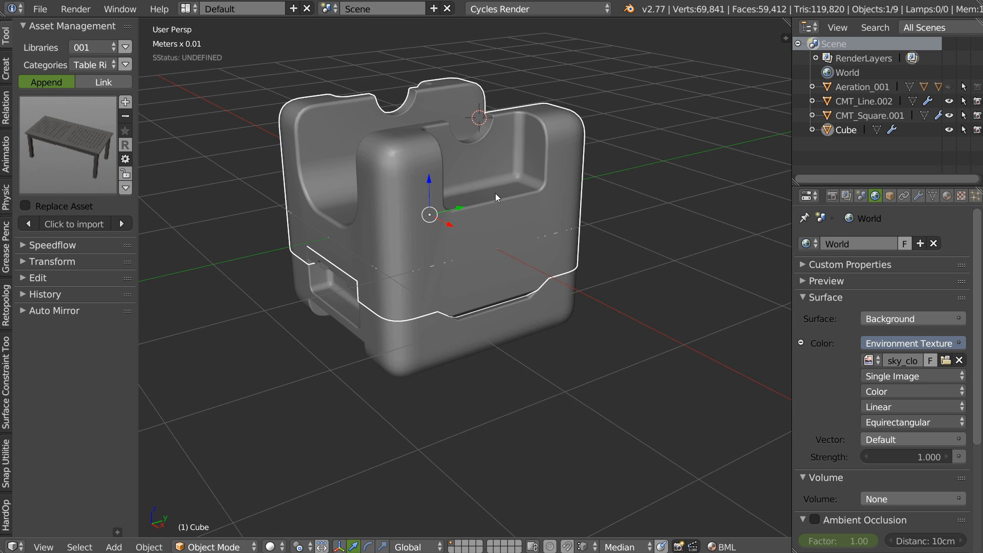
Add a cylinder and rotate it 90 degrees about the Y axis
right_click(489, 257)
click(542, 347)
middle_drag(541, 346, 524, 245)
right_click(543, 230)
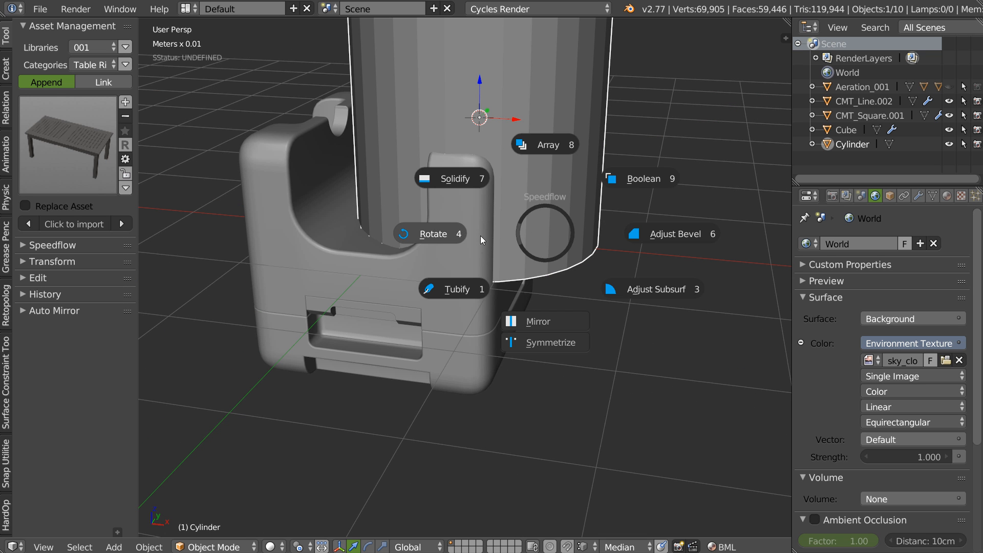
click(421, 236)
key(y)
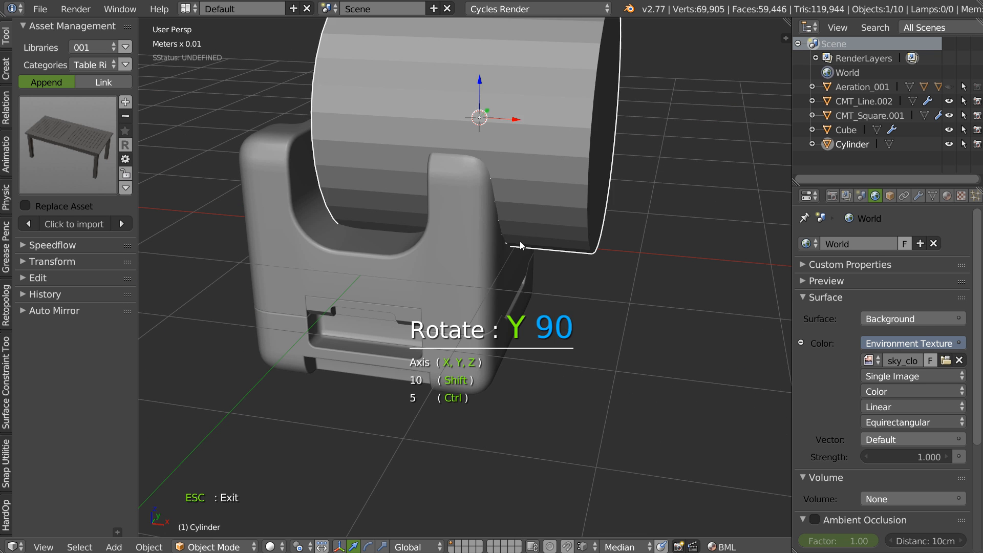
click(514, 246)
Lower the cylinder along Z, scale it down and shift it along X toward the recessed side of the block
middle_drag(584, 221, 552, 205)
drag(482, 79, 484, 224)
key(s)
click(510, 263)
middle_drag(509, 263, 512, 270)
drag(513, 269, 573, 282)
middle_drag(563, 279, 494, 259)
Fine-tune the cylinder's position so it protrudes from the flat side between the recess and the lower slot
scroll(577, 211, up, 2)
middle_drag(576, 211, 569, 202)
drag(531, 239, 528, 205)
middle_drag(561, 237, 518, 242)
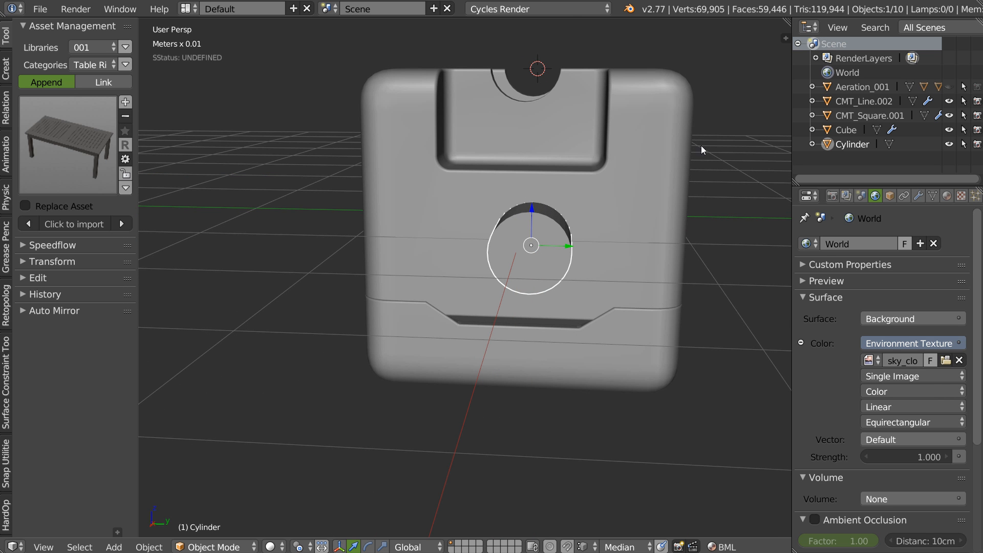
drag(569, 240, 551, 248)
middle_drag(550, 248, 530, 207)
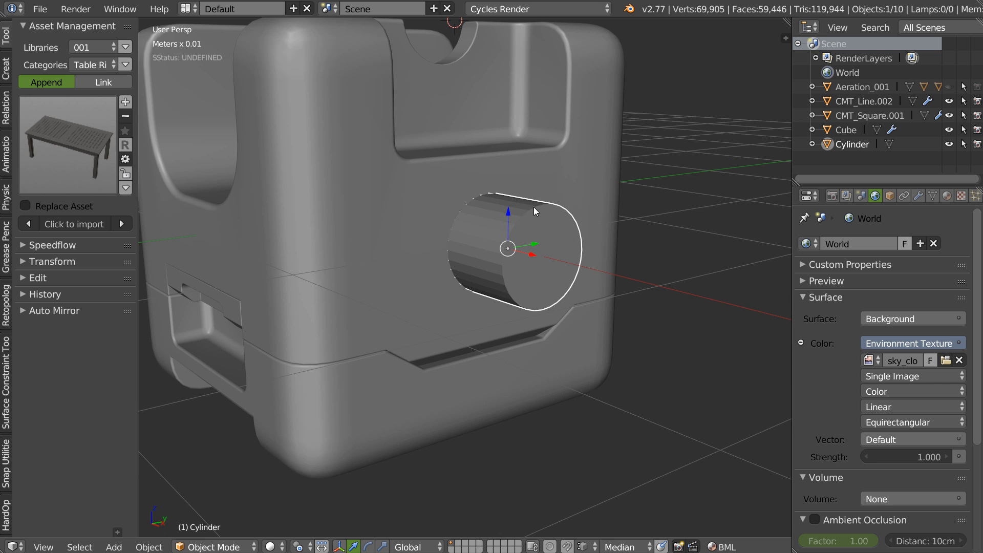
Bevel the cylinder with subdiv mode on, 6 segments, profile 0.43 and width 0.1
middle_drag(480, 229, 506, 251)
key(shift+space)
click(624, 251)
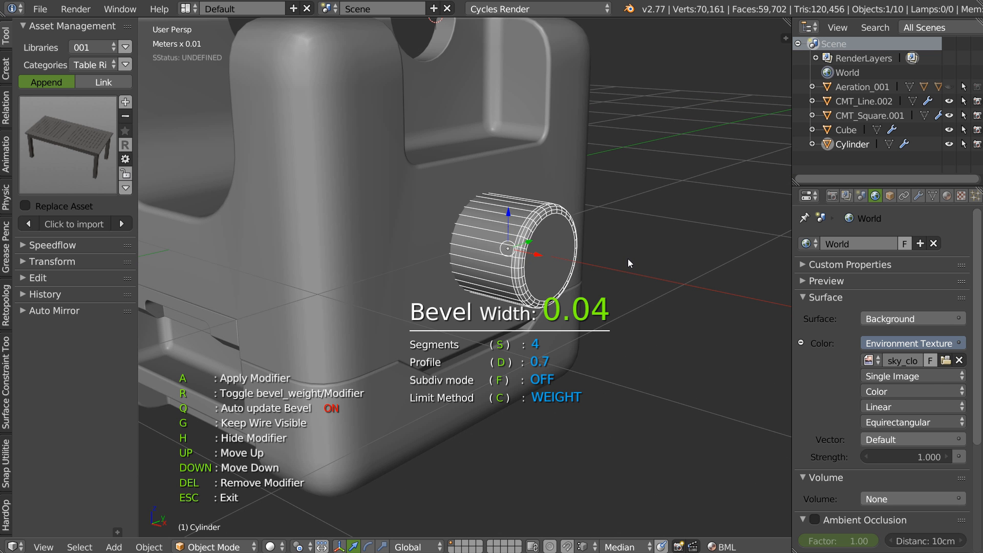
key(f)
key(s)
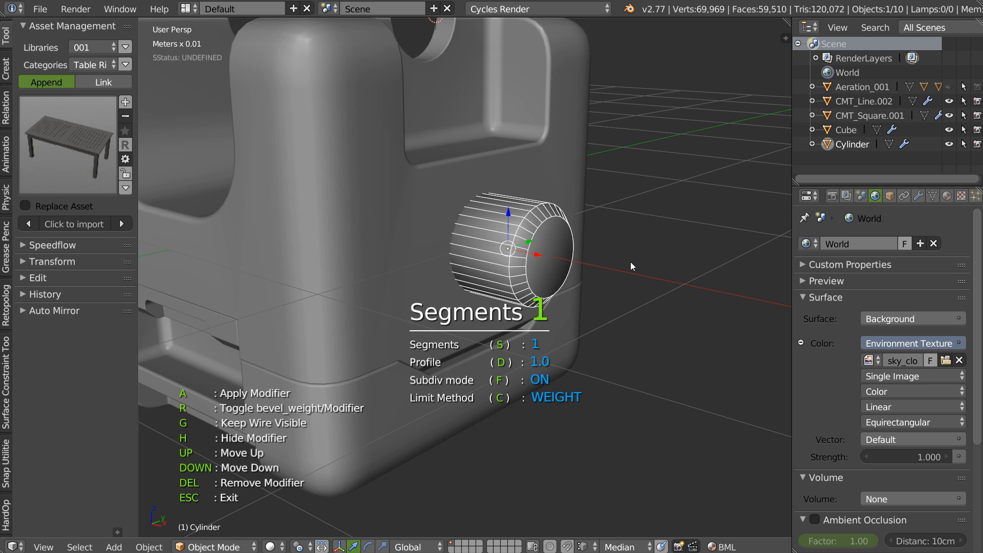
key(d)
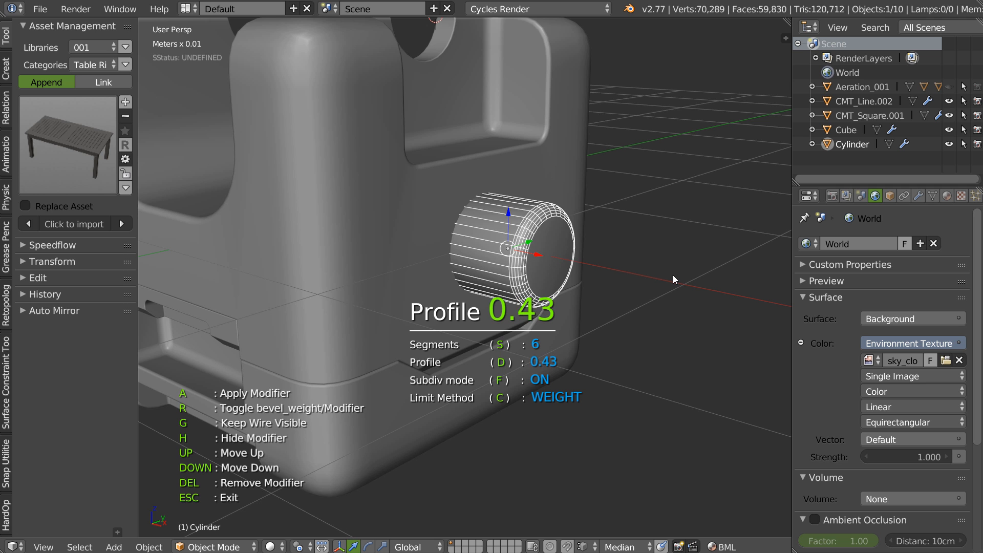
key(s)
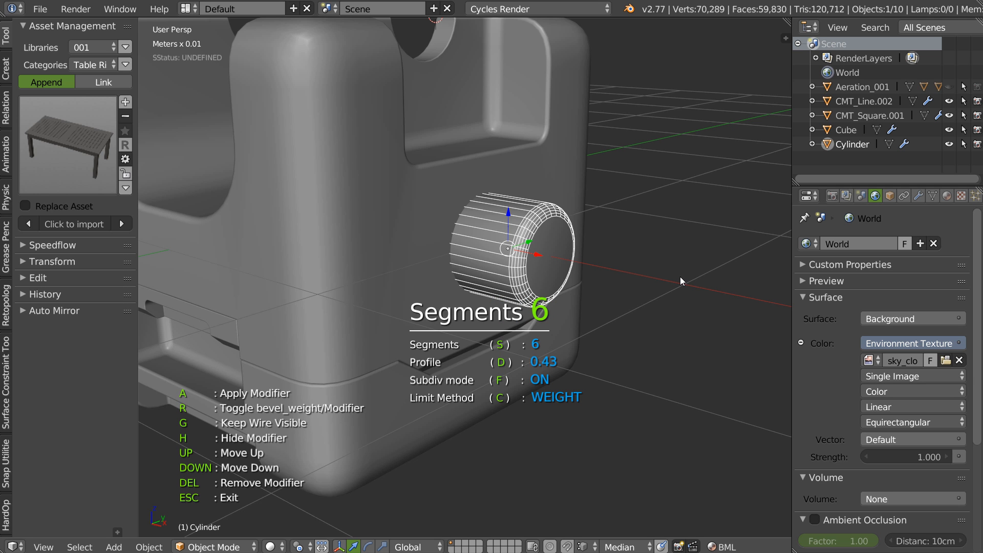
key(s)
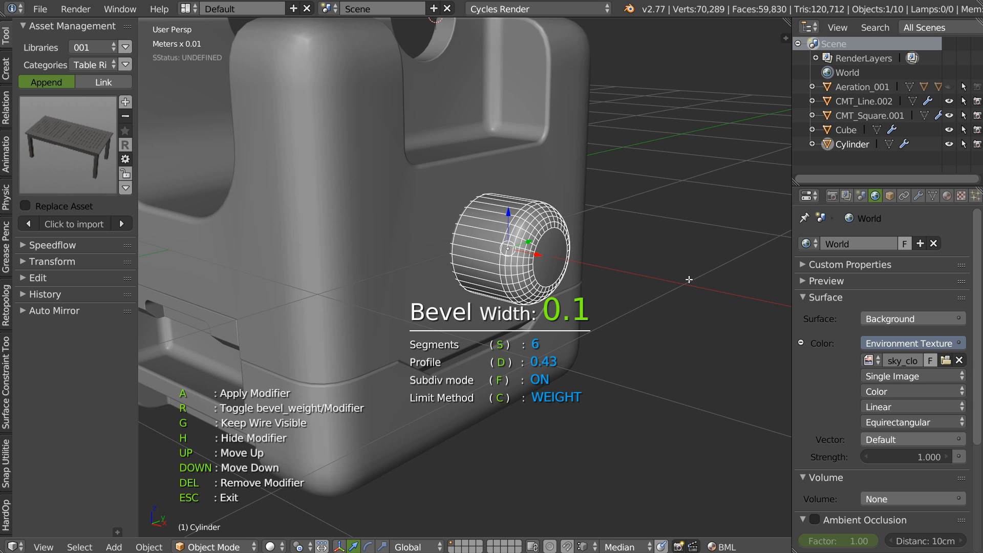
click(689, 278)
Select the edge loop at the cylinder's end against the block and lower its bevel weight
key(Tab)
key(Tab)
click(443, 195)
right_click(447, 197)
middle_drag(453, 238, 453, 227)
alt+right_click(434, 229)
drag(463, 233, 482, 238)
middle_drag(443, 248, 511, 212)
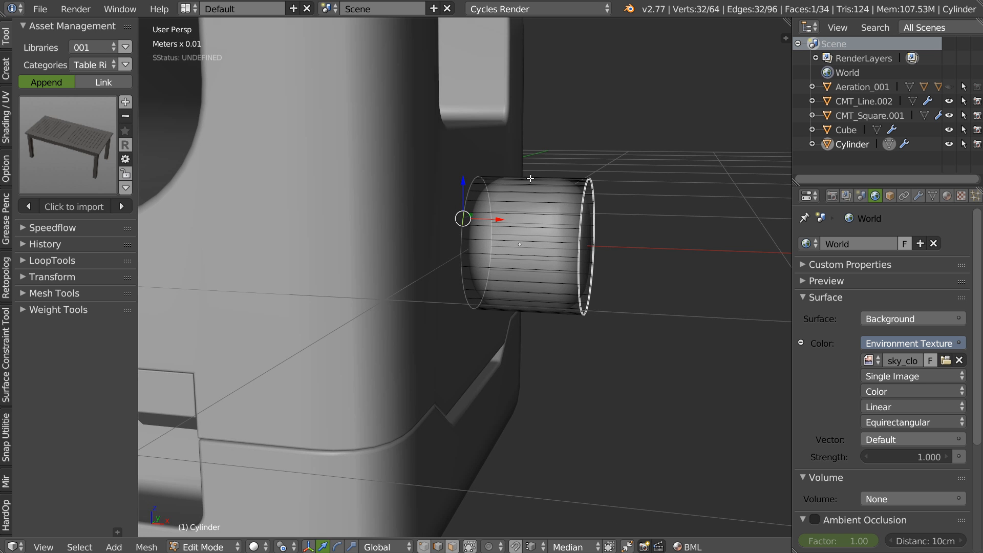
key(q)
click(629, 265)
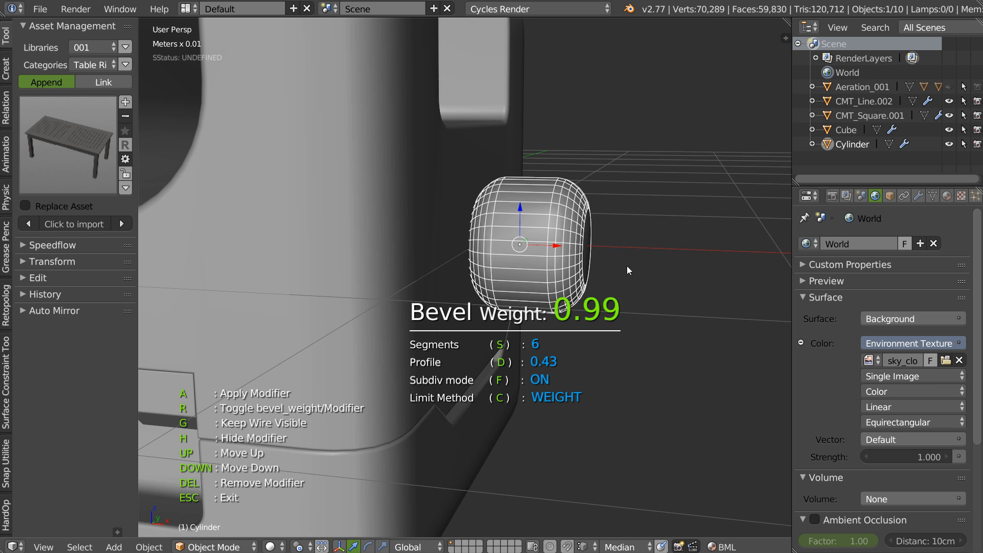
click(455, 260)
Move the cylinder's outer face along X closer to the block and inset it
key(Tab)
middle_drag(554, 262, 536, 266)
middle_drag(604, 260, 625, 265)
key(g)
key(x)
click(542, 255)
key(i)
click(591, 266)
Reduce the bevel weight of the inset face's edges and scale the inner face down
key(q)
click(667, 269)
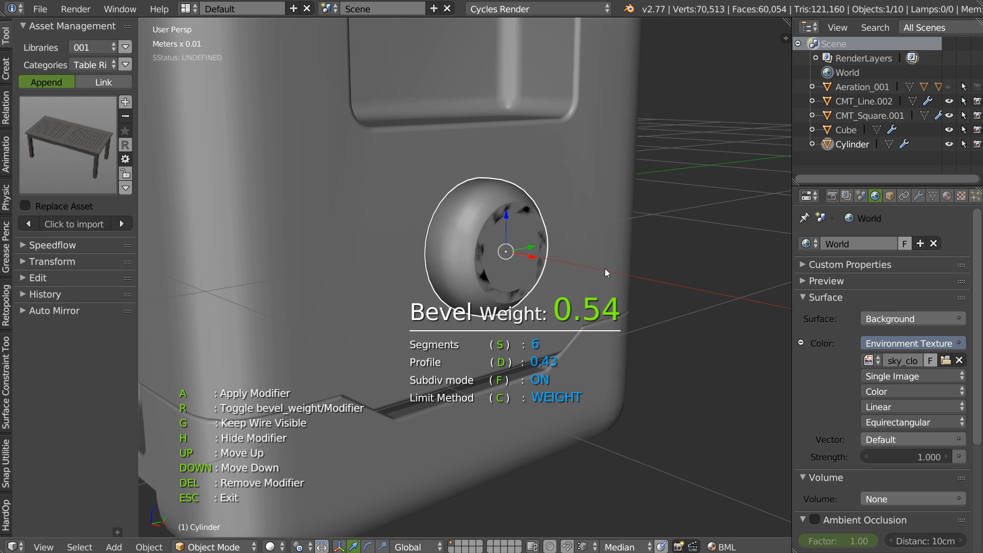
click(544, 279)
key(Tab)
key(s)
click(559, 279)
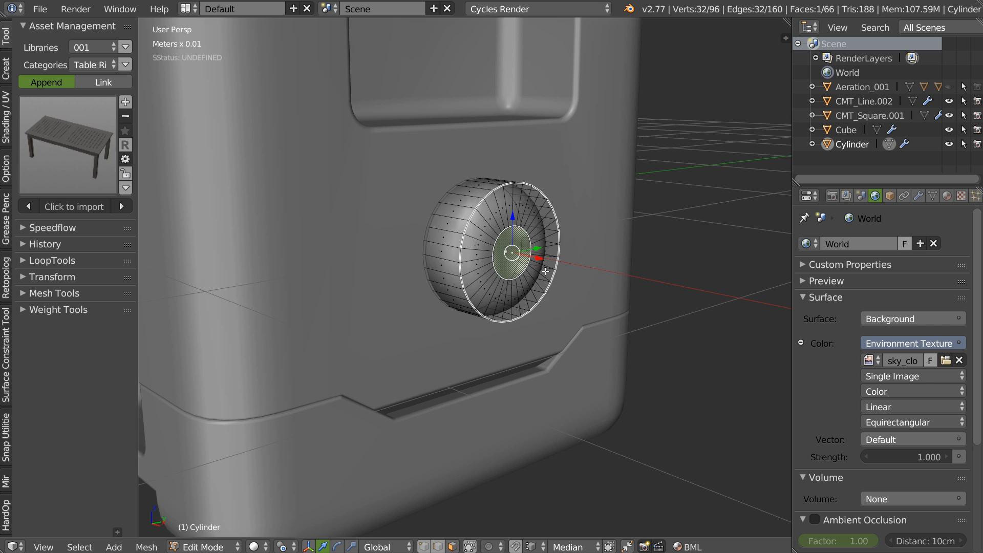
Adjust the bevel weight of the small inner face's edges to 0.21
middle_drag(520, 265, 550, 275)
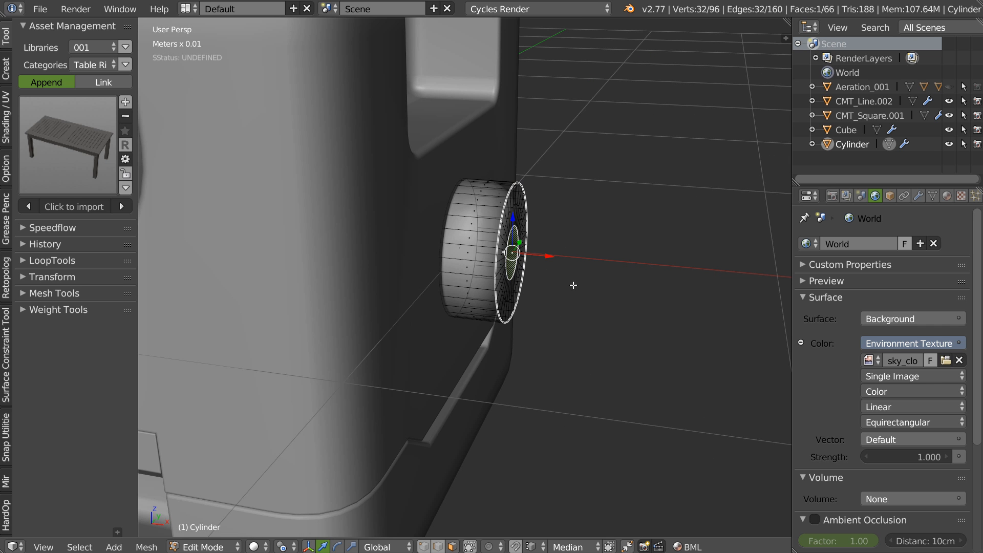
key(alt+s)
click(680, 287)
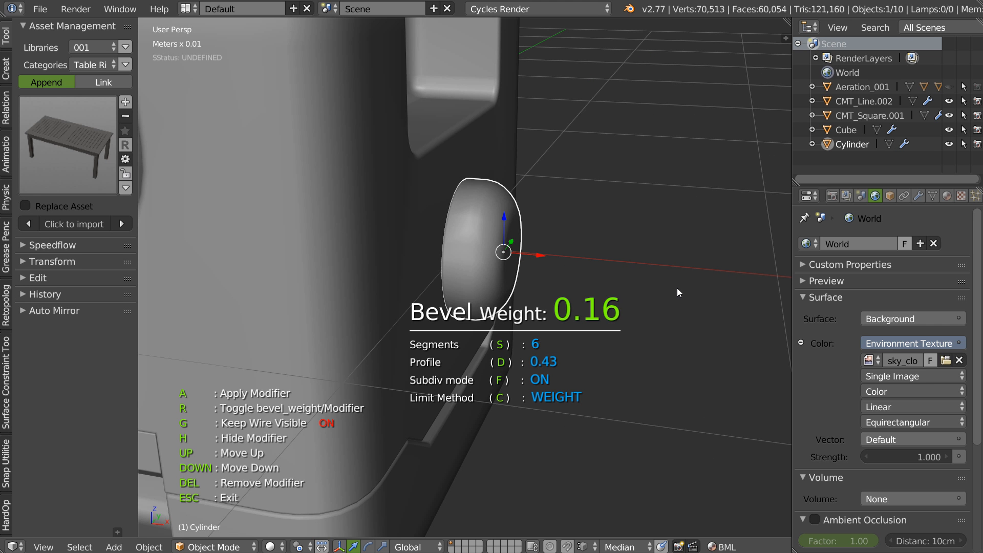
click(648, 291)
middle_drag(648, 291, 536, 258)
key(alt+s)
click(654, 260)
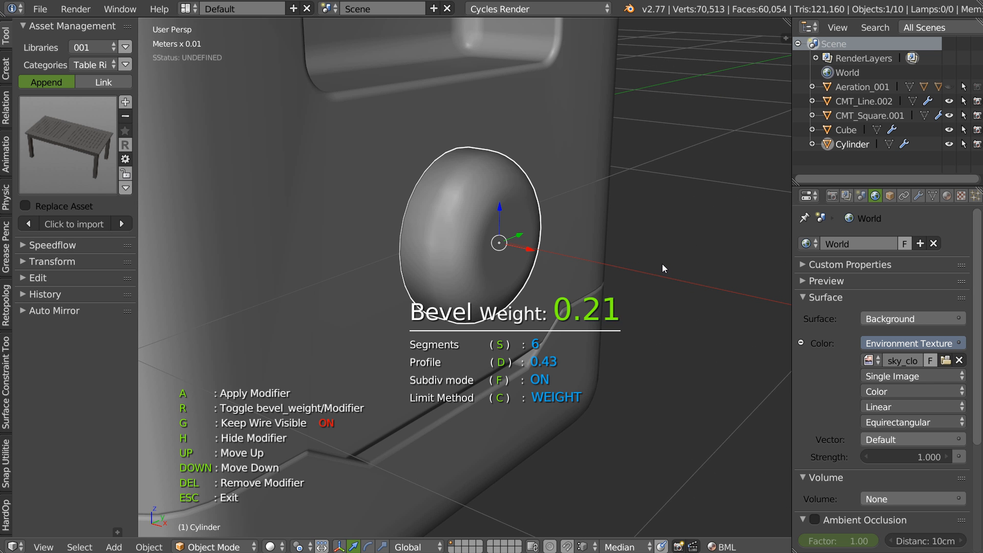
click(663, 265)
Set the cylinder's overall bevel width to 0.09
key(Tab)
click(549, 208)
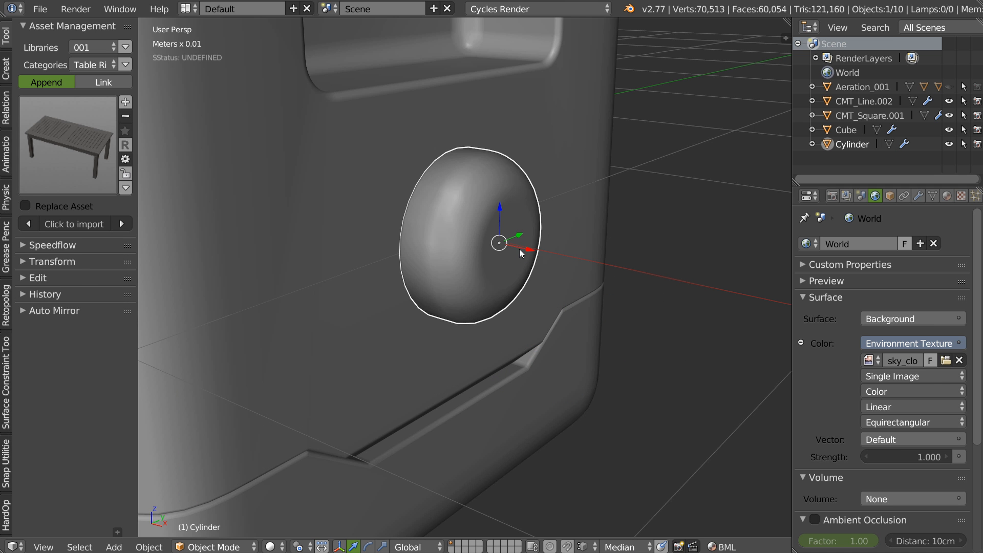
key(shift+z)
click(600, 257)
middle_drag(541, 273, 505, 264)
key(space)
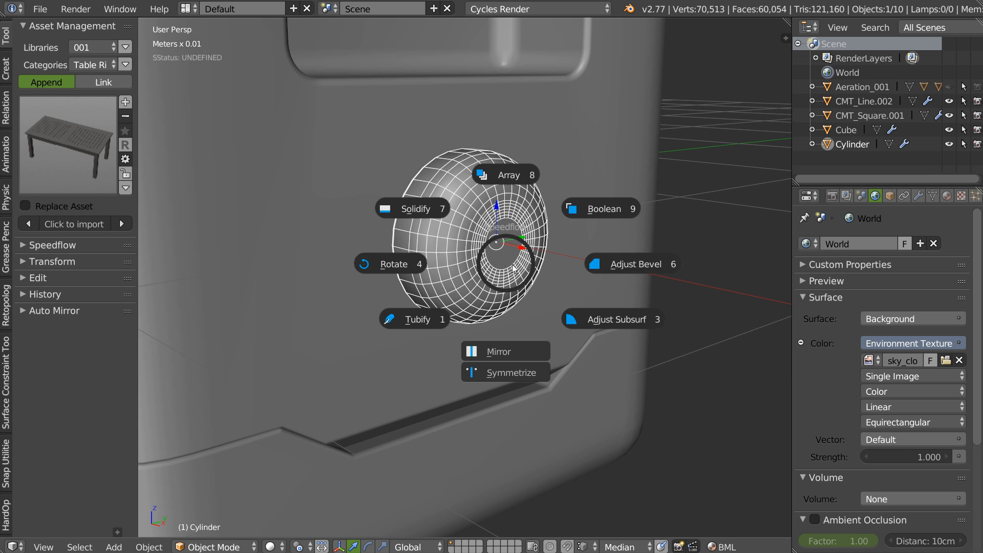
click(627, 267)
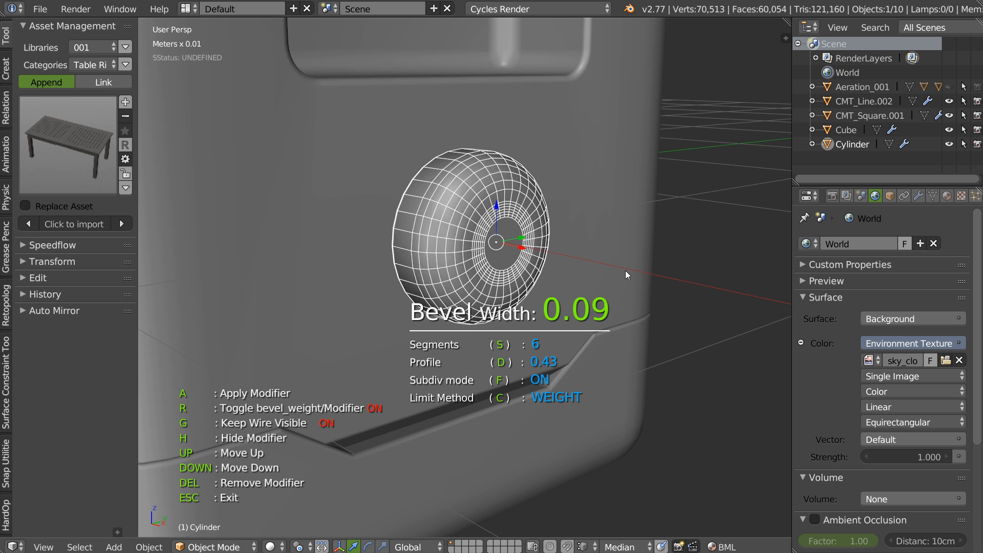
click(625, 270)
Extrude the inner face outward twice and scale the end down to form a peg with a tapered tip
key(Tab)
middle_drag(518, 257, 533, 261)
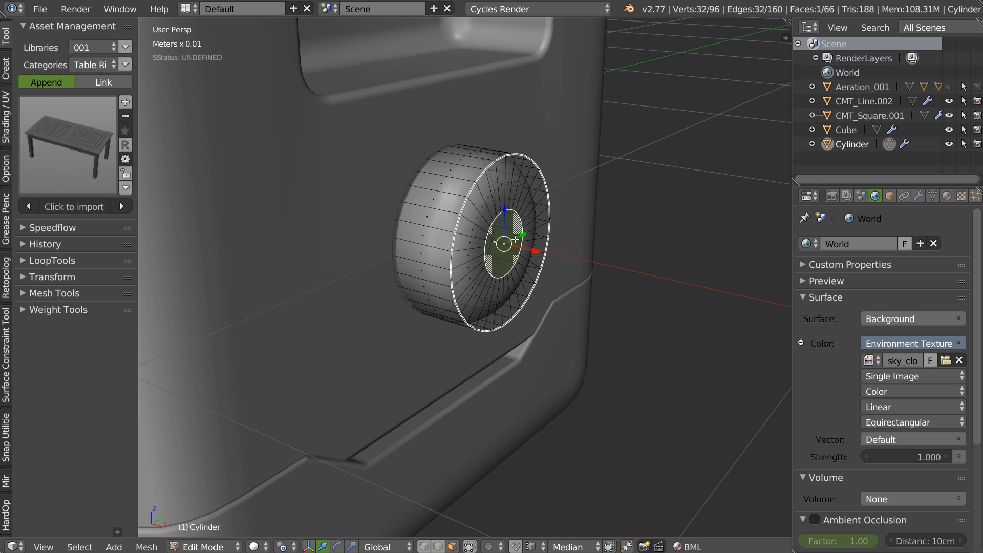
key(e)
click(585, 275)
key(e)
click(592, 276)
key(s)
click(588, 279)
Set a bevel weight of 0.05 on the two edge loops of the peg's tapered tip
middle_drag(564, 280, 502, 284)
alt+right_click(547, 218)
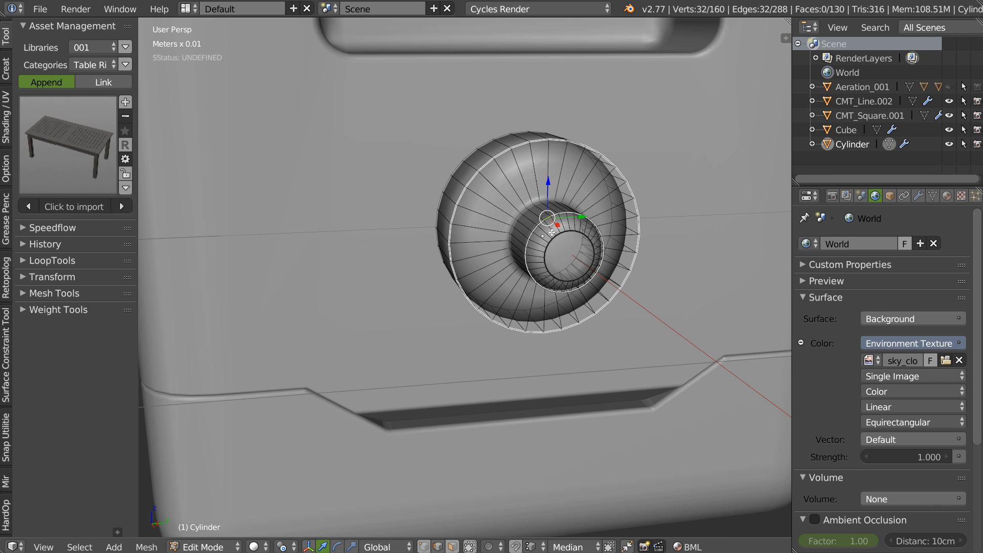
alt+shift+right_click(553, 239)
middle_drag(553, 251, 573, 272)
key(space)
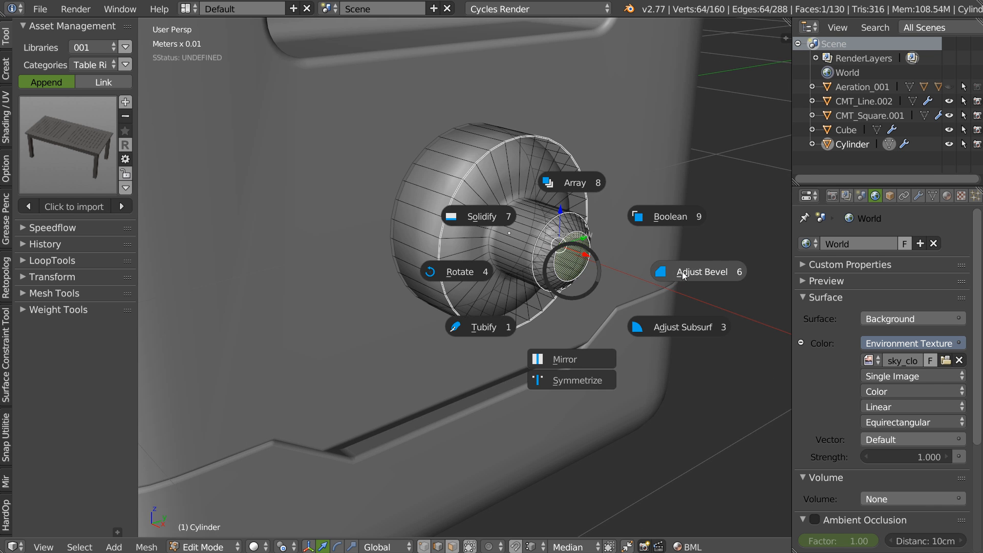
click(682, 273)
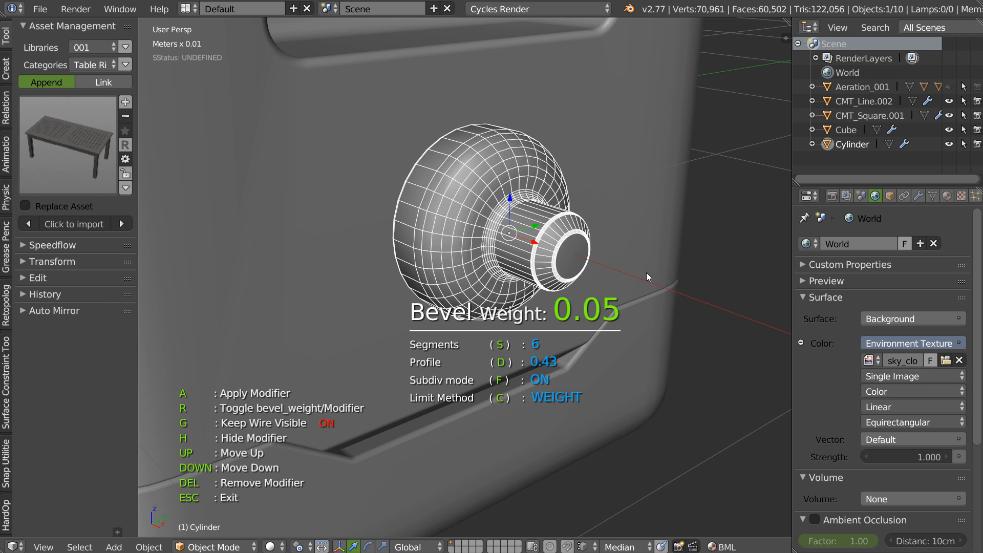
click(646, 273)
Select the cylinder's outer rim loop and set its bevel weight to 0.49
middle_drag(573, 265, 554, 253)
alt+right_click(509, 209)
alt+right_click(475, 163)
key(space)
click(659, 220)
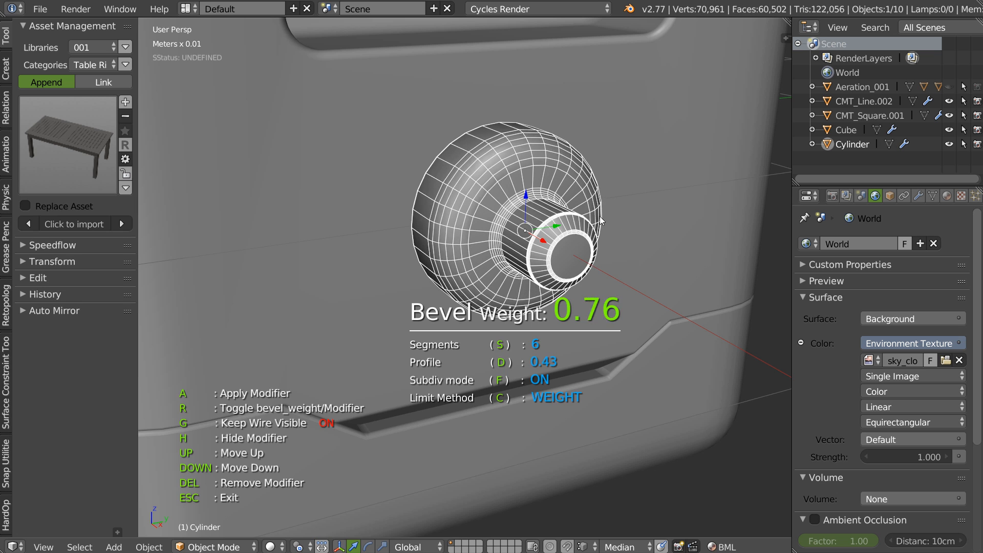
click(538, 218)
key(space)
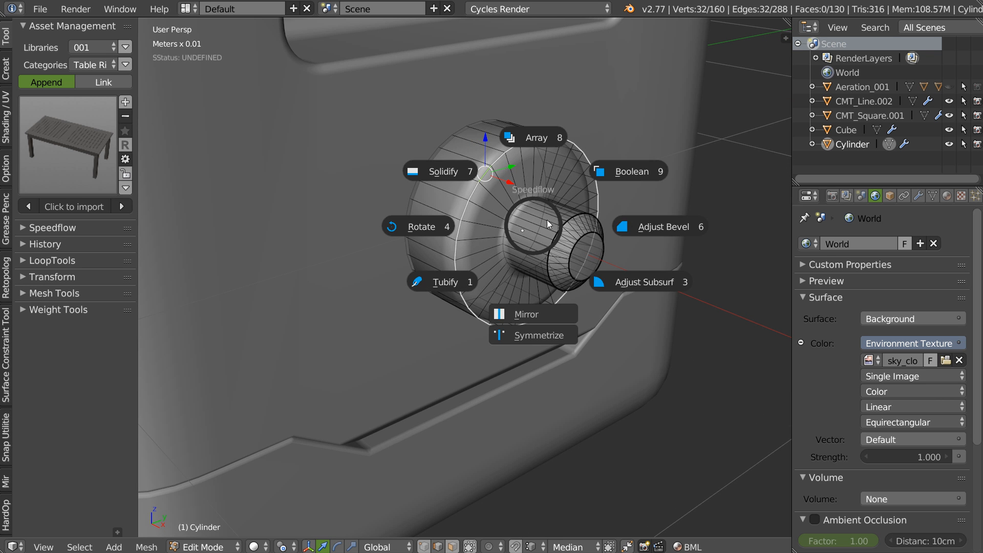
click(653, 227)
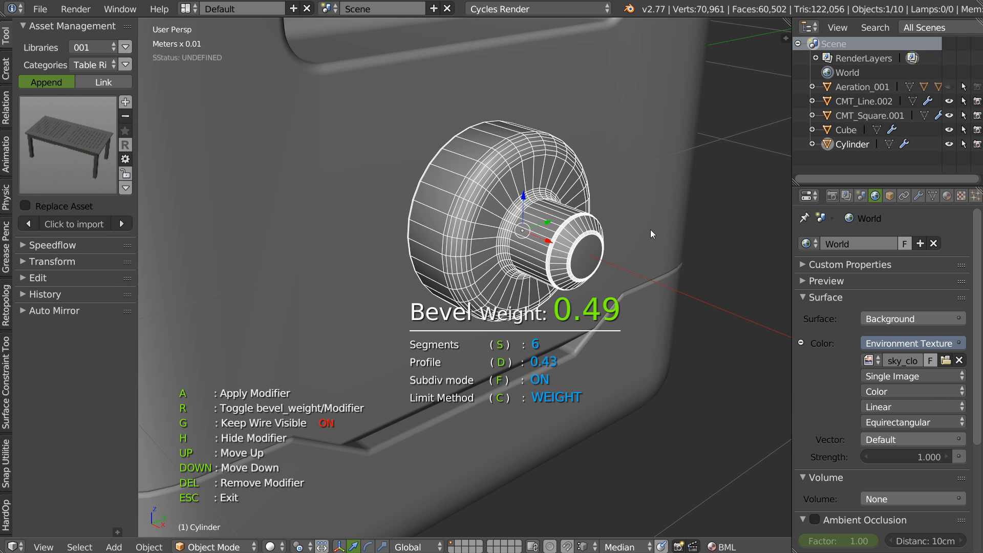
click(647, 230)
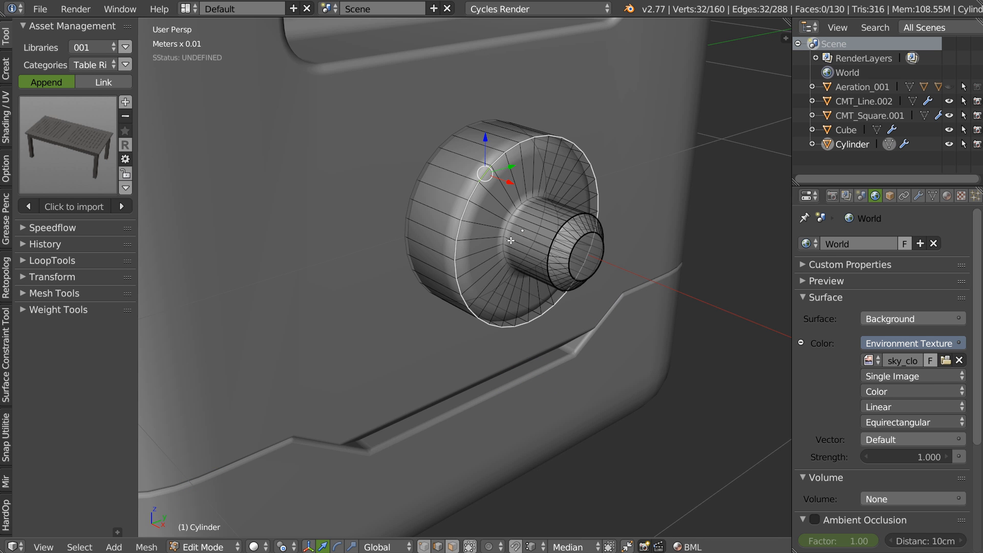
Try a 9-segment mesh bevel on the outer rim with zero bevel weight, and undo it
key(ctrl+b)
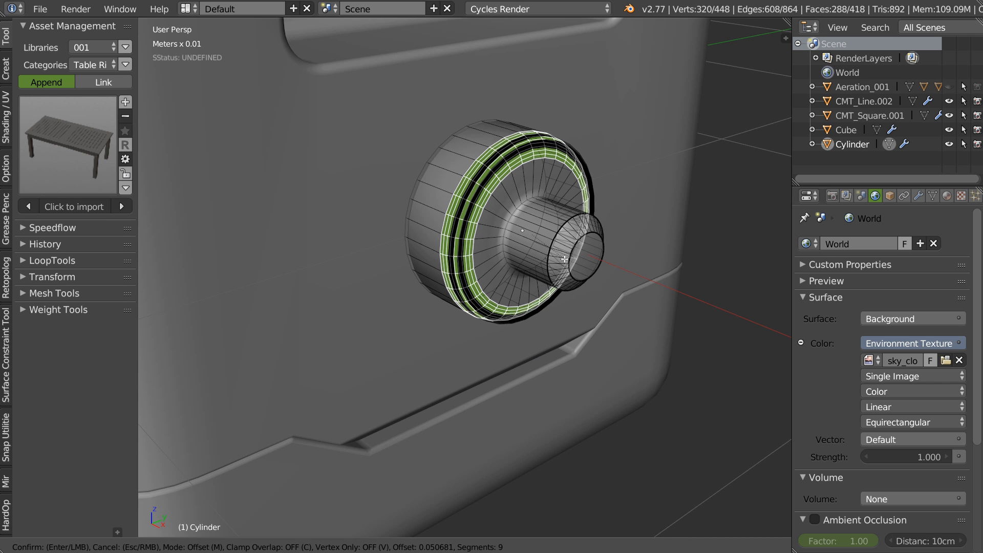
click(563, 260)
key(shift+space)
click(664, 270)
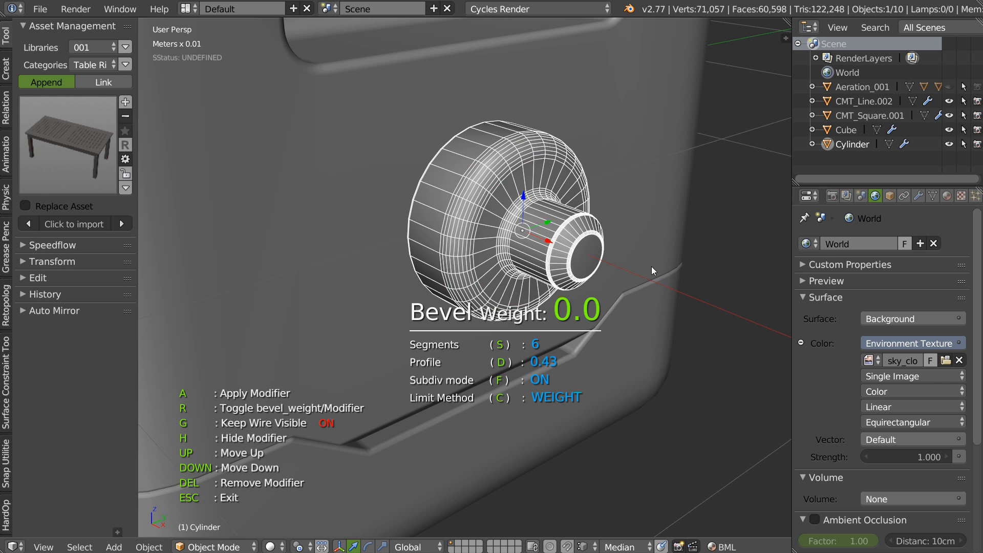
click(702, 270)
key(ctrl+z)
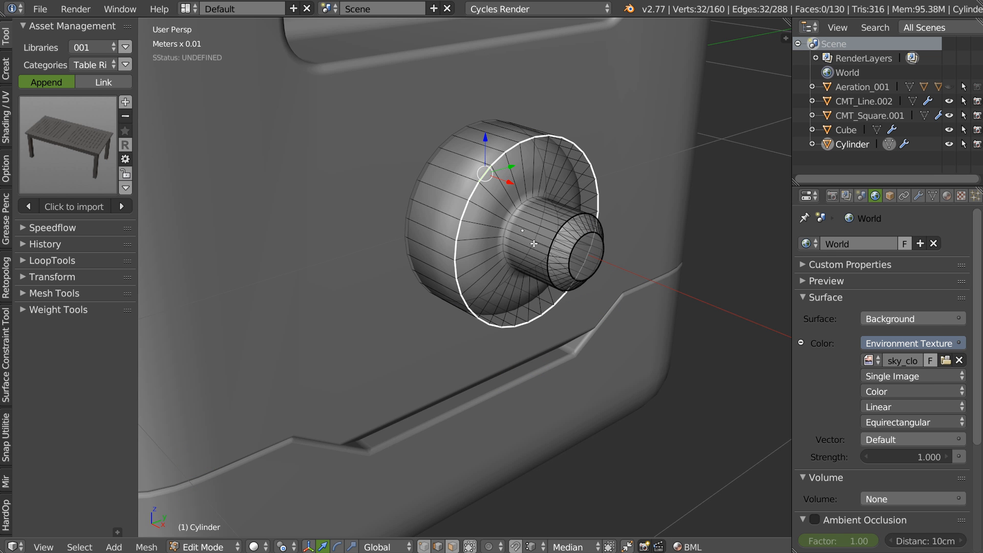
Bevel the outer rim with 9 segments and lower the bevel weight of the two loops bounding it
key(ctrl+b)
click(572, 255)
key(Tab)
alt+click(504, 190)
alt+shift+click(462, 164)
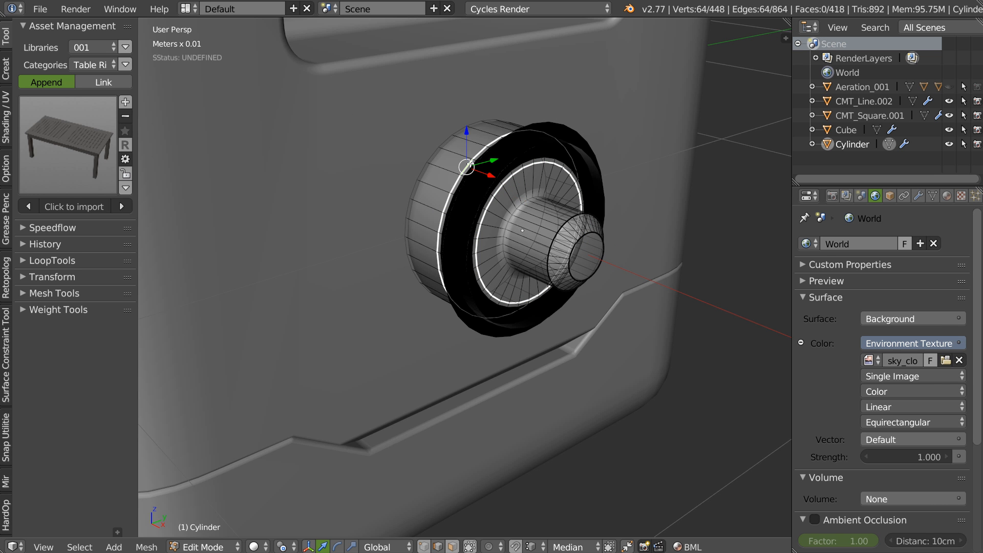
key(q)
click(706, 229)
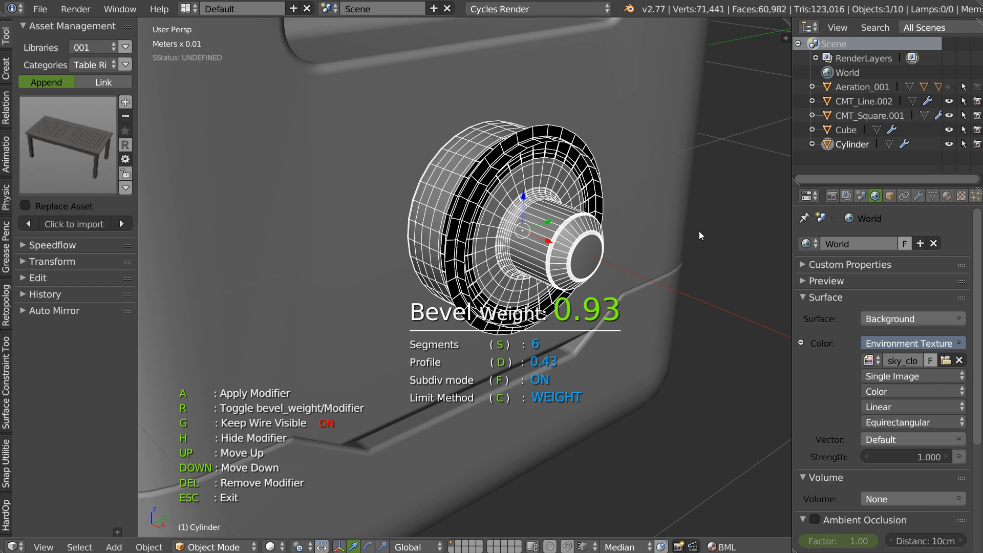
click(526, 217)
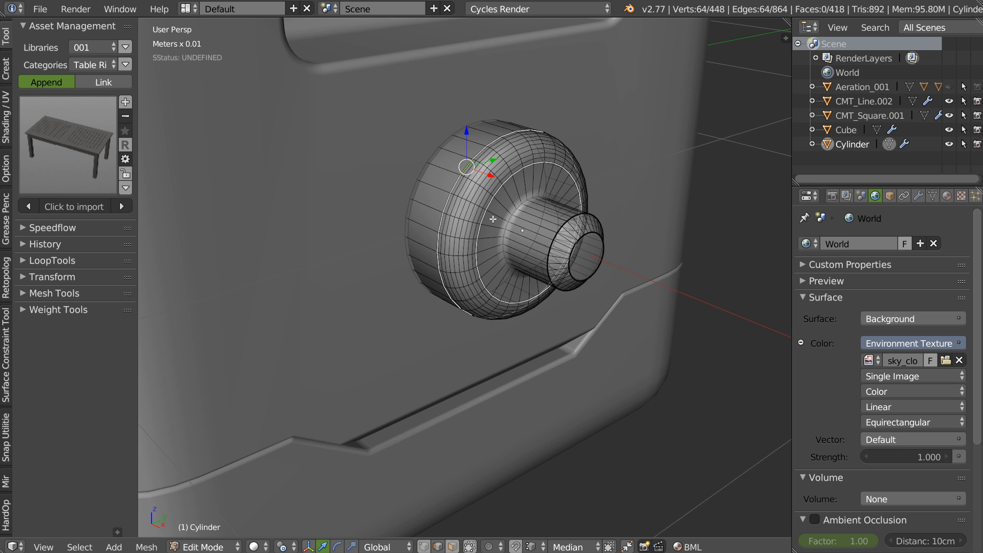
Select the intermediate edge loops of the rounded rim and dissolve them, leaving a single chamfer
scroll(448, 231, up, 2)
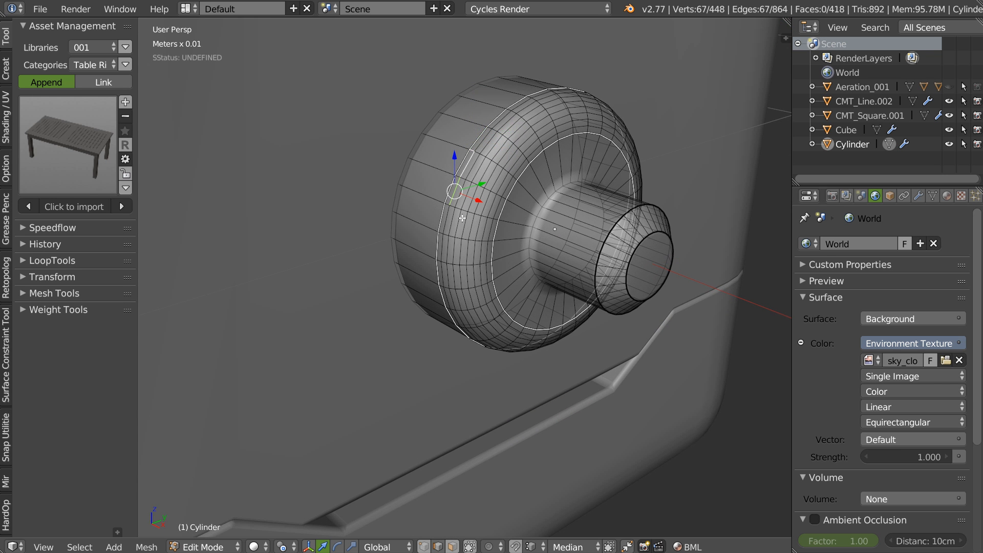
right_click(446, 219)
alt+right_click(441, 248)
alt+shift+right_click(447, 278)
alt+shift+right_click(466, 223)
alt+shift+right_click(474, 235)
alt+shift+right_click(473, 258)
alt+shift+right_click(486, 221)
alt+shift+right_click(500, 212)
alt+shift+right_click(522, 203)
key(Tab)
middle_drag(539, 201, 617, 199)
scroll(535, 240, up, 1)
Set a bevel weight of 0.04 on the two edge loops bounding the rim chamfer
key(Tab)
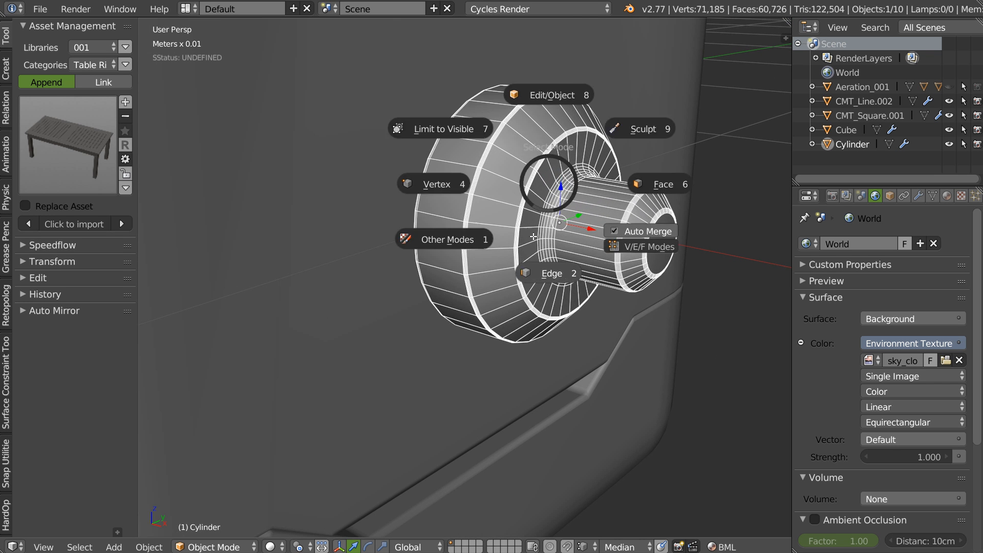
alt+right_click(527, 177)
alt+shift+right_click(485, 155)
key(space)
click(691, 228)
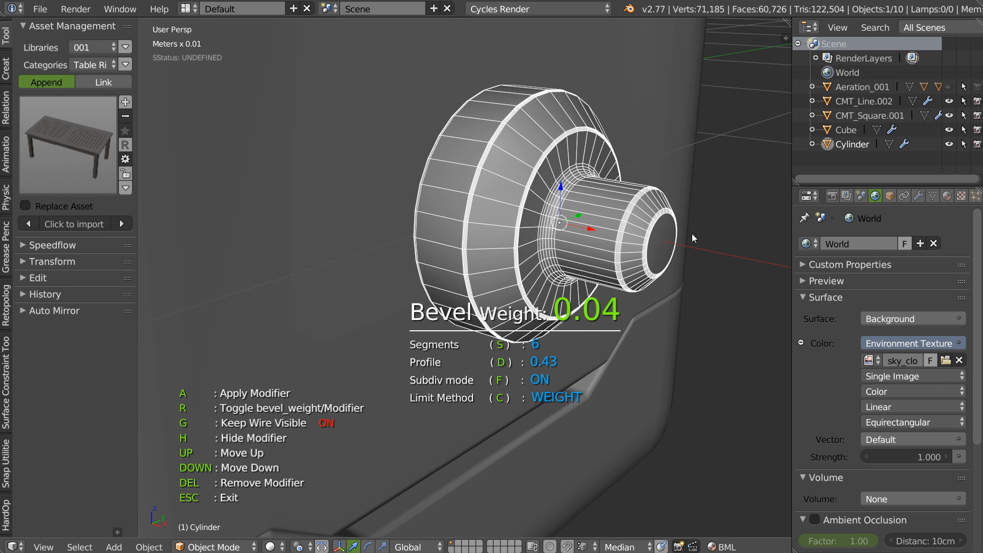
click(692, 233)
Select the edge loop where the peg meets the disc and set its bevel weight to 0.47
alt+right_click(556, 198)
alt+right_click(553, 202)
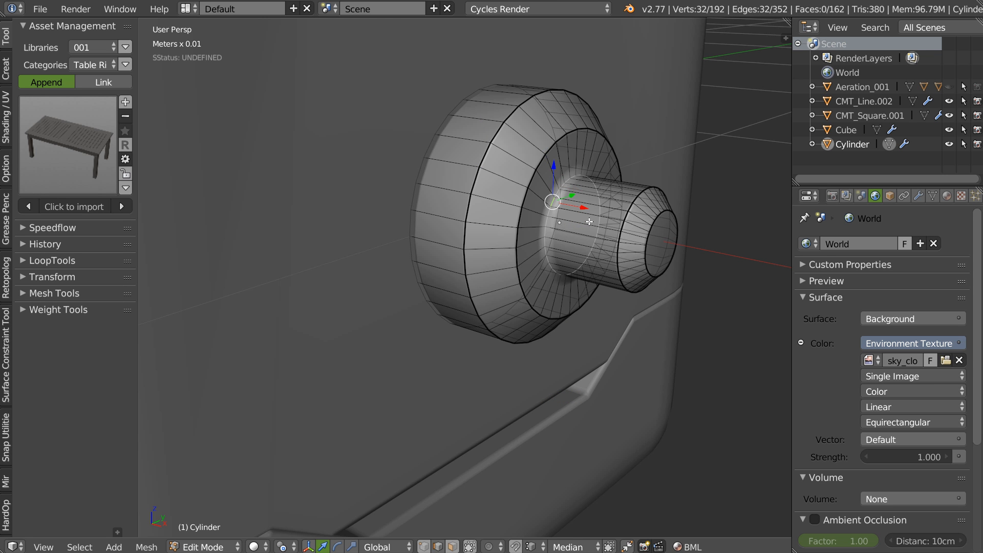
key(space)
click(701, 229)
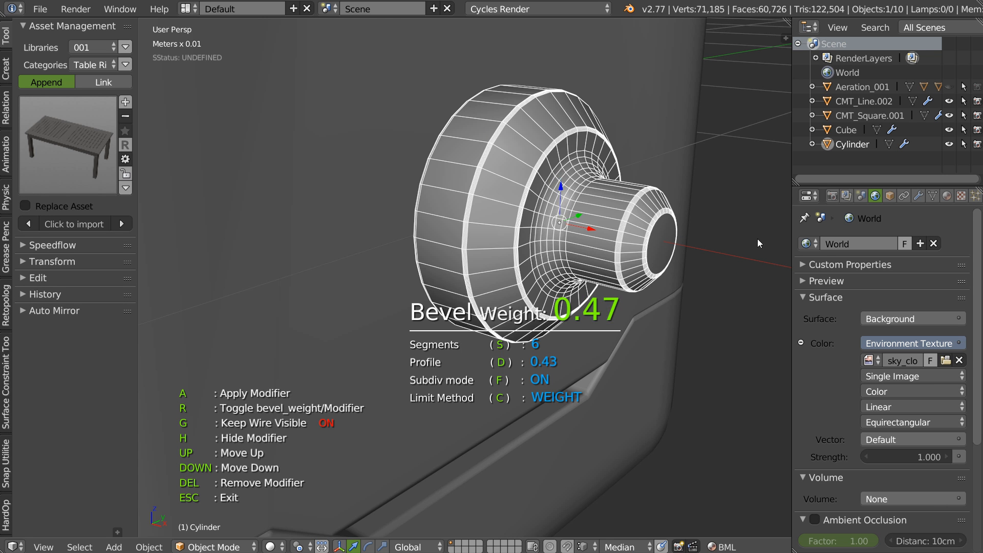
click(756, 239)
Select the end face of the peg's tip and inset it slightly
middle_drag(757, 238, 590, 239)
right_click(642, 256)
middle_drag(642, 256, 680, 260)
key(i)
click(681, 263)
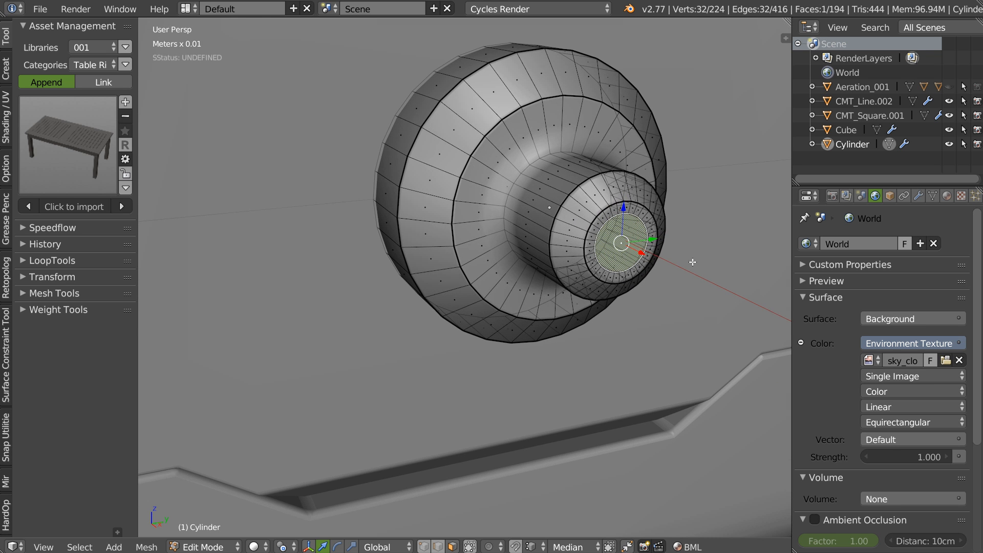
Inset the peg's end face about 0.01 and recess it about 0.02, giving the recessed face's edges a bevel weight of 0.02
key(i)
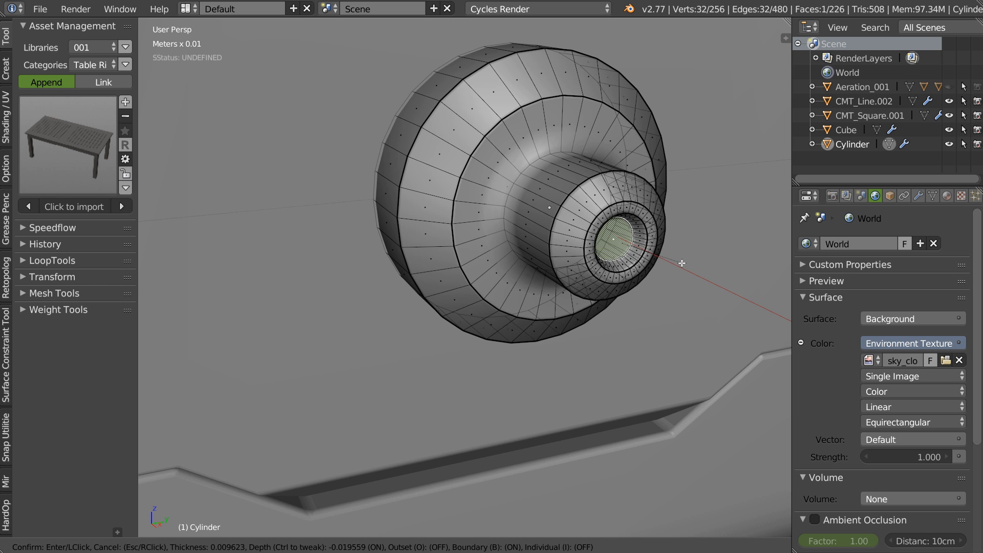
click(680, 263)
key(q)
click(757, 263)
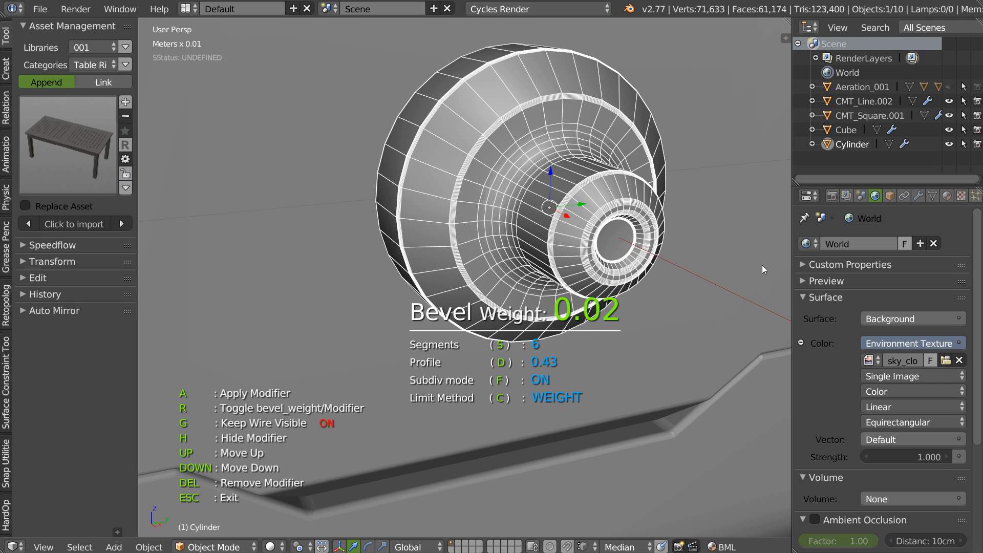
click(761, 265)
Select the edge loop around the recess opening in the peg's tip and adjust its bevel weight
key(alt+z)
key(q)
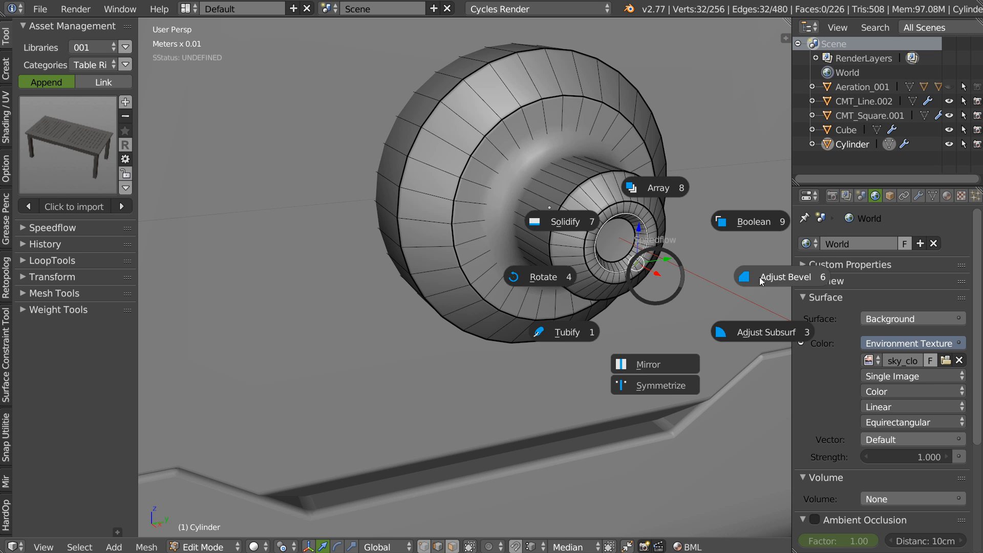
click(755, 275)
click(752, 279)
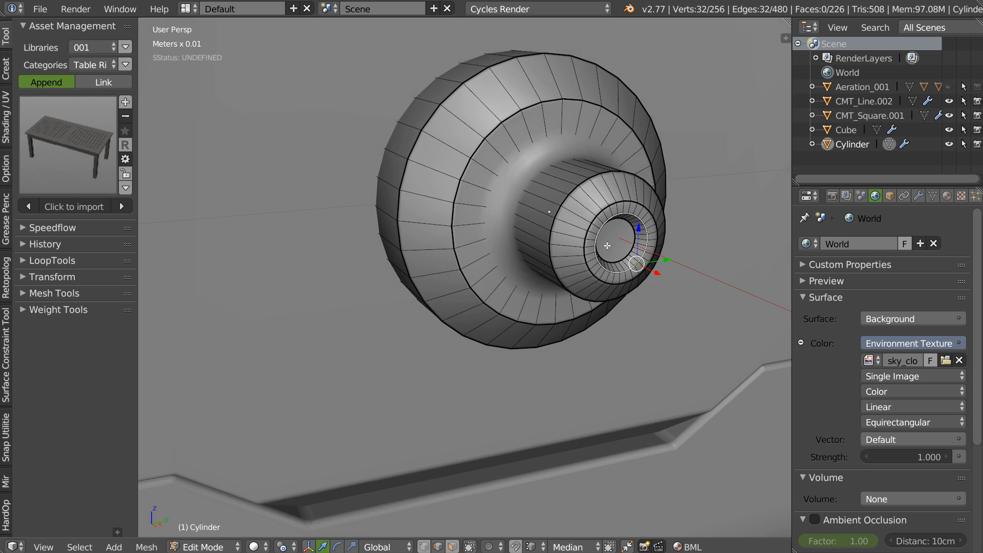
Leave the knob's mesh editing and add a new cylinder to the scene
middle_drag(472, 251, 529, 265)
scroll(529, 265, down, 3)
key(Tab)
middle_drag(442, 294, 586, 240)
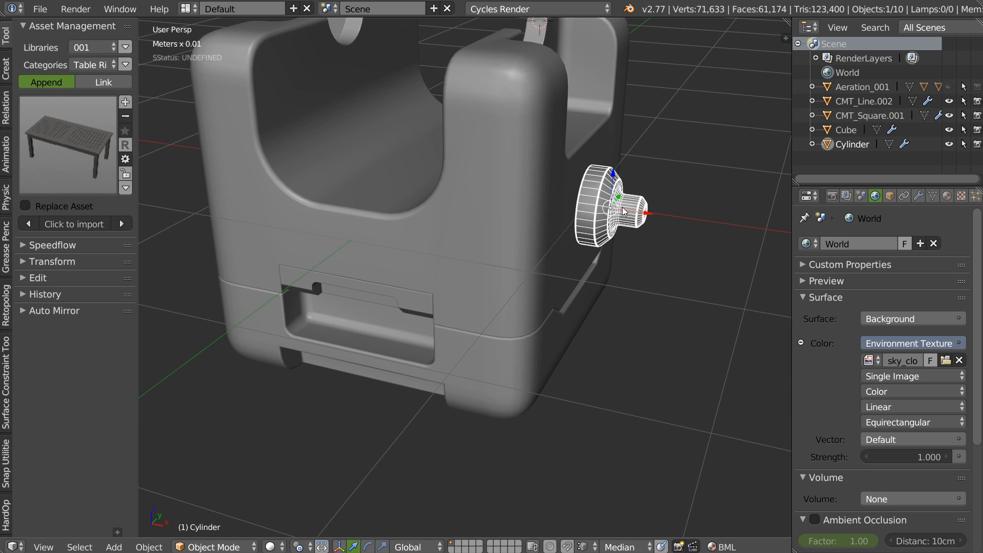
middle_drag(651, 239, 705, 252)
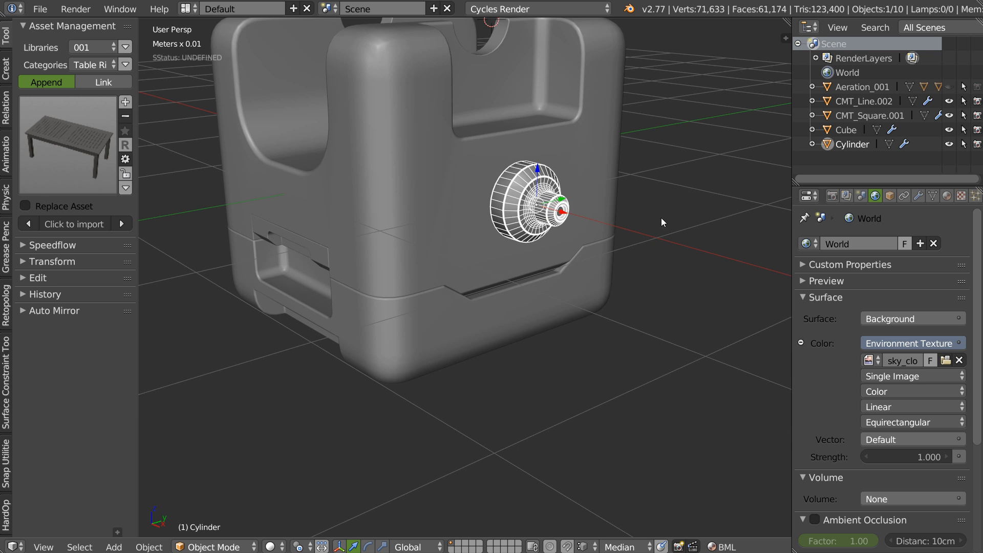
scroll(652, 235, down, 2)
middle_drag(576, 230, 595, 223)
right_click(606, 314)
click(649, 400)
middle_drag(556, 296, 600, 310)
shift+middle_drag(613, 284, 574, 394)
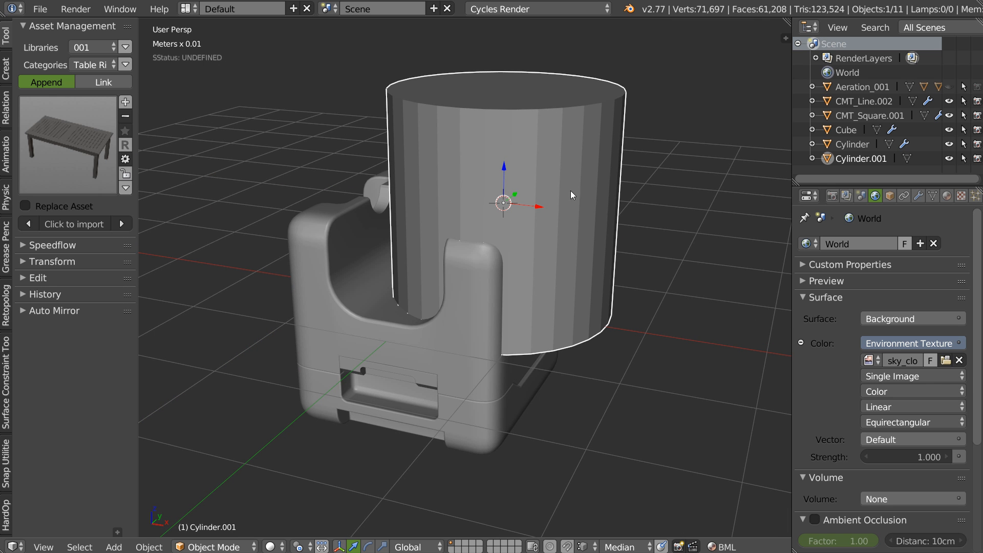
right_click(584, 290)
click(702, 297)
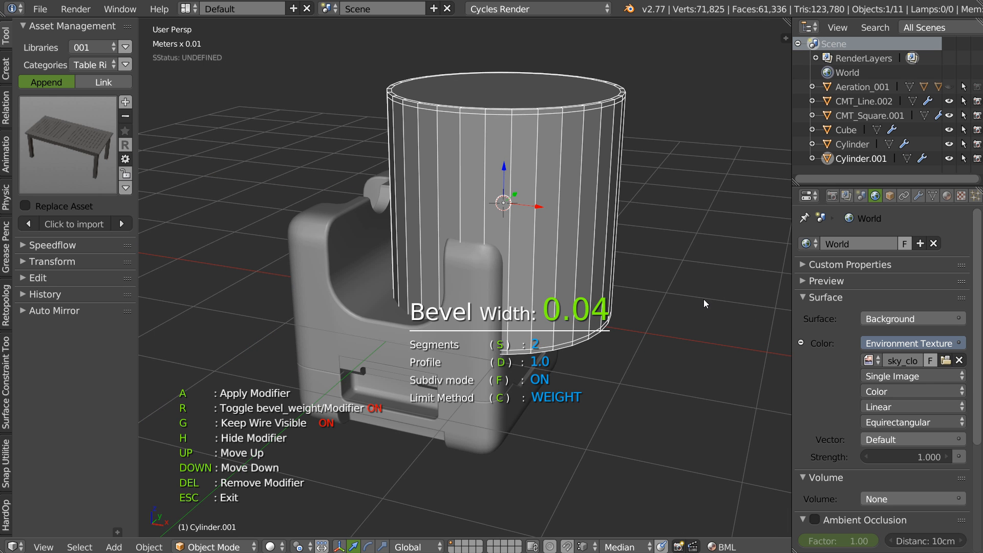
key(f)
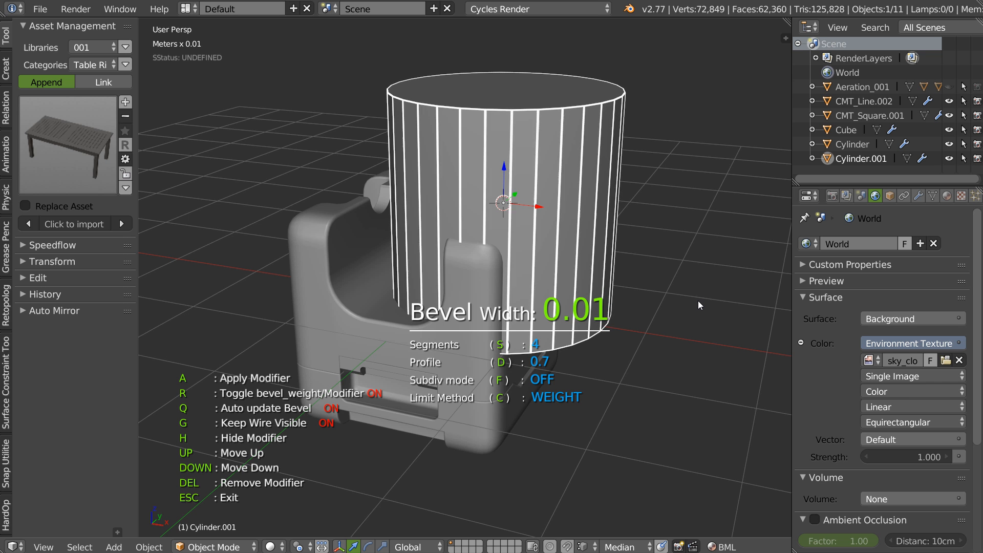
key(f)
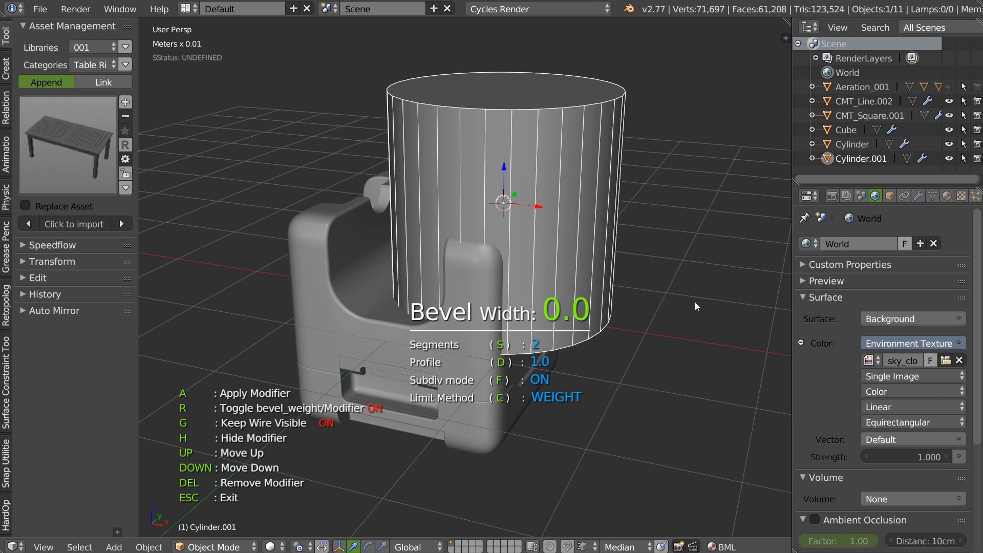
key(f)
click(575, 307)
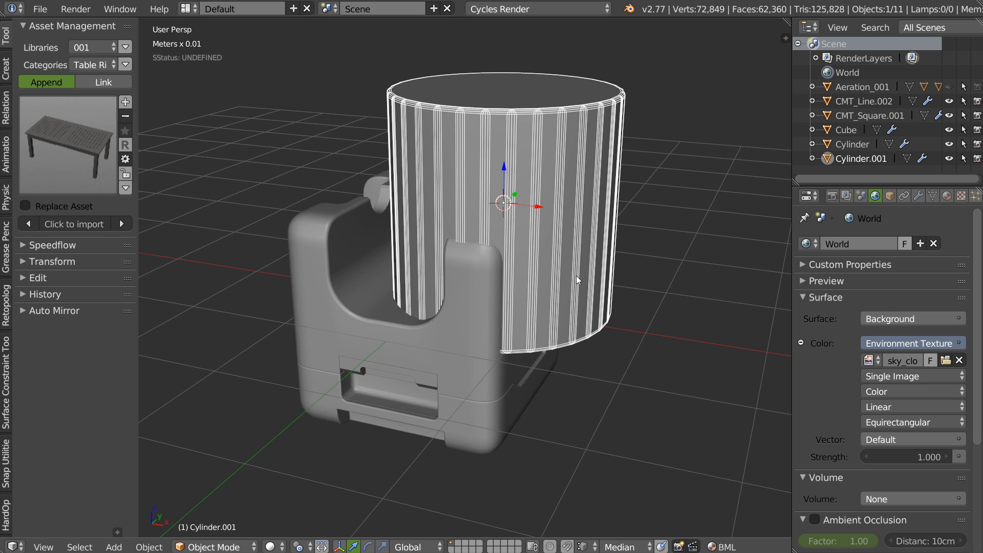
key(space)
click(698, 290)
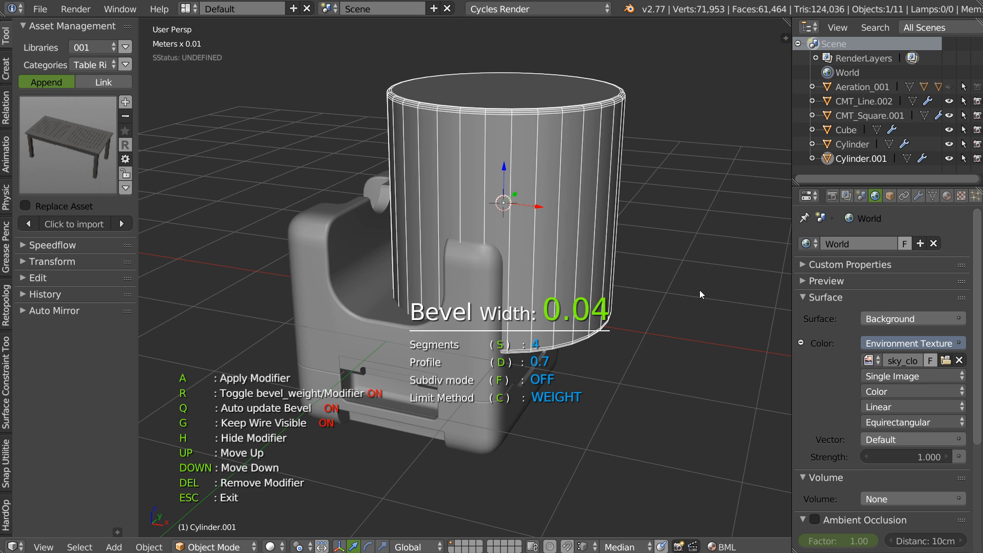
key(Delete)
Bevel the top and bottom rim edges of the new cylinder into single-segment chamfers with an offset of about 0.2
key(Tab)
right_click(548, 105)
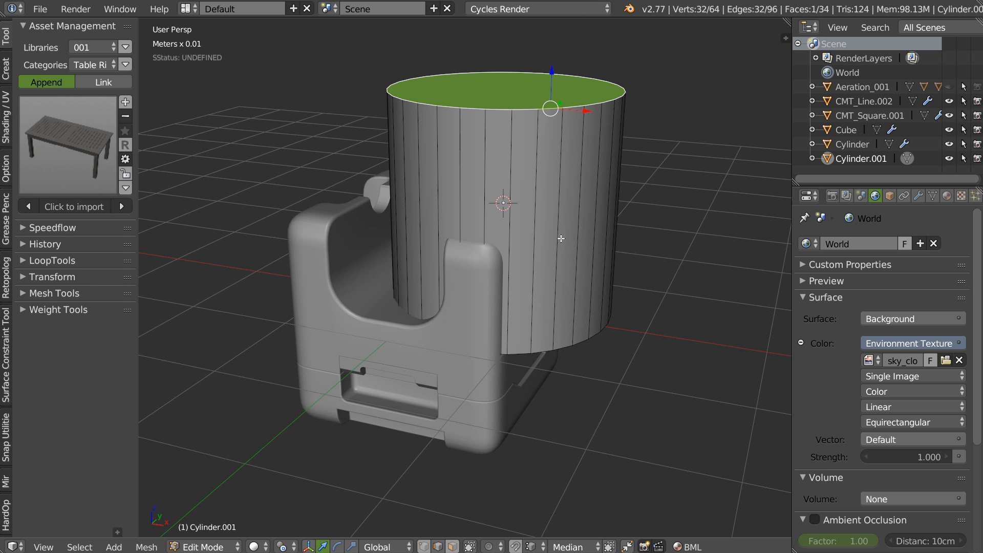
key(ctrl+b)
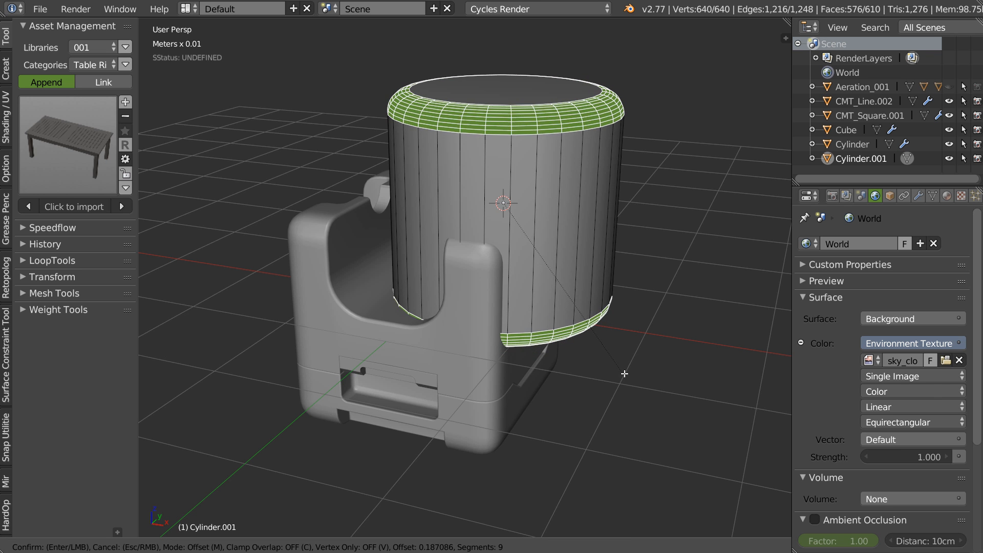
scroll(622, 372, down, 7)
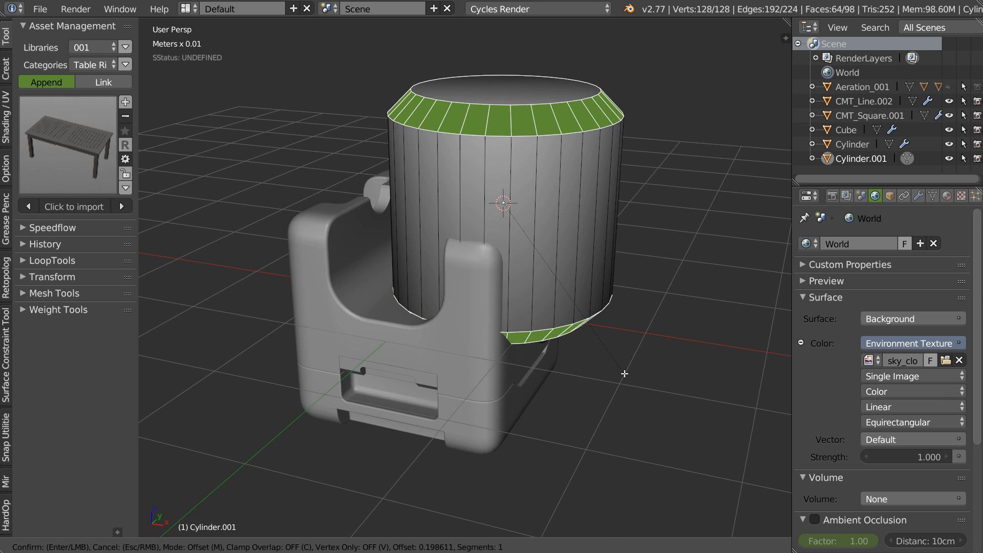
click(612, 357)
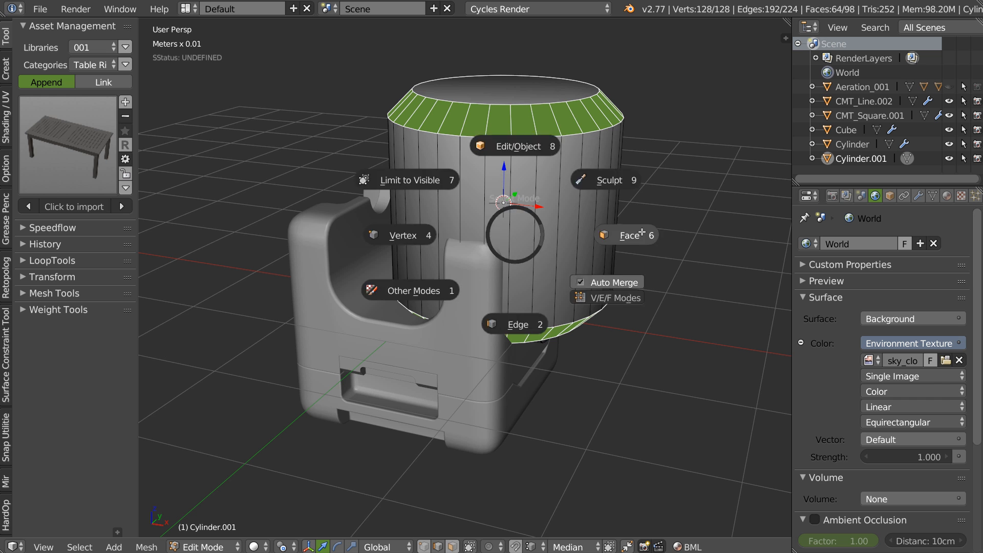
Add two evenly spaced horizontal loop cuts around the cylinder's side wall
alt+right_click(563, 222)
key(ctrl+r)
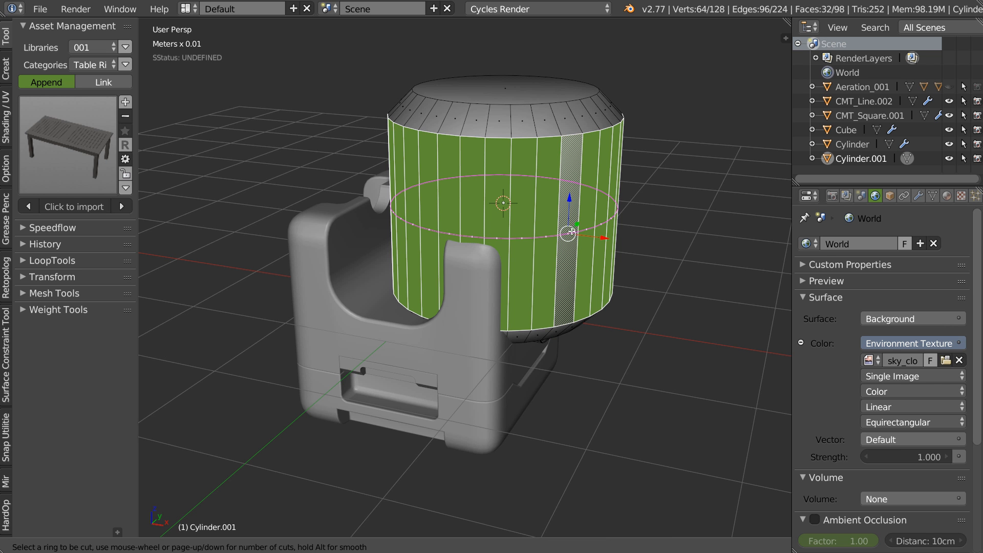
click(574, 233)
right_click(582, 230)
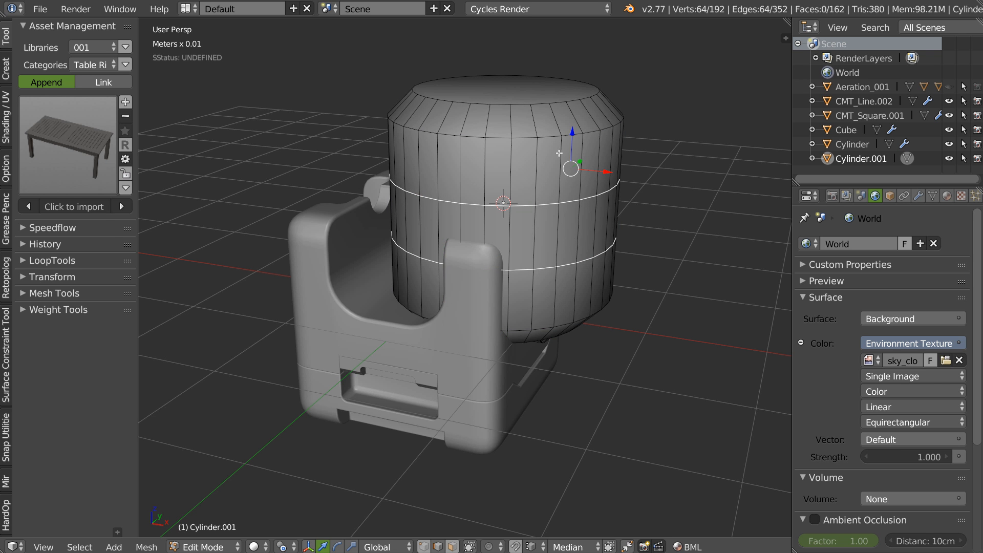
Use the median point as pivot and scale the two new edge loops apart along Z to widen the middle band
key(s)
key(z)
click(492, 123)
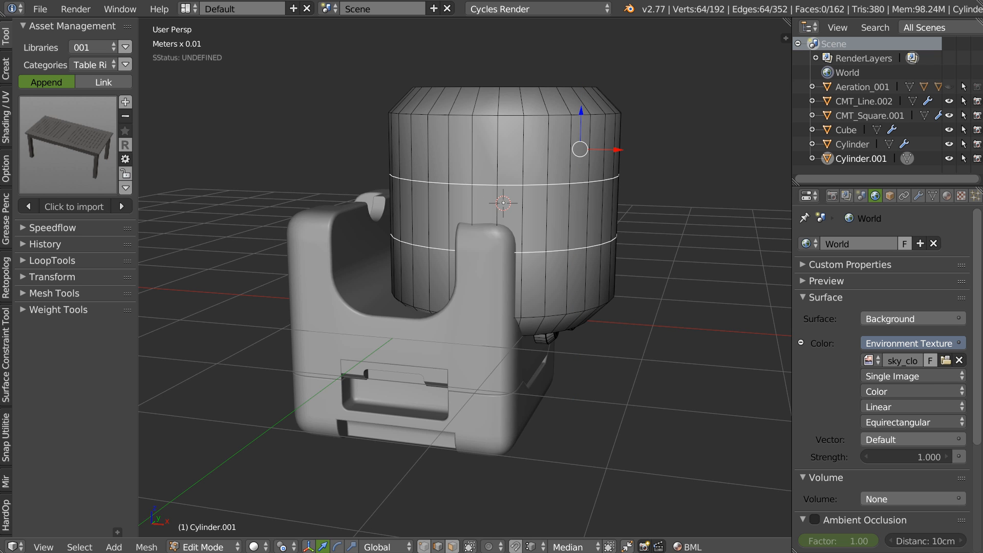
click(281, 547)
click(307, 483)
key(s)
key(z)
click(531, 68)
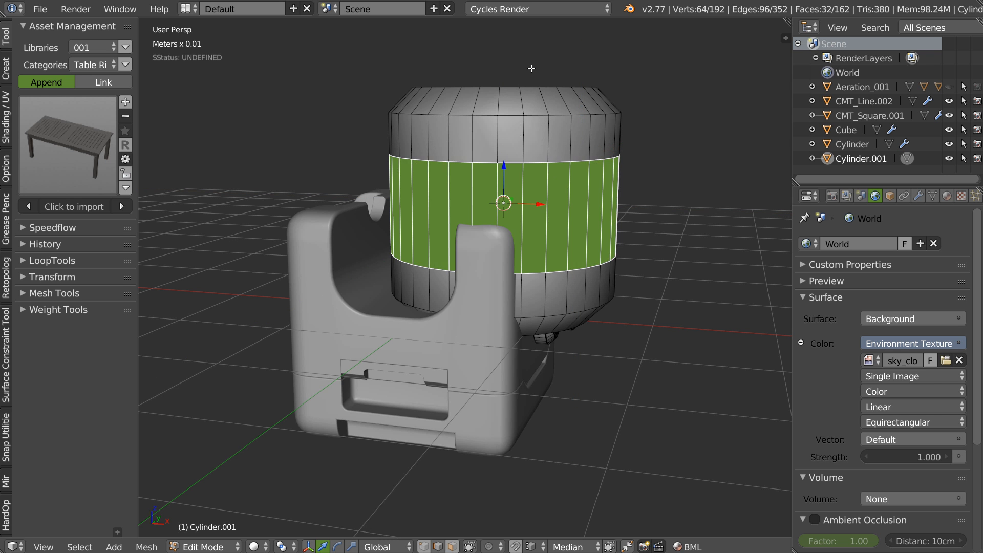
Inset the cylinder's middle band of faces and raise it about 0.05 outward from the wall
key(i)
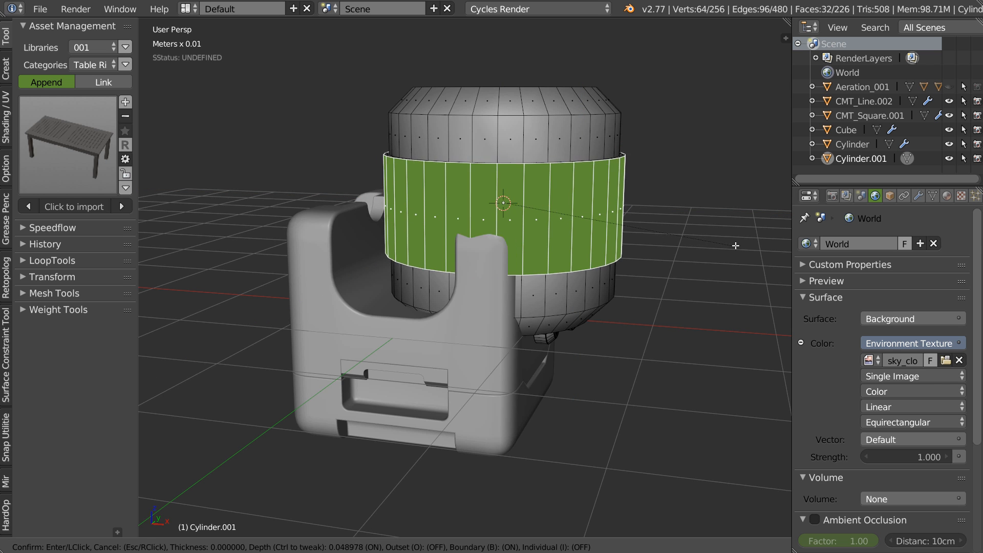
key(o)
click(642, 288)
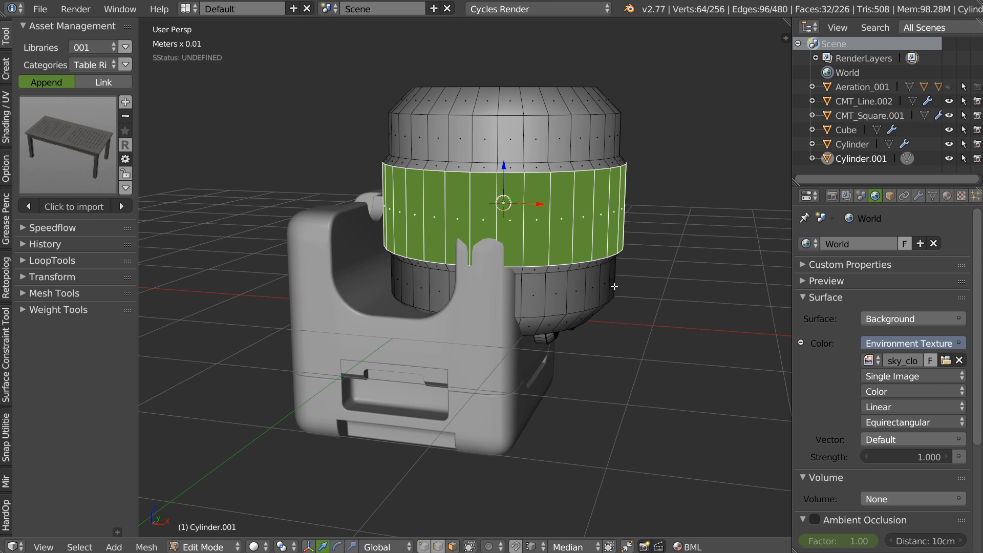
Give the whole cylinder a narrow weight-limited bevel with 4 segments, profile 0.7 and subdiv mode off
key(Tab)
key(alt+s)
click(689, 223)
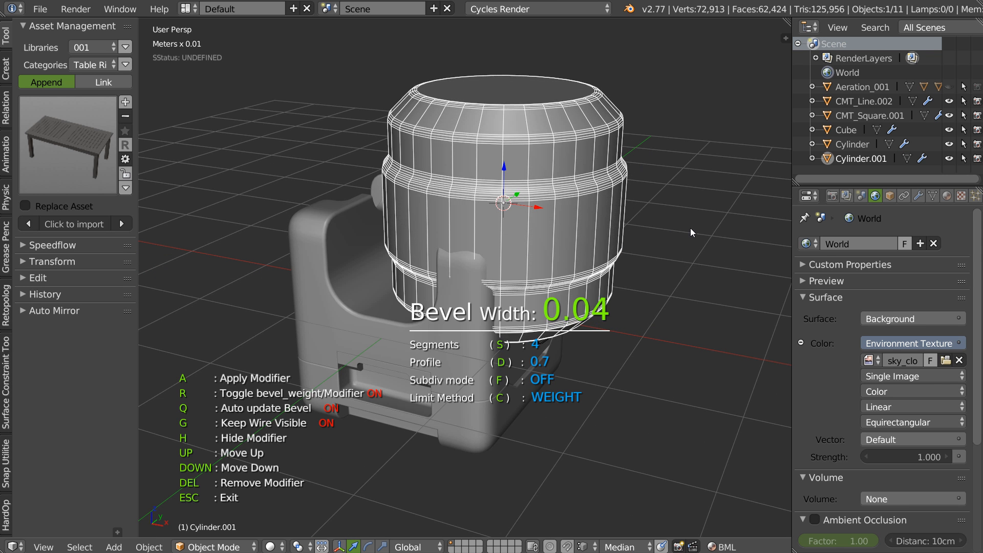
click(686, 229)
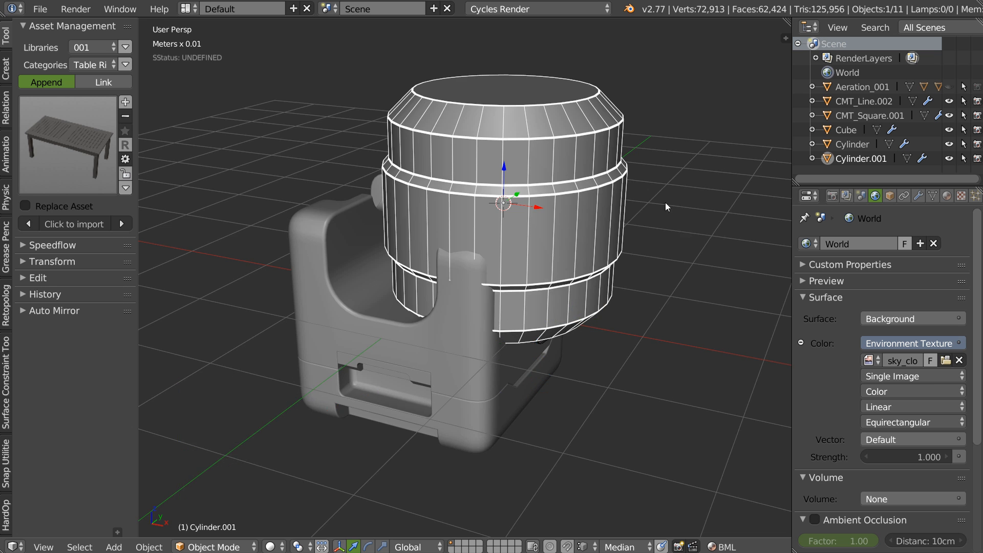
Inset the cylinder's top and bottom cap faces and delete the inner faces to open both ends
middle_drag(612, 186, 626, 204)
scroll(627, 204, down, 1)
key(Tab)
right_click(540, 113)
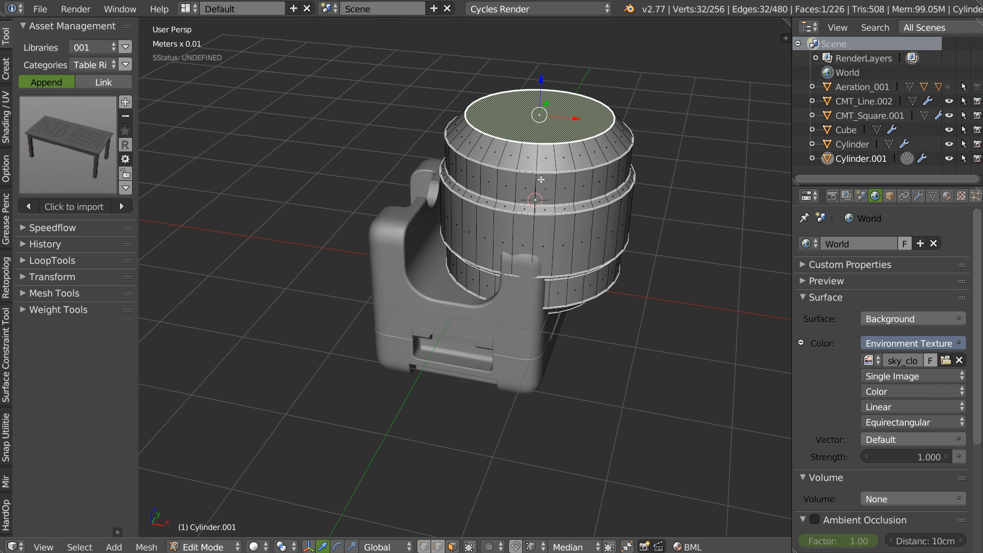
middle_drag(556, 202, 545, 272)
middle_drag(578, 224, 599, 159)
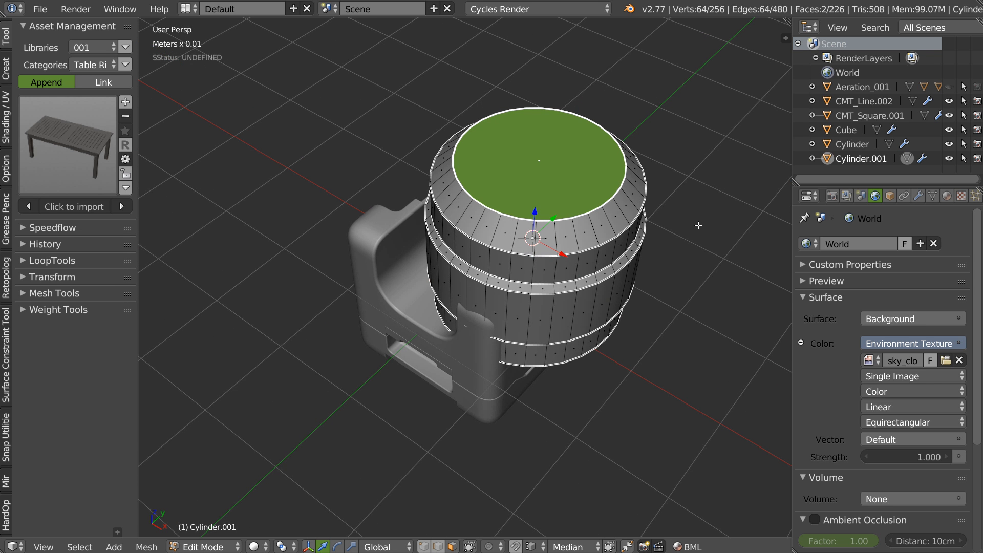
key(i)
click(630, 252)
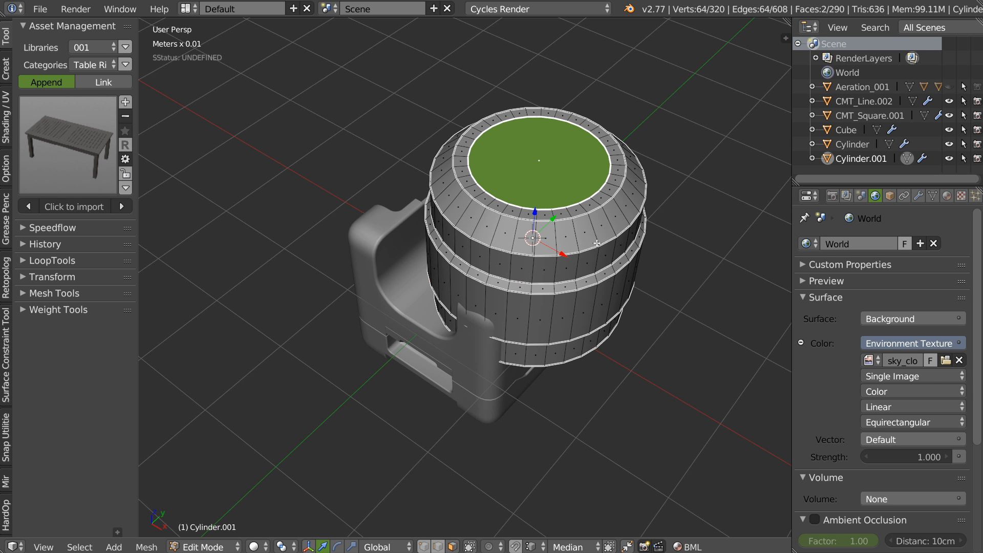
key(x)
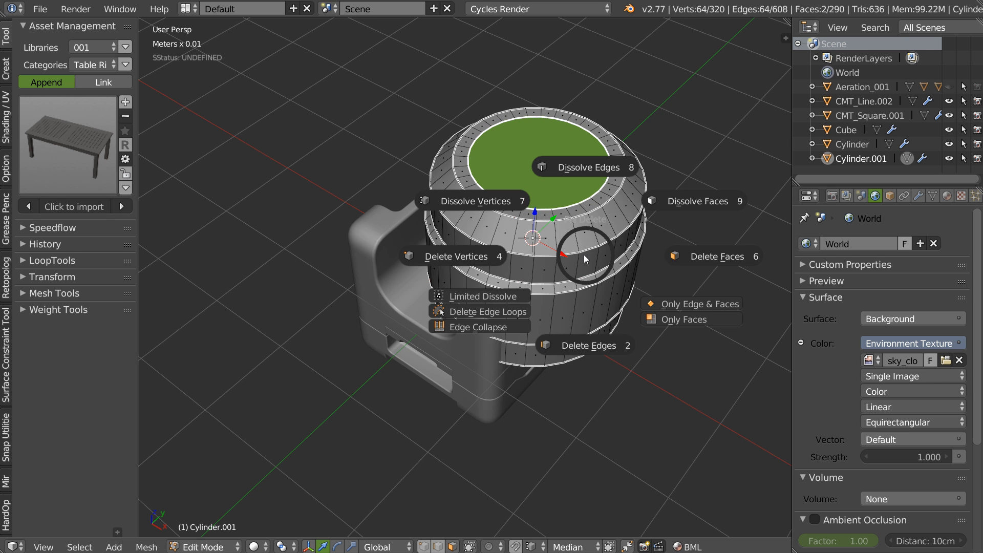
click(705, 263)
Leave mesh editing and move the open cylinder into the middle of the block
key(Tab)
click(603, 214)
key(g)
click(260, 215)
middle_drag(476, 193, 525, 231)
scroll(430, 207, down, 2)
key(ctrl+z)
scroll(525, 232, up, 2)
Scale the cylinder down uniformly to about 0.13 and apply its transform
key(s)
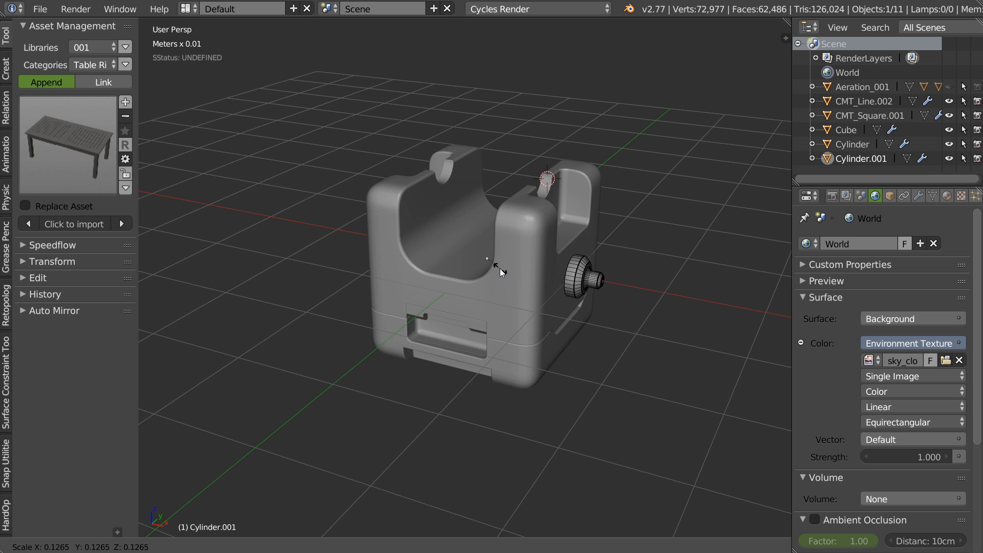
click(500, 272)
right_click(496, 273)
click(361, 335)
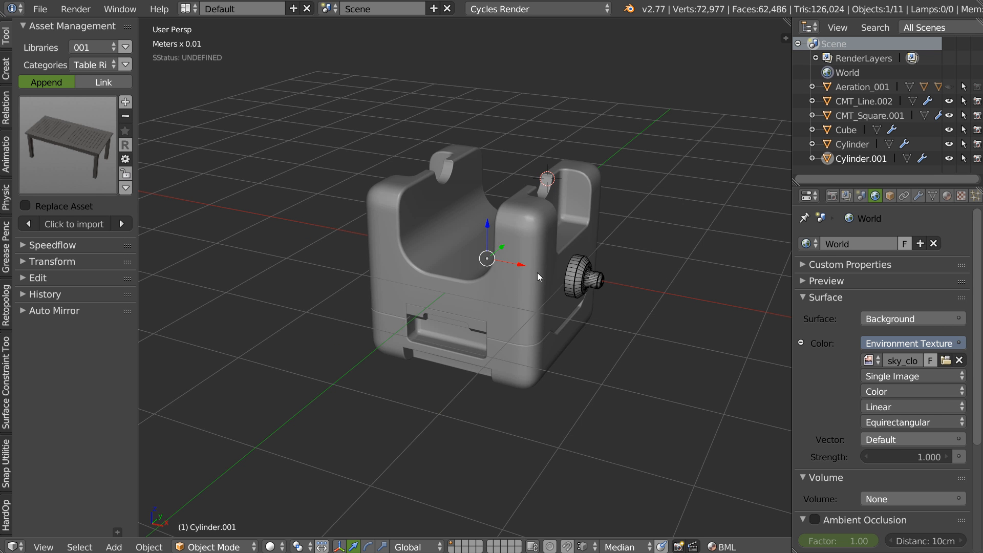
Add a Bezier curve to the scene and open its control points for editing
shift+middle_drag(605, 306, 561, 281)
right_click(563, 282)
mouse_move(622, 417)
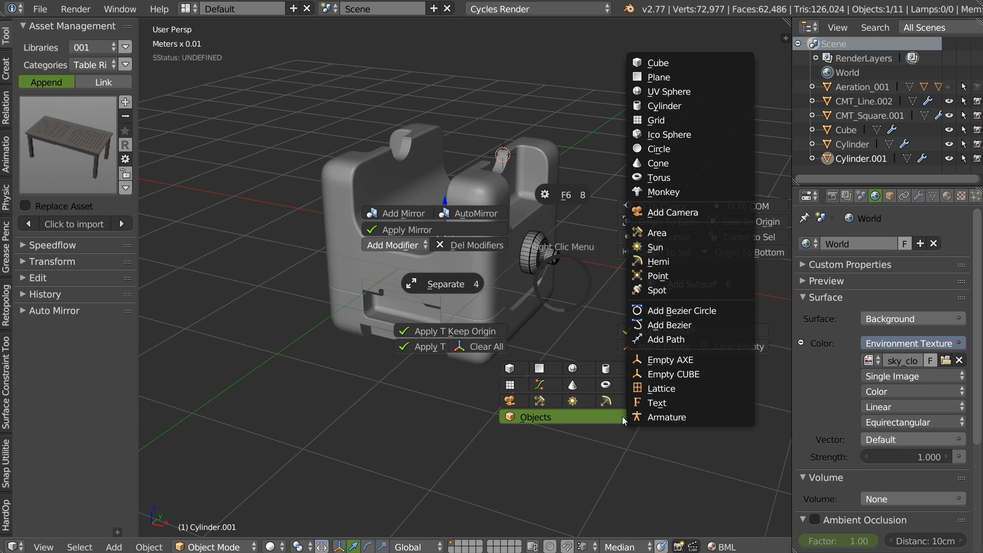
click(677, 326)
scroll(551, 294, down, 2)
key(Tab)
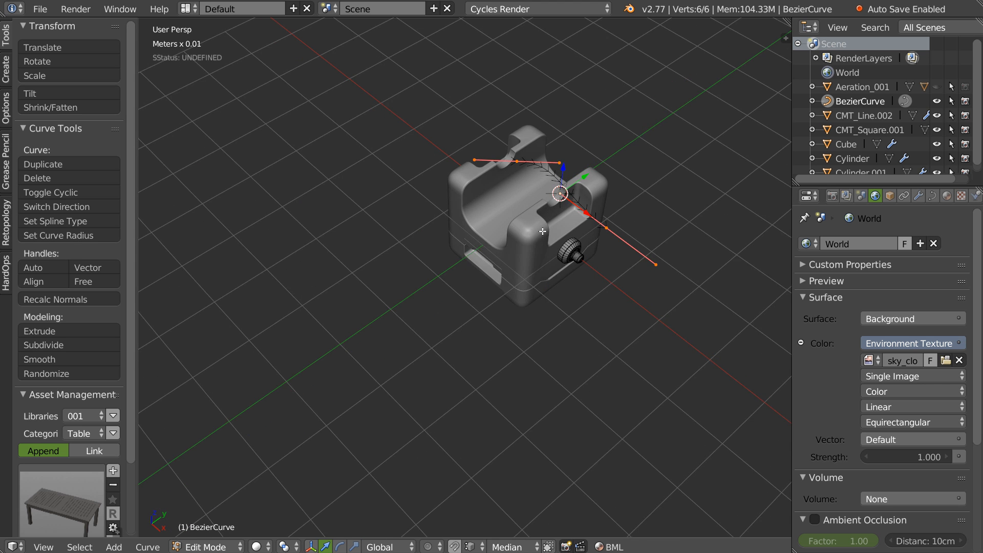
scroll(643, 187, up, 3)
middle_drag(642, 187, 594, 251)
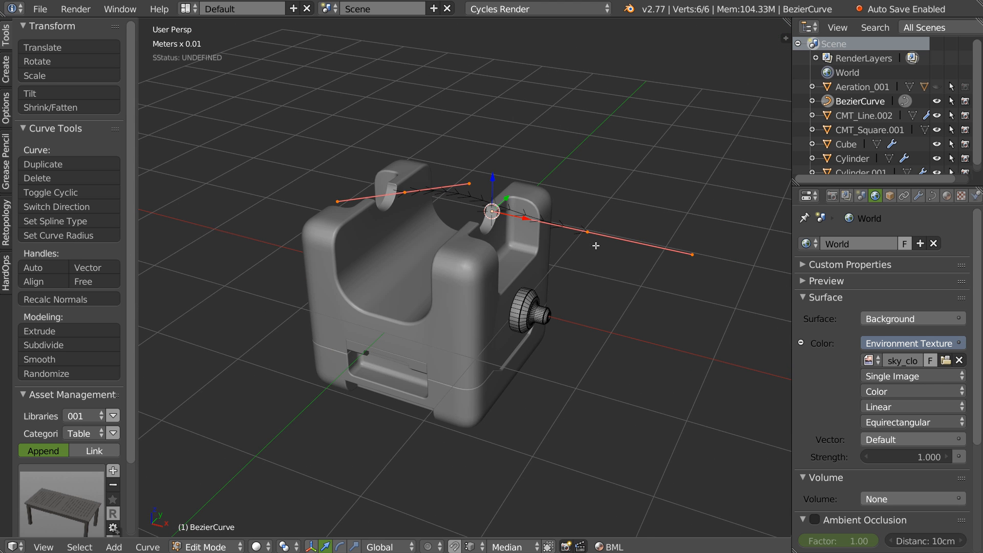
Clear the Bezier curve's location to the world origin and reopen its control points for editing
key(Tab)
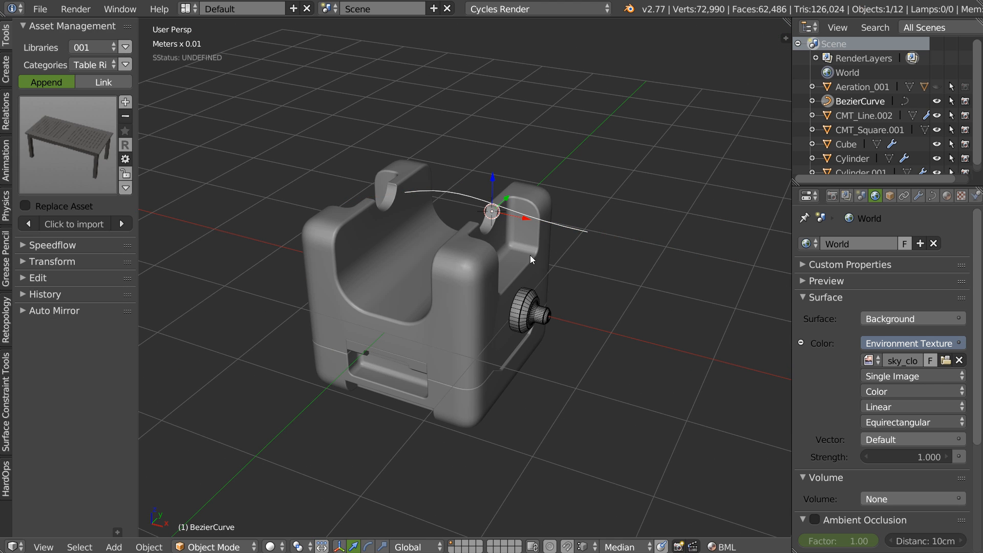
key(alt+g)
key(Tab)
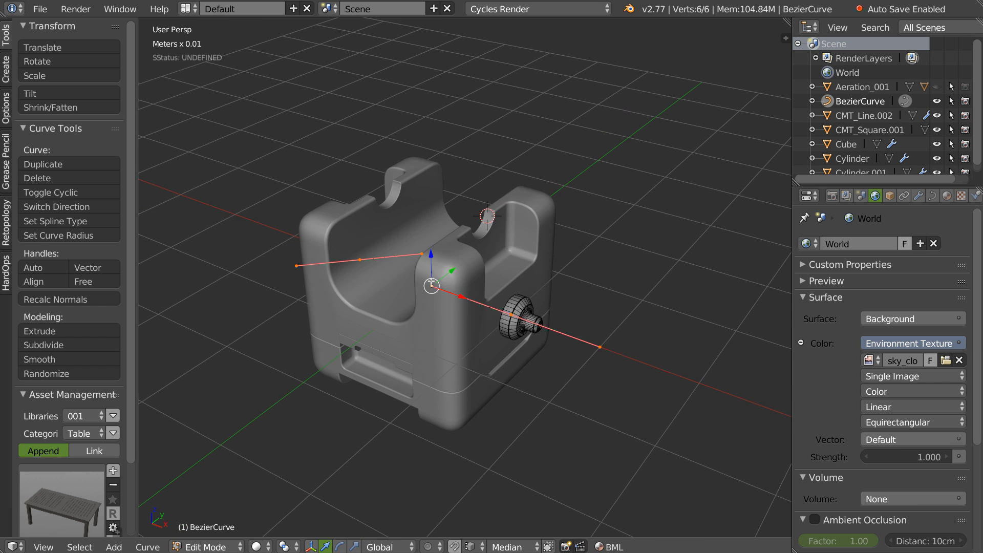
Move the whole Bezier curve along Y clear of the block and add a third control point beyond its end
drag(447, 269, 573, 174)
middle_drag(583, 232, 557, 260)
right_click(588, 200)
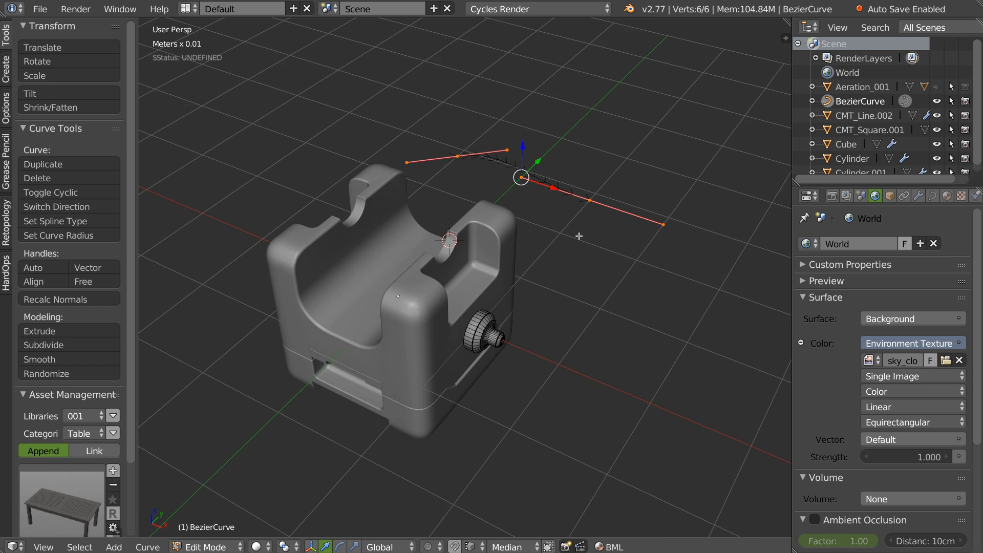
key(KP_5)
key(KP_7)
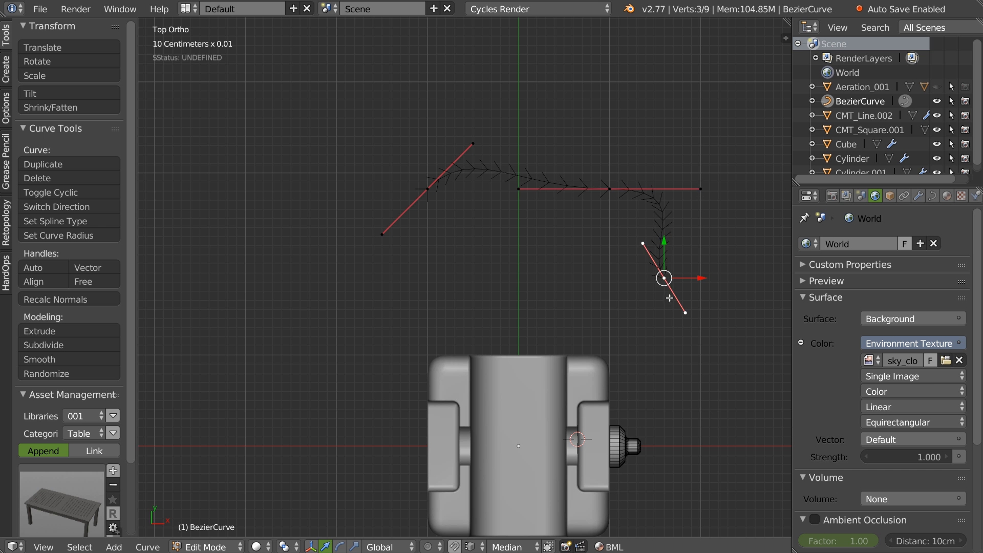
Extend the curve with two more control points seen from above so it ends at the knob's tip
key(KP_Decimal)
right_drag(554, 318, 564, 340)
right_drag(594, 370, 584, 355)
right_drag(592, 287, 626, 291)
right_drag(565, 348, 522, 336)
right_drag(617, 359, 613, 343)
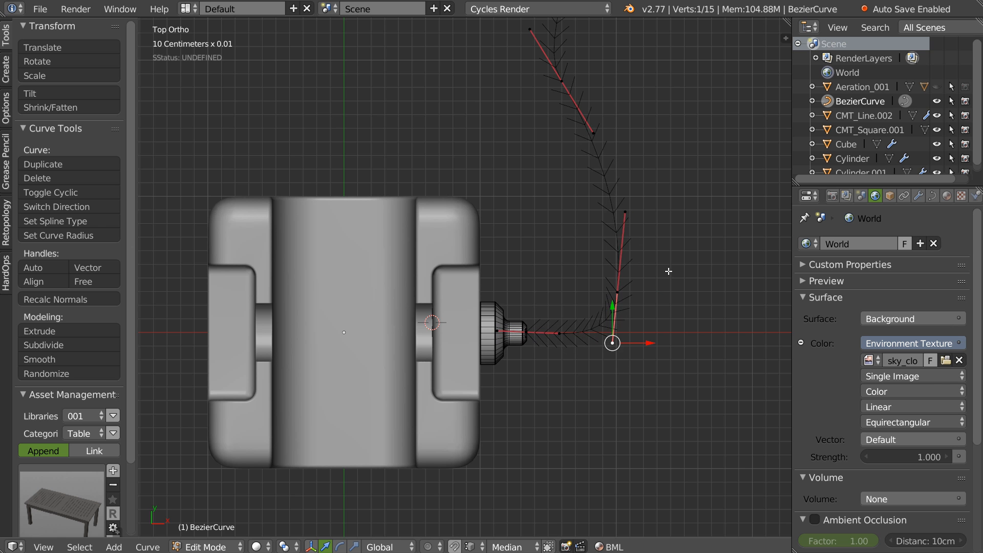
Reposition the curve's control points and handles in the top view to shape a smooth S-shaped path
shift+middle_drag(583, 90, 577, 249)
right_drag(554, 249, 584, 242)
right_drag(472, 119, 322, 196)
right_drag(585, 234, 562, 237)
right_drag(530, 185, 526, 208)
right_drag(258, 63, 175, 137)
right_drag(202, 111, 202, 52)
Lasso-select curve points and lower them toward the knob's height
scroll(445, 169, down, 4)
middle_drag(463, 250, 444, 241)
scroll(460, 284, up, 2)
middle_drag(406, 287, 399, 268)
middle_drag(545, 163, 479, 210)
mouse_move(608, 300)
ctrl+mouse_down()
mouse_move(467, 132)
mouse_move(481, 330)
ctrl+mouse_up()
middle_drag(465, 201, 491, 206)
drag(476, 210, 467, 261)
Fine-tune the selected curve handle's height along Z in two moves and leave curve editing
shift+middle_drag(411, 308, 435, 275)
key(g)
key(z)
click(459, 317)
key(g)
key(z)
click(450, 314)
middle_drag(451, 315, 500, 298)
scroll(439, 274, down, 2)
shift+middle_drag(439, 273, 502, 259)
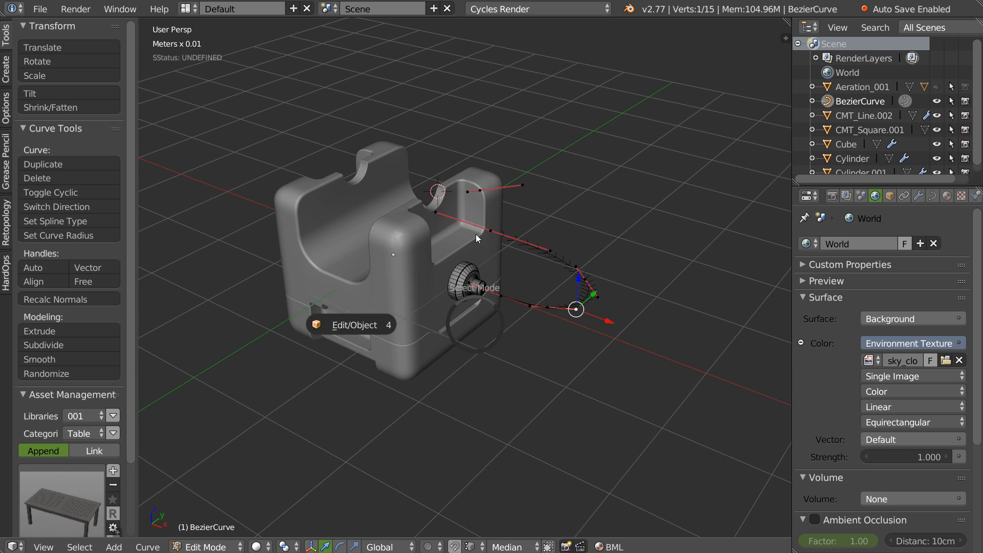
key(Tab)
Array the small cylinder along the Bezier curve with Array On Curve, using the Z direction and offset 1.0
scroll(576, 284, up, 4)
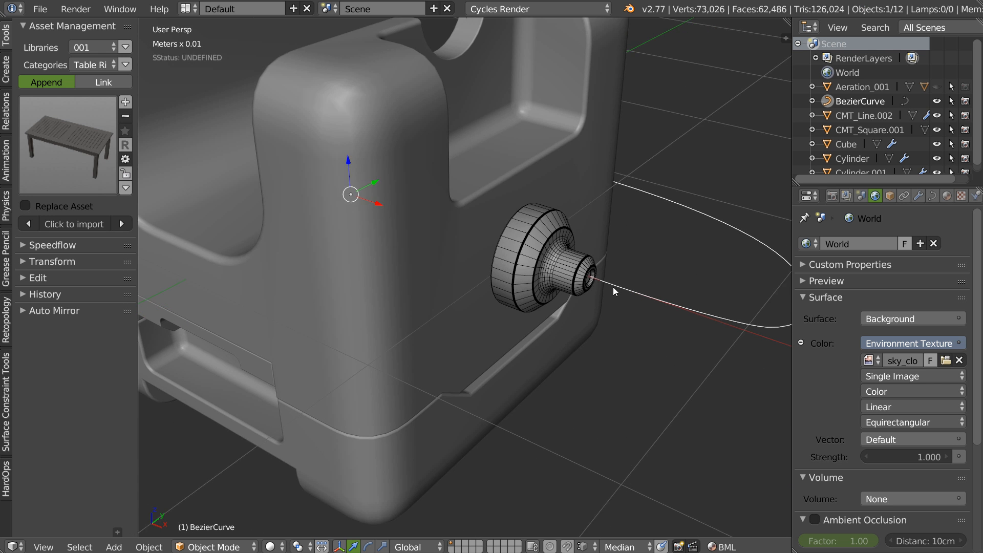
scroll(536, 291, up, 2)
scroll(536, 290, down, 3)
middle_drag(478, 284, 478, 204)
key(z)
middle_drag(415, 186, 437, 214)
shift+right_click(465, 207)
middle_drag(568, 231, 504, 219)
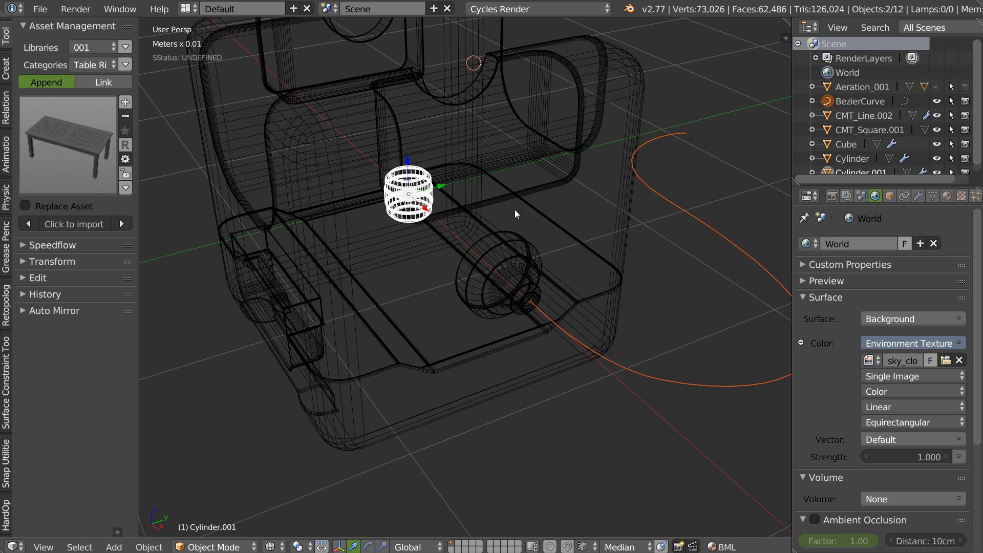
scroll(507, 225, down, 3)
key(space)
click(523, 174)
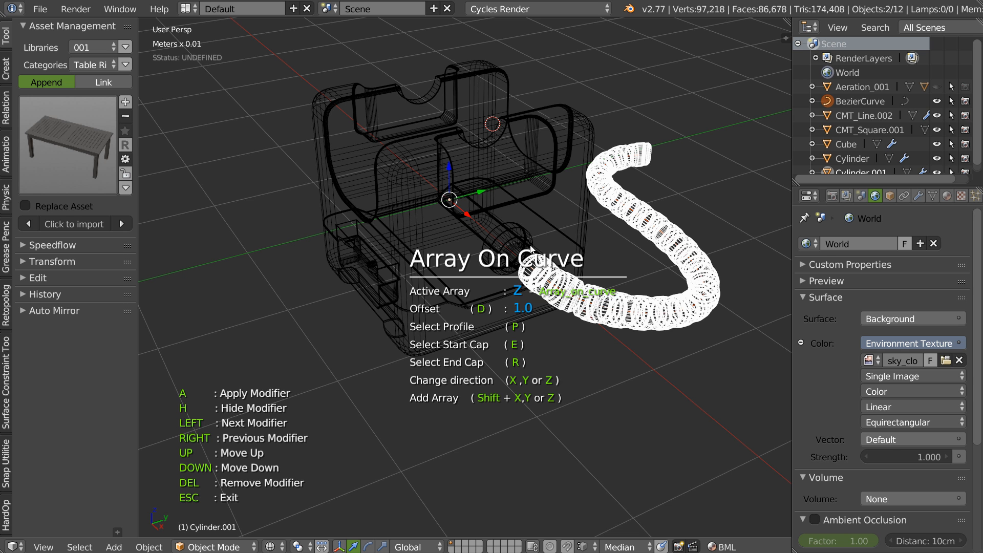
key(Escape)
key(z)
mouse_move(508, 181)
middle_down()
mouse_move(523, 216)
mouse_move(500, 261)
mouse_move(561, 250)
mouse_move(554, 293)
mouse_move(631, 345)
middle_up()
scroll(560, 250, up, 3)
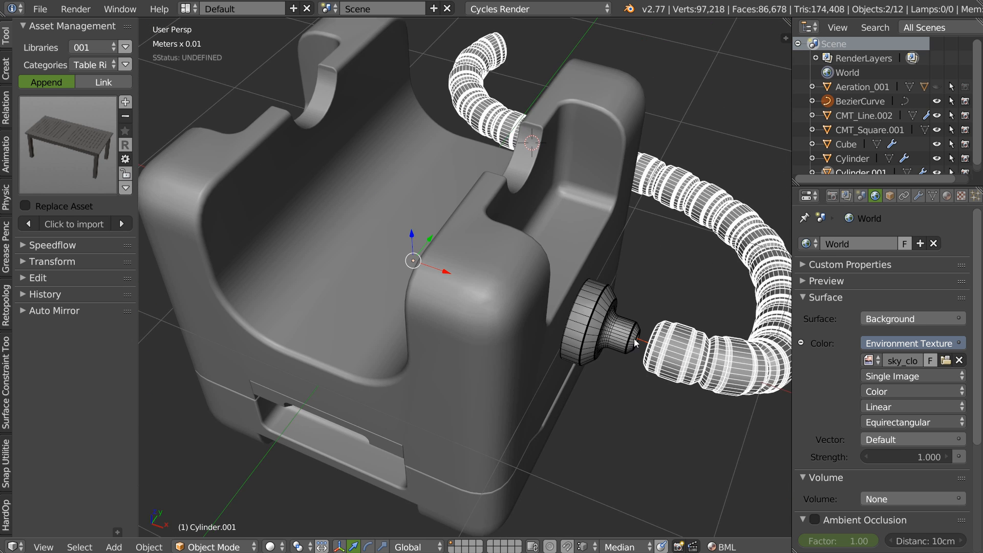
Shift the curve's knob-end control point slightly along X and switch the direction of the whole curve
right_click(645, 344)
key(Tab)
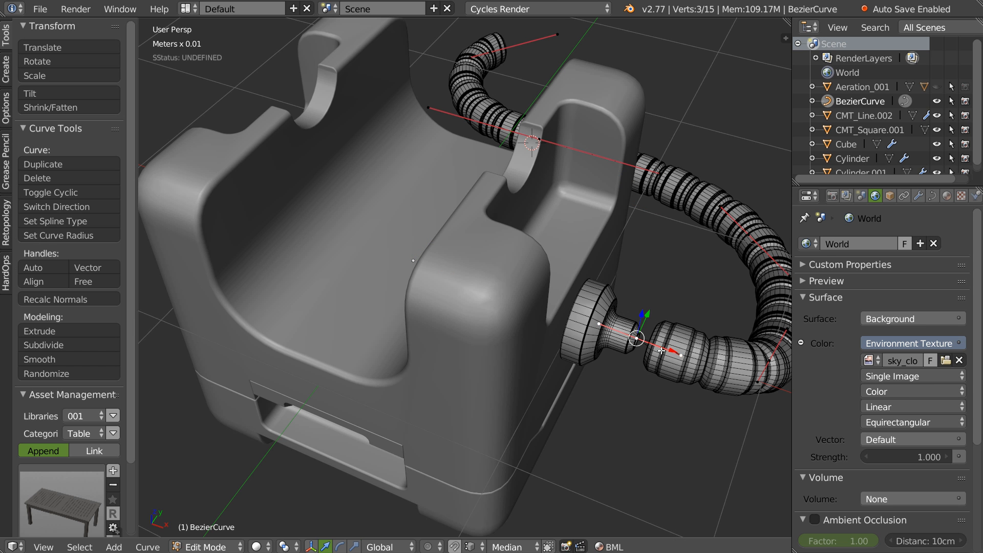
mouse_move(670, 351)
mouse_down()
mouse_move(655, 346)
mouse_move(680, 354)
mouse_up()
middle_drag(680, 355, 624, 220)
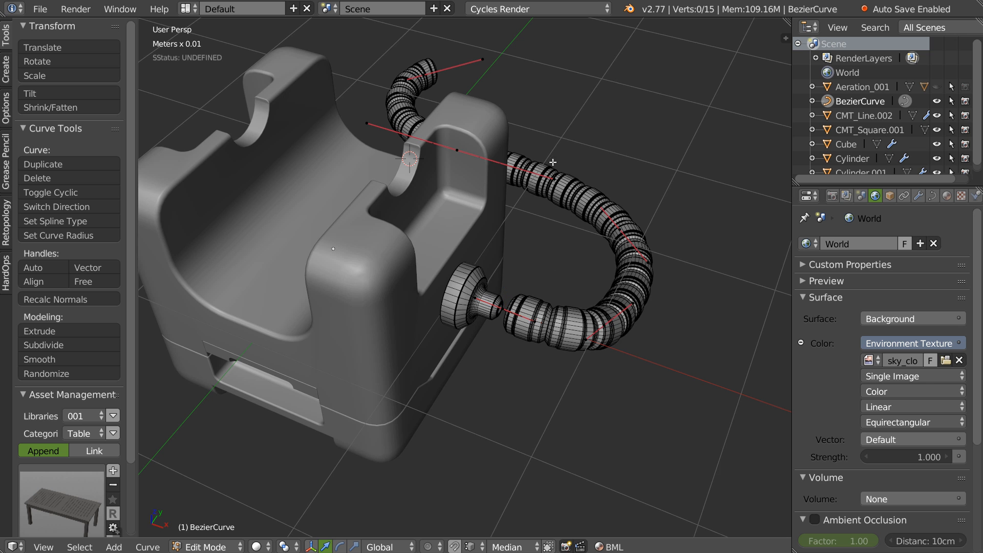
right_click(588, 292)
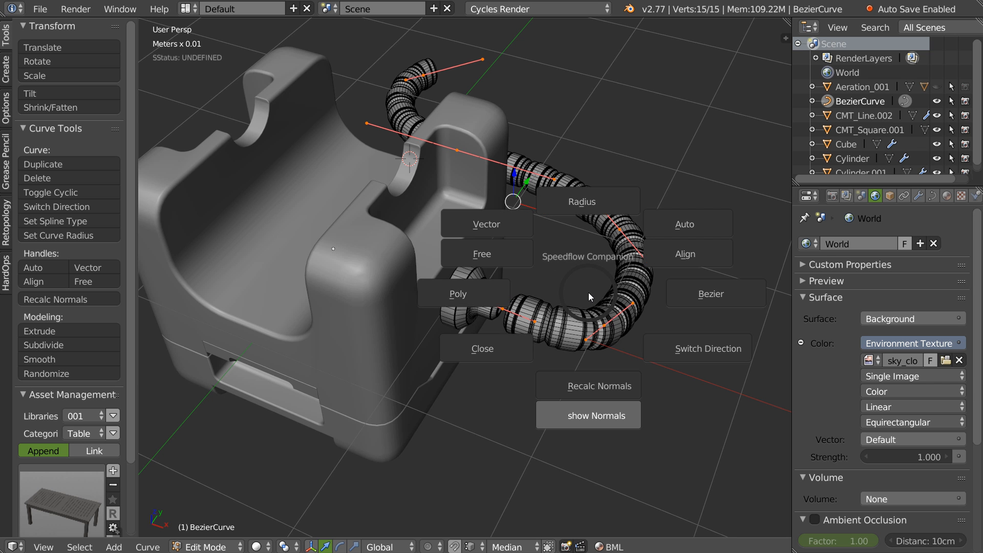
click(660, 350)
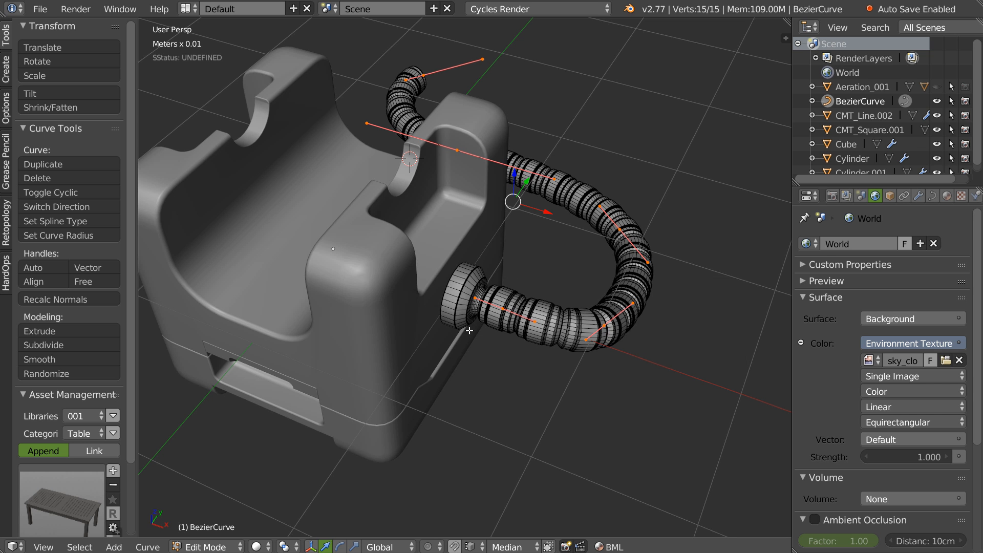
Reposition the curve's knob-end control point along X and leave curve editing
scroll(492, 306, up, 3)
right_click(528, 301)
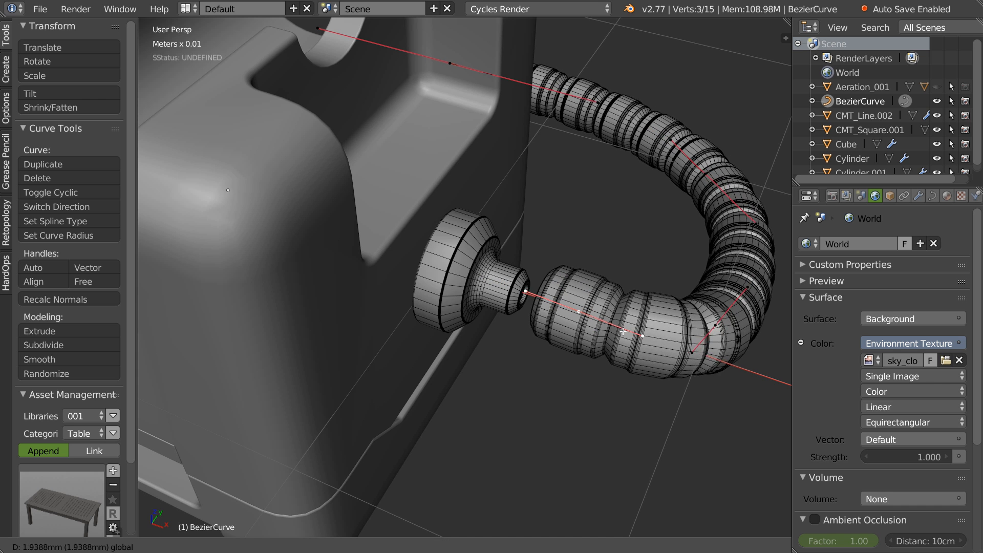
scroll(472, 342, down, 6)
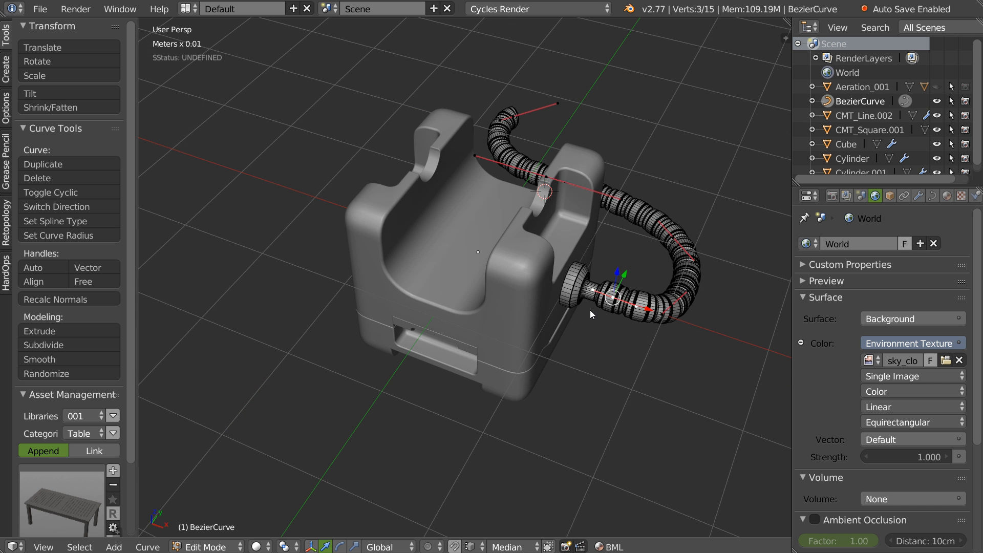
key(Tab)
Scale the arrayed cylinder's whole mesh down uniformly to slightly over half its size
right_click(616, 317)
key(Tab)
middle_drag(518, 266, 500, 301)
middle_drag(422, 238, 496, 267)
key(a)
key(s)
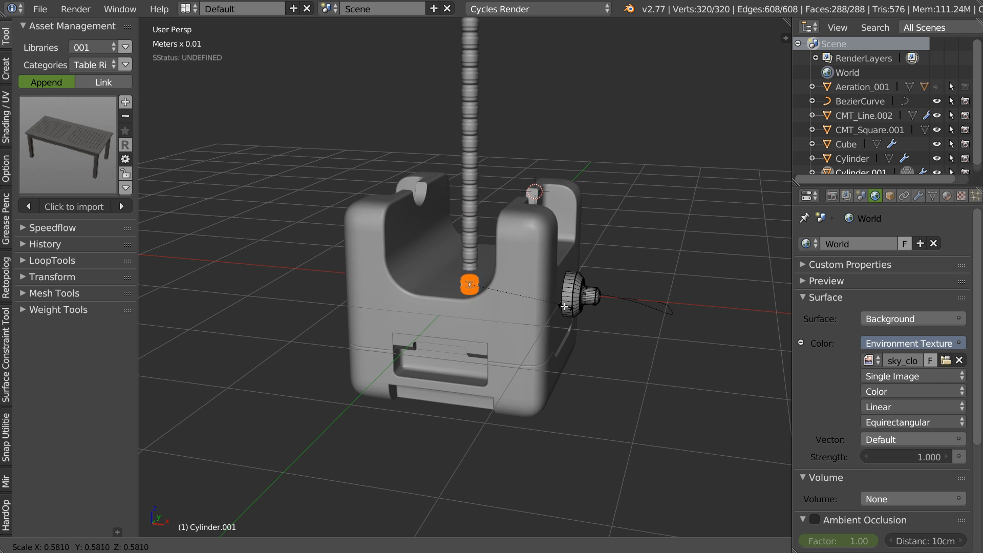
click(557, 307)
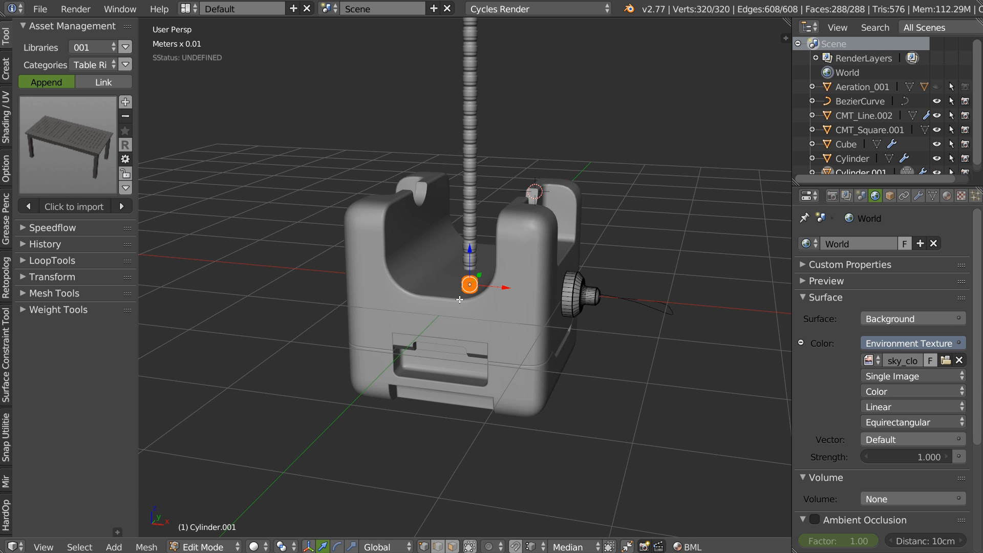
scroll(525, 302, up, 3)
key(Tab)
Reopen the arrayed cylinder's mesh and scale it down uniformly a second time by about half
mouse_move(601, 270)
middle_down()
mouse_move(530, 297)
mouse_move(531, 261)
mouse_move(481, 303)
mouse_move(603, 253)
middle_up()
scroll(481, 303, down, 5)
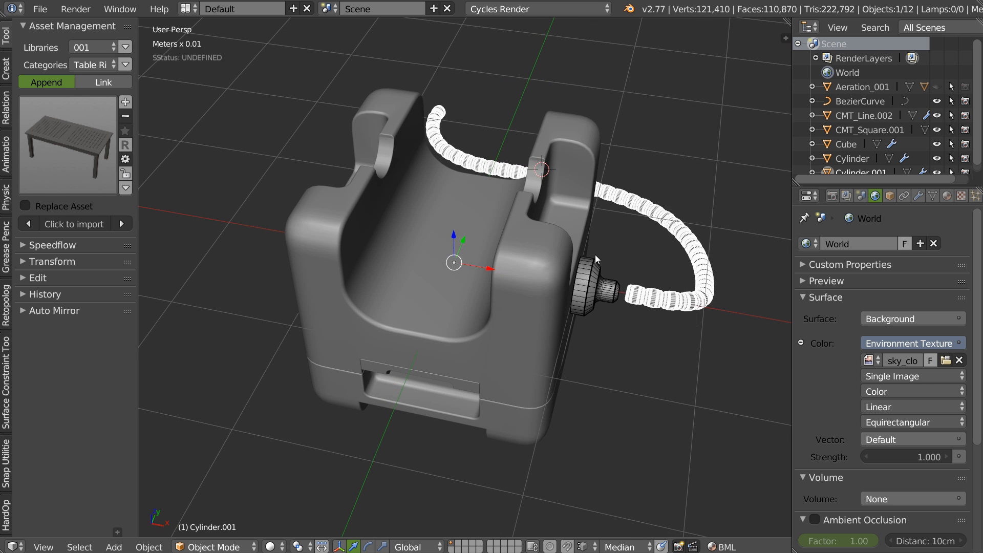
key(Tab)
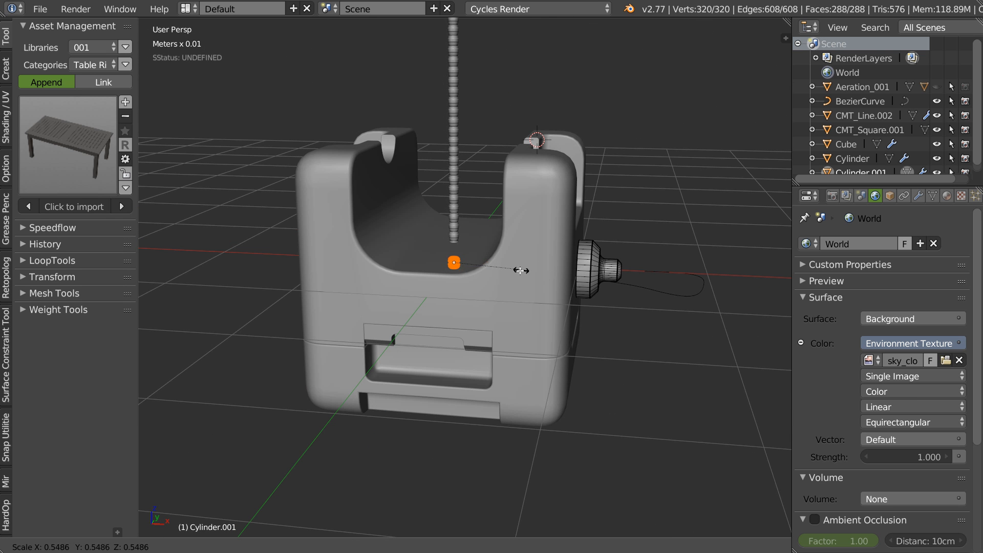
Stretch the cylinder segment by raising its upper half of vertices along Z in front view, and leave mesh editing
key(KP_1)
key(KP_Decimal)
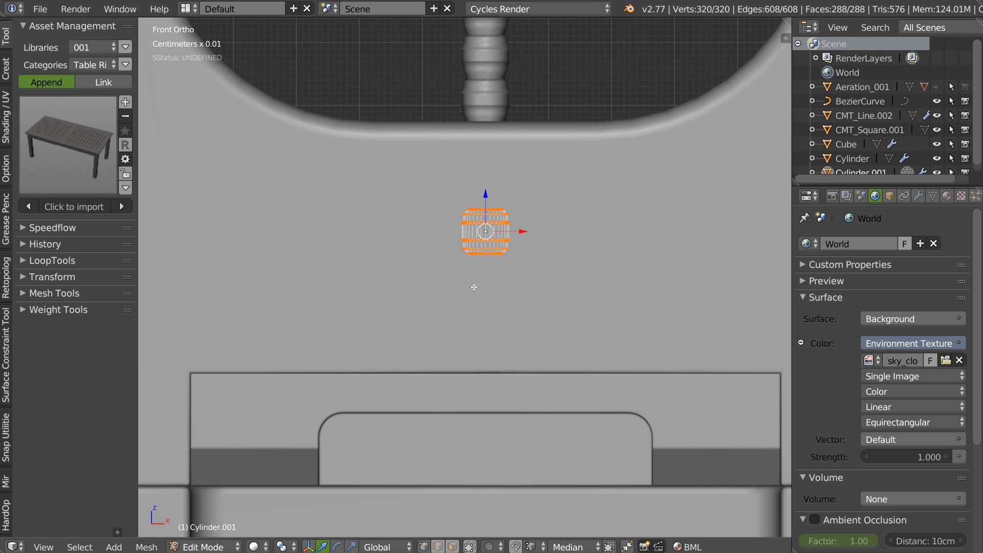
key(a)
mouse_move(525, 247)
ctrl+mouse_down()
mouse_move(345, 221)
mouse_move(464, 176)
ctrl+mouse_up()
key(g)
key(z)
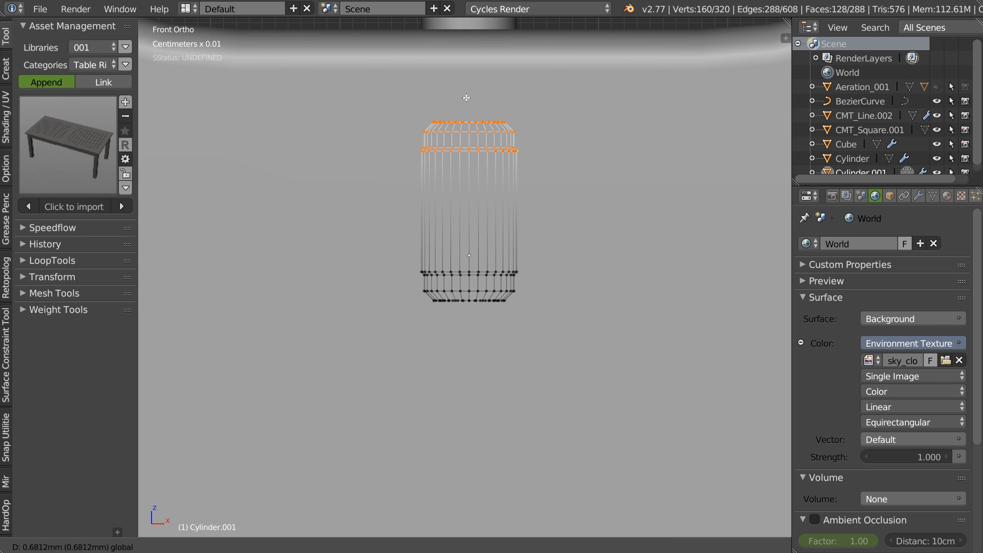
click(481, 82)
key(Tab)
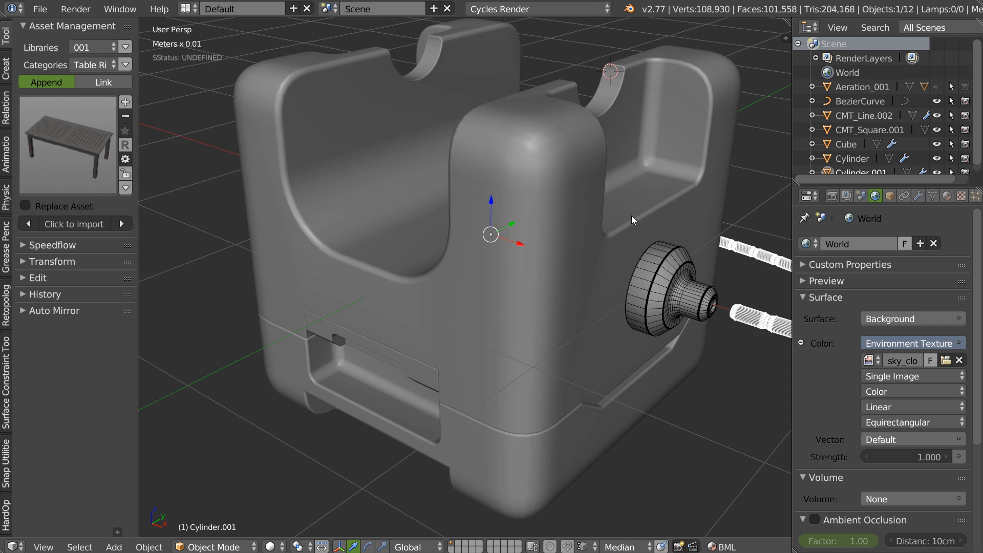
Reduce the bevel width on the hose's cylinder segments, keeping 4 segments and a 0.7 profile
shift+middle_drag(733, 319, 549, 251)
scroll(506, 259, up, 2)
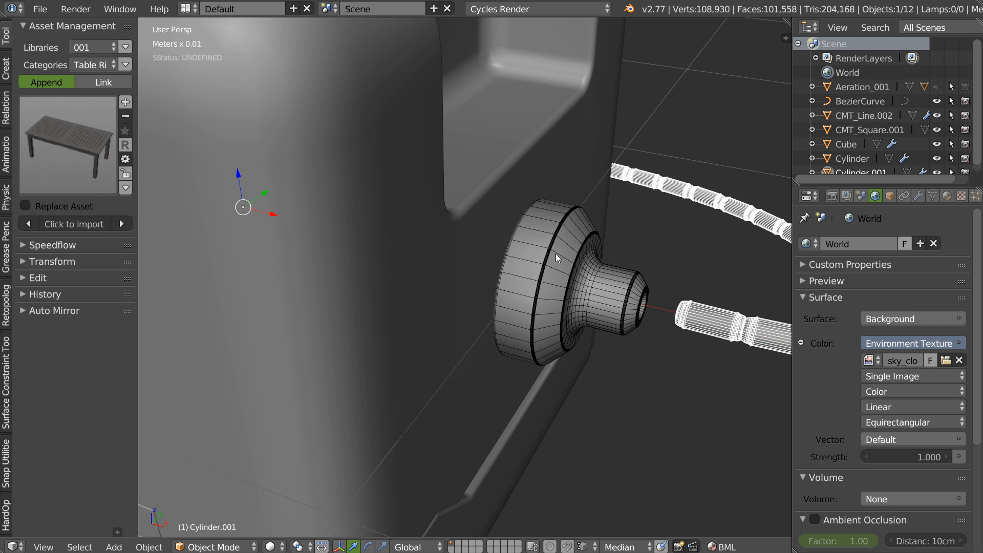
shift+middle_drag(682, 327, 555, 264)
scroll(566, 267, up, 4)
shift+middle_drag(647, 239, 526, 277)
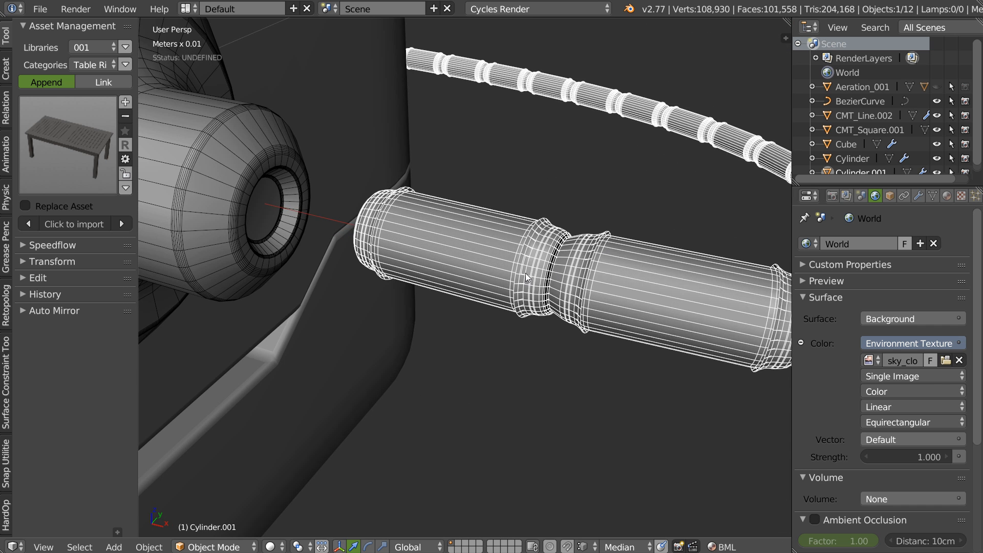
key(space)
click(634, 280)
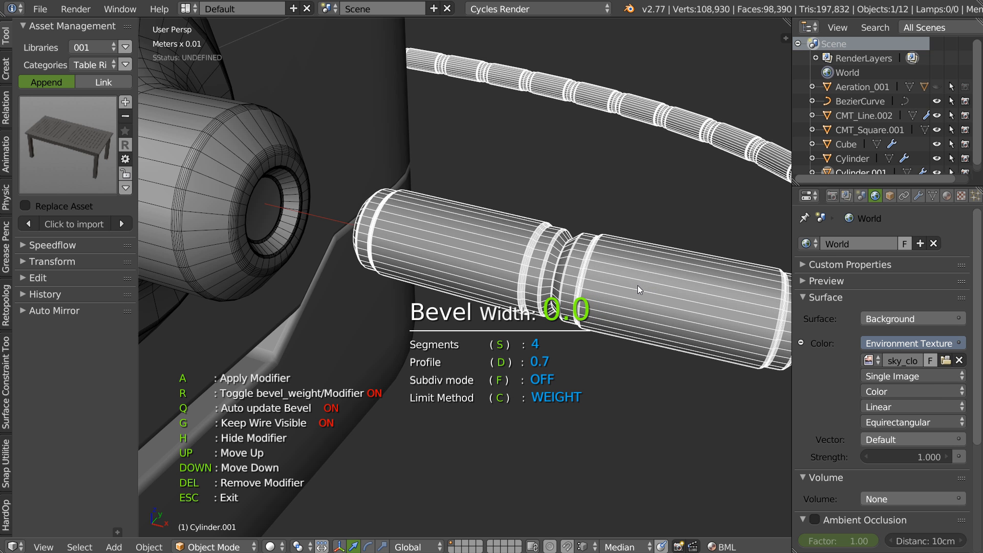
click(636, 287)
middle_drag(640, 287, 509, 265)
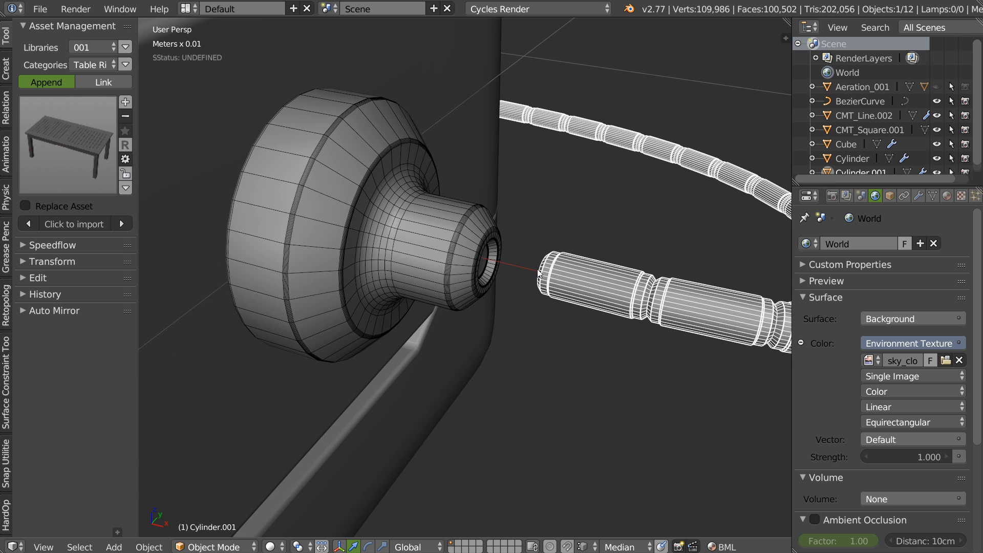
Move the Bezier curve's end control point so the hose starts inside the knob's tip, and leave curve editing
click(839, 101)
key(Tab)
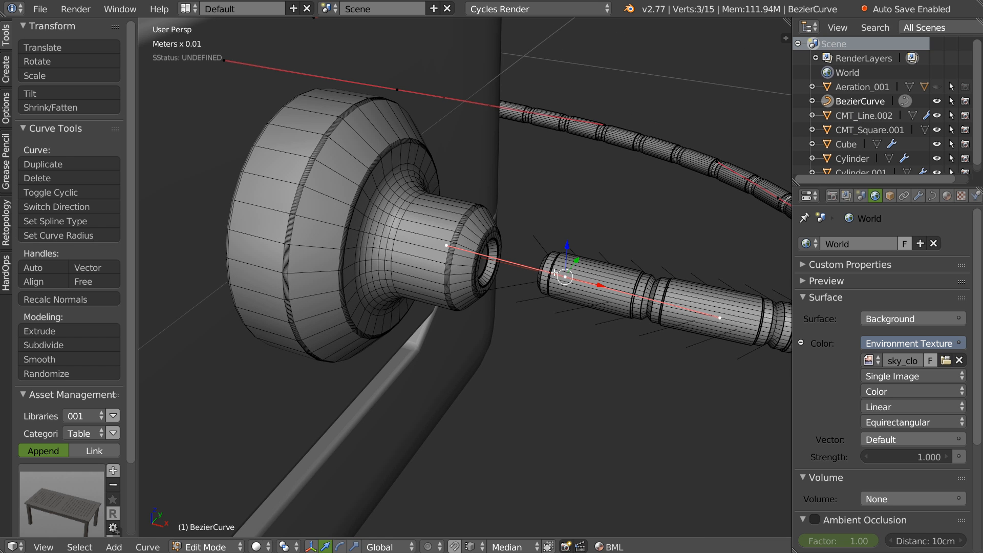
key(g)
click(525, 266)
key(g)
click(527, 274)
key(g)
click(526, 276)
scroll(526, 279, down, 6)
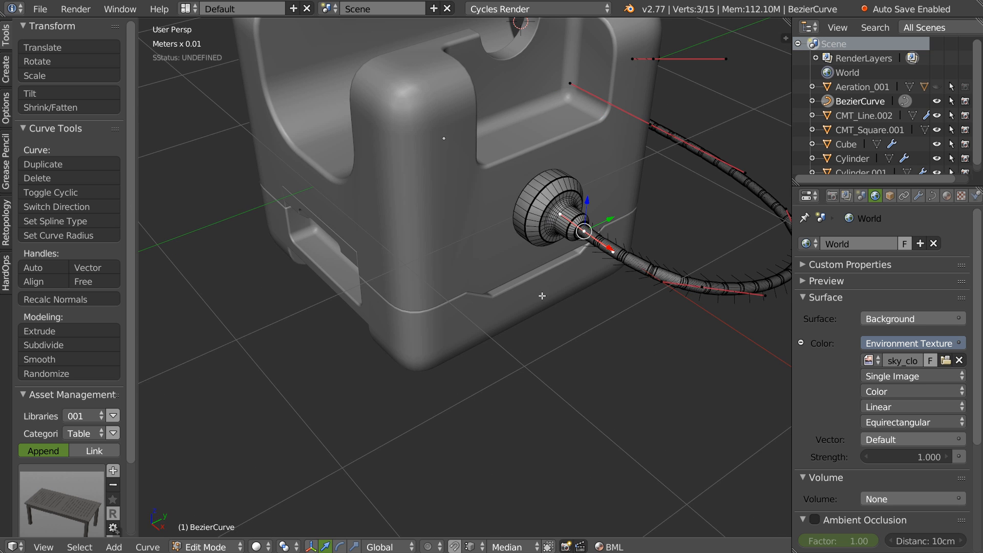
click(441, 228)
shift+middle_drag(584, 230, 528, 261)
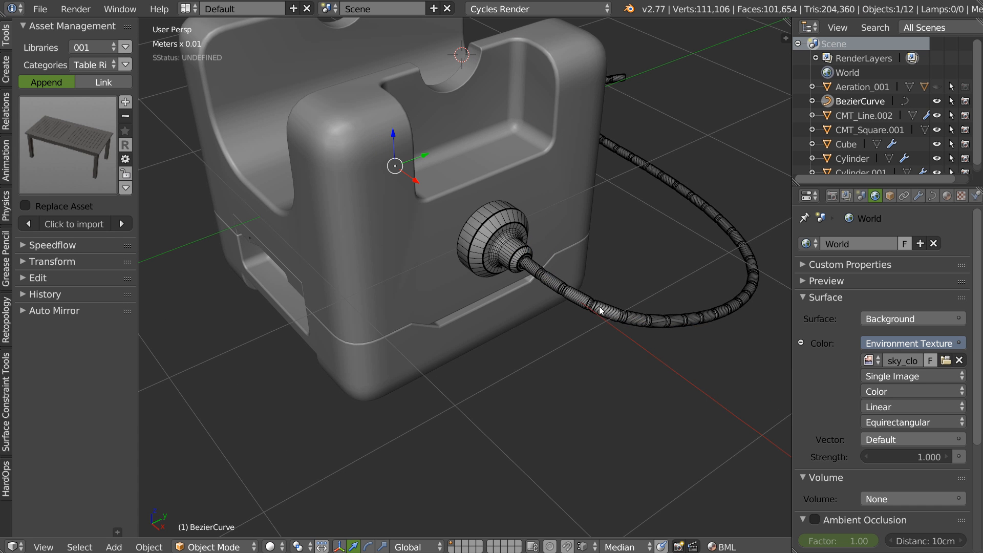
Turn off the wireframe overlay on the hose and on the knob
right_click(594, 306)
key(shift+z)
click(705, 306)
right_click(485, 241)
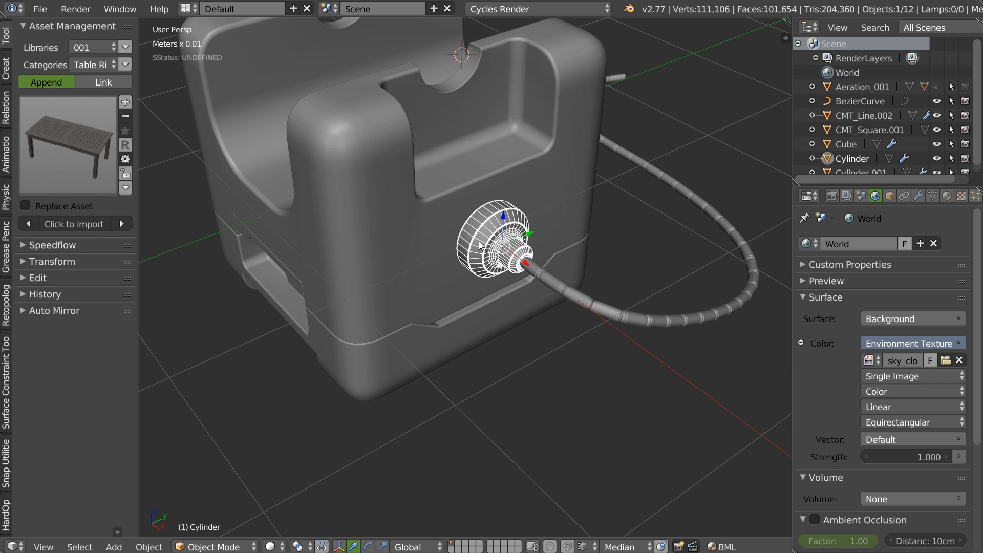
middle_drag(554, 239, 524, 222)
right_click(653, 215)
right_click(525, 248)
right_click(400, 297)
middle_drag(434, 259, 486, 240)
Reshape the hose by moving the curve's control point nearest the knob, adjusting it from two view angles
click(856, 101)
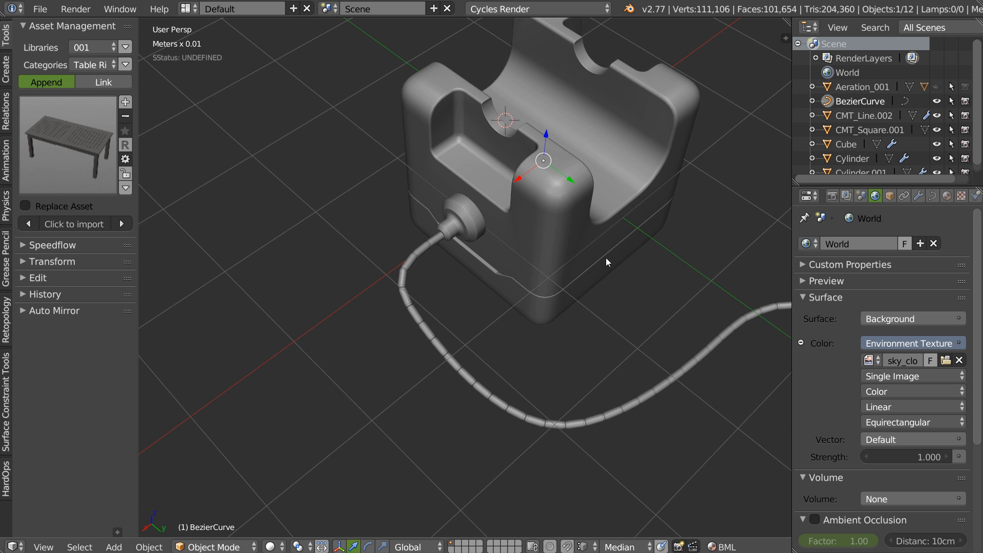
key(Tab)
right_click(404, 307)
key(g)
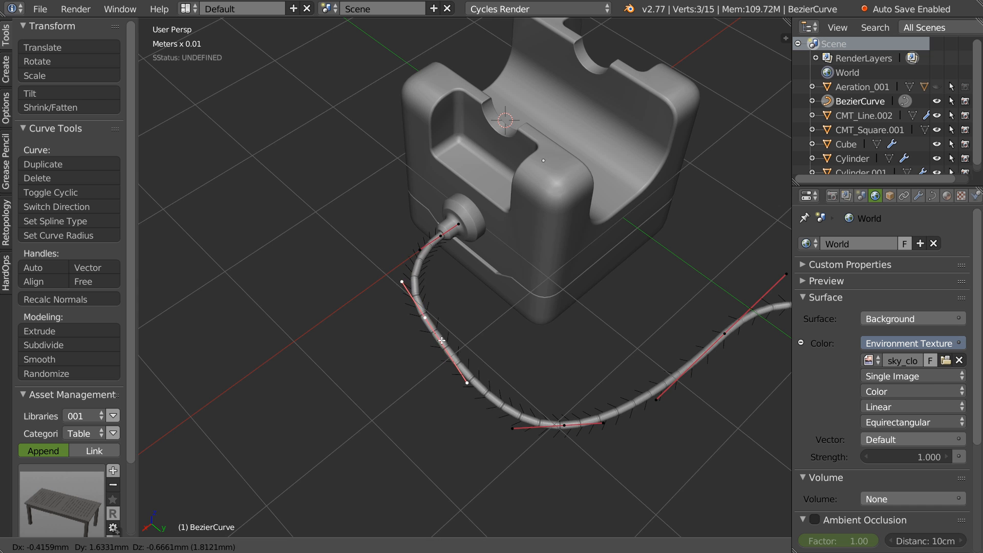
click(396, 327)
middle_drag(444, 332, 492, 340)
key(g)
click(440, 334)
middle_drag(563, 239, 566, 251)
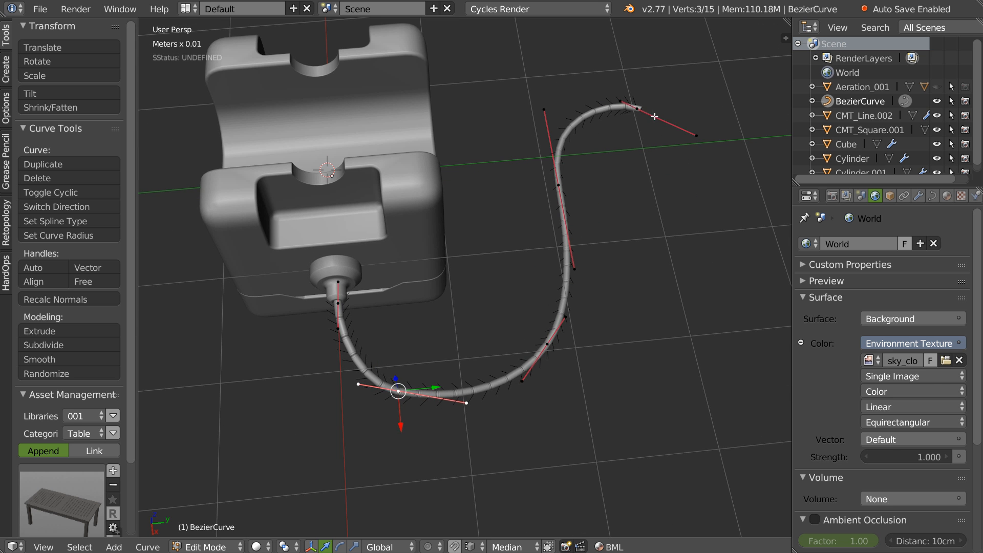
Move the handle at the curve's far end to change the hose tip's bend, and leave curve editing
right_click(706, 152)
key(g)
click(688, 110)
middle_drag(517, 197, 570, 160)
shift+middle_drag(539, 247, 501, 316)
key(Tab)
click(340, 294)
Preview the block and hose in rendered shading and return to solid shading
middle_drag(427, 253, 468, 285)
scroll(516, 268, down, 2)
key(z)
click(535, 247)
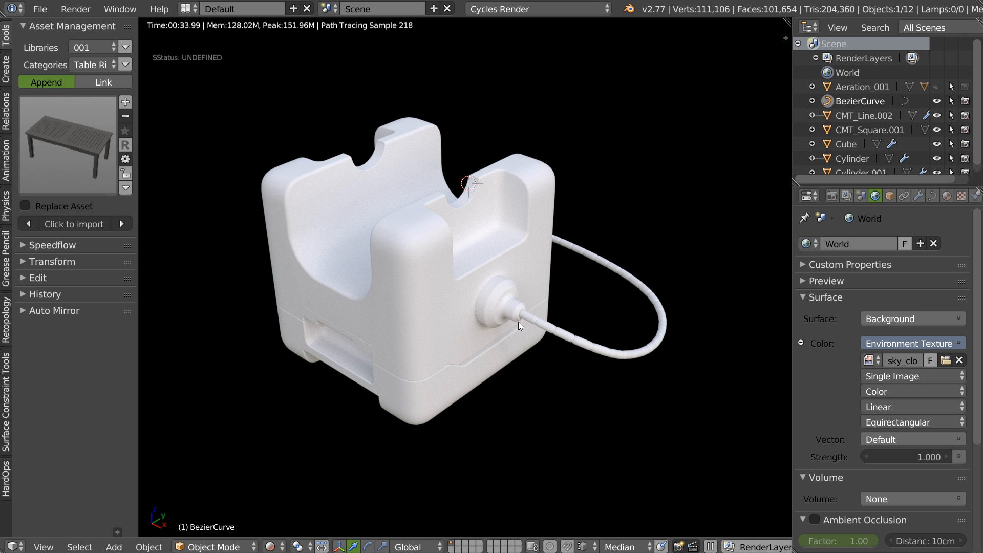
key(z)
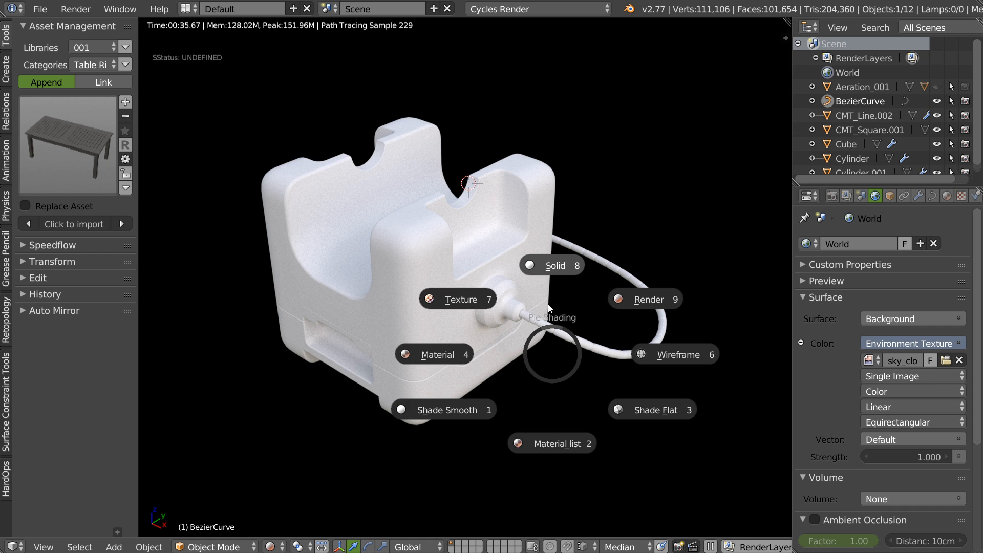
click(552, 262)
scroll(465, 284, down, 4)
Append the Caisse_001 crate from the Assets category of the Inserts library
click(89, 47)
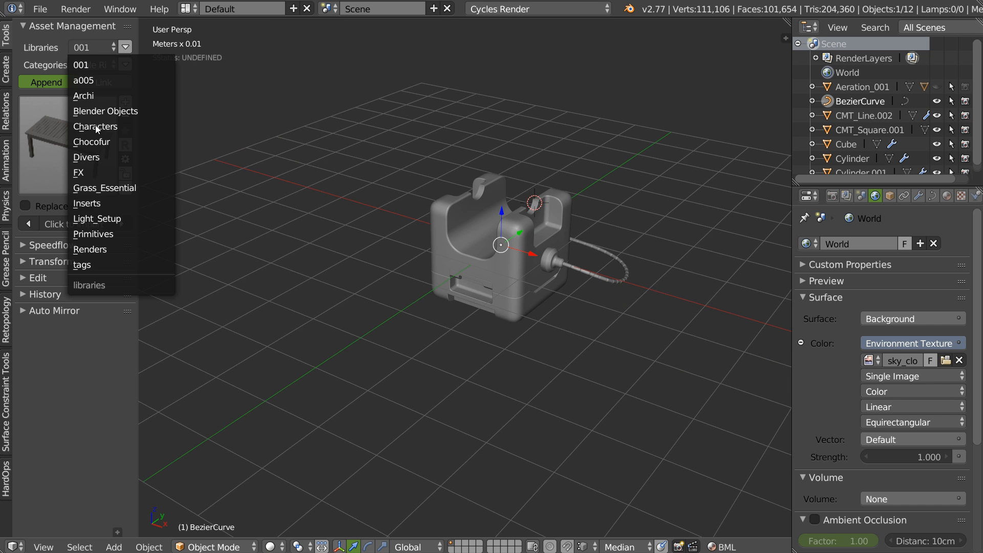
click(87, 203)
click(75, 148)
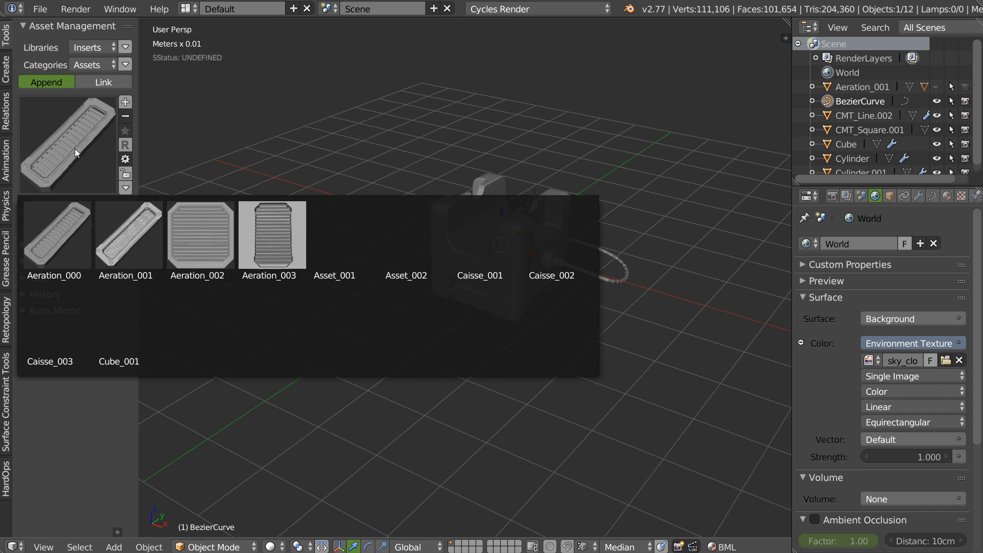
click(57, 130)
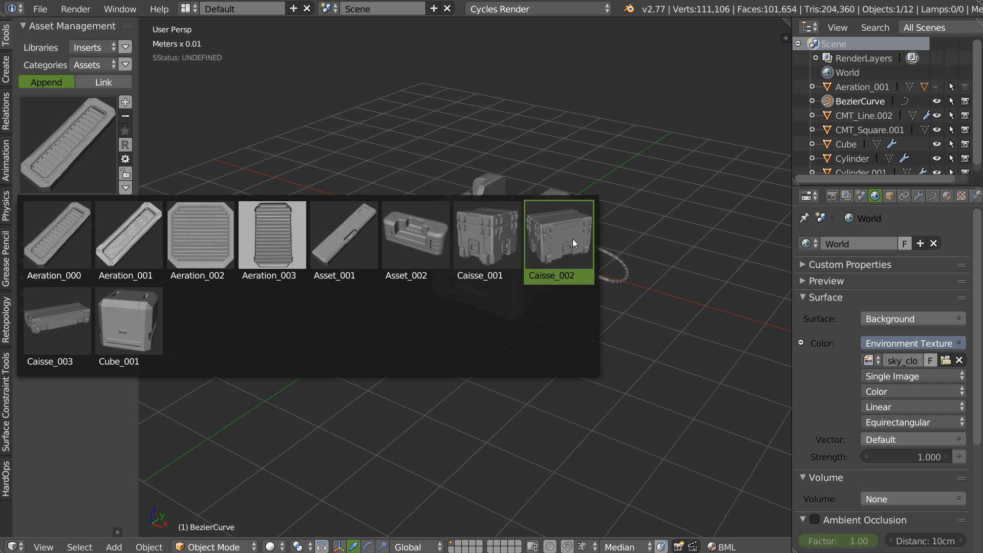
click(489, 243)
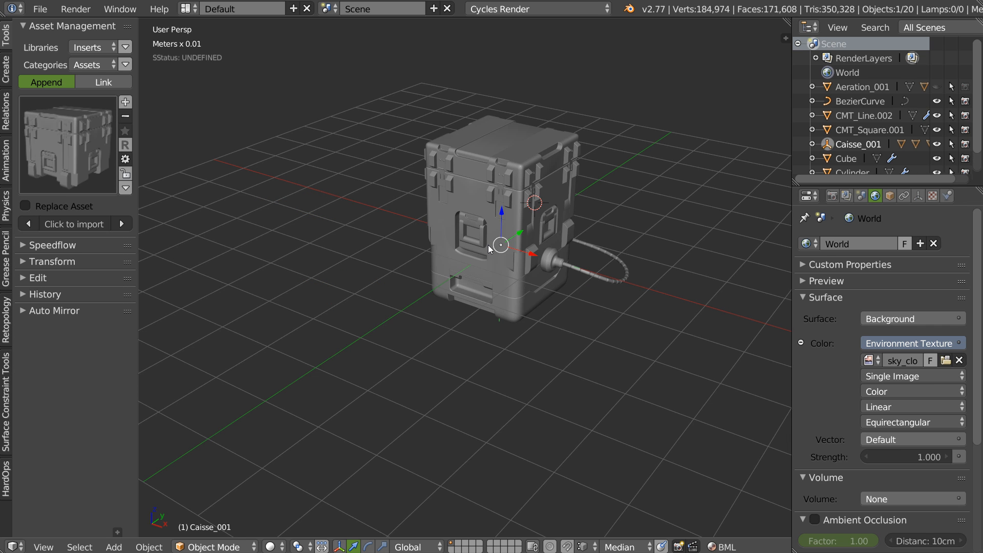
Select all parts of the Caisse_001 crate, hide every other object, frame the crate and clear the selection
click(826, 144)
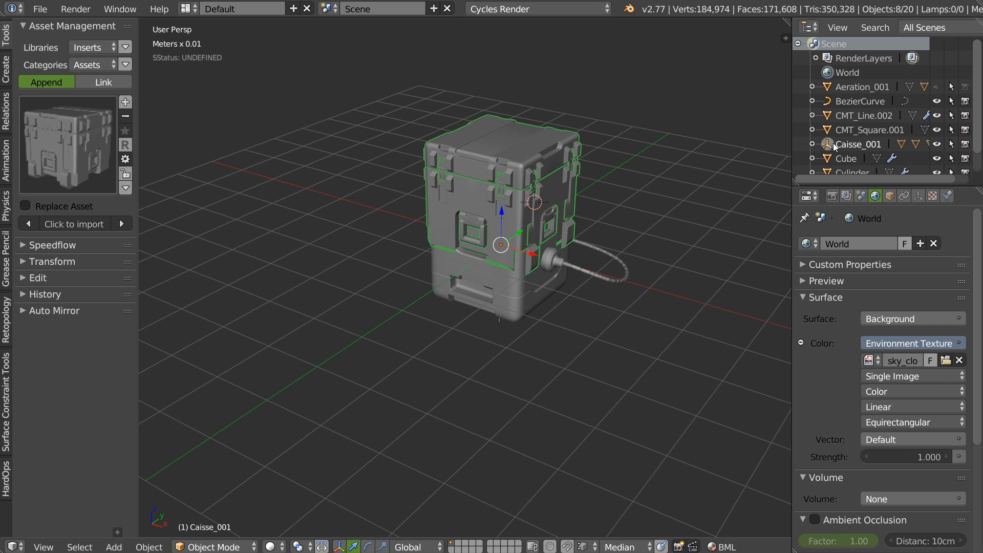
middle_drag(492, 193, 499, 187)
key(shift+h)
key(KP_Decimal)
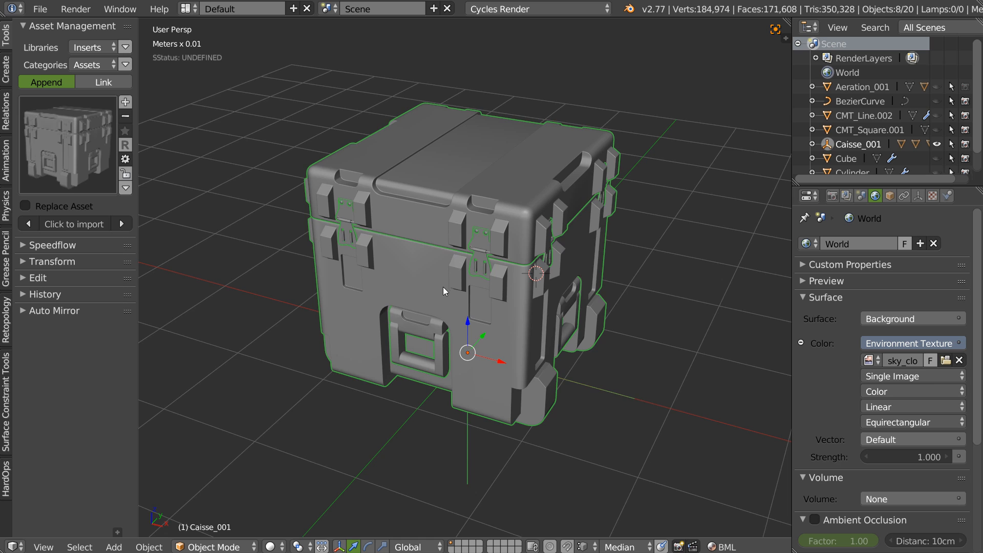
key(a)
middle_drag(450, 235, 484, 208)
scroll(497, 267, up, 3)
Append the Caisse_003 long crate from the Inserts library and raise it vertically above the small crate
click(91, 155)
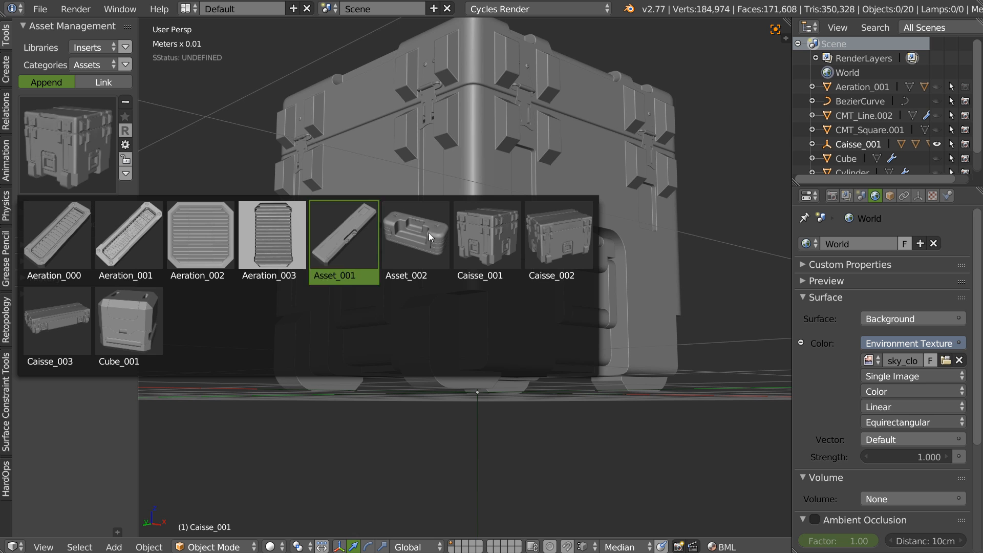
click(67, 327)
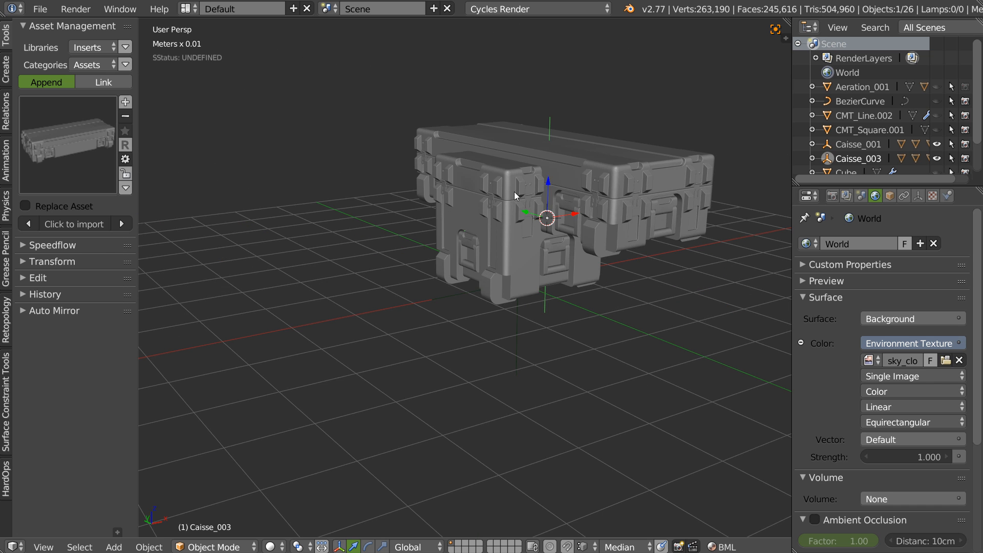
drag(549, 186, 540, 71)
Examine the long crate's corner, latches and recessed handles up close, and then both crates together
middle_drag(540, 71, 428, 221)
scroll(465, 210, up, 3)
middle_drag(479, 268, 432, 232)
scroll(367, 219, up, 4)
scroll(431, 232, down, 2)
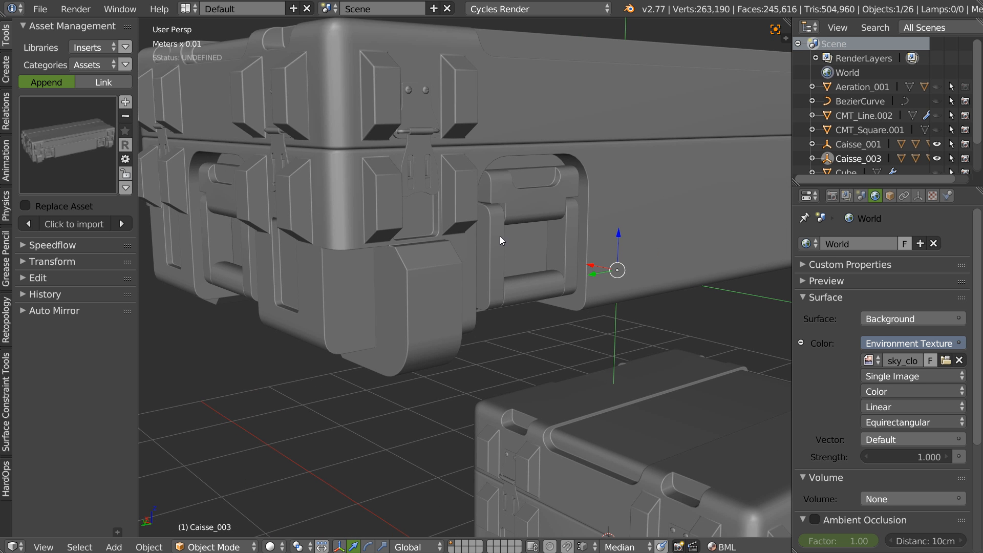
scroll(503, 230, down, 1)
shift+middle_drag(560, 228, 484, 226)
scroll(490, 228, down, 1)
mouse_move(425, 198)
middle_down()
mouse_move(540, 222)
mouse_move(311, 244)
mouse_move(278, 214)
mouse_move(401, 244)
mouse_move(440, 232)
mouse_move(391, 193)
mouse_move(269, 192)
mouse_move(240, 200)
mouse_move(228, 227)
mouse_move(321, 219)
mouse_move(416, 265)
mouse_move(422, 303)
middle_up()
Preview both crates in rendered shading from closer up and return to solid shading
key(z)
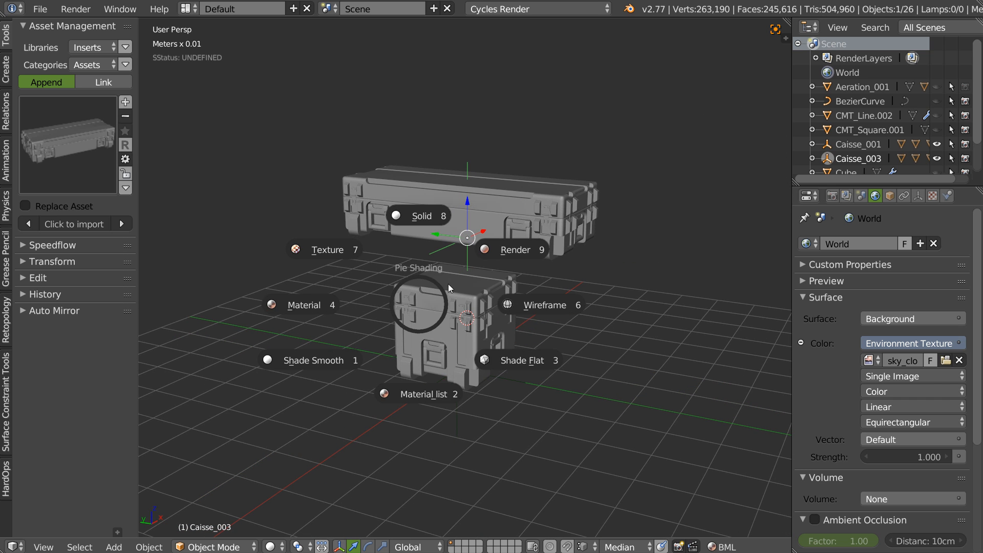
click(514, 254)
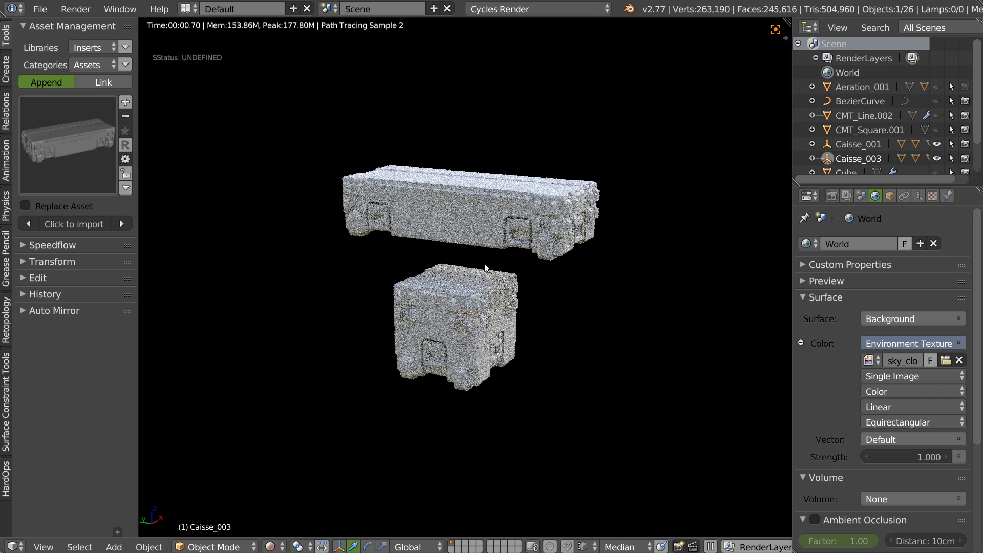
scroll(548, 212, up, 2)
scroll(581, 195, up, 4)
shift+middle_drag(533, 219, 528, 222)
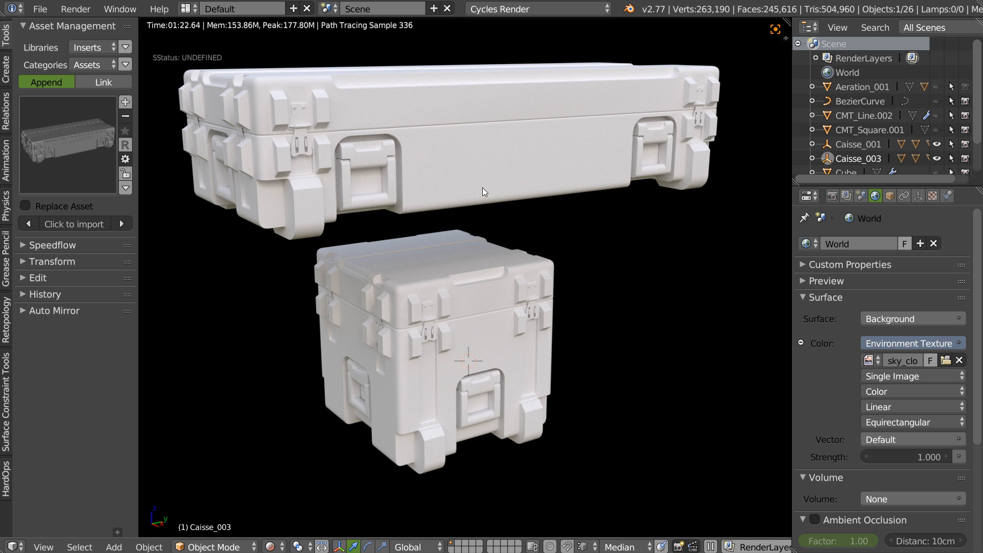
key(shift+z)
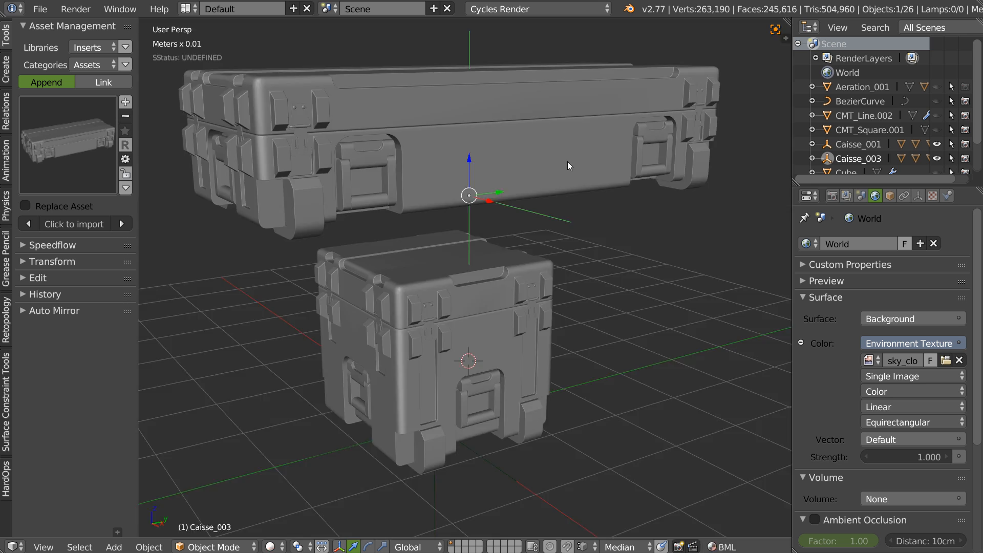
Assign the Army_Desert material from the material library to the long crate's lid and to its lower body
shift+middle_drag(526, 164, 531, 220)
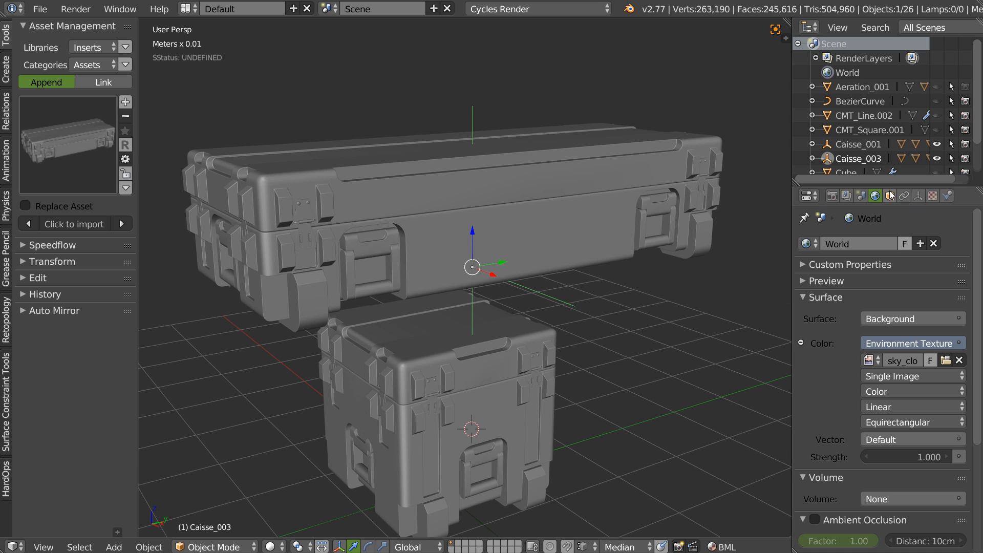
right_click(538, 171)
click(946, 196)
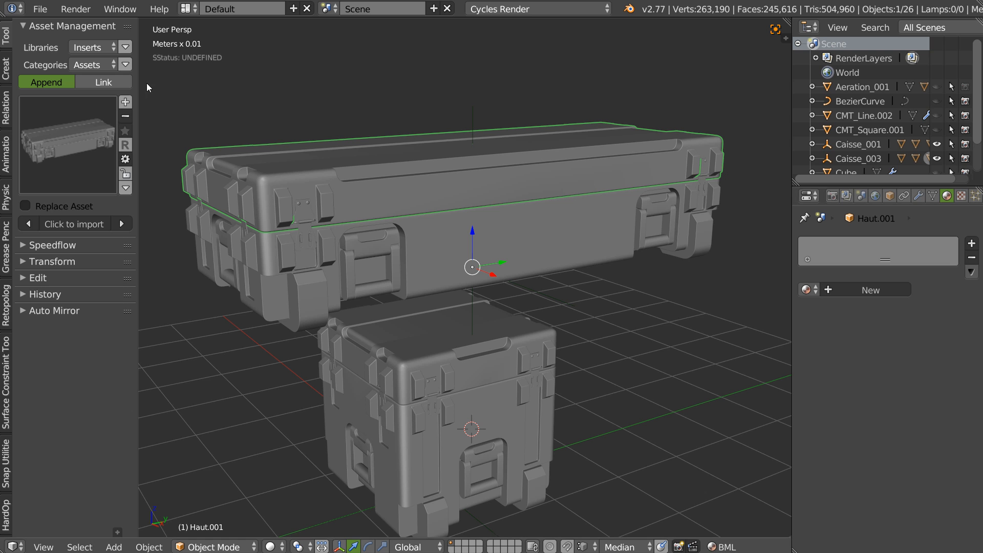
click(882, 371)
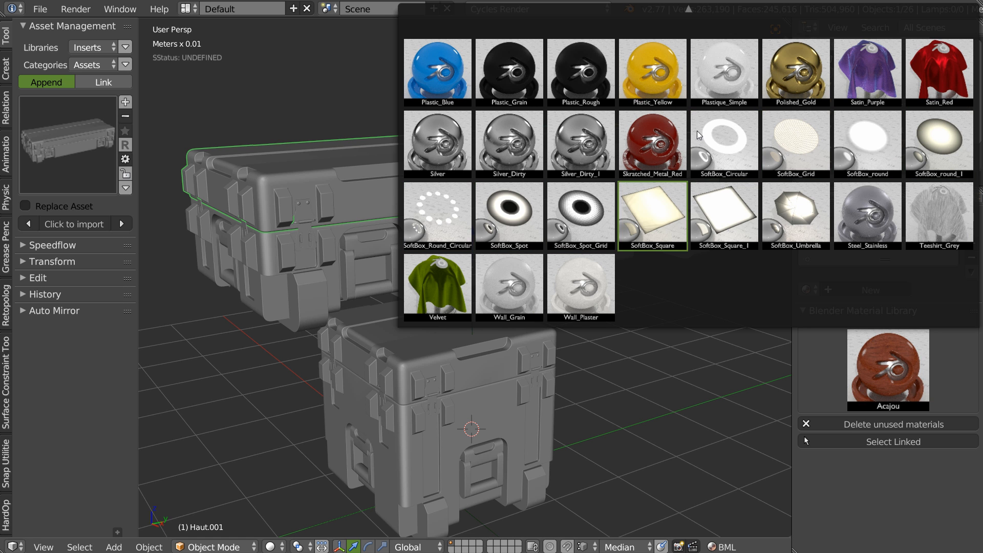
scroll(666, 139, up, 3)
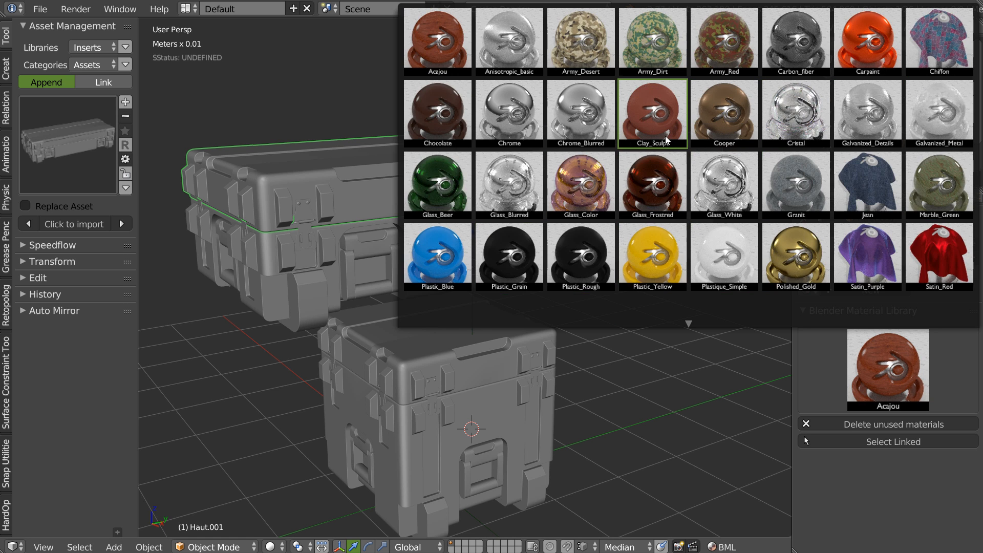
click(582, 41)
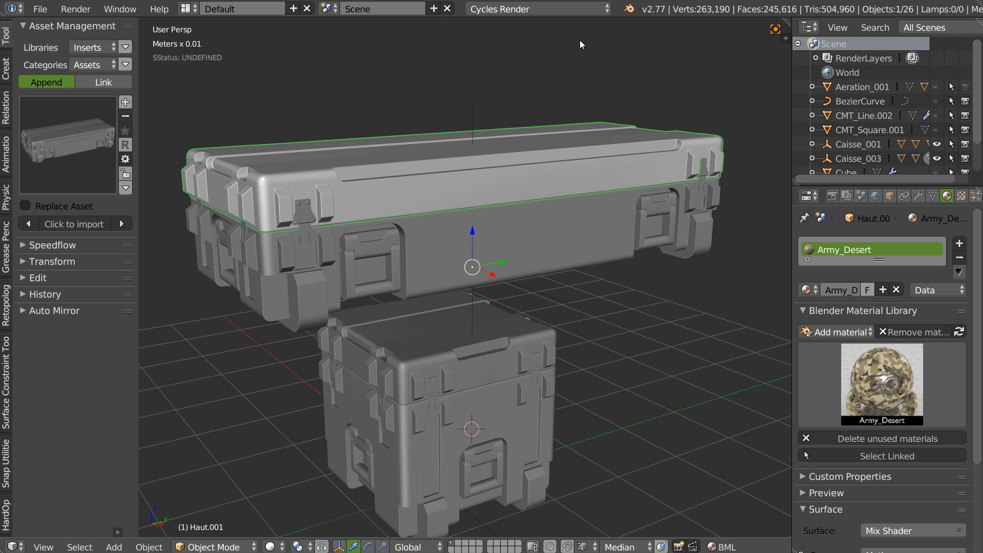
right_click(441, 255)
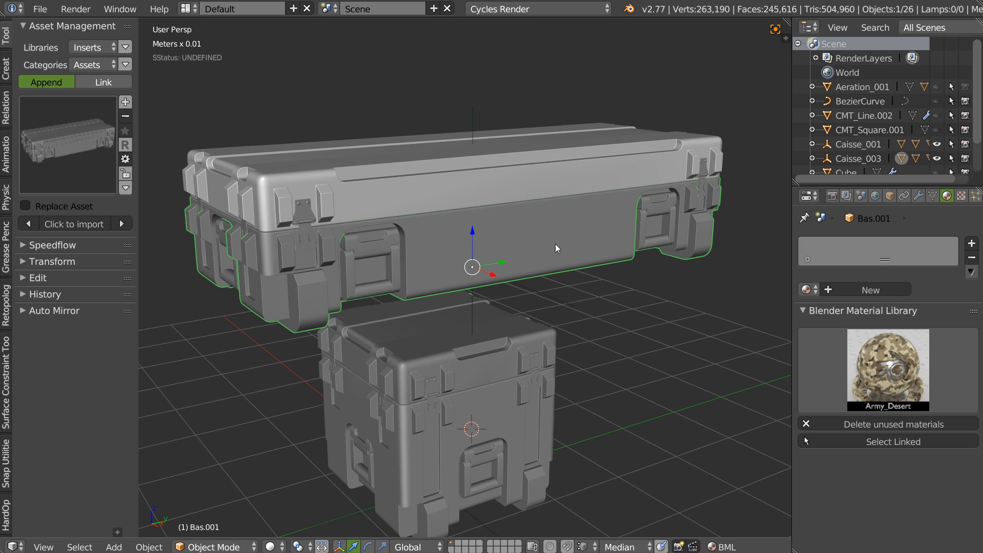
click(861, 362)
click(864, 372)
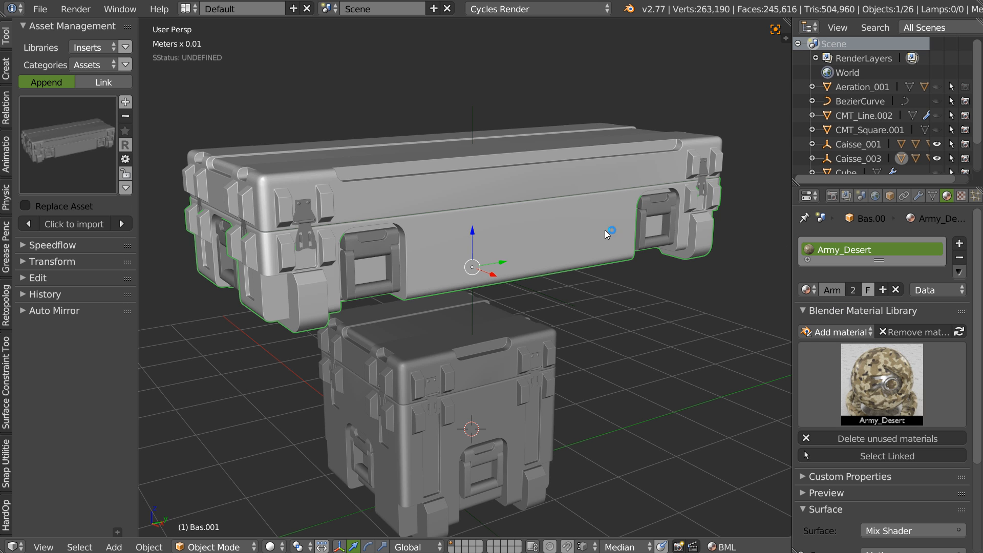
Assign the Plastic_Grain library material to the long crate's handles
right_click(371, 254)
click(901, 397)
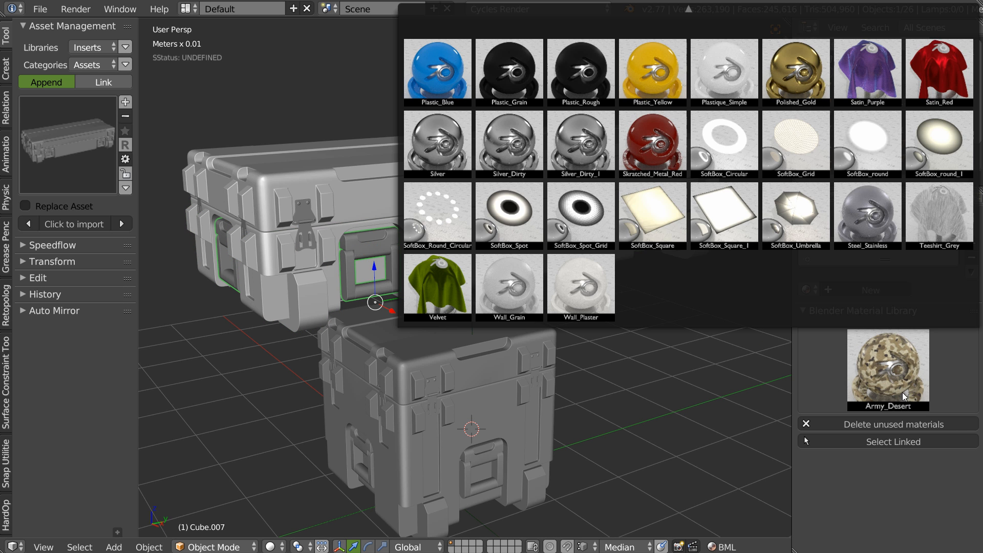
click(515, 72)
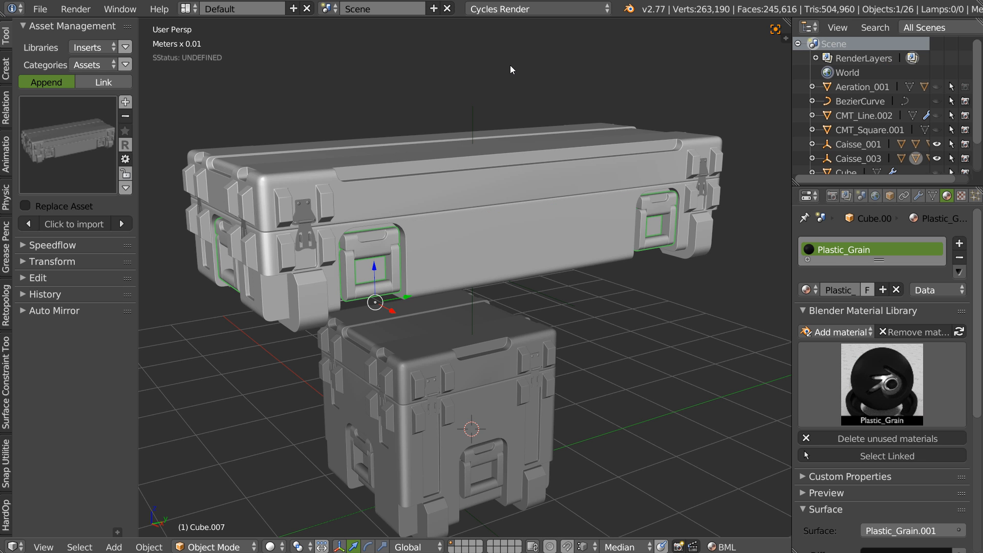
Assign the Silver_Dirty_1 material to the long crate's latches and to their cross screws
right_click(306, 212)
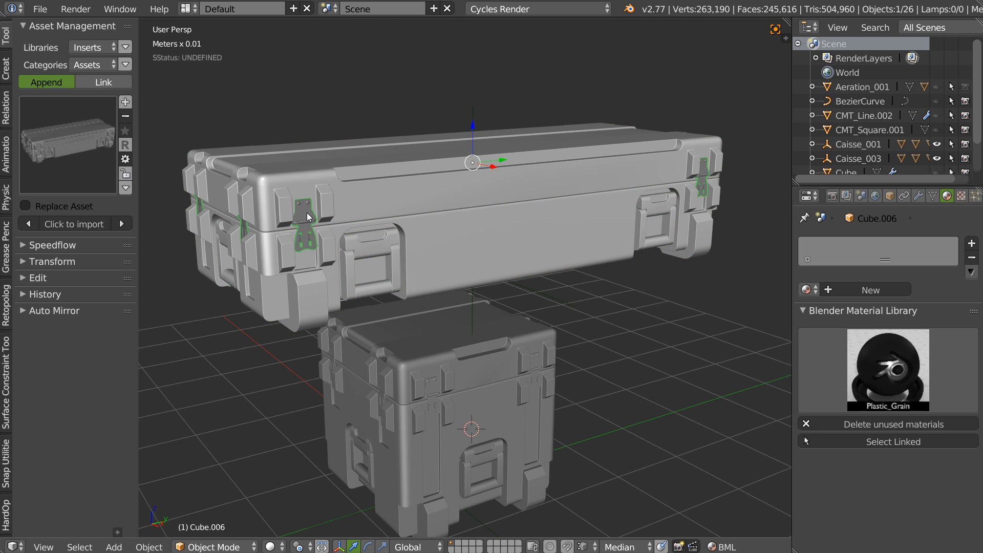
click(864, 383)
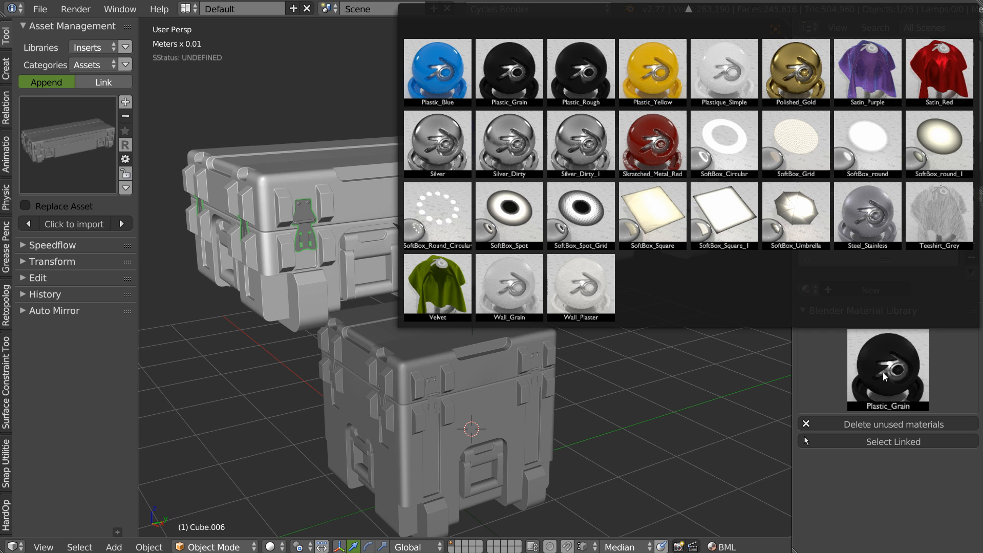
click(587, 149)
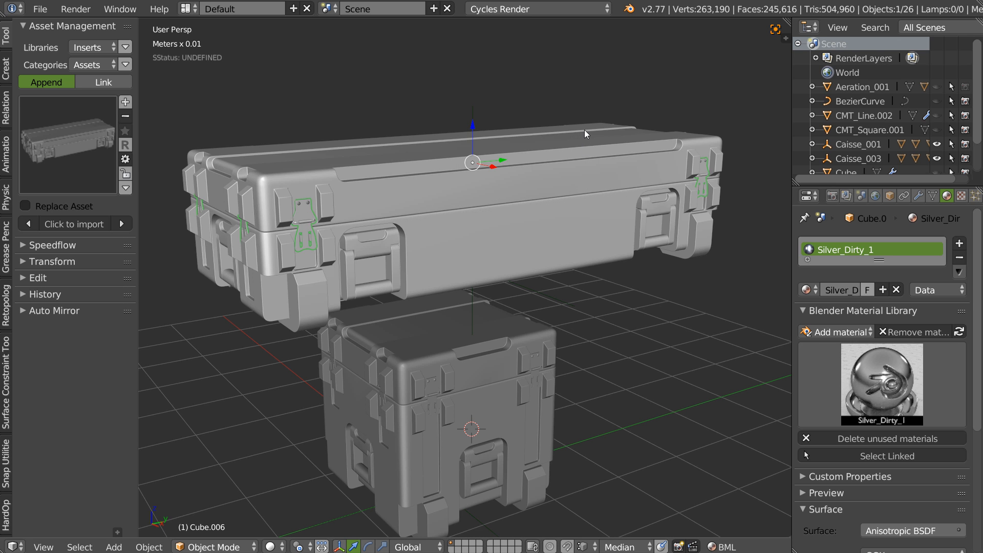
right_click(309, 203)
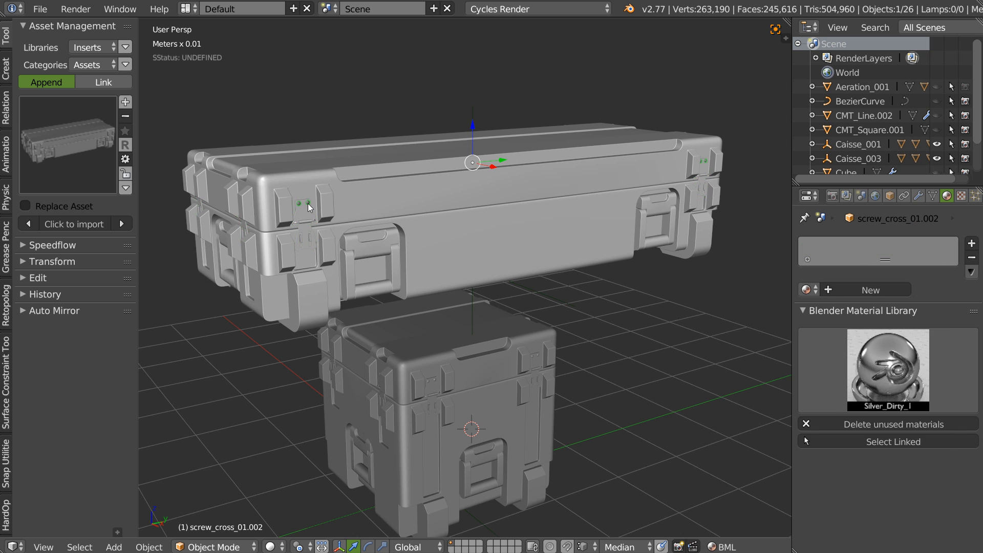
click(809, 290)
click(845, 336)
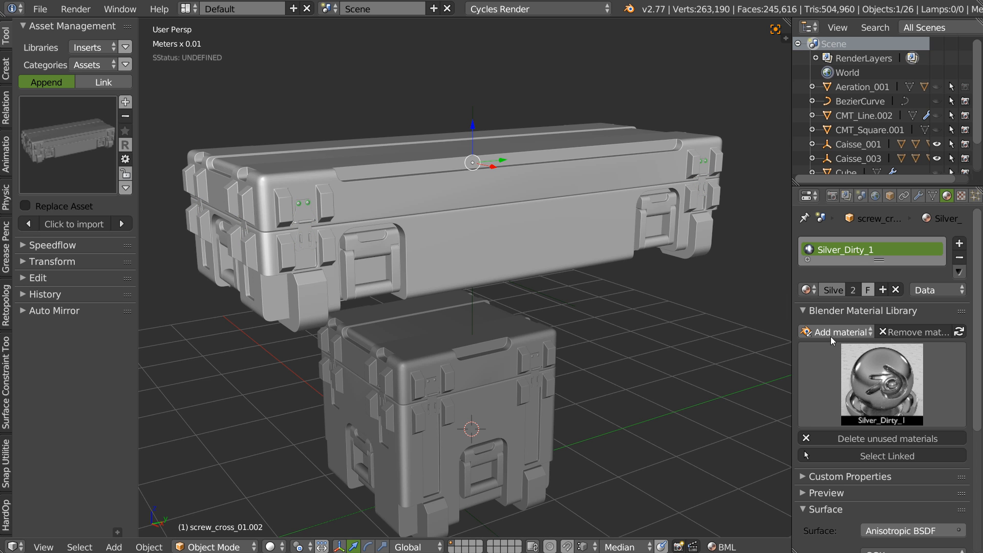
Hide the Caisse_001 crate and inspect the long crate's materials up close in rendered shading
scroll(896, 103, down, 2)
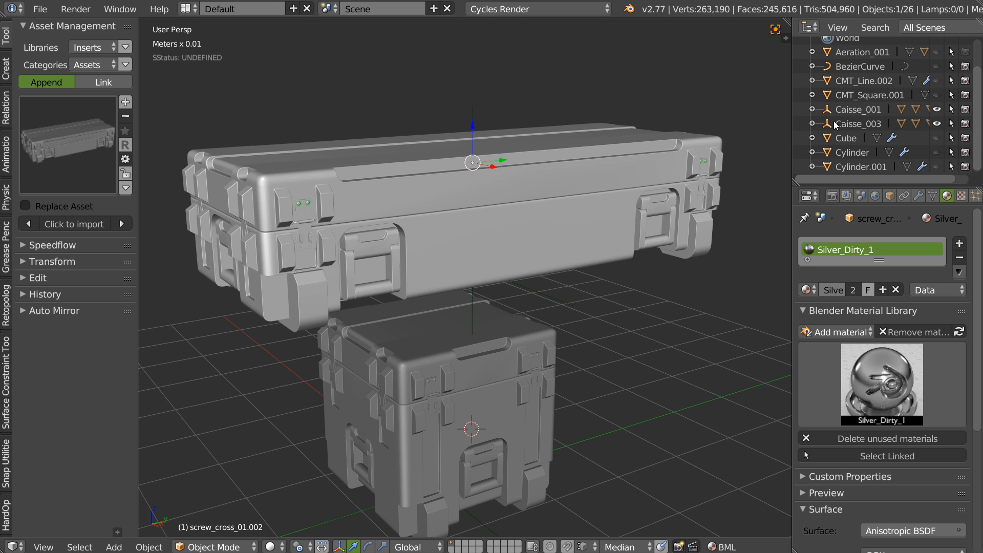
click(935, 109)
middle_drag(457, 221, 446, 281)
key(z)
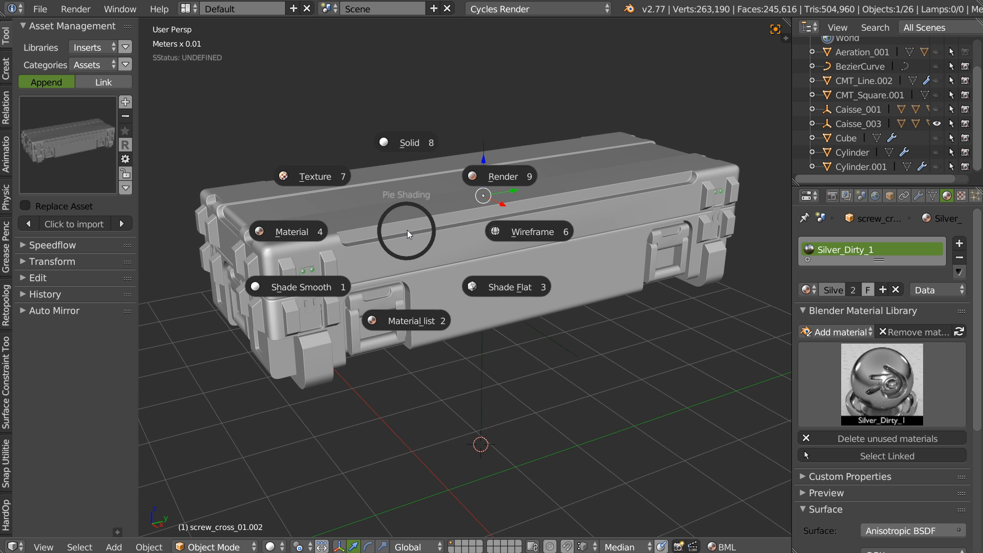
click(500, 178)
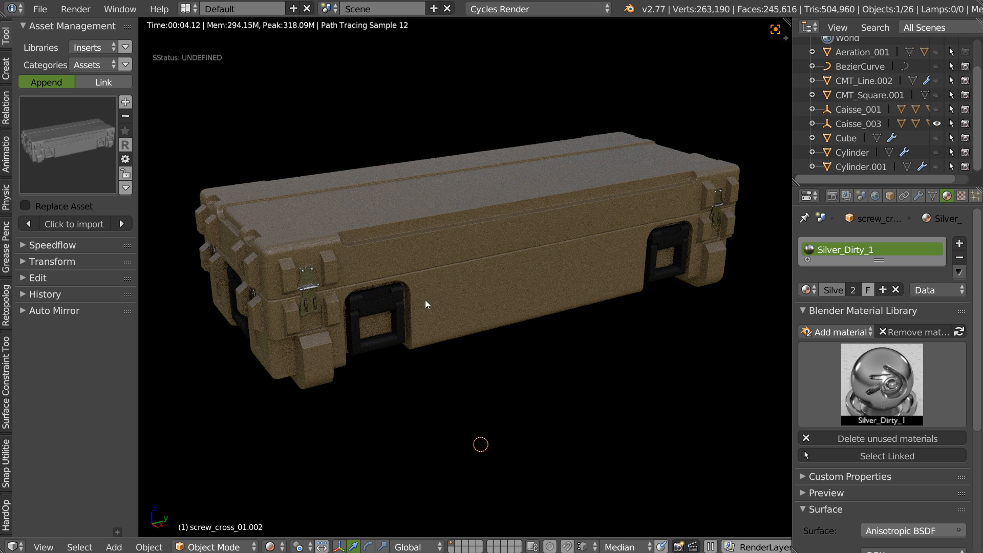
scroll(384, 204, up, 6)
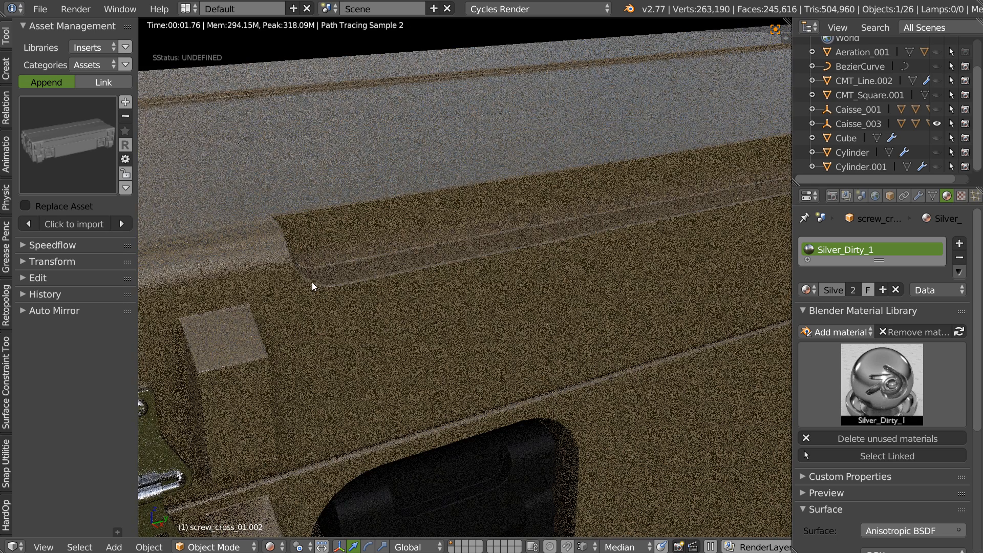
scroll(426, 277, down, 5)
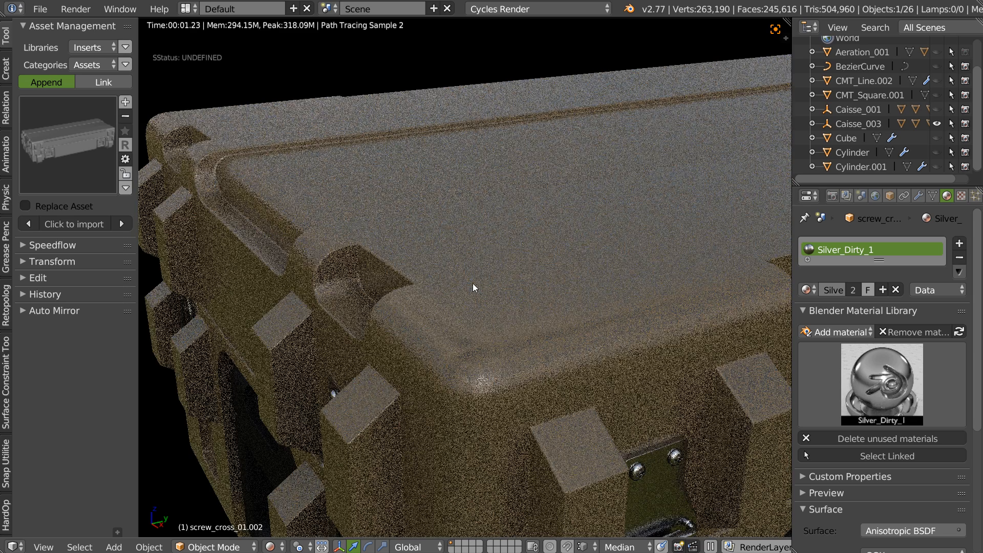
middle_drag(469, 288, 450, 330)
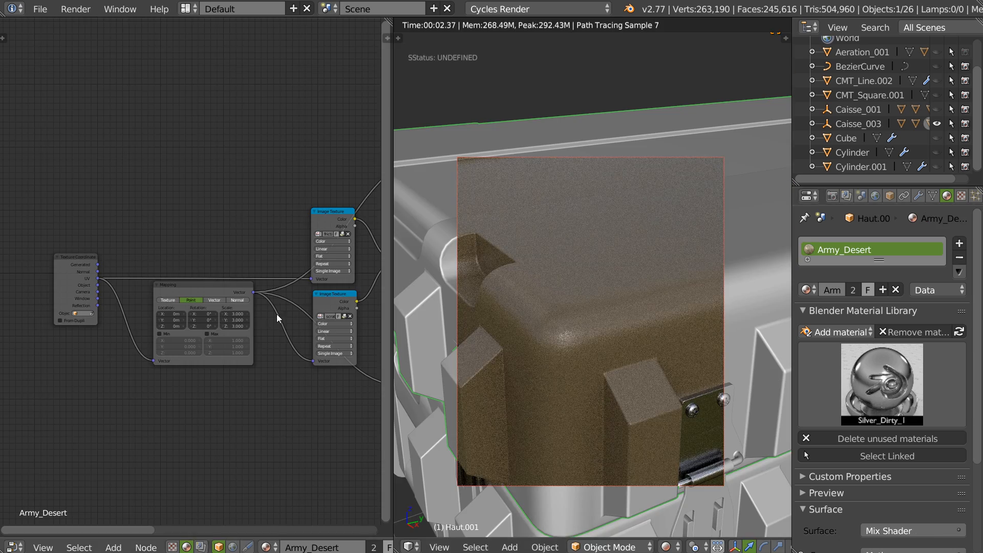
Switch the projection of the upper and lower Image Texture nodes of Army_Desert from Flat to Box
middle_drag(324, 292, 335, 276)
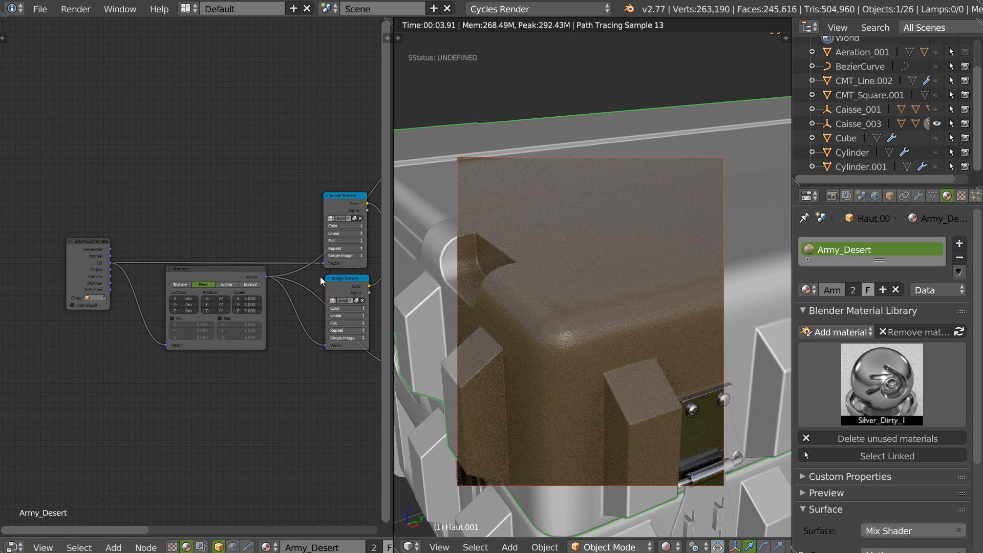
click(330, 241)
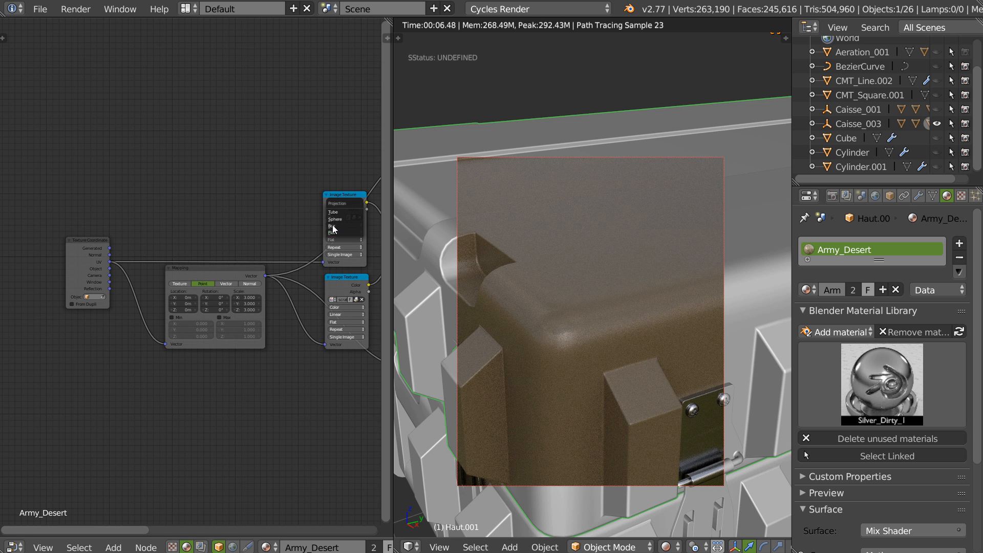
click(335, 230)
click(335, 322)
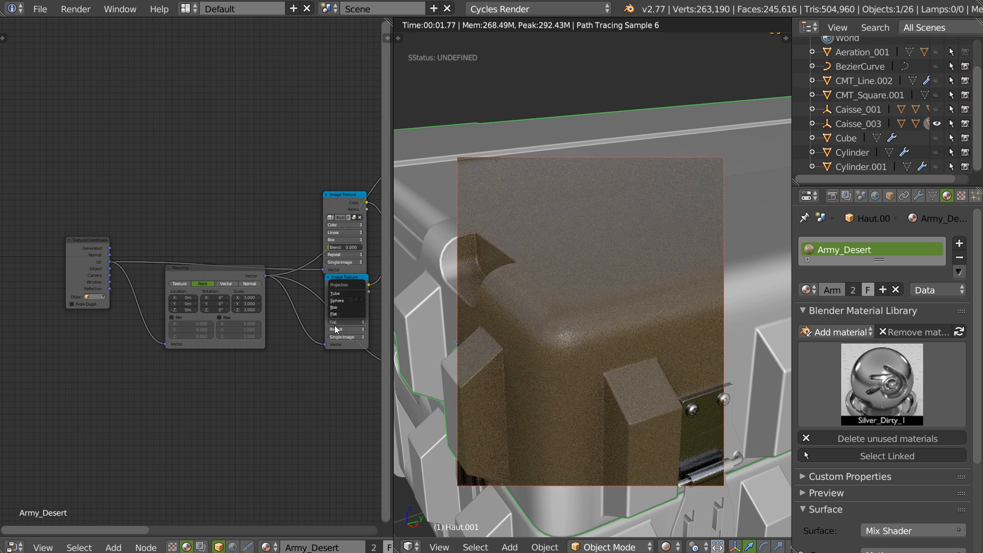
click(337, 307)
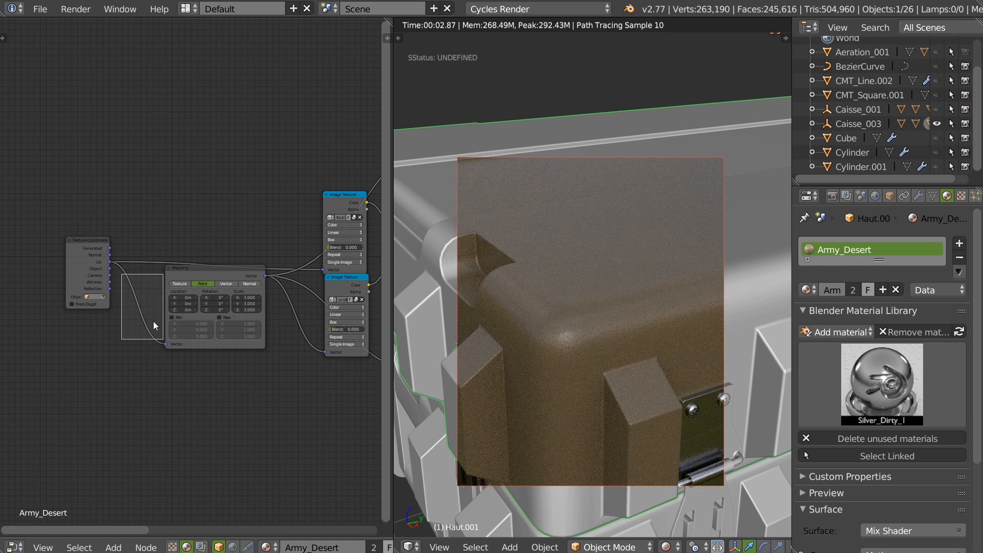
Feed the Object output of the Texture Coordinate node into the Mapping node and the upper Image Texture's vector
drag(110, 268, 139, 301)
drag(161, 341, 164, 344)
mouse_move(238, 297)
middle_down()
mouse_move(128, 297)
mouse_move(243, 304)
middle_up()
drag(96, 271, 305, 278)
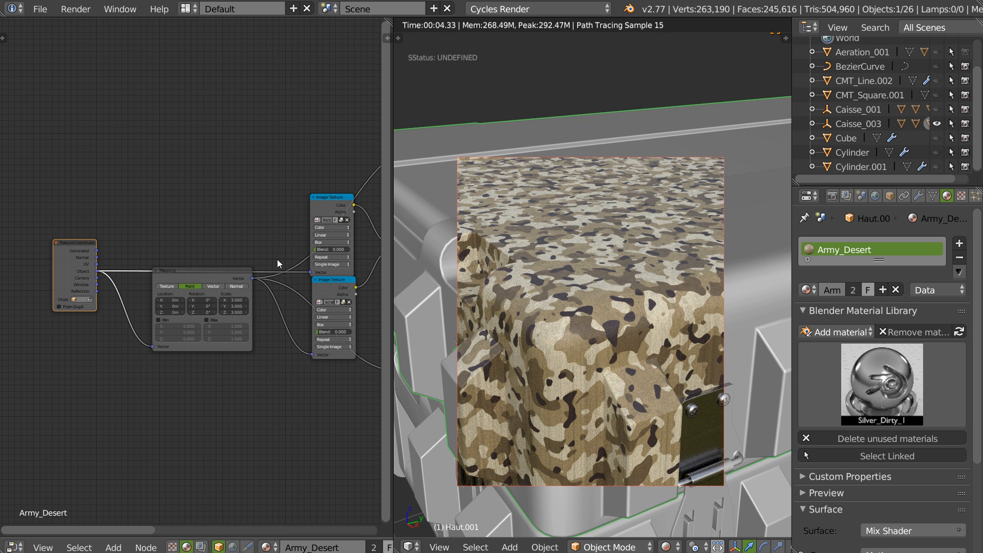
Try Generated coordinates on the upper Image Texture, cut that link and move the node clear of the Mapping links
drag(96, 251, 309, 276)
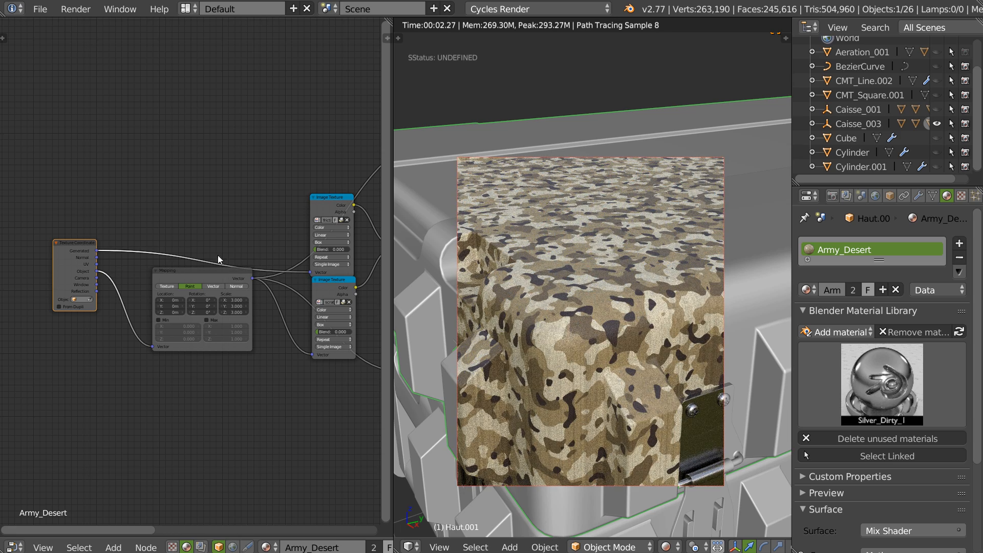
ctrl+right_drag(144, 260, 136, 267)
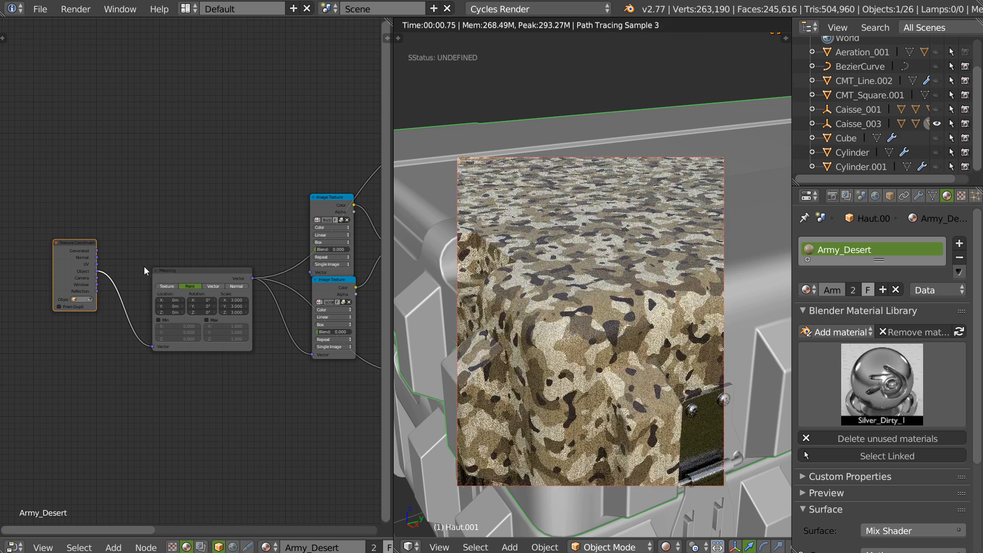
drag(336, 209, 291, 180)
click(295, 180)
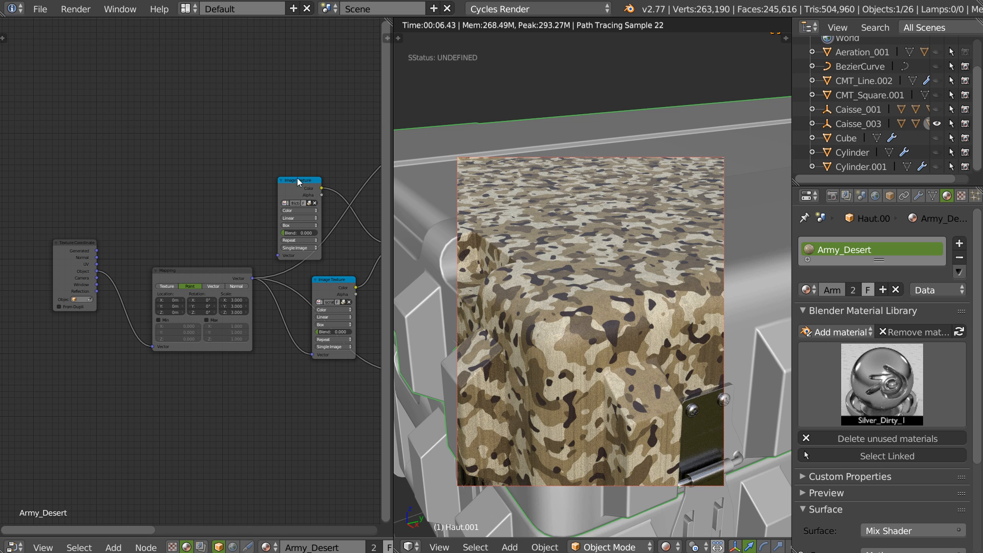
Link the lower Image Texture's color directly into the Bump height and set its box blend to 0.270
middle_drag(309, 239, 101, 247)
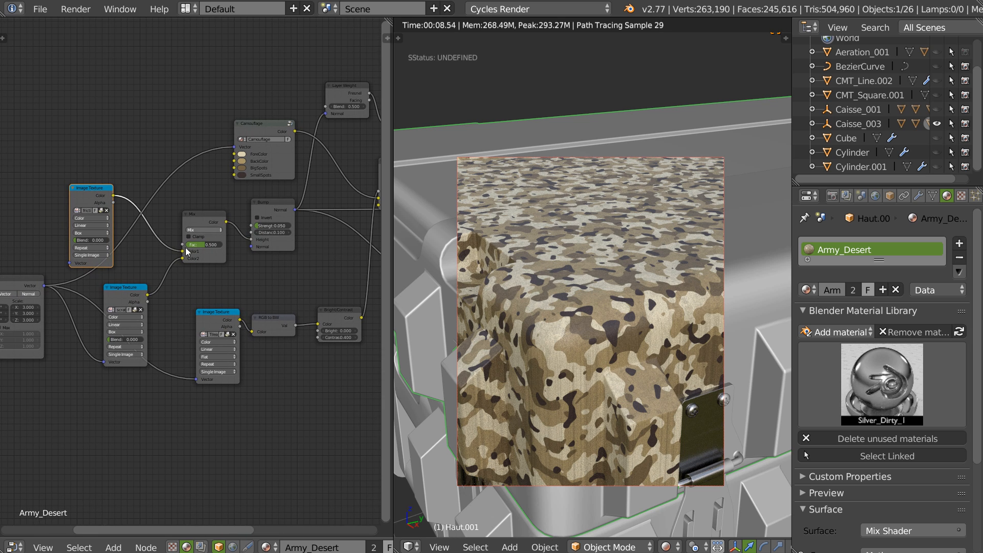
drag(148, 296, 251, 239)
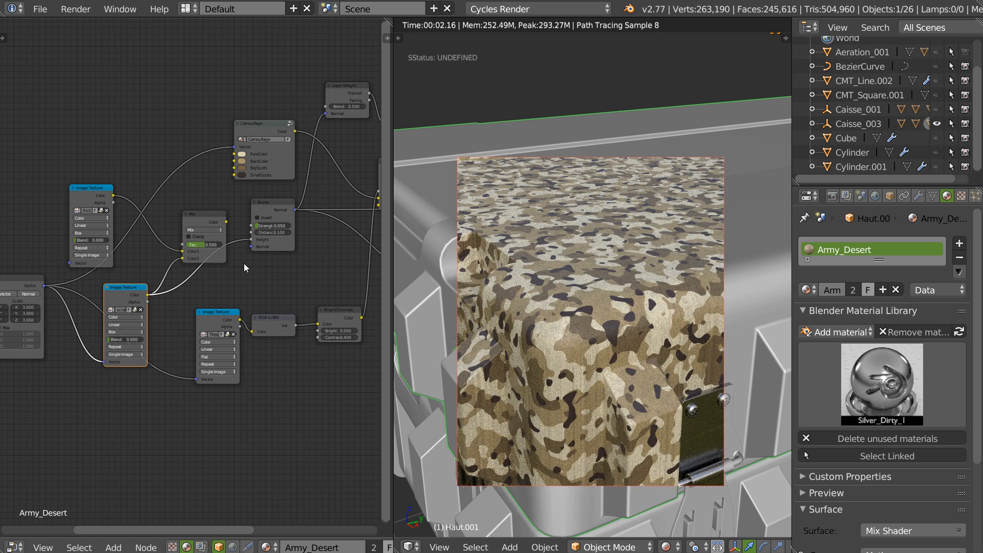
drag(111, 340, 143, 358)
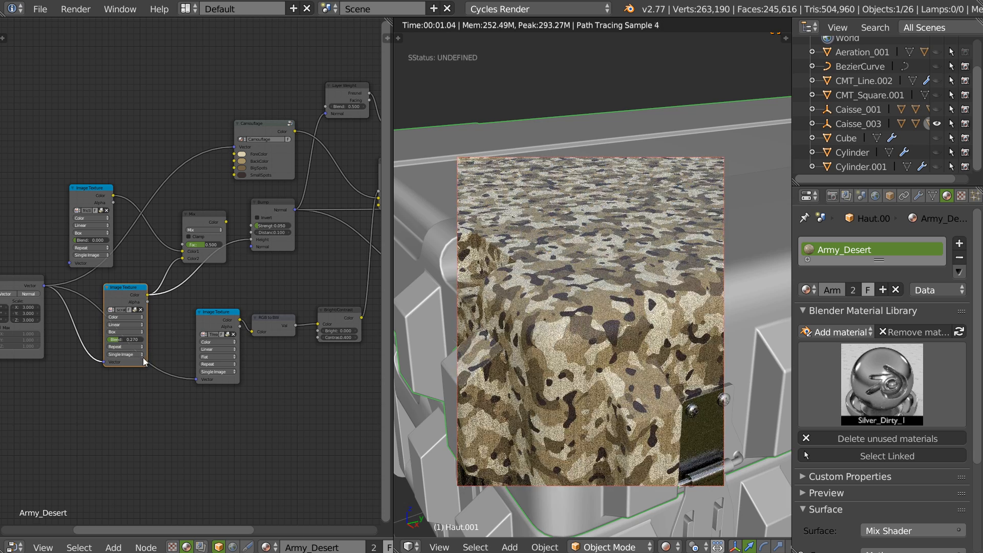
Set the Mapping node's X, Y and Z scale to 1.000 to enlarge the camouflage pattern on the crate
scroll(582, 270, down, 6)
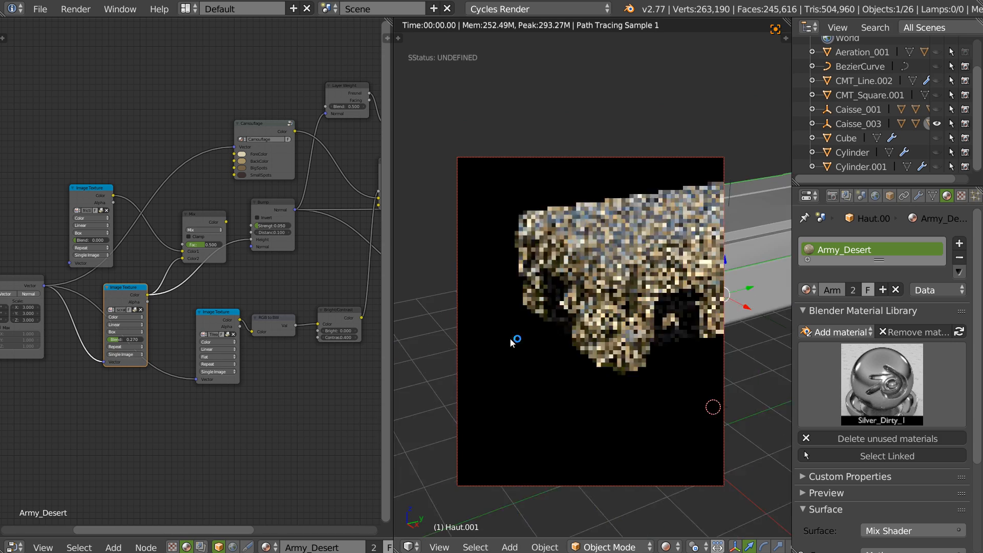
shift+middle_drag(657, 289, 545, 309)
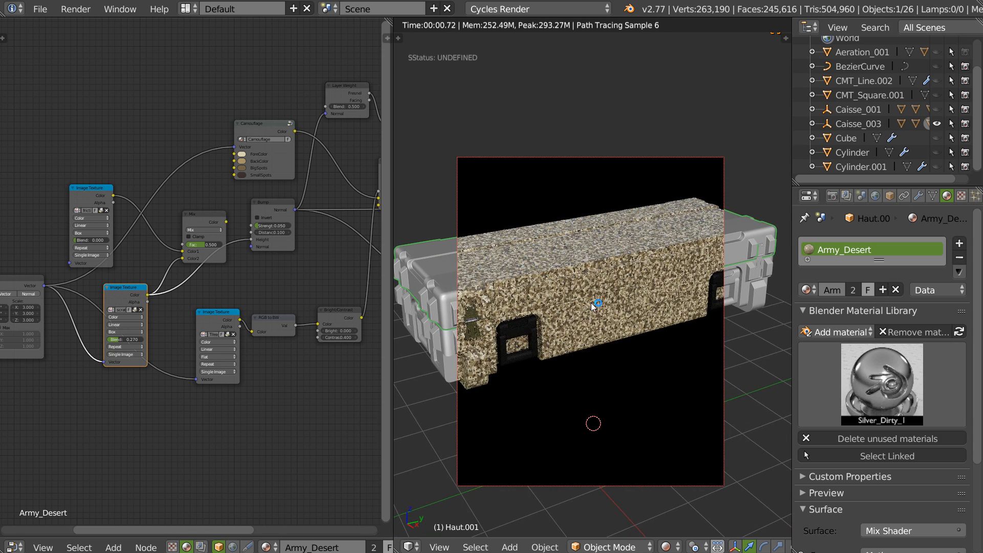
middle_drag(24, 309, 156, 293)
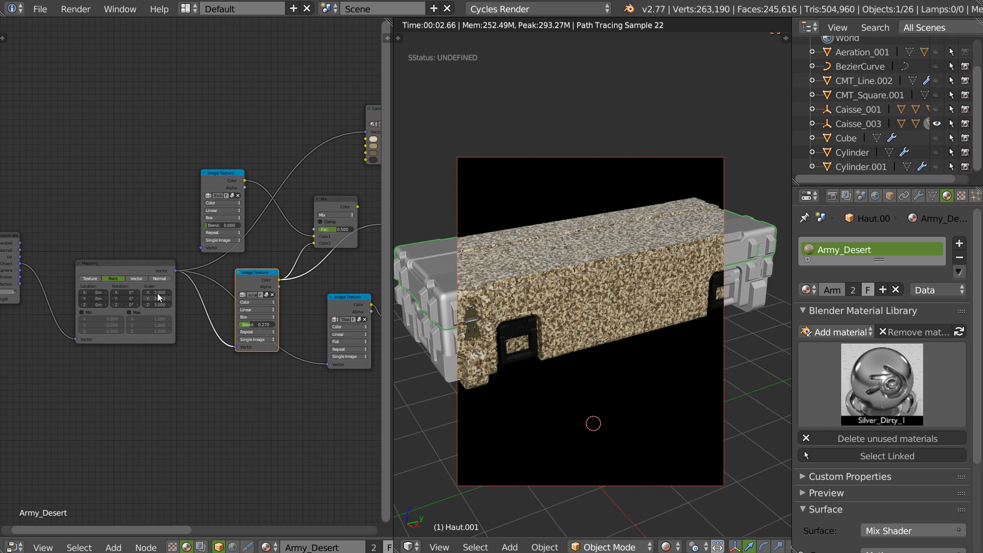
key(Return)
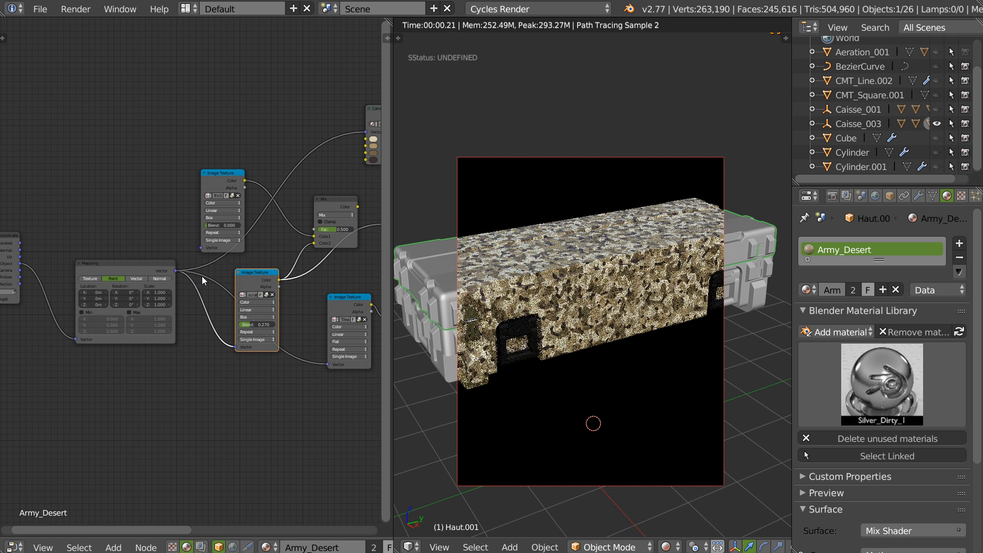
Redraw the render border around the whole crate and examine the texture around a latch up close
middle_drag(565, 311, 565, 311)
key(ctrl+b)
drag(788, 177, 394, 412)
middle_drag(497, 373, 553, 313)
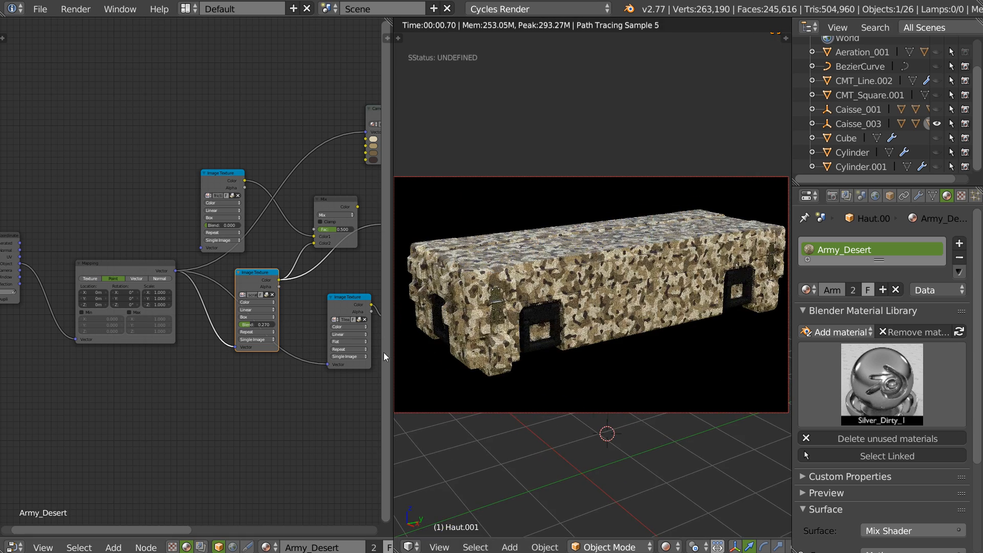
scroll(586, 306, up, 8)
middle_drag(522, 320, 547, 267)
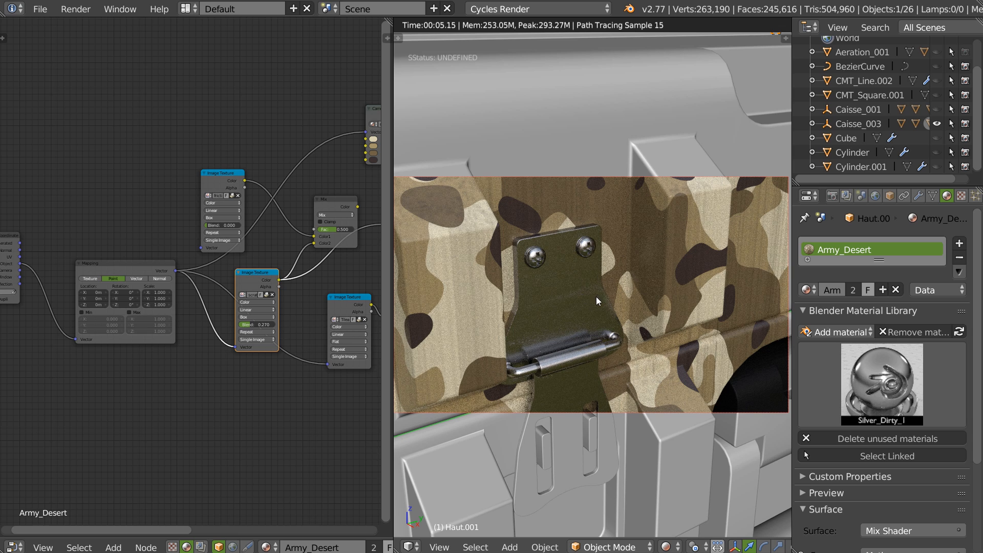
Disconnect the lower Image Texture from the Bump node and set the third Image Texture's projection to Box
middle_drag(368, 224, 283, 232)
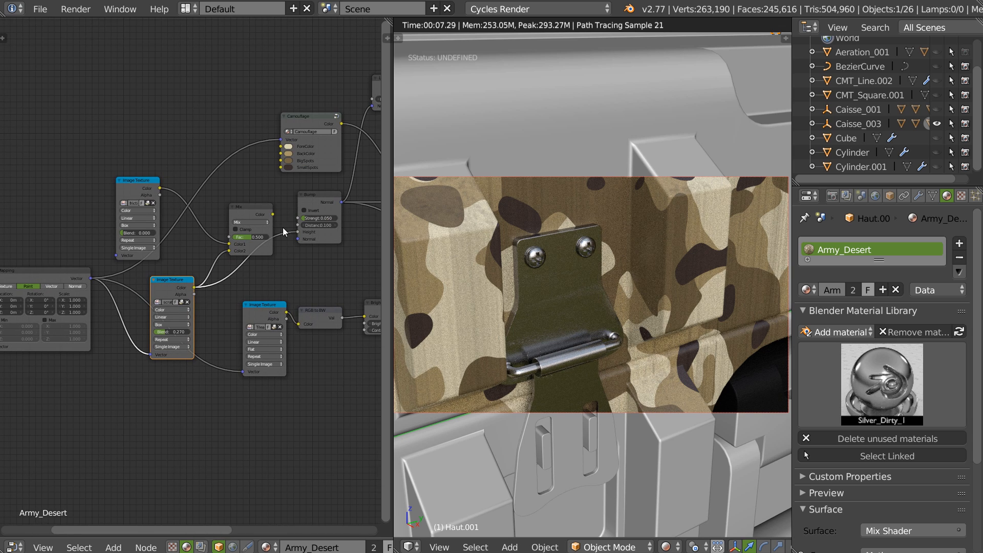
drag(290, 239, 288, 254)
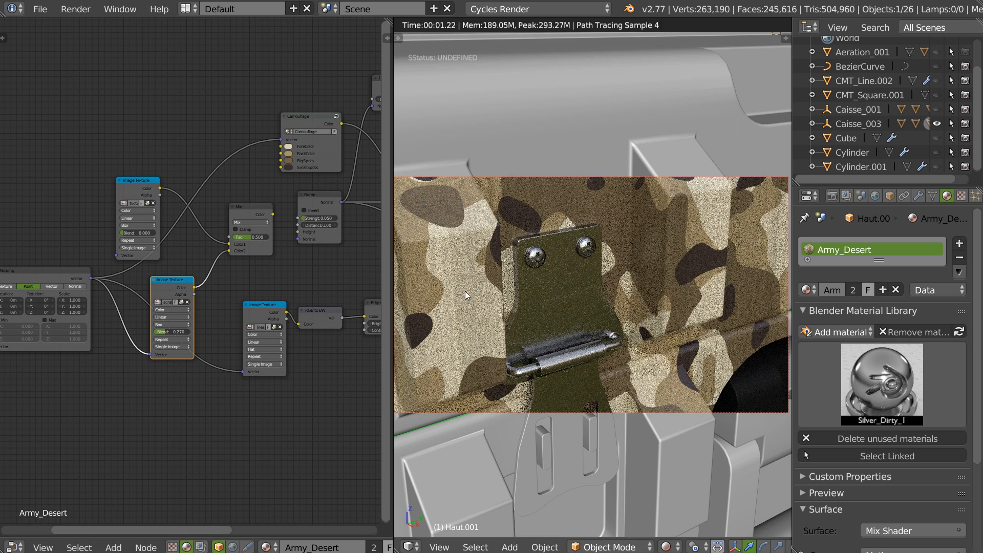
middle_drag(281, 329, 227, 329)
click(239, 330)
click(239, 315)
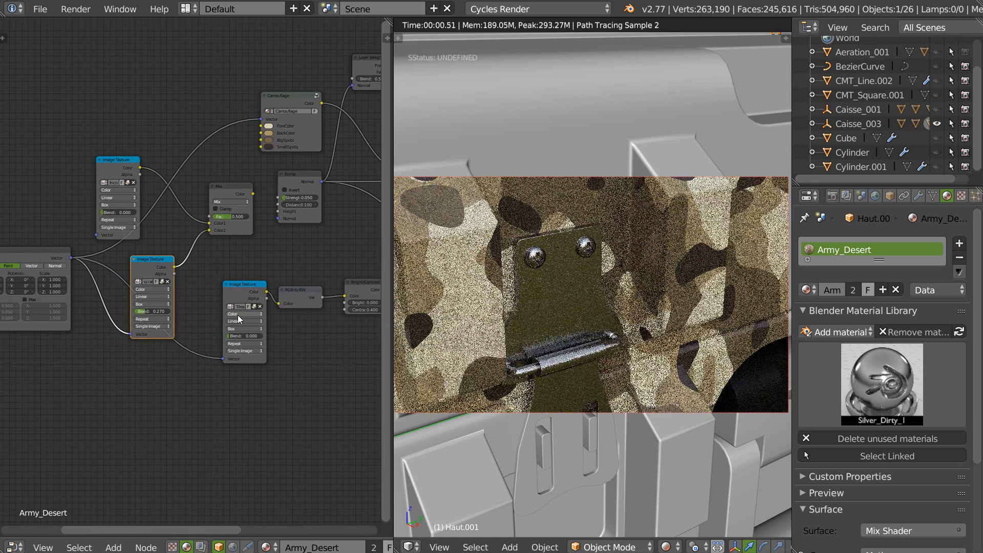
Connect the Mix node's color to the Bump node and the Mapping vector to the upper Image Texture
middle_drag(277, 261, 242, 294)
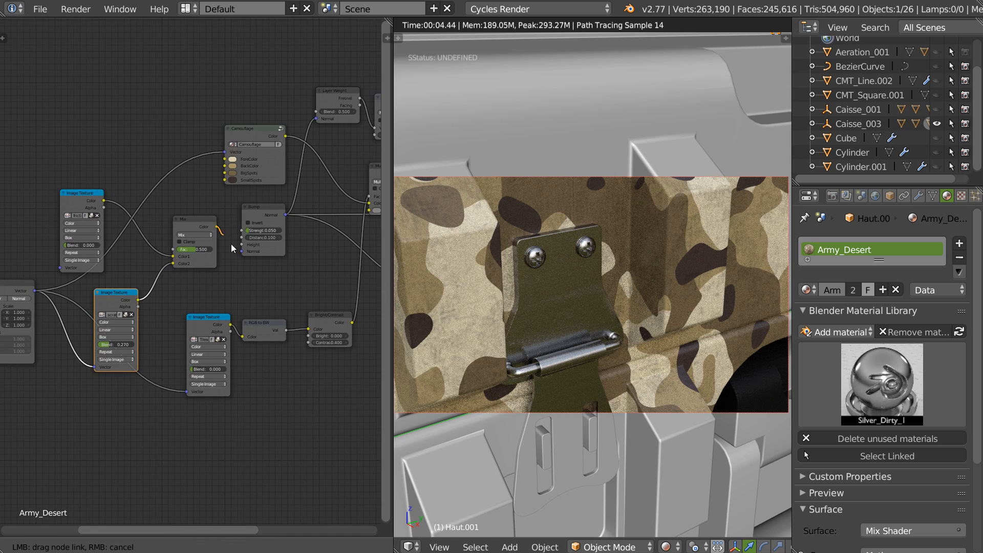
drag(241, 252, 242, 252)
middle_drag(201, 267, 307, 267)
drag(141, 292, 171, 266)
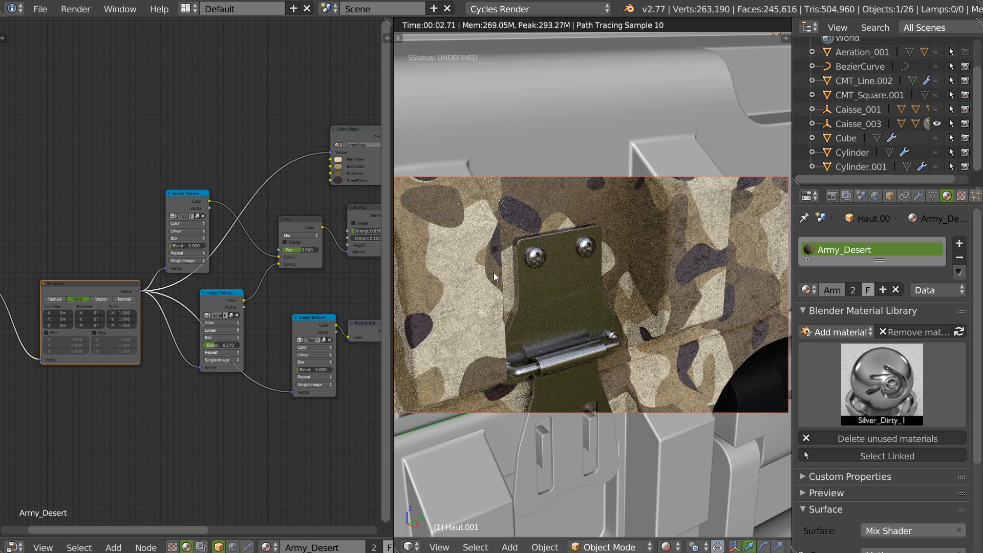
Examine the reworked camouflage over the whole crate and near its latches in rendered view
middle_drag(344, 338, 269, 334)
scroll(572, 307, down, 7)
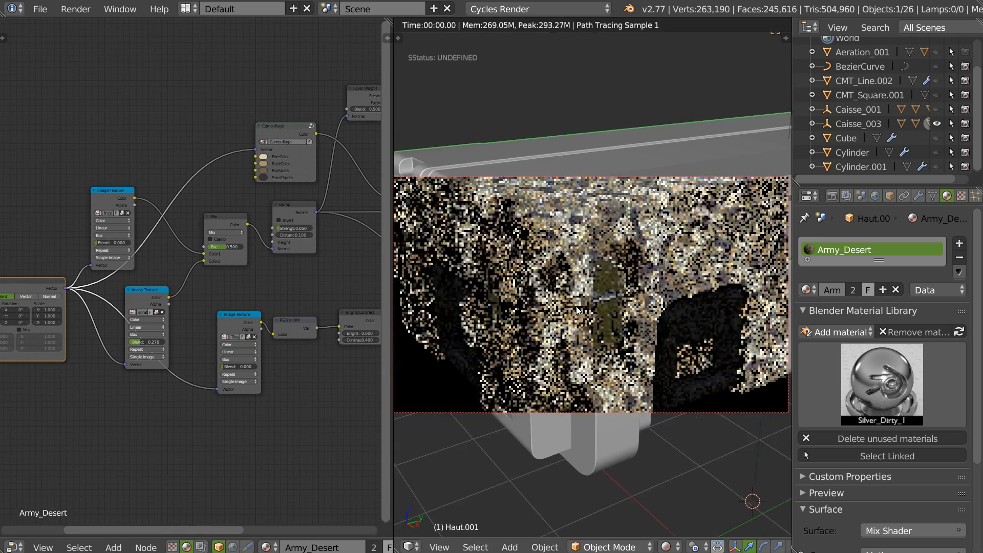
shift+middle_drag(572, 307, 633, 316)
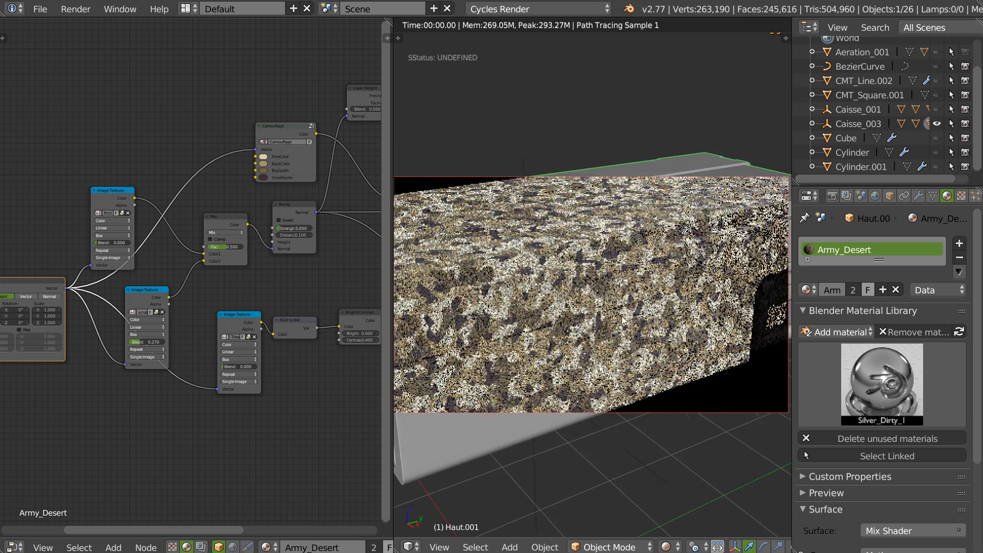
scroll(633, 320, down, 5)
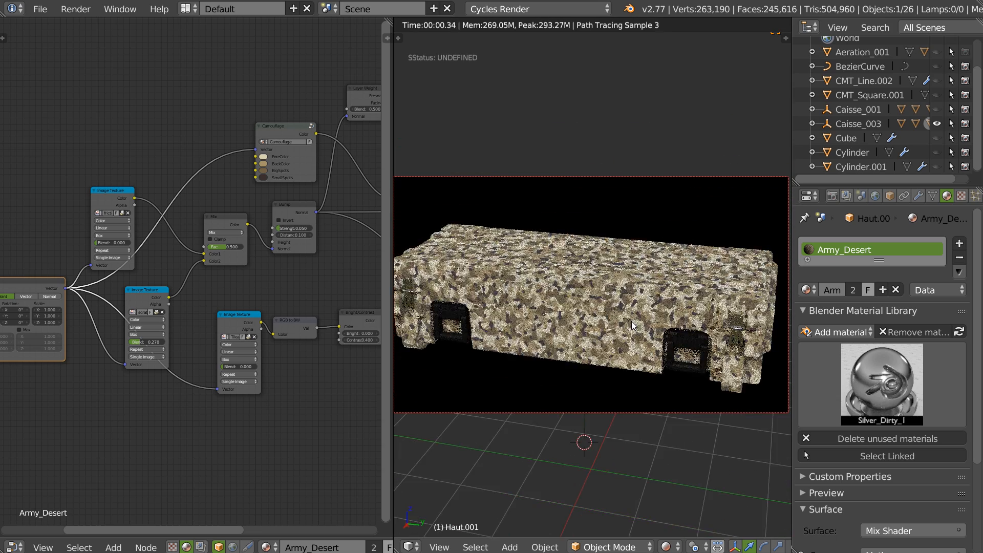
middle_drag(636, 325, 569, 320)
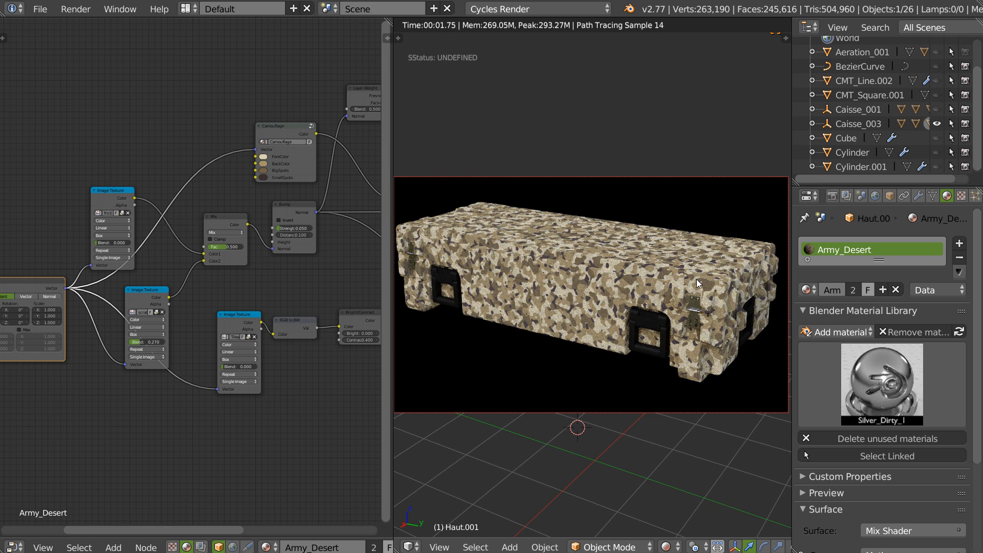
middle_drag(338, 245, 263, 276)
middle_drag(410, 279, 505, 288)
scroll(512, 288, up, 2)
scroll(568, 277, up, 1)
Set the Glossy BSDF roughness to 0.250 and cut the bump link to its Normal input
middle_drag(264, 248, 114, 263)
scroll(245, 312, up, 2)
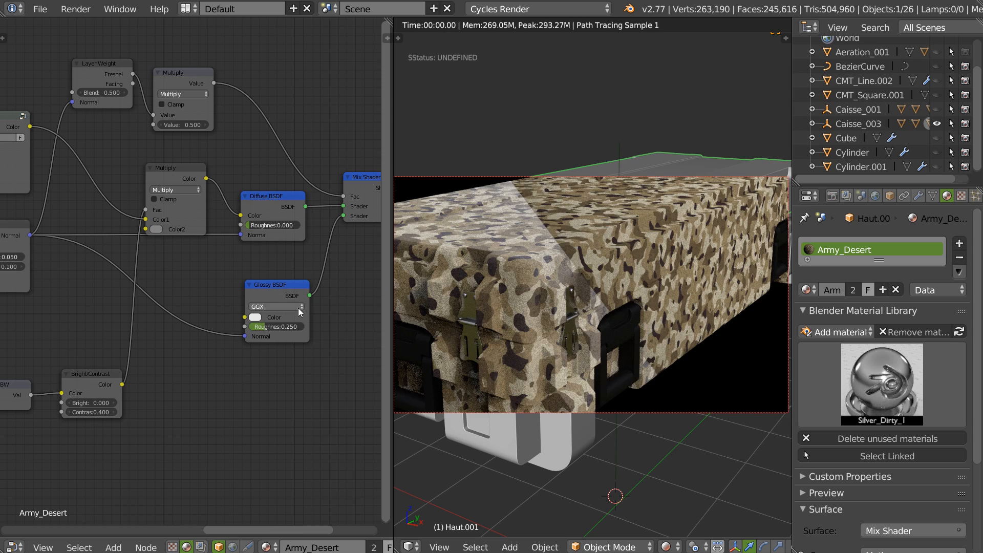
key(Return)
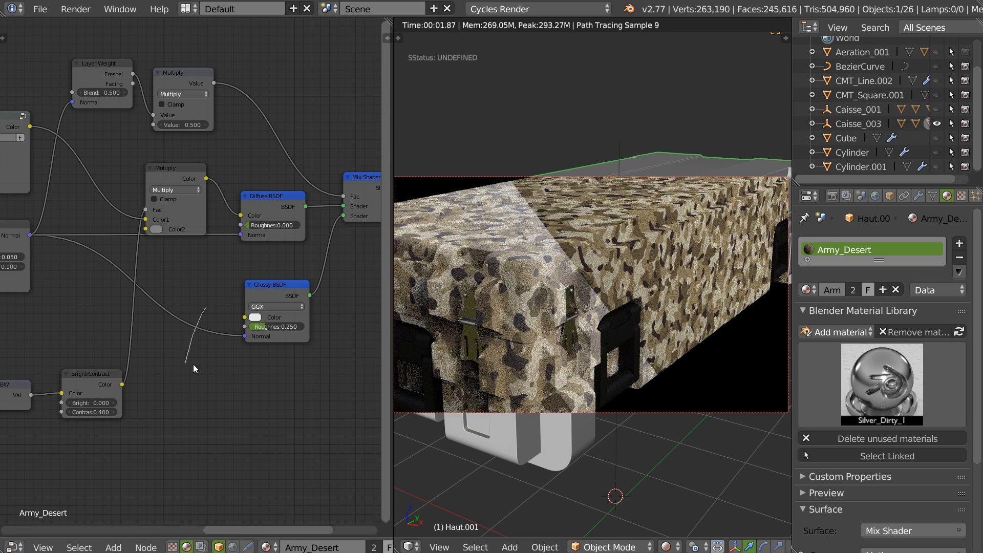
ctrl+right_drag(192, 366, 190, 378)
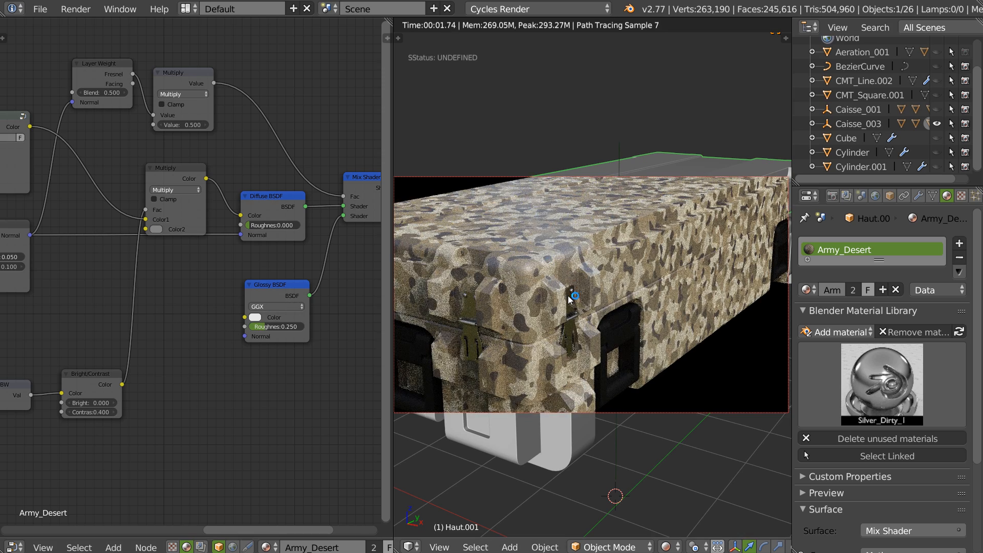
scroll(548, 293, down, 3)
middle_drag(548, 293, 565, 361)
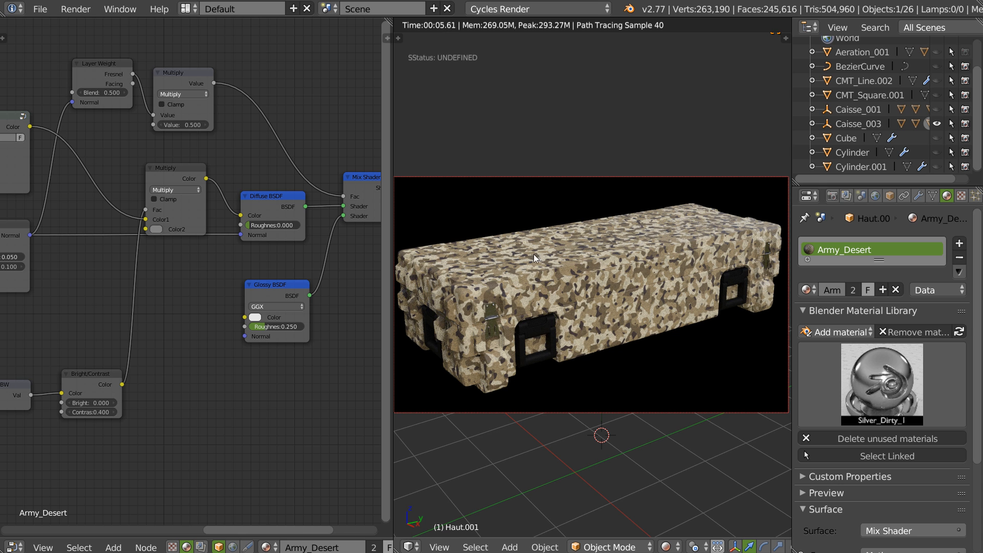
Return the viewport to solid shading and add a cube at the 3D cursor below the crate
key(shift+z)
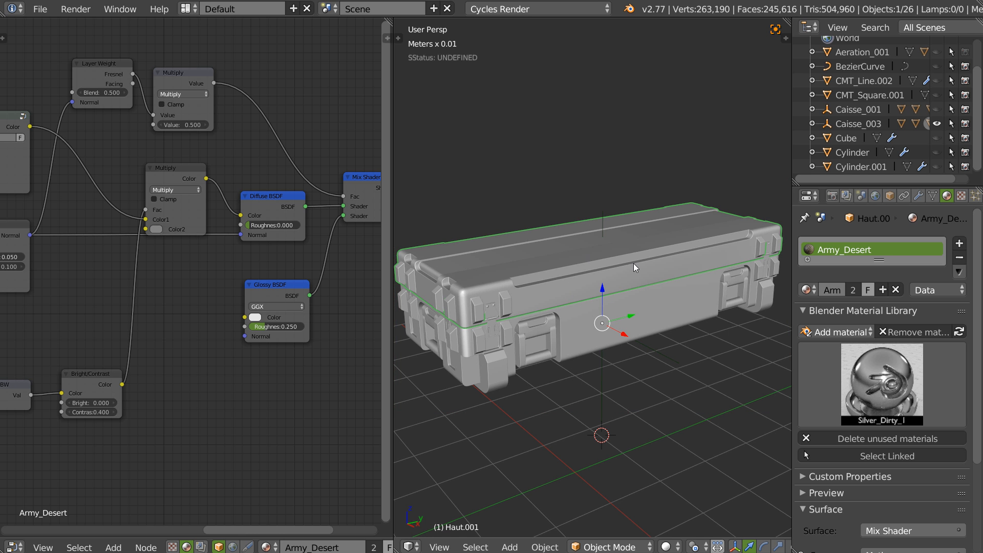
scroll(580, 309, down, 4)
shift+middle_drag(579, 309, 559, 284)
right_click(606, 368)
click(545, 457)
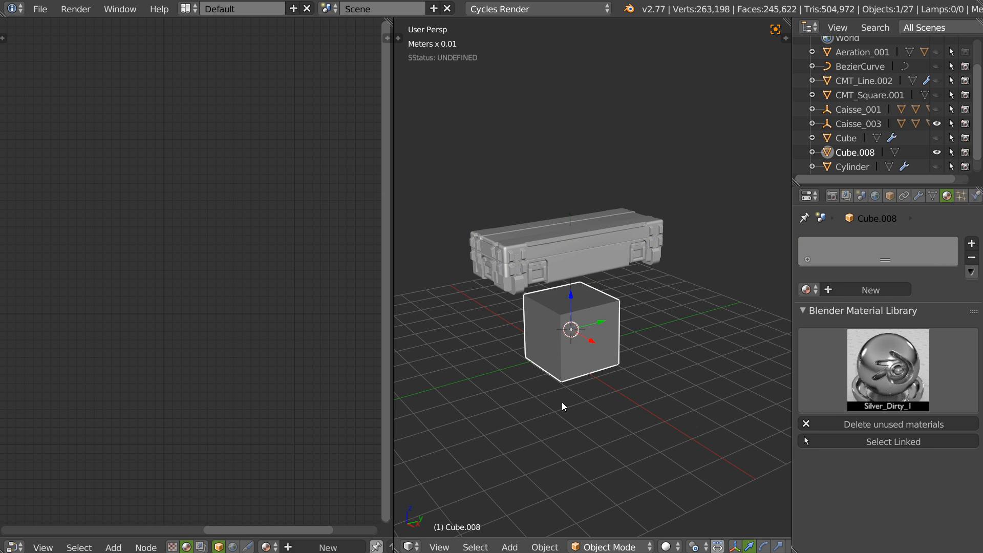
Hide the Caisse_003 crate and give the 3D view the full width in place of the node editor
middle_drag(549, 355, 576, 361)
click(936, 123)
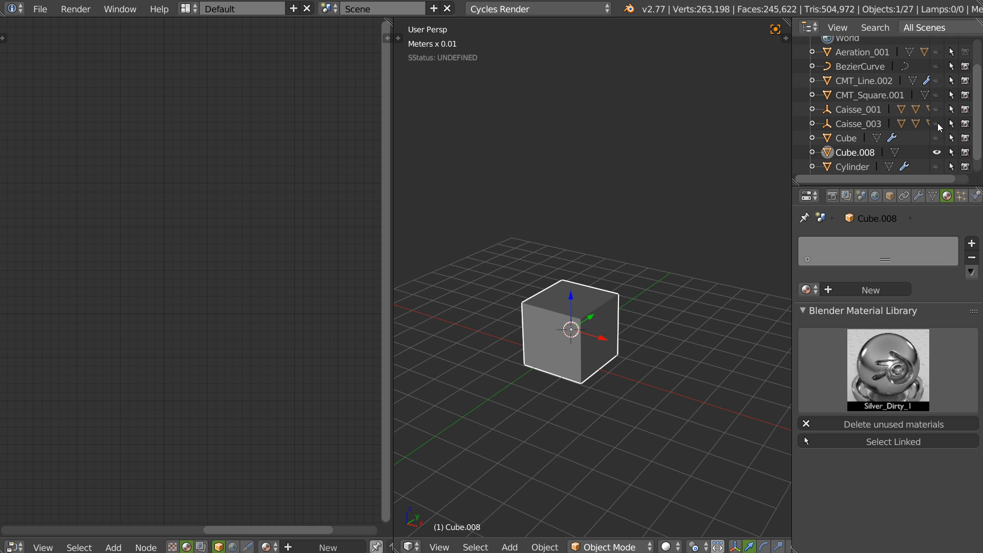
middle_drag(550, 318, 559, 343)
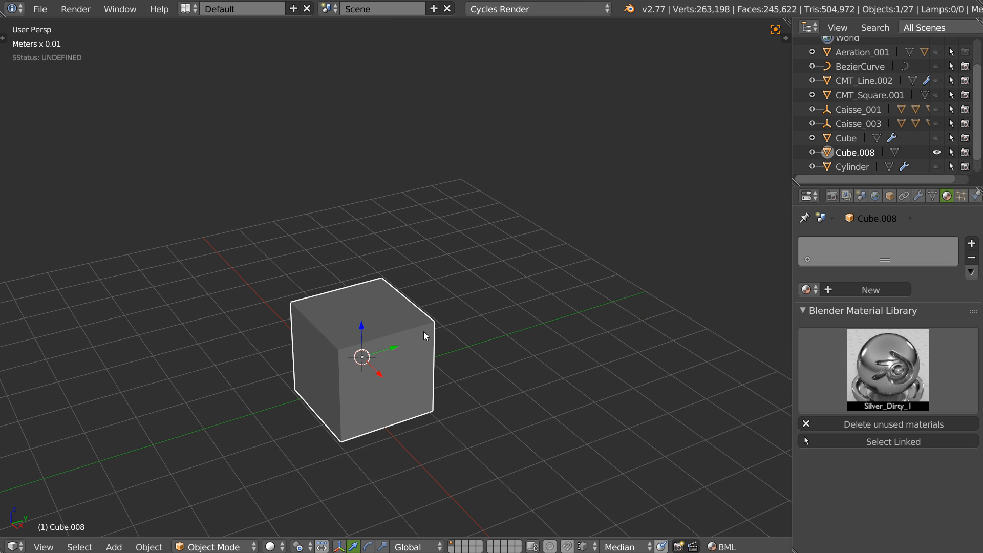
Add a Speedflow bevel modifier to the new cube with 4 segments, a 0.7 profile and the weight limit method
scroll(422, 330, up, 6)
shift+middle_drag(499, 248, 501, 300)
key(space)
click(606, 264)
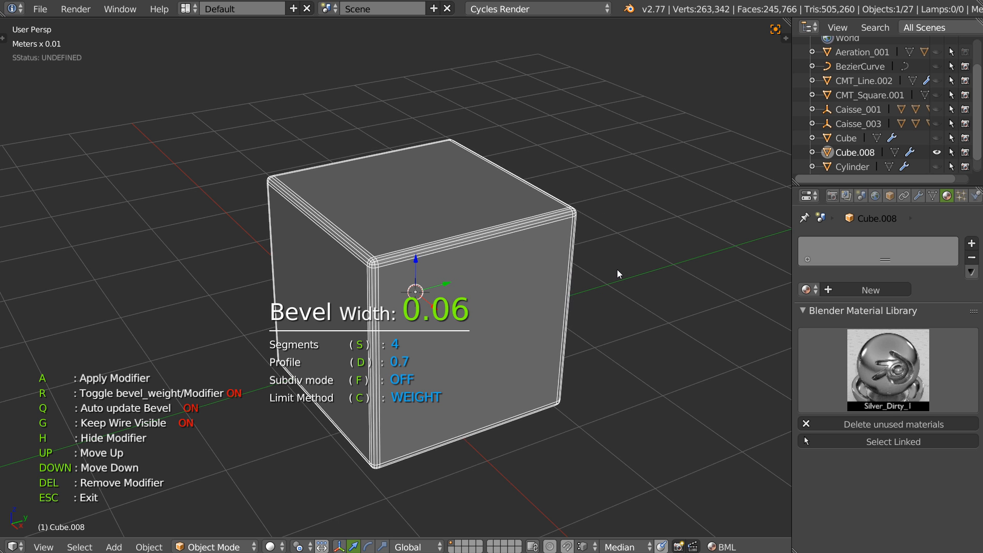
click(607, 270)
Set the bevel weight of the cube's upper front edge to 1.0 and adjust the modifier's bevel width to about 0.04
scroll(441, 263, up, 2)
scroll(441, 263, up, 1)
shift+middle_drag(431, 248, 498, 263)
key(Tab)
right_click(467, 245)
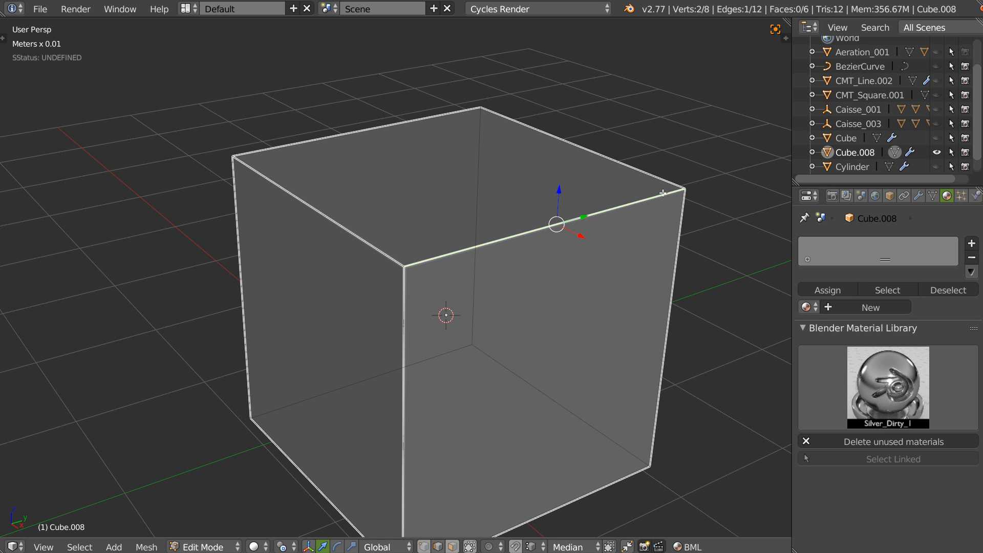
key(space)
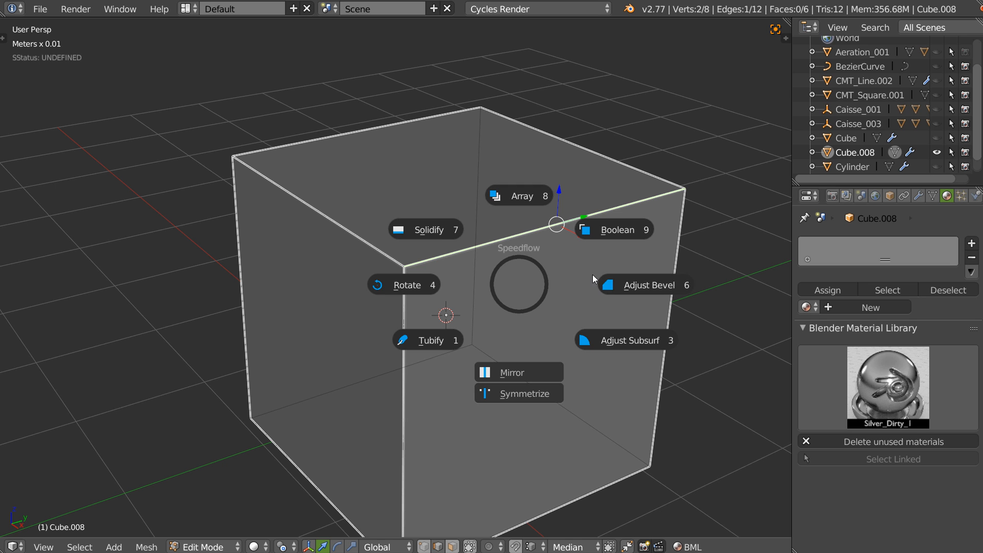
click(642, 288)
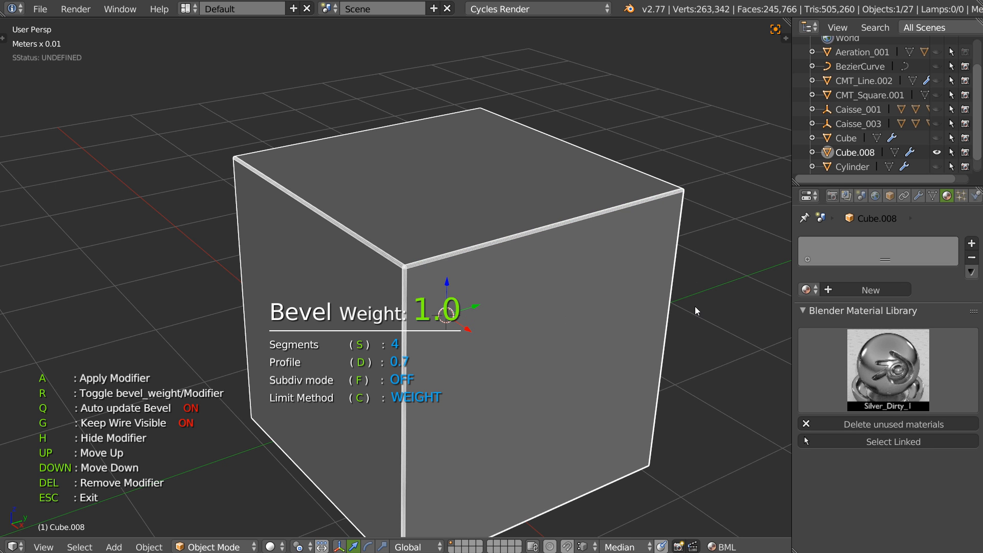
key(r)
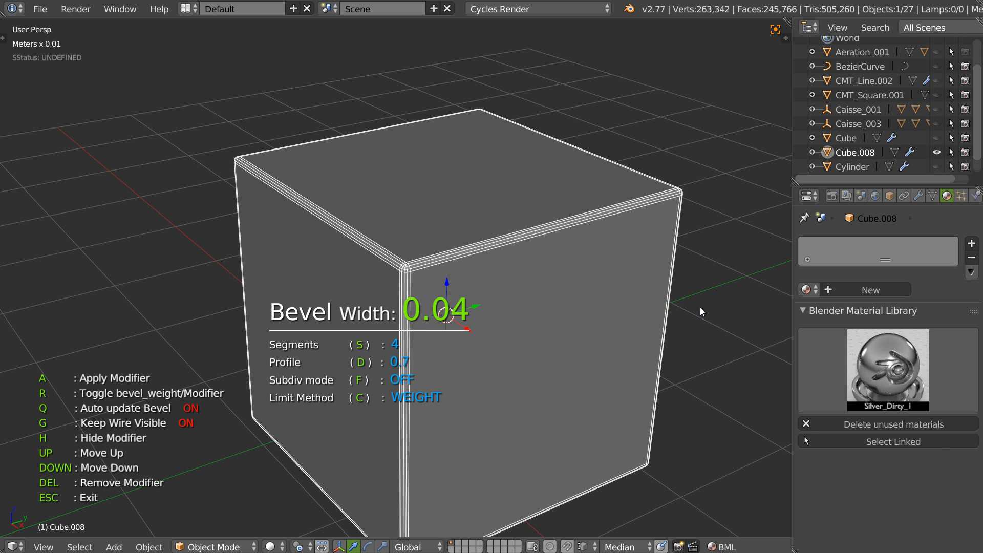
click(696, 309)
Clear the bevel weight of the cube's upper front edge and turn off automatic bevel updating
key(space)
click(631, 262)
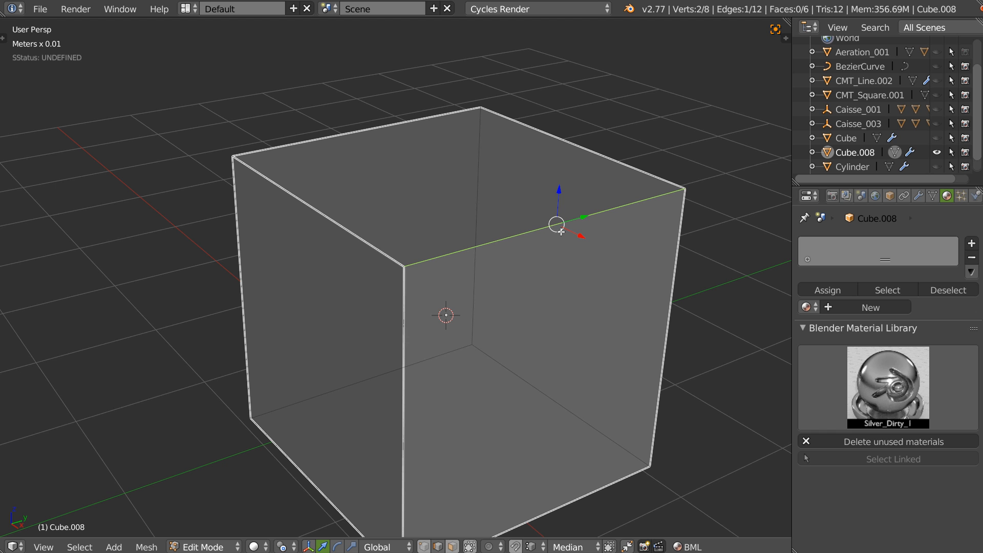
key(Tab)
key(space)
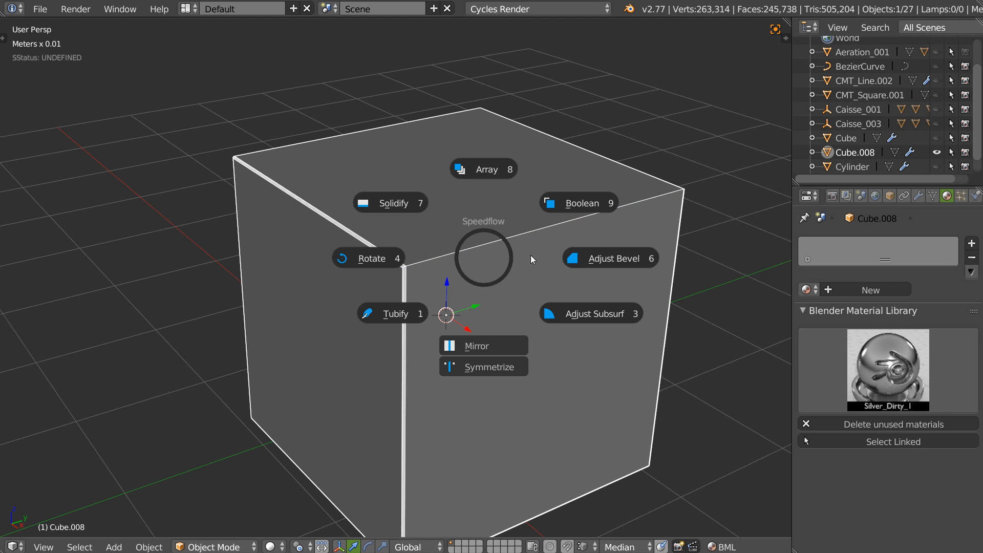
click(602, 263)
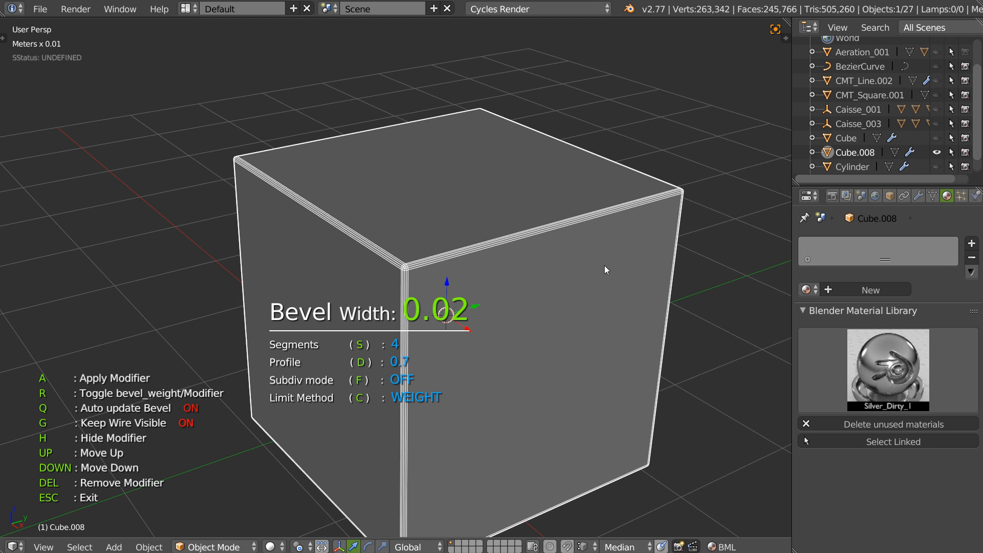
key(q)
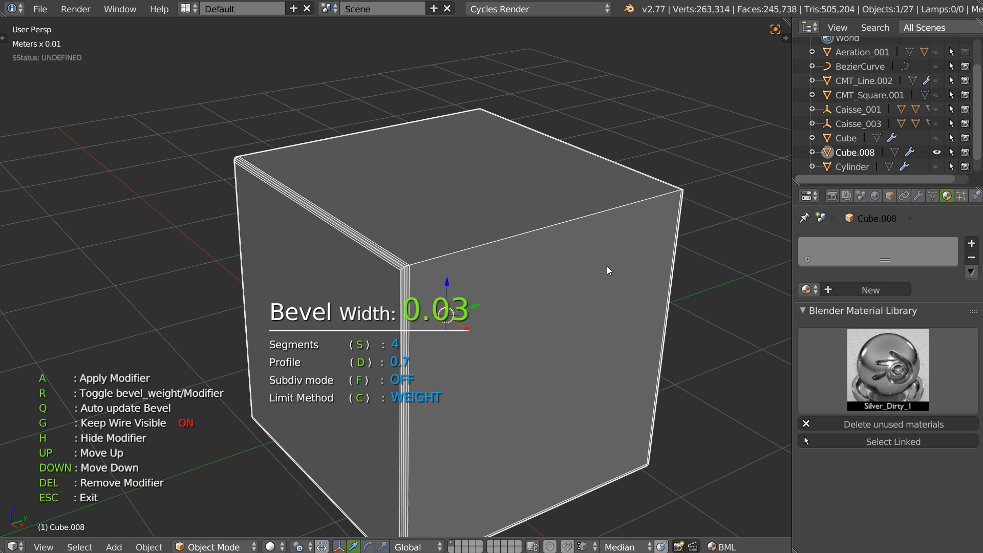
key(Escape)
Reinstate the bevel on the upper front edge and set the cube's bevel width to 0.01
key(Tab)
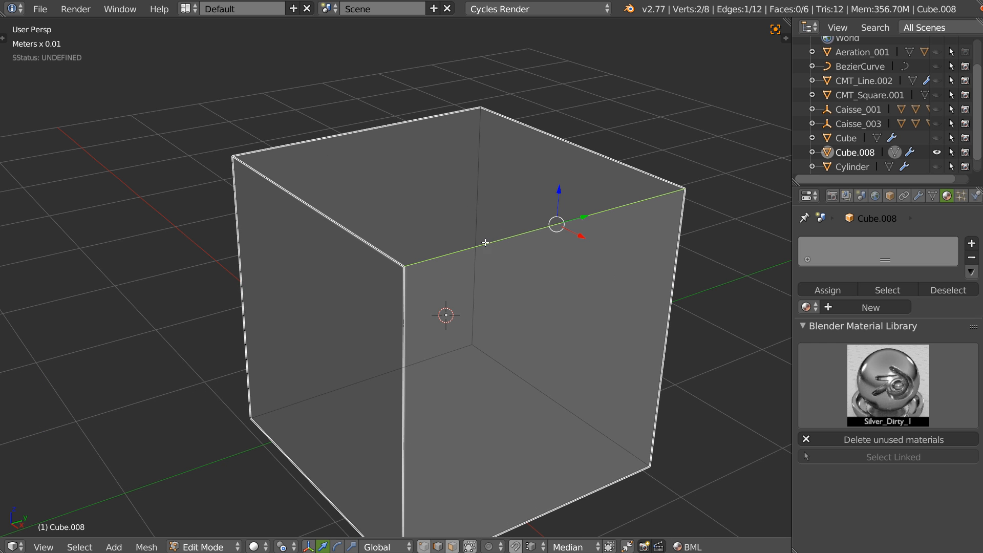
key(Tab)
key(shift+space)
click(594, 286)
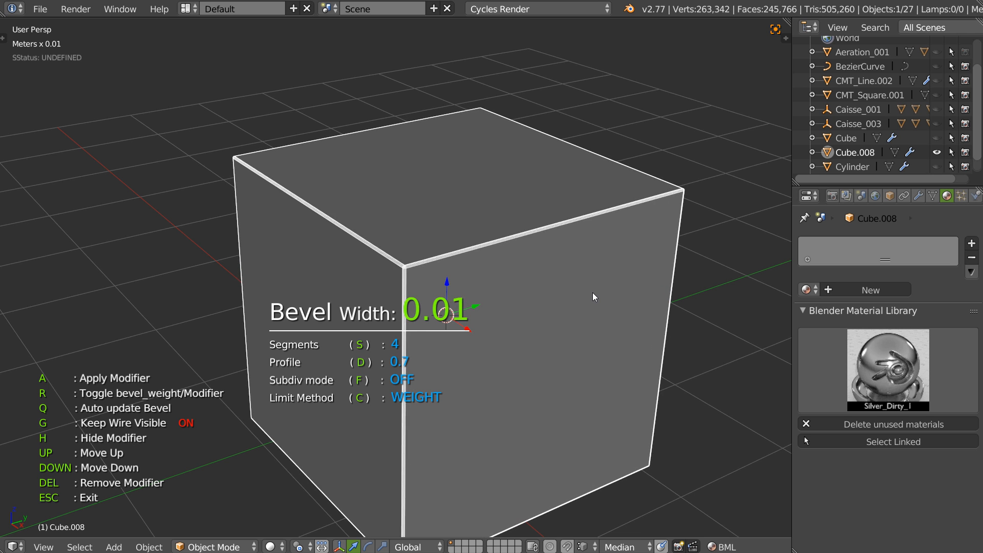
click(593, 293)
Extrude the cube's top face upward and scale it down to form a tapered top
scroll(512, 276, down, 2)
shift+middle_drag(453, 269, 461, 298)
key(Tab)
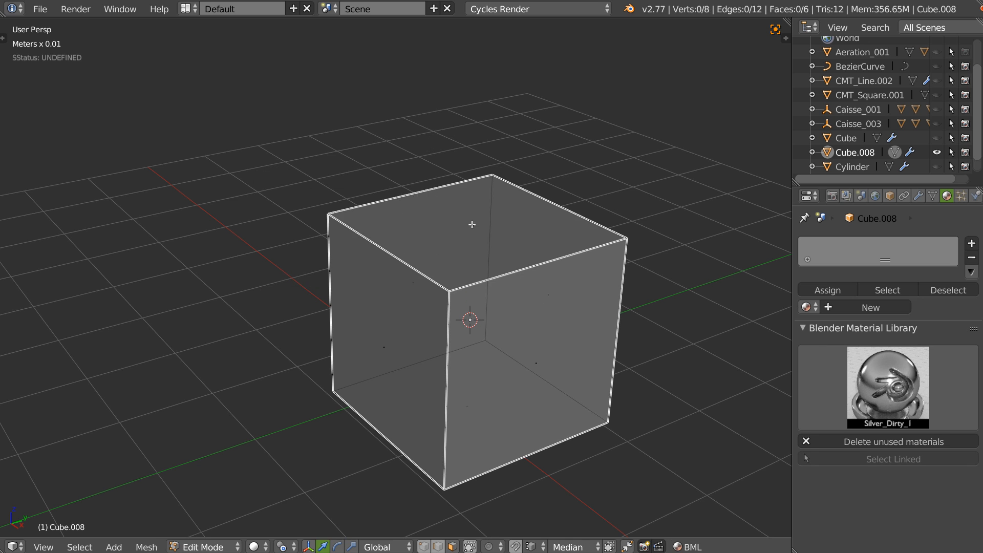
right_click(471, 221)
key(e)
click(476, 199)
key(s)
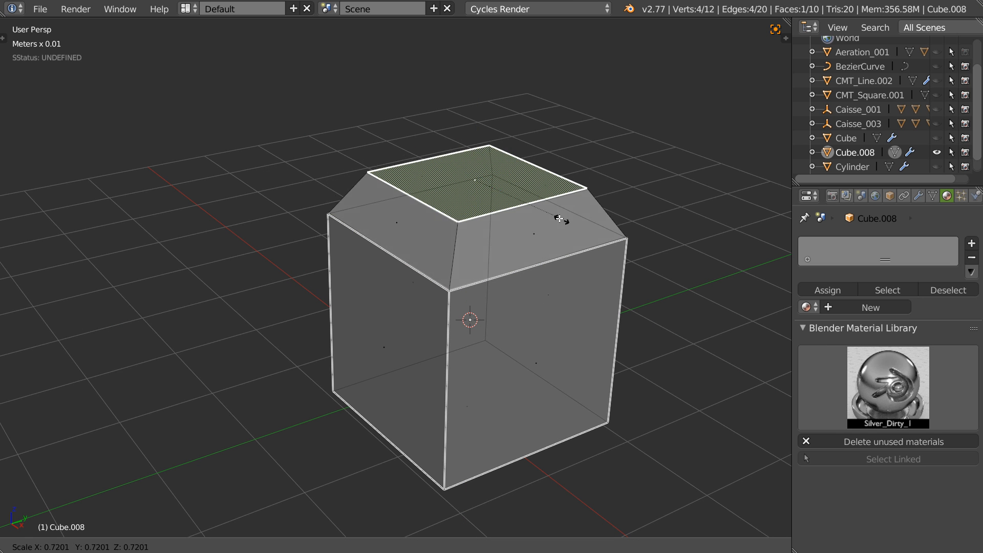
click(533, 232)
Update the bevel modifier in object mode to include the sloped corner edges of the tapered top
key(Tab)
click(503, 180)
key(space)
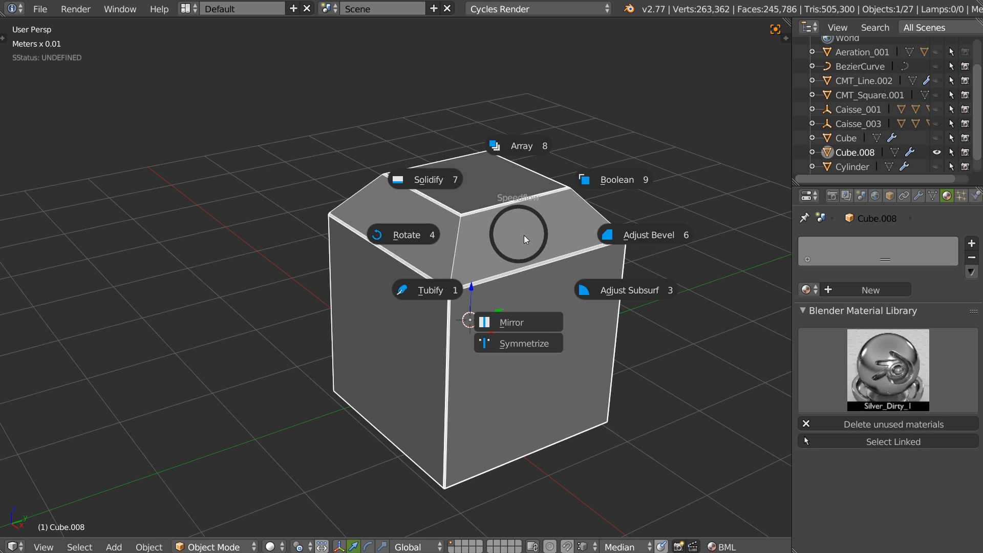
click(634, 239)
click(631, 244)
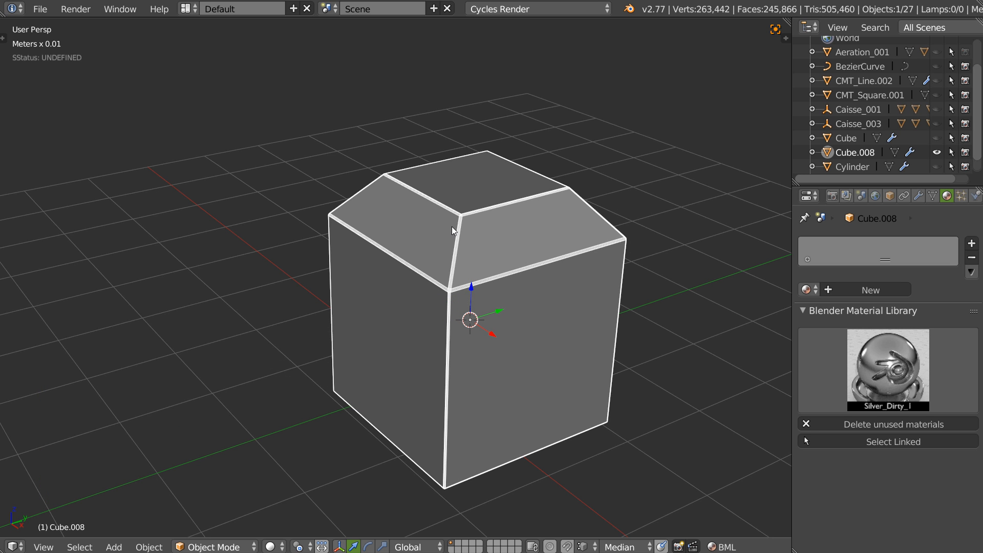
Bevel the edges of the cube's bottom face with 9 segments and an offset of about 0.19
middle_drag(472, 230, 457, 186)
key(Tab)
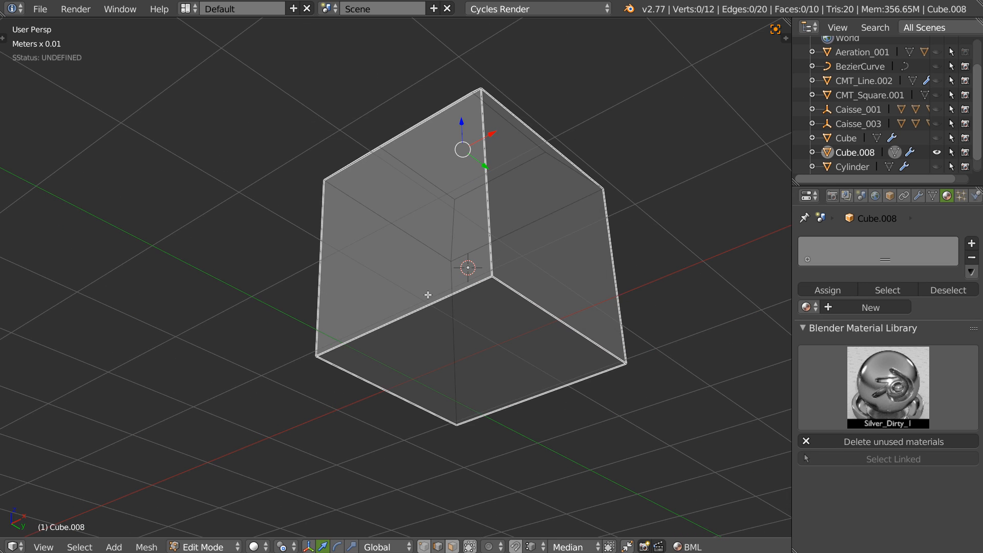
shift+right_click(560, 330)
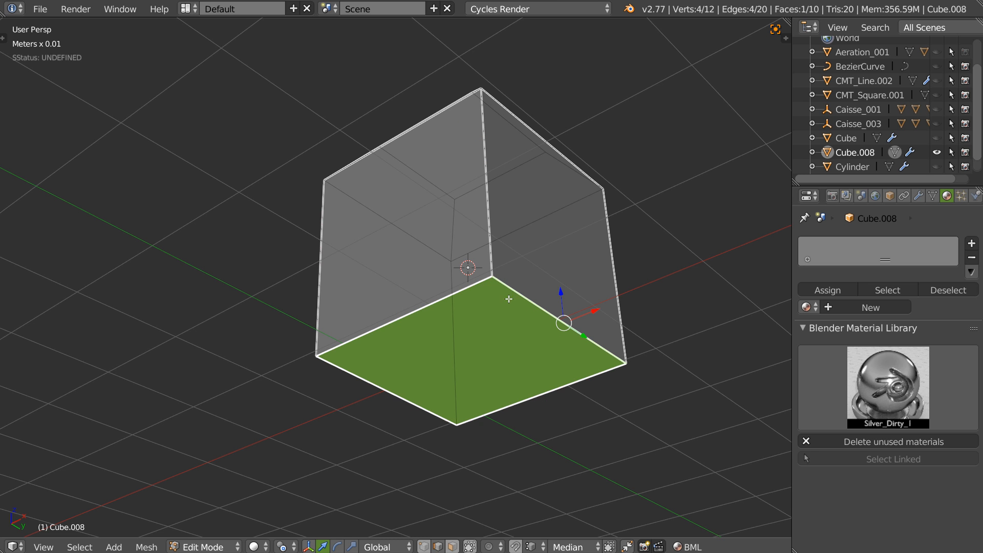
key(ctrl+b)
scroll(597, 332, up, 8)
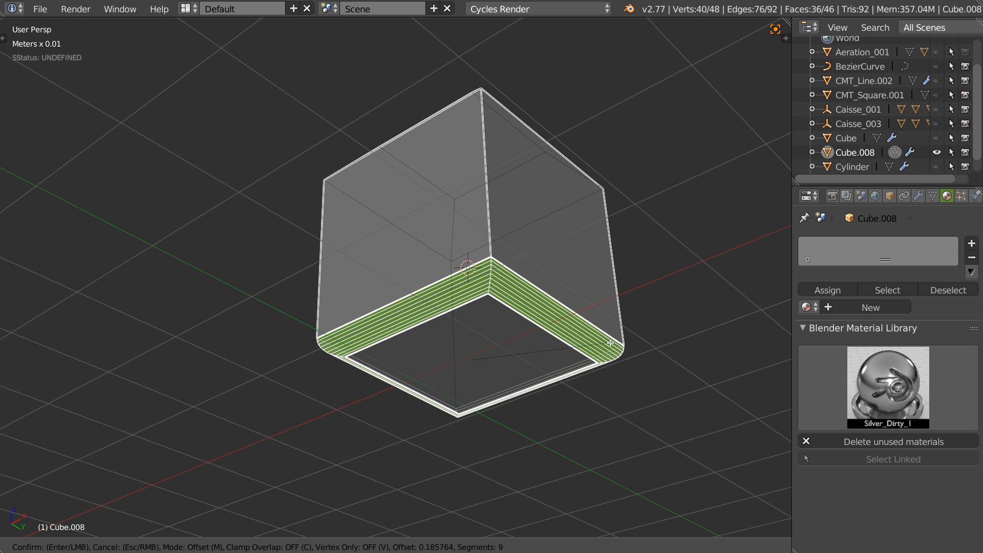
click(616, 349)
Turn automatic bevel updating back on and set the cube's bevel width to 0.01
key(Tab)
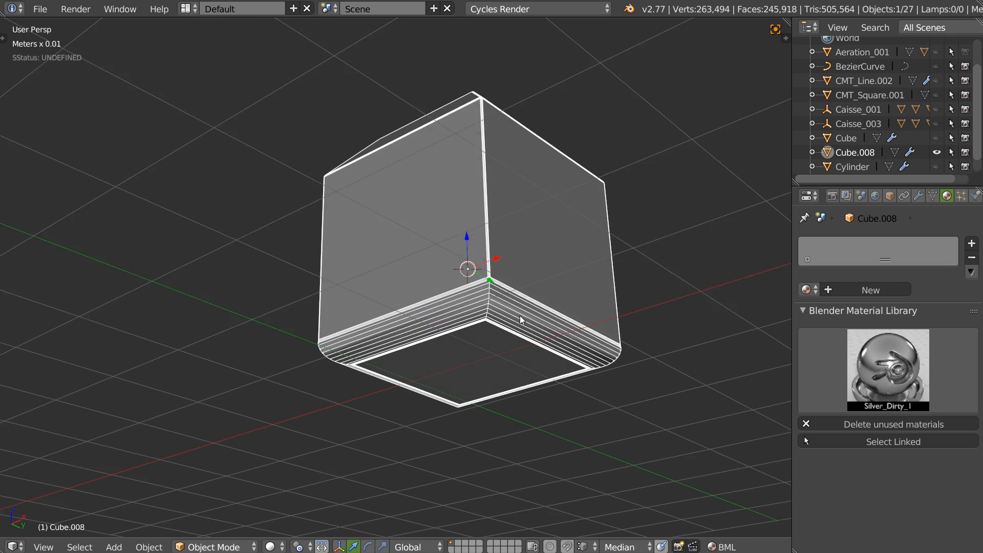
key(shift+space)
click(625, 325)
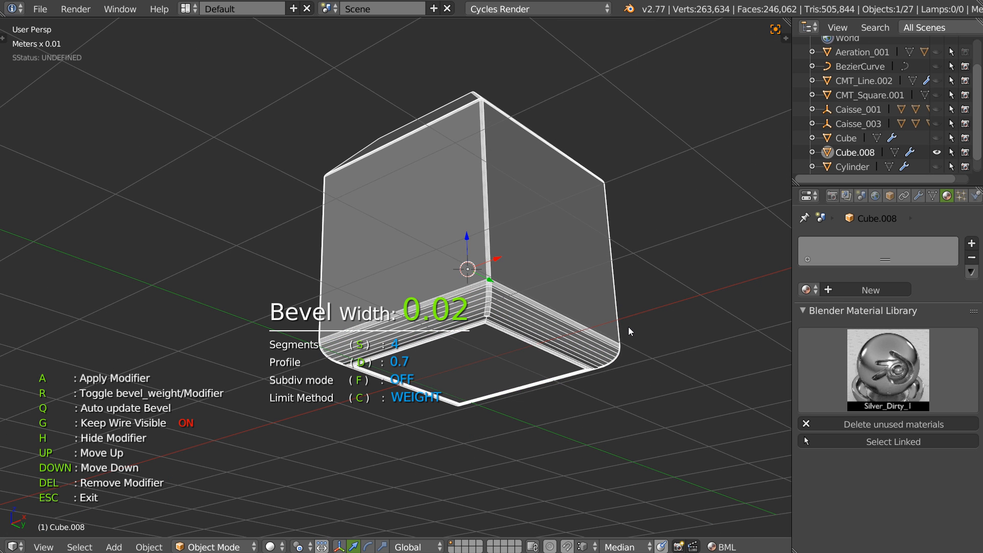
key(q)
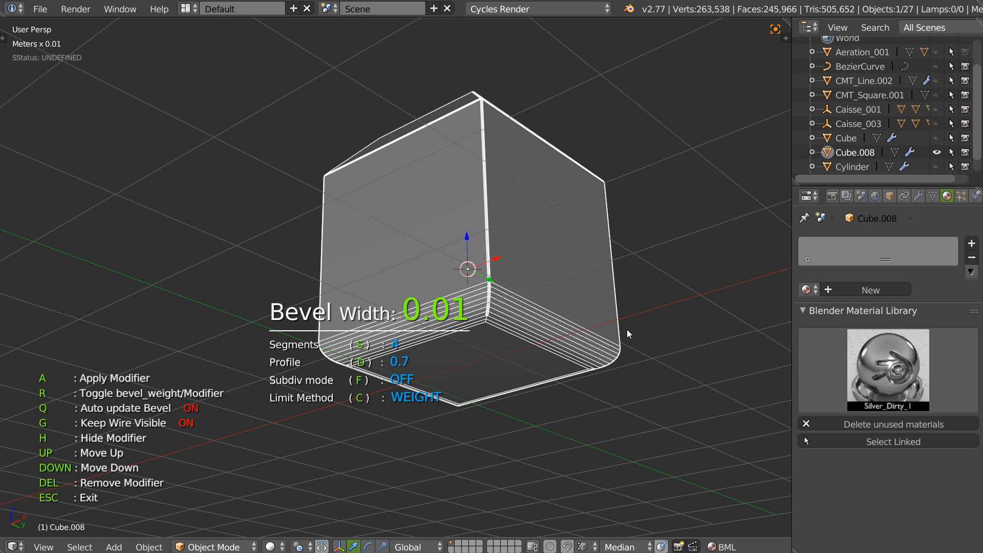
click(625, 330)
Select the short corner edges where the rounded base meets the bottom face and add bevel weight to them
scroll(563, 259, up, 6)
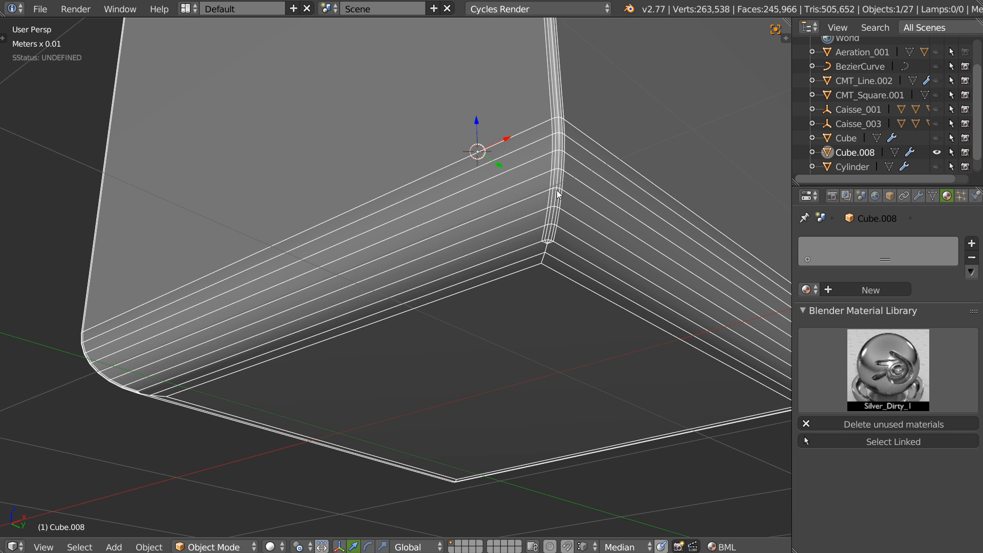
key(Tab)
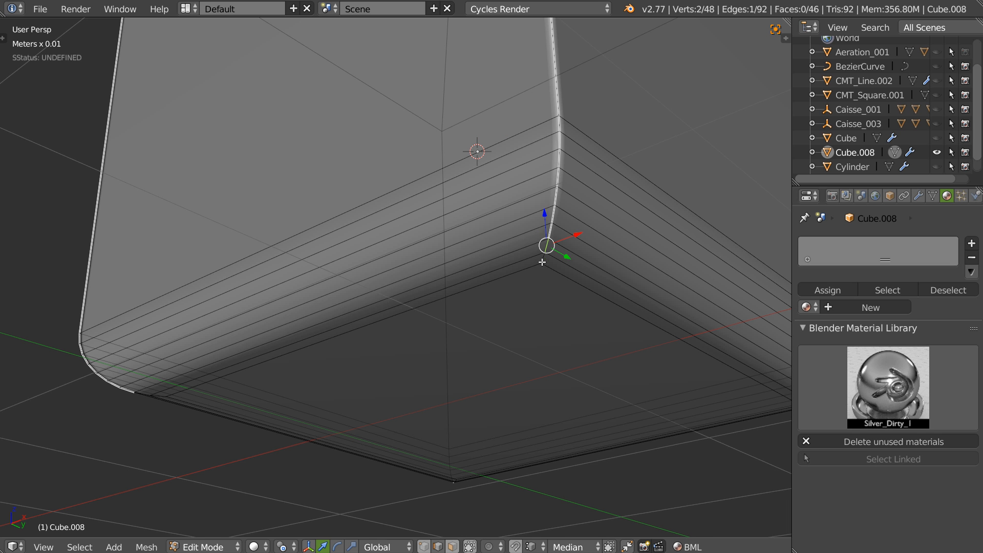
key(space)
key(Escape)
middle_drag(545, 269, 575, 206)
right_click(354, 329)
shift+right_click(373, 335)
middle_drag(394, 367, 513, 304)
scroll(513, 304, up, 3)
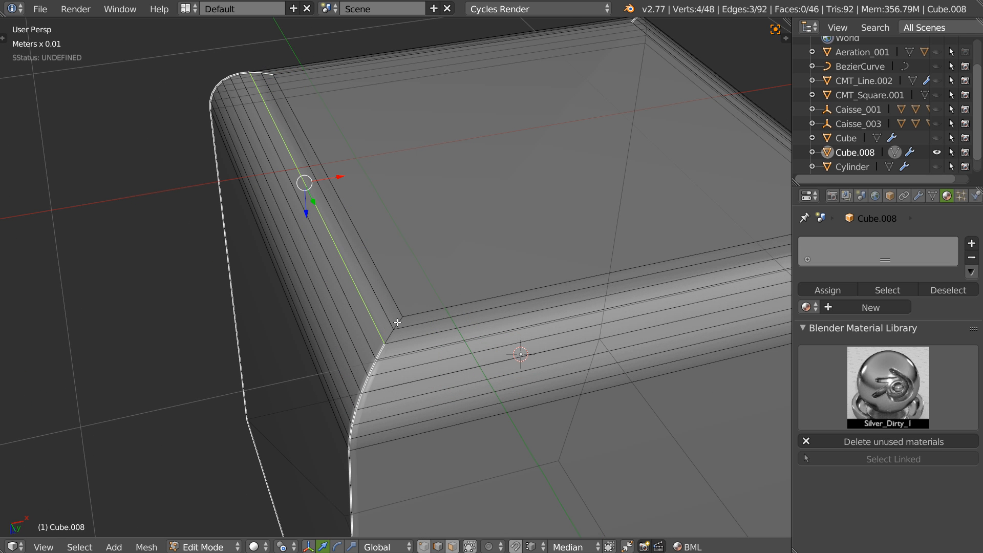
middle_drag(399, 322, 474, 282)
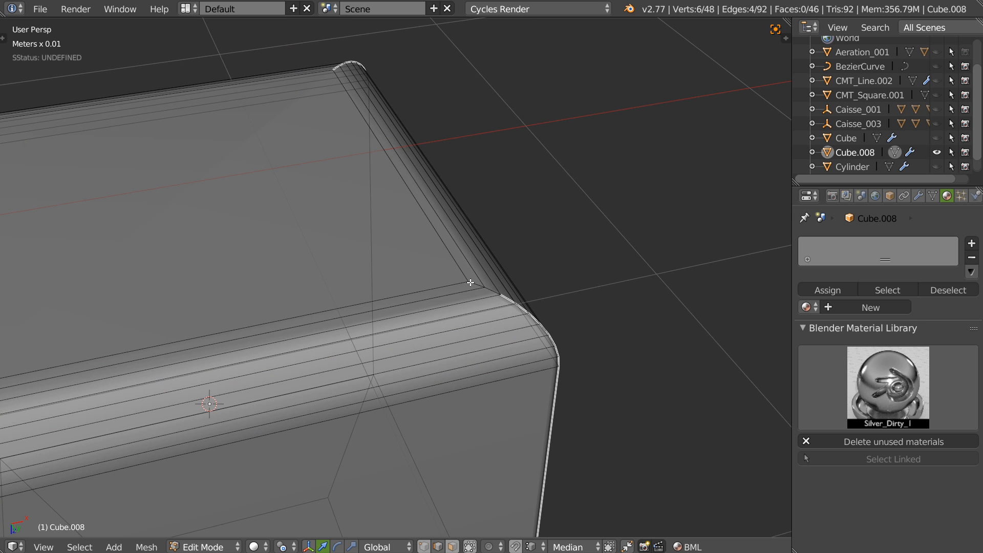
key(w)
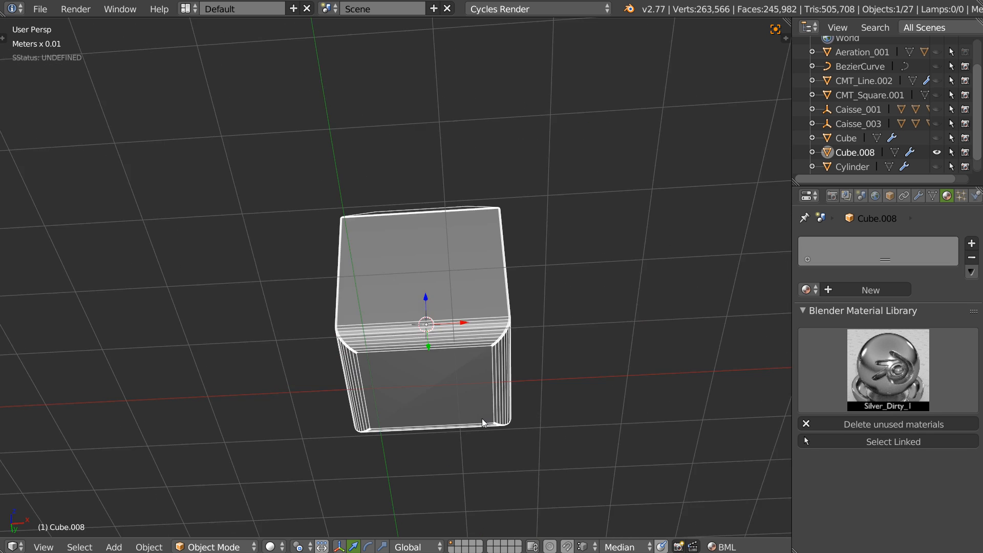
In front view, start a vertex profile beside the cube, extruding it horizontally into the body and up along a slant
middle_drag(481, 419, 465, 183)
middle_drag(488, 261, 477, 323)
key(KP_1)
scroll(419, 262, up, 2)
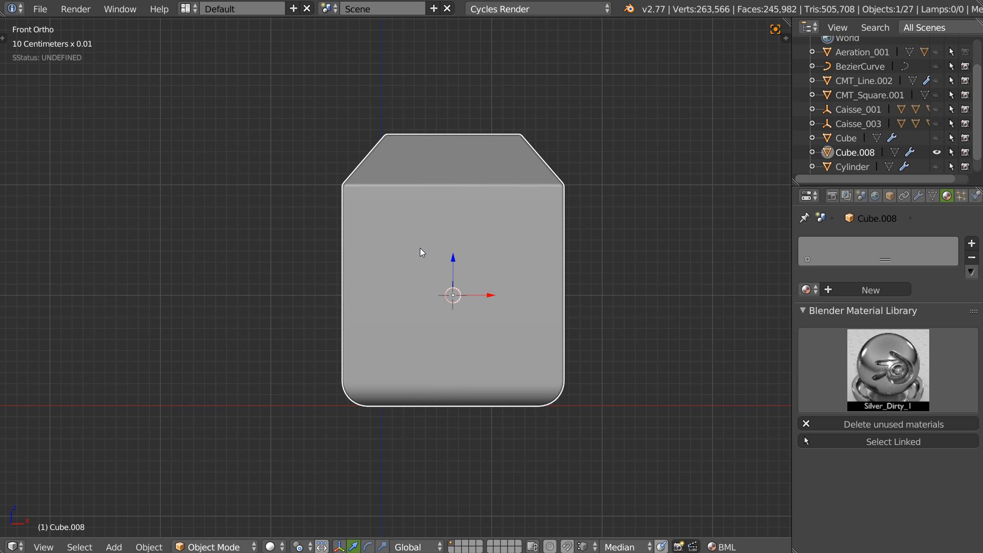
key(q)
click(502, 306)
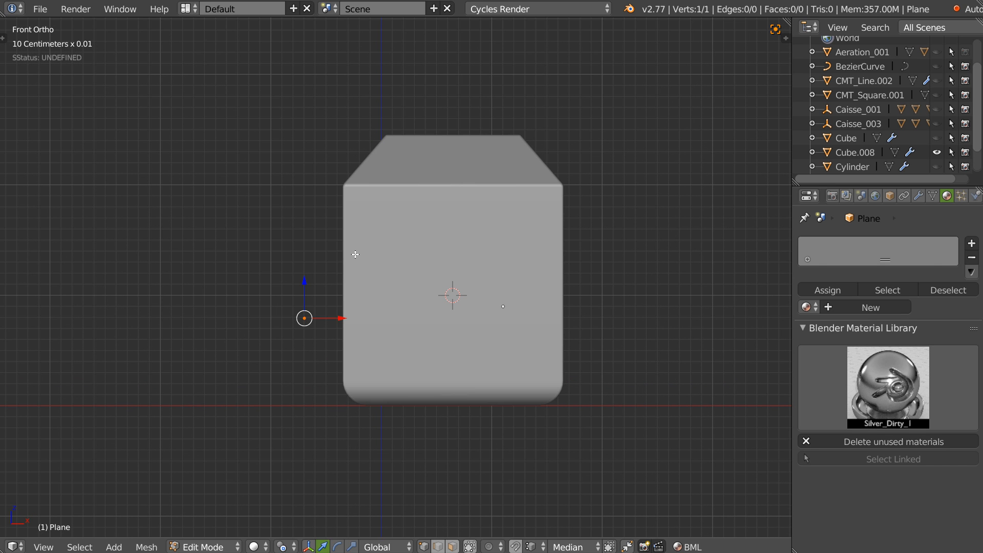
key(x)
click(471, 320)
key(e)
click(487, 247)
Extrude the profile horizontally past the cube's far side, up above its top, and back beyond the starting side
key(e)
key(x)
click(605, 258)
middle_drag(597, 272, 606, 189)
key(space)
click(511, 230)
key(e)
key(z)
click(506, 100)
key(e)
key(x)
click(223, 98)
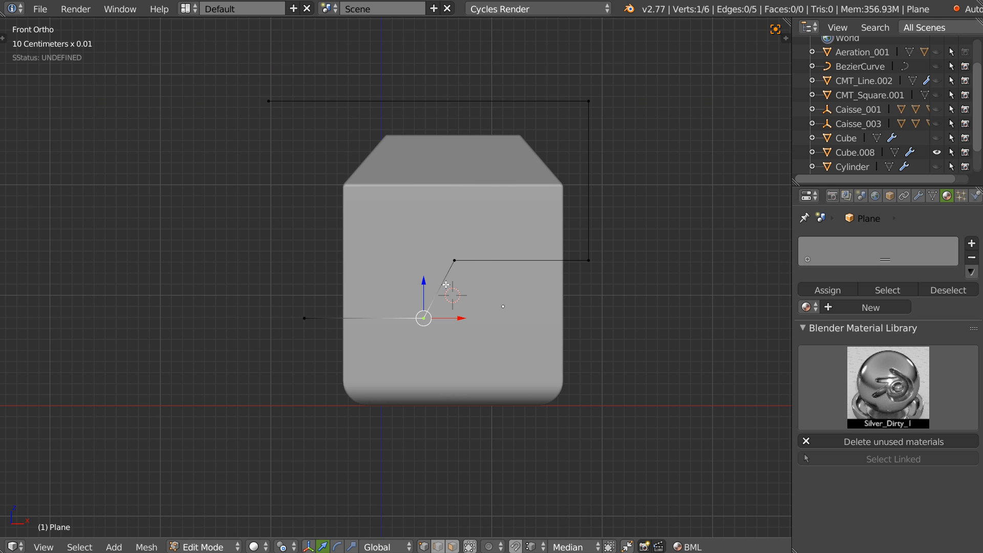
Round the profile's two step vertices with 9 segments at about 0.2 offset, and subtract the profile from the cube using Vertice Bool
key(ctrl+shift+b)
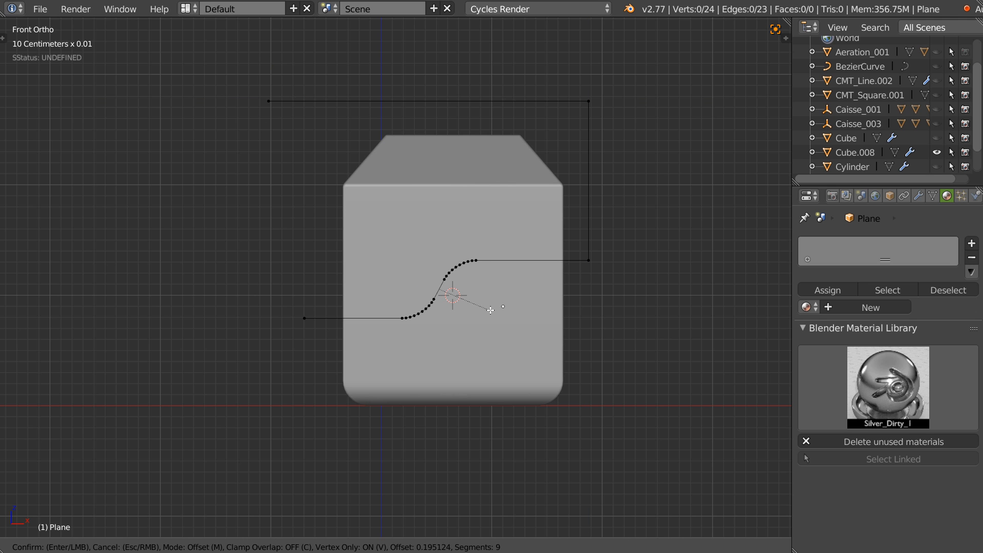
click(489, 310)
key(space)
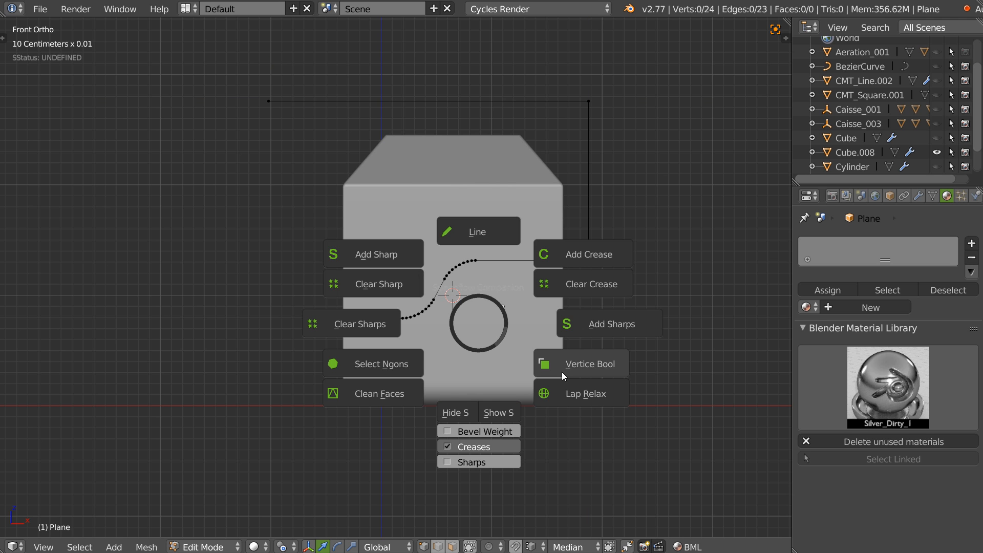
click(567, 372)
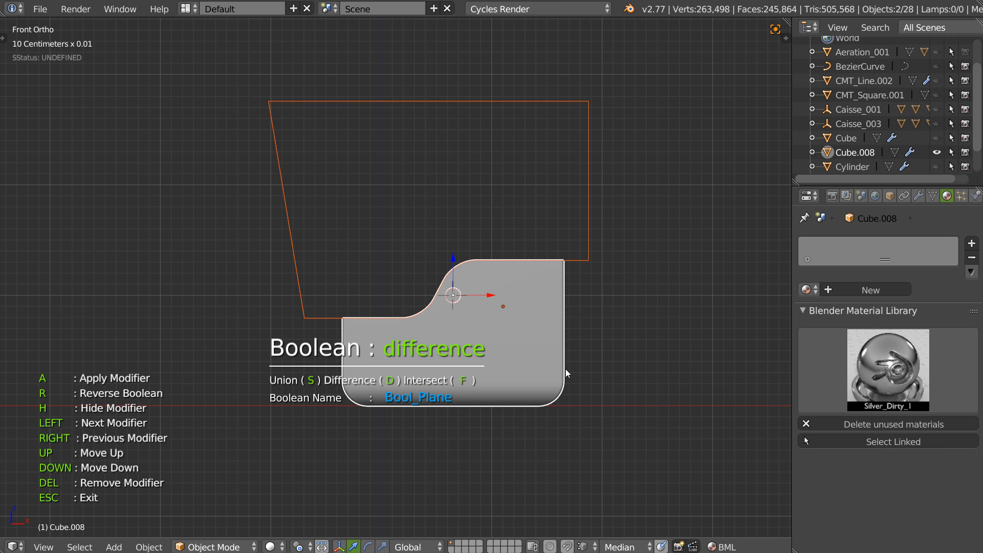
key(Escape)
Try deleting the boolean cutter object and undo the deletion
middle_drag(479, 311, 542, 221)
right_click(443, 214)
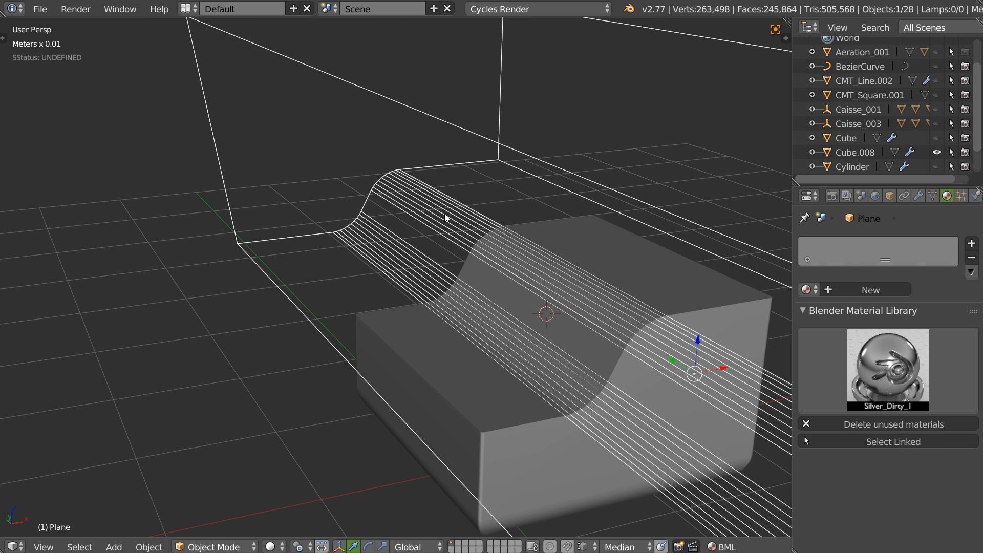
key(Delete)
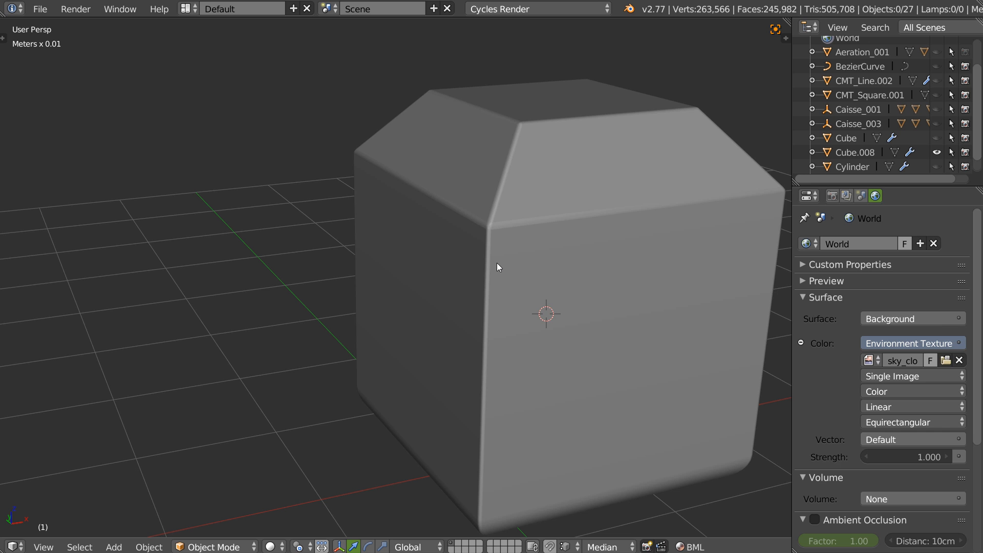
key(ctrl+z)
Apply the boolean cut to the cube, delete the leftover cutter object, and reselect the cube
shift+right_click(421, 353)
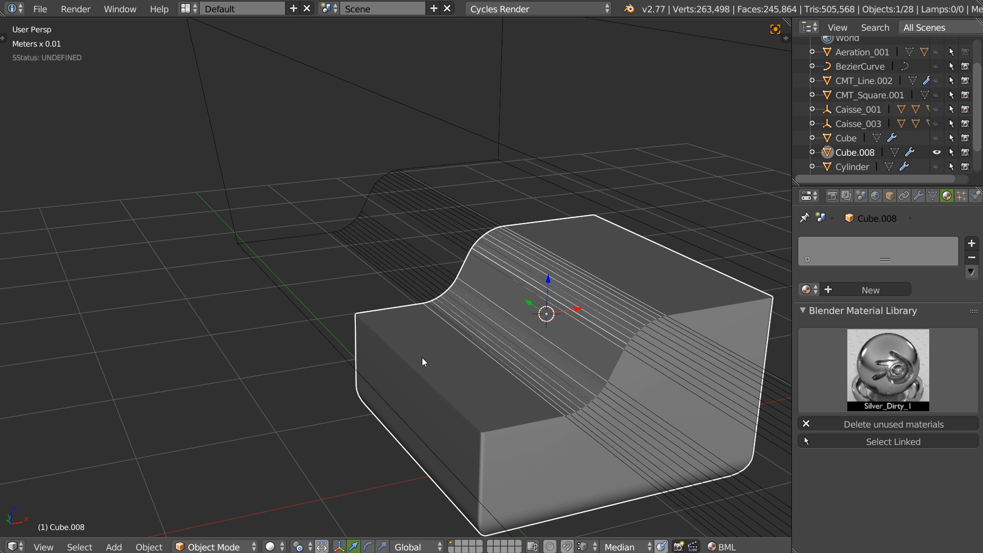
key(shift+space)
click(517, 304)
key(a)
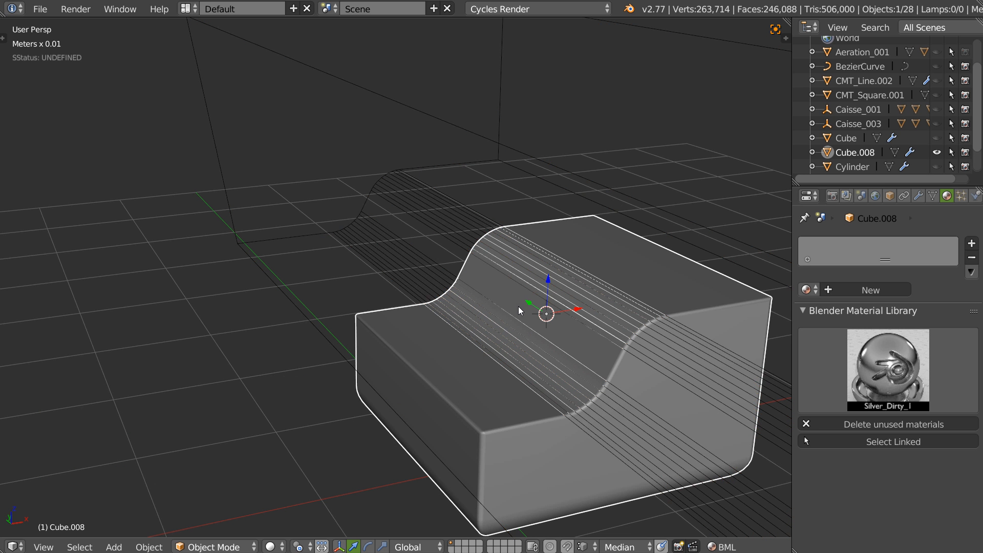
right_click(410, 269)
key(Delete)
right_click(502, 340)
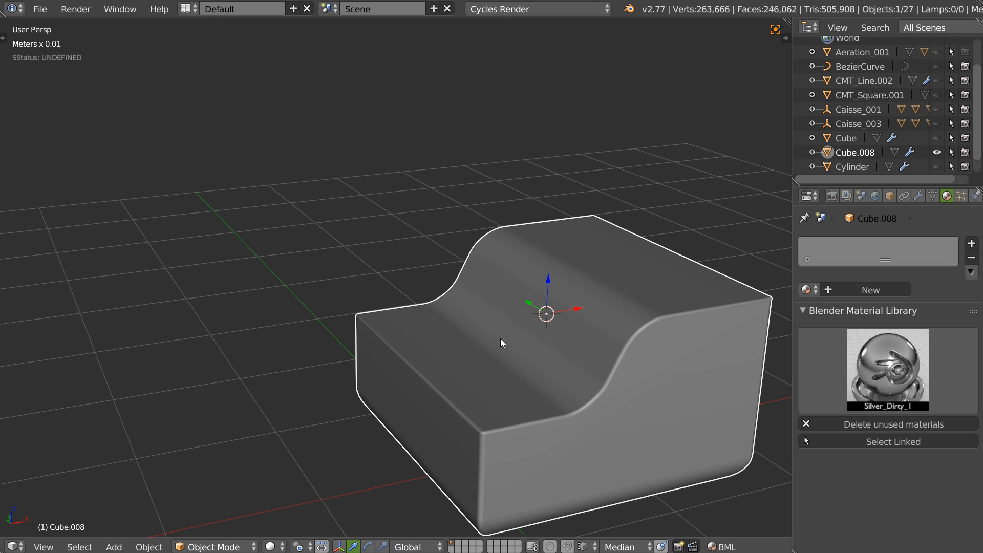
Examine the cut block's curved step and beveled edges, both in wireframe overlay and in plain shading
scroll(598, 334, up, 3)
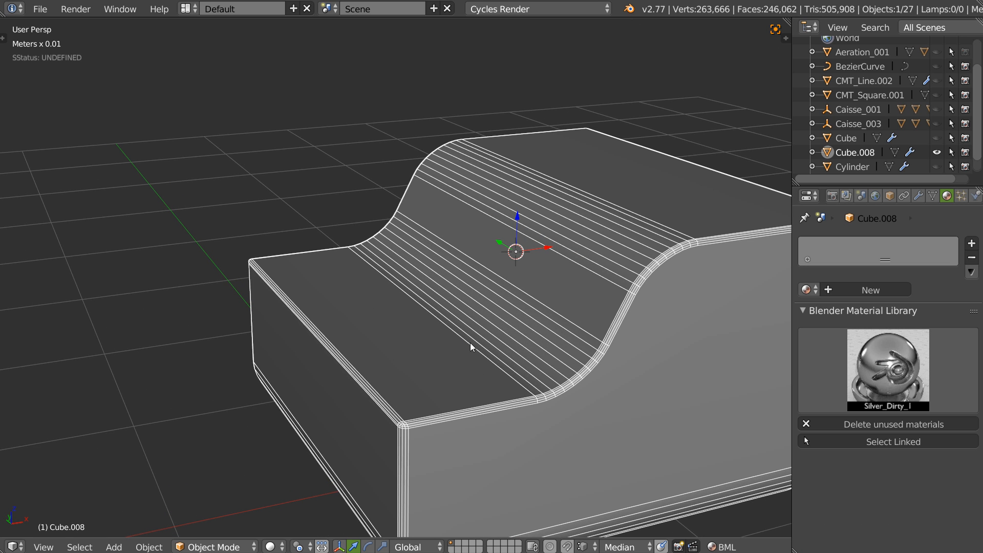
scroll(609, 251, down, 3)
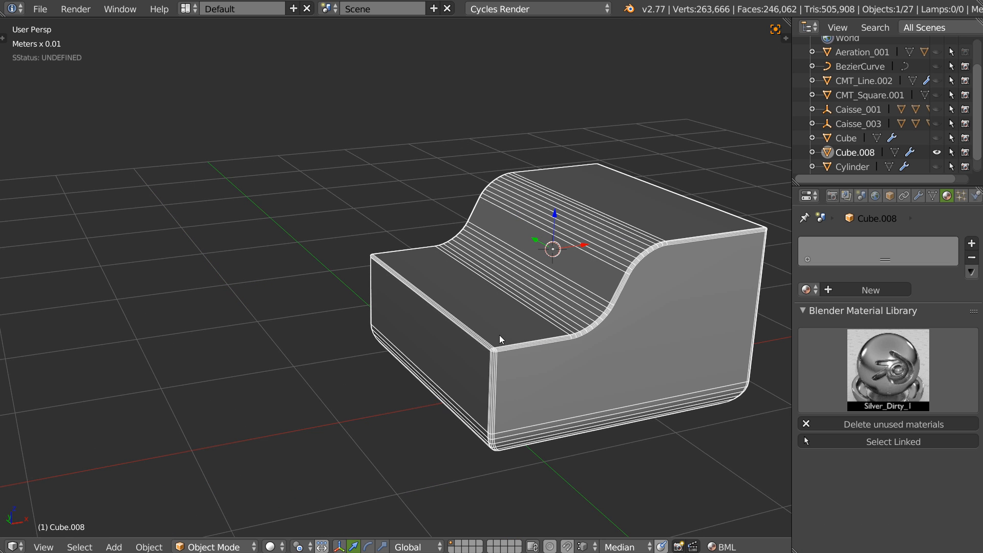
scroll(553, 354, up, 3)
middle_drag(609, 317, 624, 245)
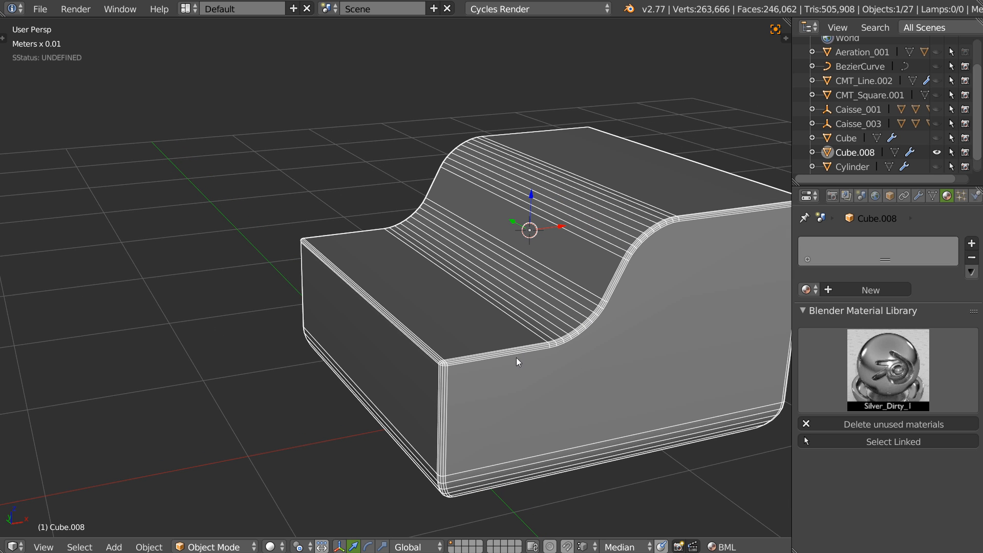
middle_drag(581, 307, 526, 246)
key(shift+z)
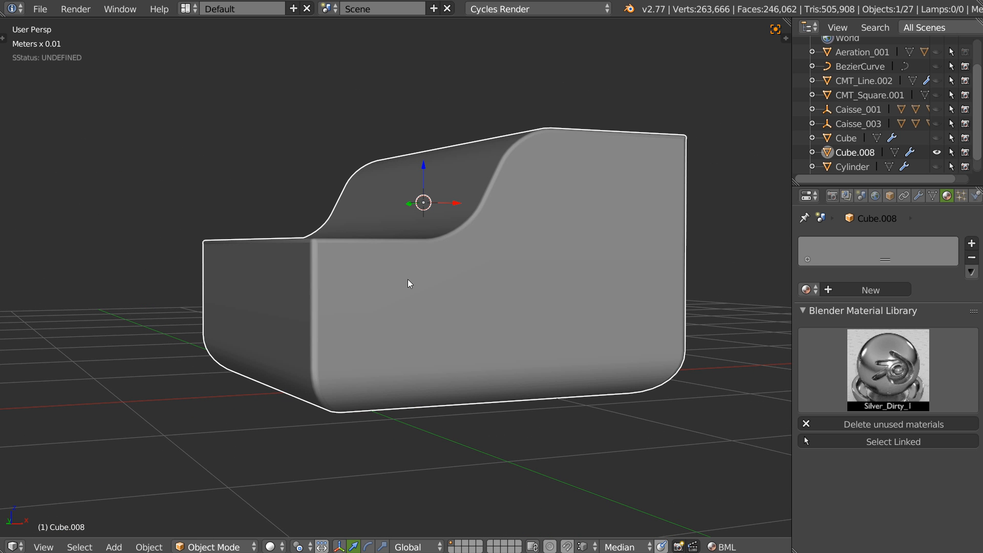
middle_drag(452, 220, 338, 217)
scroll(455, 279, down, 5)
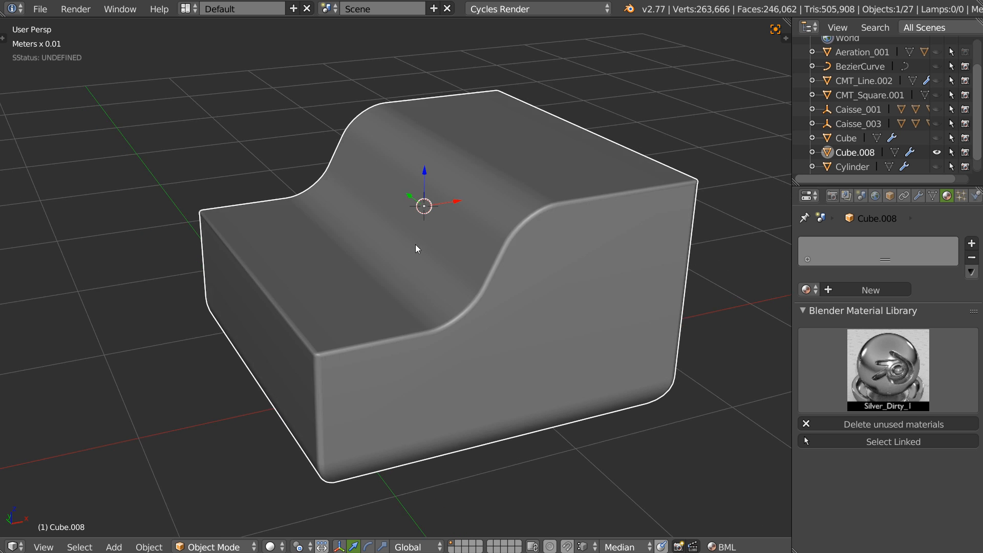
Switch the block's bevel to subdiv mode with width 0.03, 2 segments and profile 1.0
key(q)
click(584, 249)
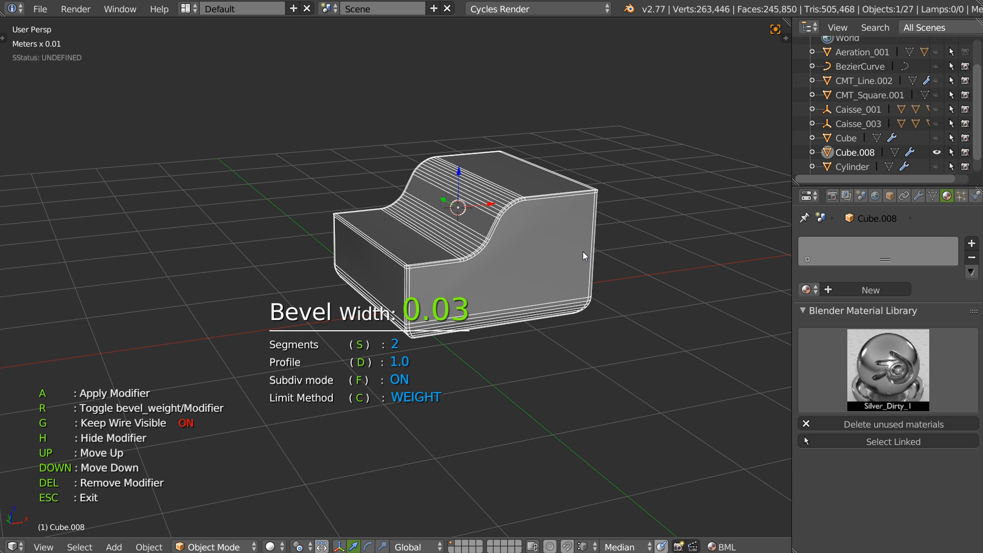
click(583, 252)
middle_drag(583, 252, 634, 249)
scroll(482, 289, up, 3)
middle_drag(517, 302, 514, 211)
scroll(515, 212, up, 2)
Select the edges around the rounded base corner and apply Adjust Bevel to them
key(Tab)
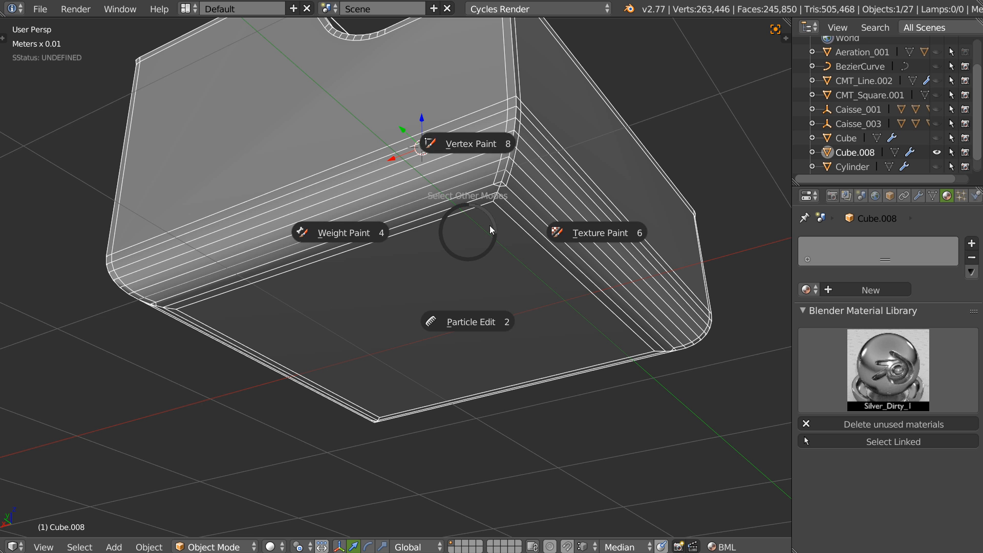
key(Escape)
key(Tab)
right_click(497, 187)
middle_drag(497, 187, 604, 254)
scroll(462, 242, up, 2)
shift+right_click(475, 234)
shift+right_click(404, 257)
shift+right_click(405, 257)
middle_drag(405, 257, 402, 221)
shift+right_click(352, 291)
shift+right_click(344, 335)
scroll(344, 335, down, 5)
middle_drag(358, 328, 426, 284)
shift+right_click(426, 284)
key(space)
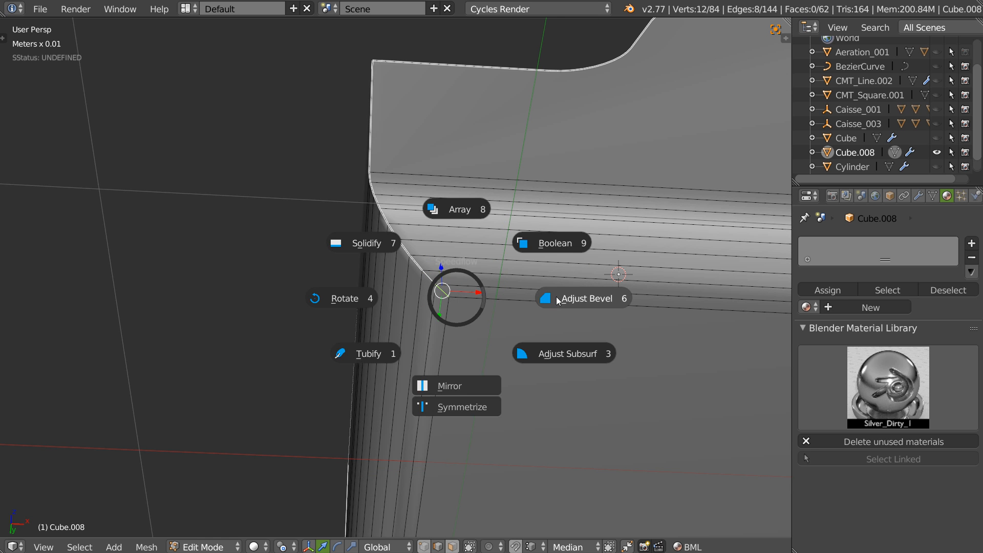
click(573, 303)
key(Tab)
scroll(536, 244, down, 5)
middle_drag(536, 243, 479, 297)
scroll(449, 275, up, 4)
shift+middle_drag(481, 257, 511, 277)
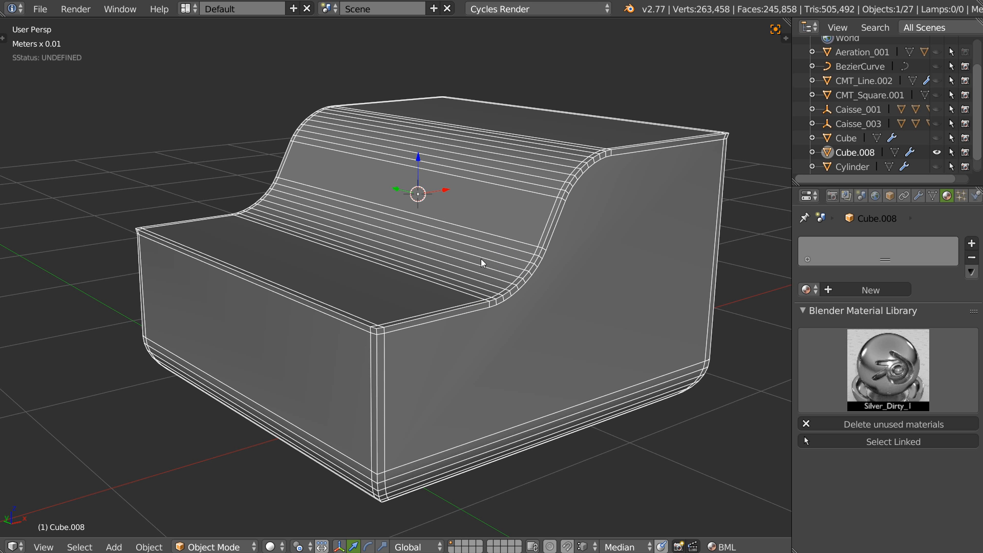
Remove the bevel from the long upper edge on the block's high side and update the block's bevel modifier
middle_drag(532, 248, 530, 188)
key(Tab)
right_click(541, 216)
key(space)
click(665, 252)
key(Tab)
middle_drag(572, 292, 481, 241)
key(space)
click(566, 273)
click(561, 265)
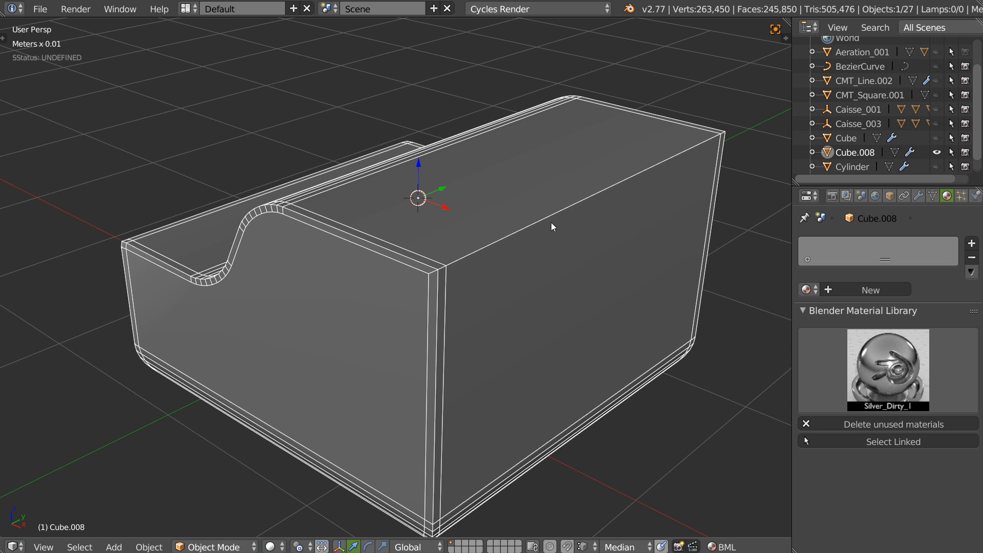
Add subdivision smoothing to the block with Adjust Subsurf
scroll(567, 209, down, 2)
middle_drag(485, 250, 501, 224)
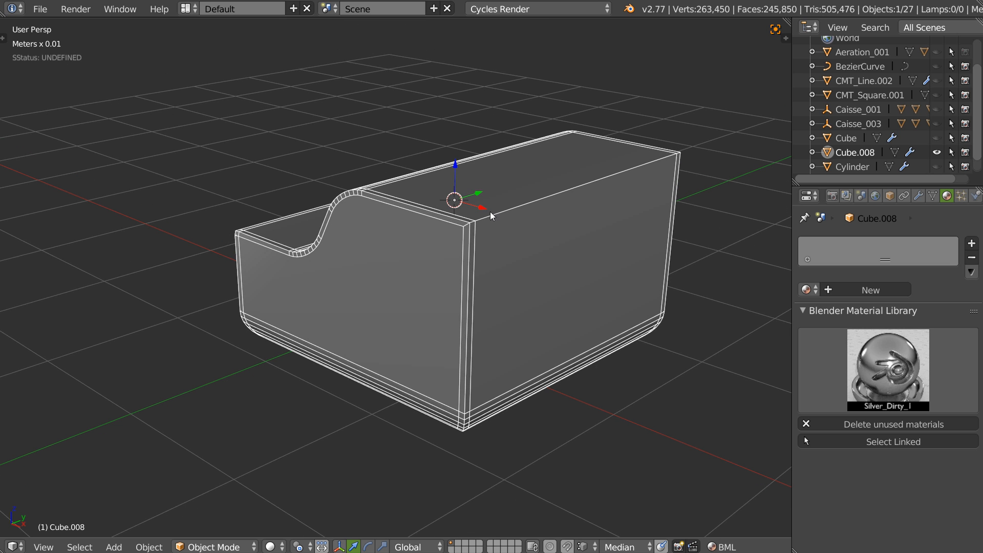
key(space)
click(553, 324)
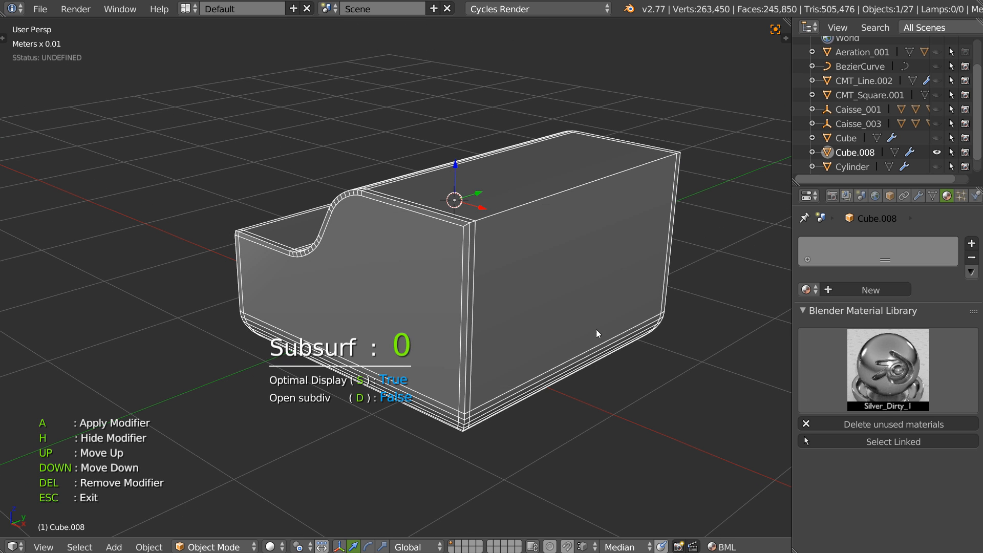
click(669, 339)
Bevel the long upper edge on the high side with 2 segments at about 0.25 offset
key(Tab)
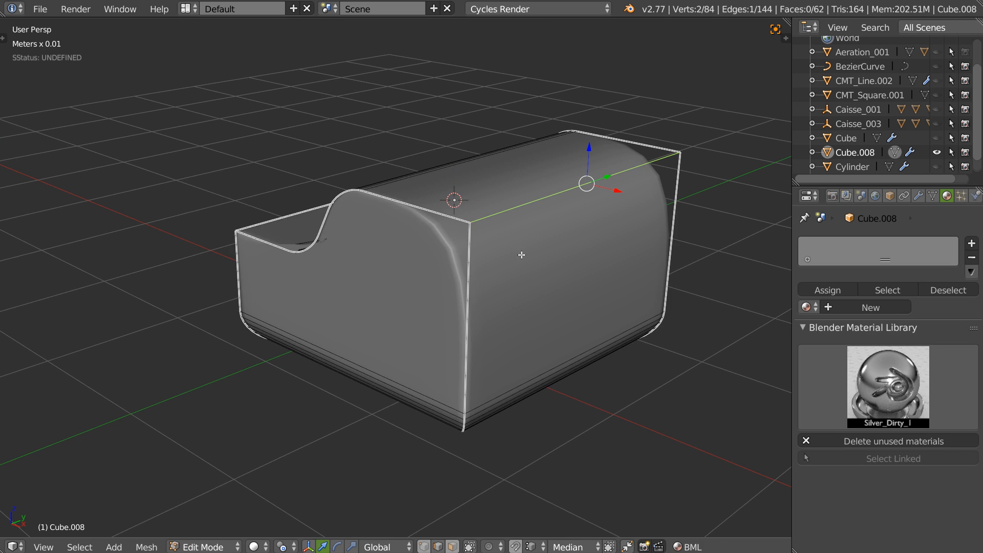
key(ctrl+b)
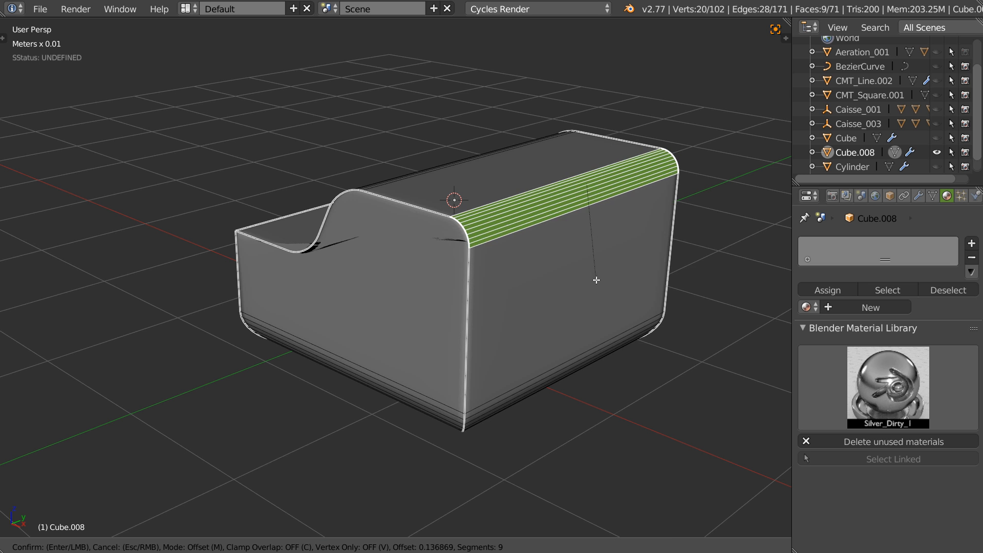
scroll(607, 294, down, 6)
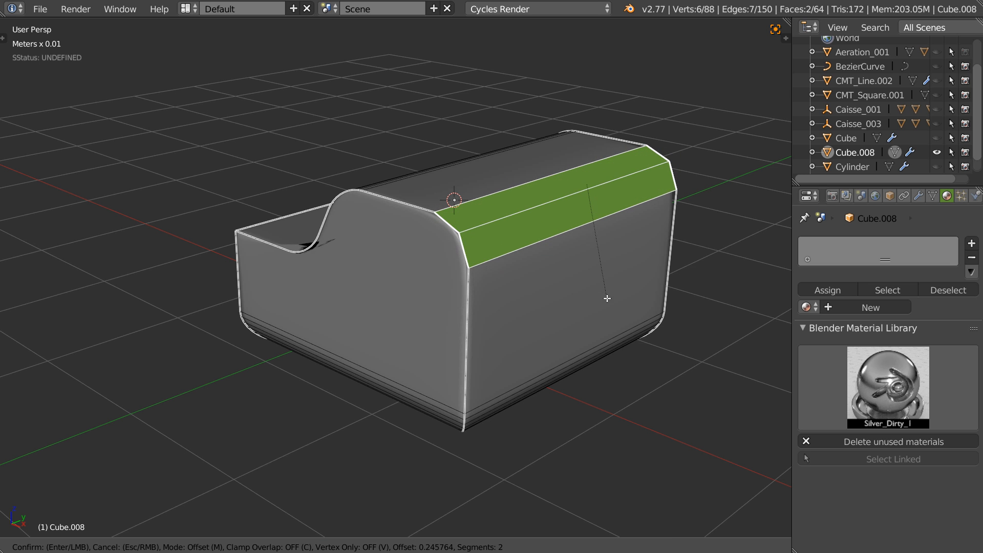
click(604, 300)
middle_drag(604, 300, 503, 208)
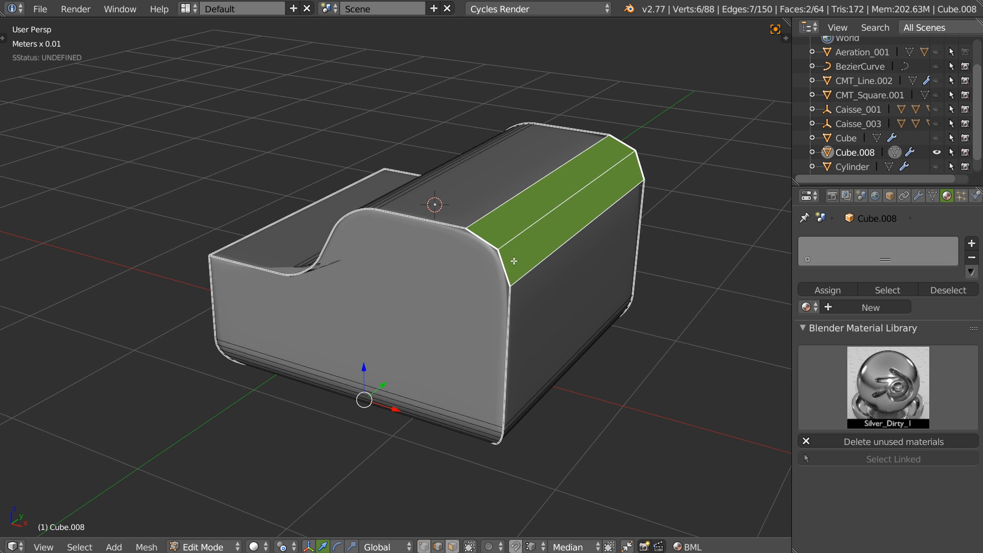
Examine the subdivided block's wireframe and shading, including the large face on its profiled side
key(Tab)
key(shift+z)
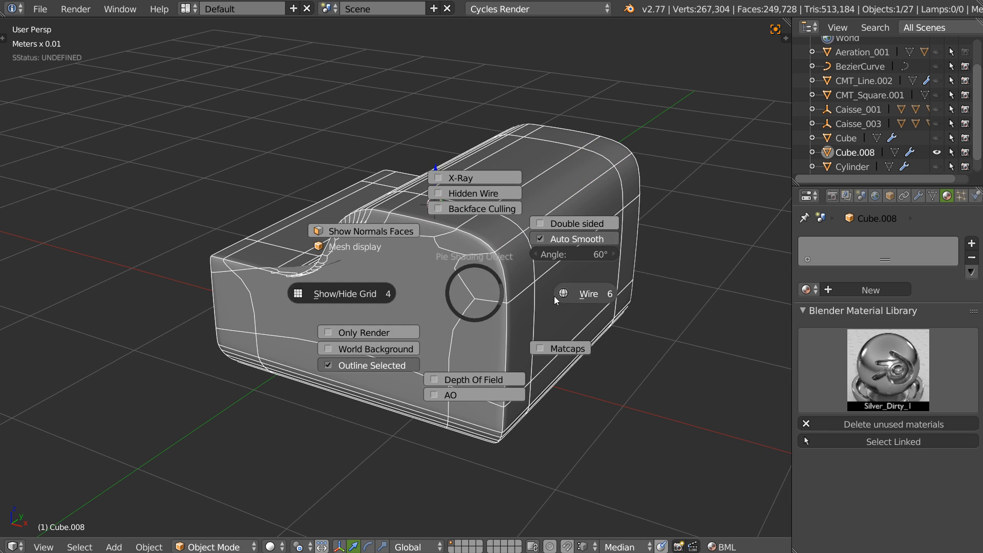
click(553, 296)
middle_drag(499, 263, 475, 261)
middle_drag(342, 273, 392, 269)
key(Tab)
right_click(401, 310)
middle_drag(401, 366, 425, 341)
middle_drag(461, 297, 421, 316)
key(Tab)
click(437, 219)
mouse_move(465, 222)
middle_down()
mouse_move(420, 251)
mouse_move(461, 217)
middle_up()
key(Tab)
click(473, 328)
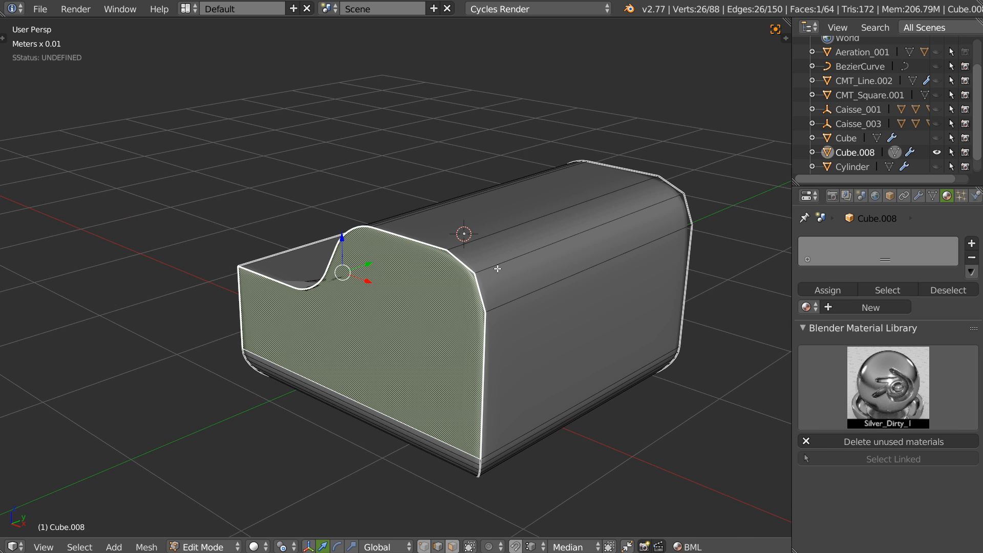
Examine the individual edges of the new two-segment chamfer on the subdivided block
right_click(500, 225)
right_click(549, 295)
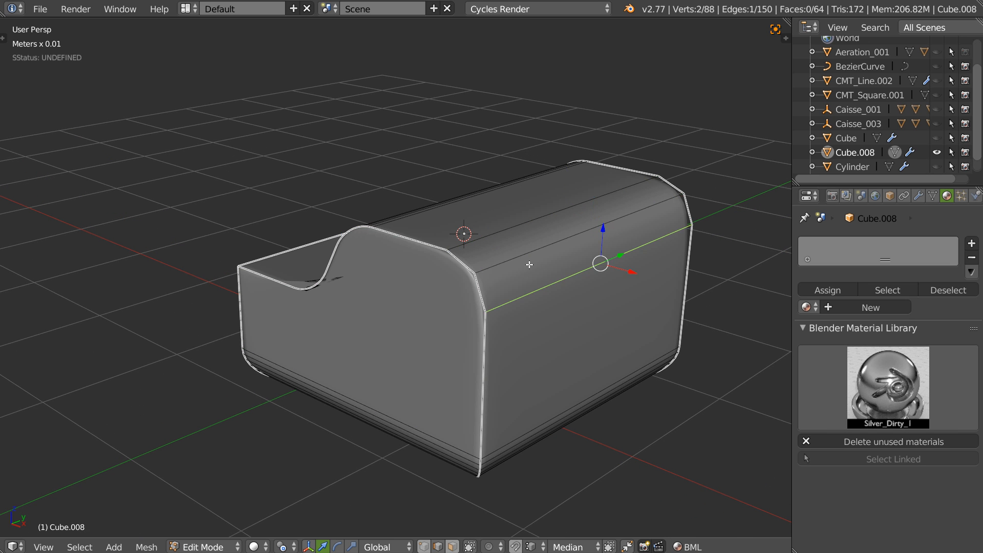
right_click(504, 227)
right_click(529, 279)
right_click(542, 289)
key(Tab)
middle_drag(436, 257, 512, 267)
Turn off the bevel's subdiv mode, keeping 4 segments and profile 0.7, and remove the block's subdivision smoothing
key(space)
click(608, 268)
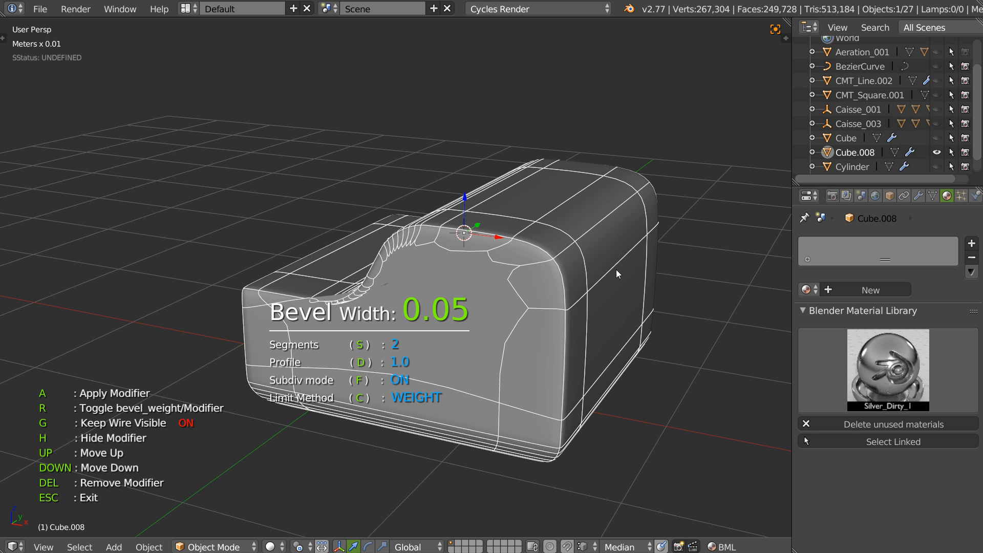
key(f)
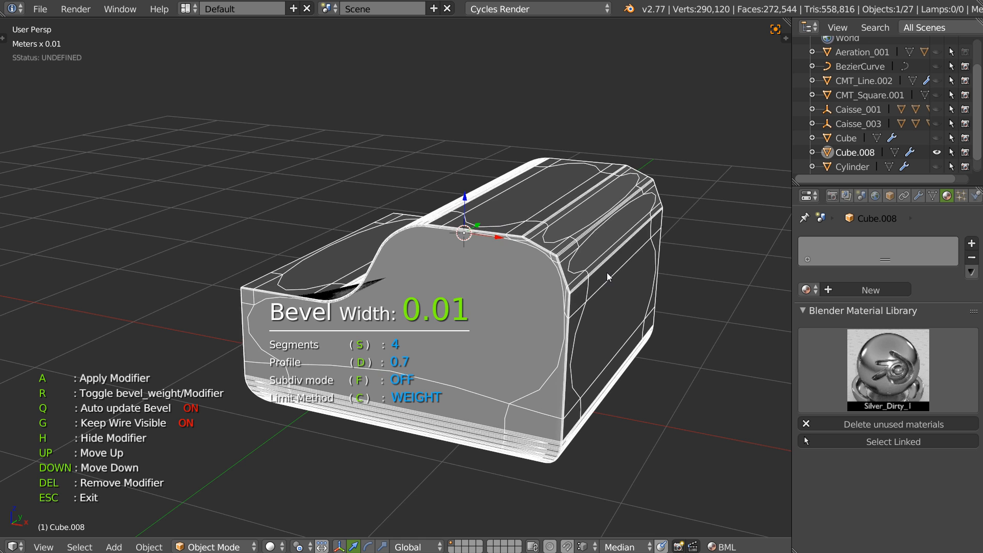
click(609, 273)
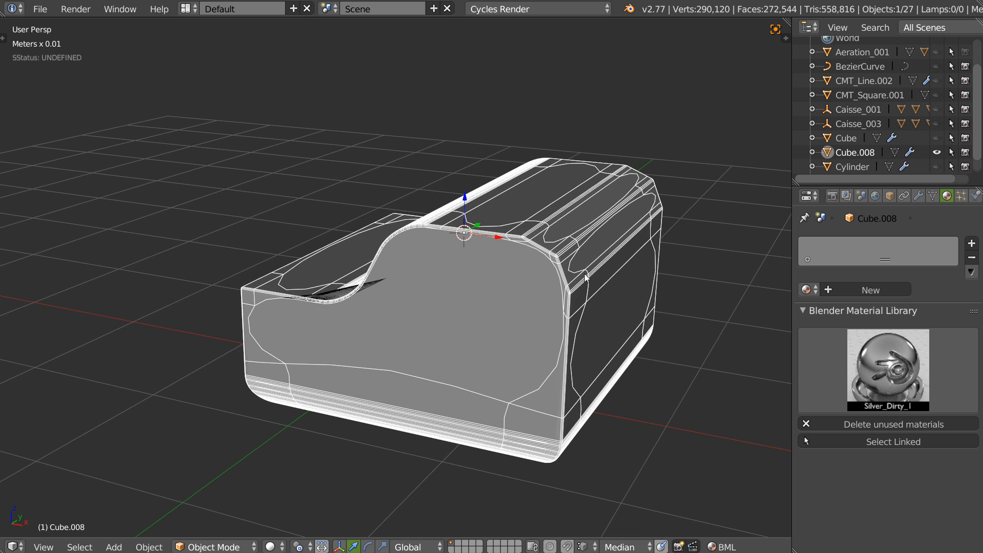
key(space)
click(660, 336)
click(660, 333)
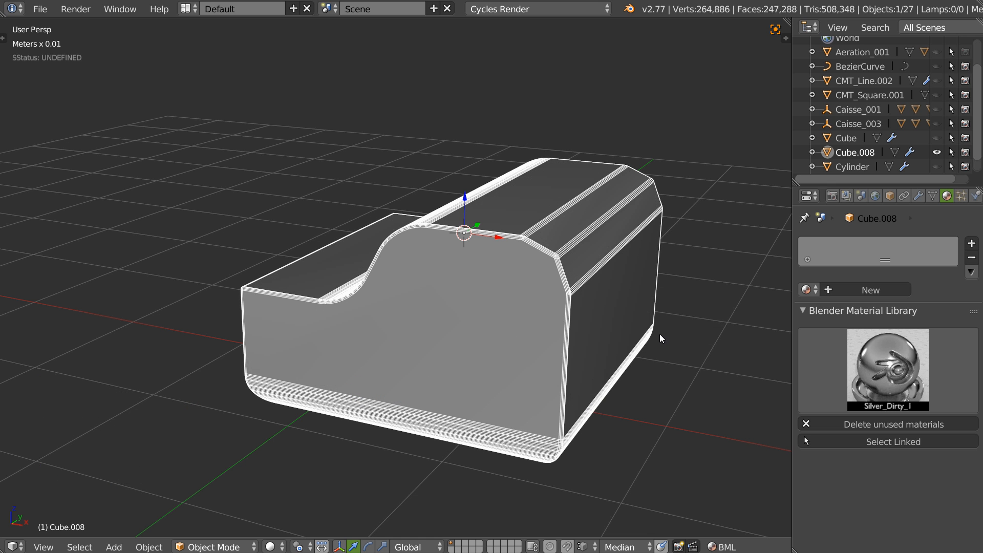
Rerun Adjust Bevel on the block so that only its sharp edges and the chamfer's middle edge are beveled
middle_drag(569, 272, 589, 286)
scroll(563, 290, up, 3)
key(space)
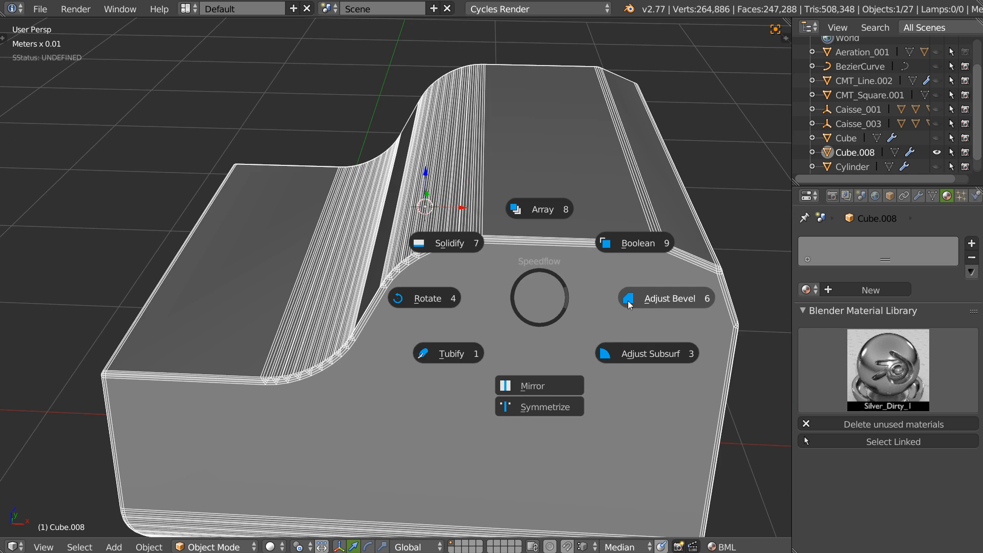
click(655, 301)
click(652, 303)
middle_drag(653, 303, 487, 224)
scroll(508, 253, up, 3)
middle_drag(595, 232, 562, 189)
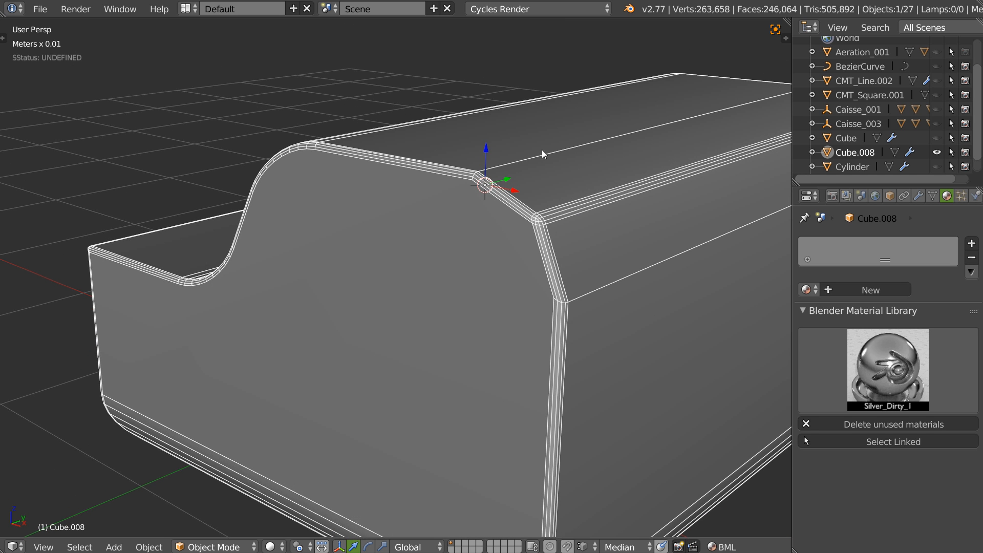
scroll(523, 172, down, 3)
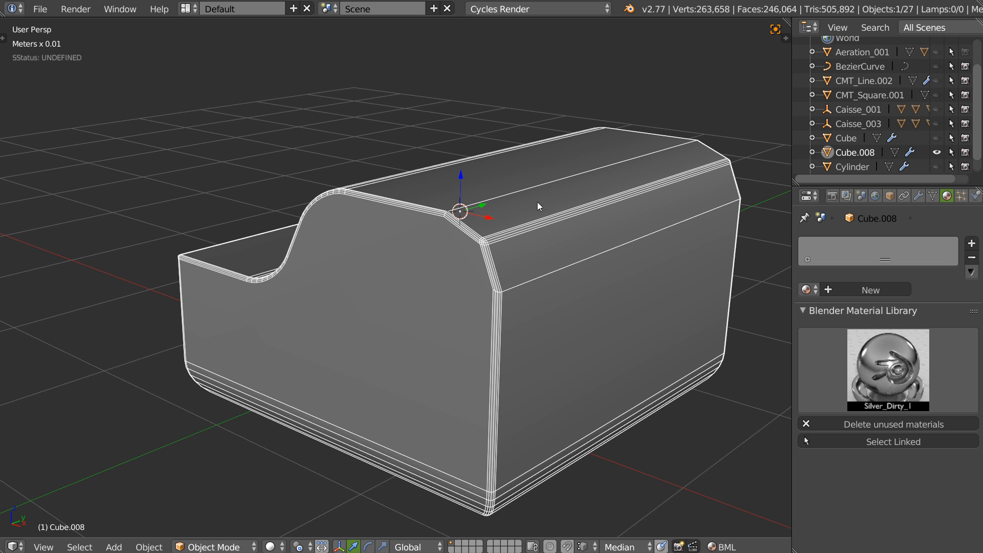
Remove the bevel from the middle edge of the chamfer
middle_drag(498, 206, 517, 227)
key(Tab)
key(space)
click(627, 267)
key(Tab)
click(545, 234)
Turn off automatic bevel updating for the block in Adjust Bevel
key(space)
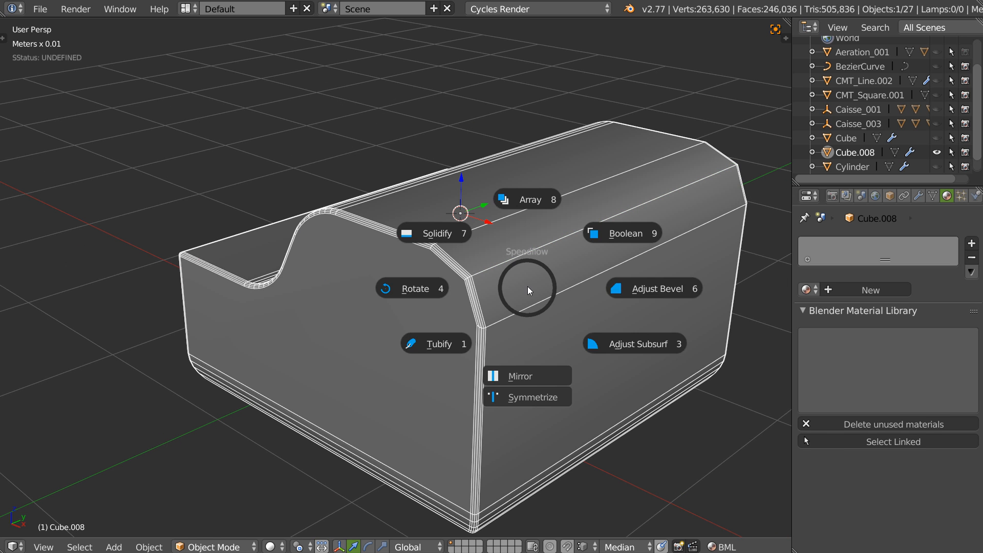
click(645, 291)
key(q)
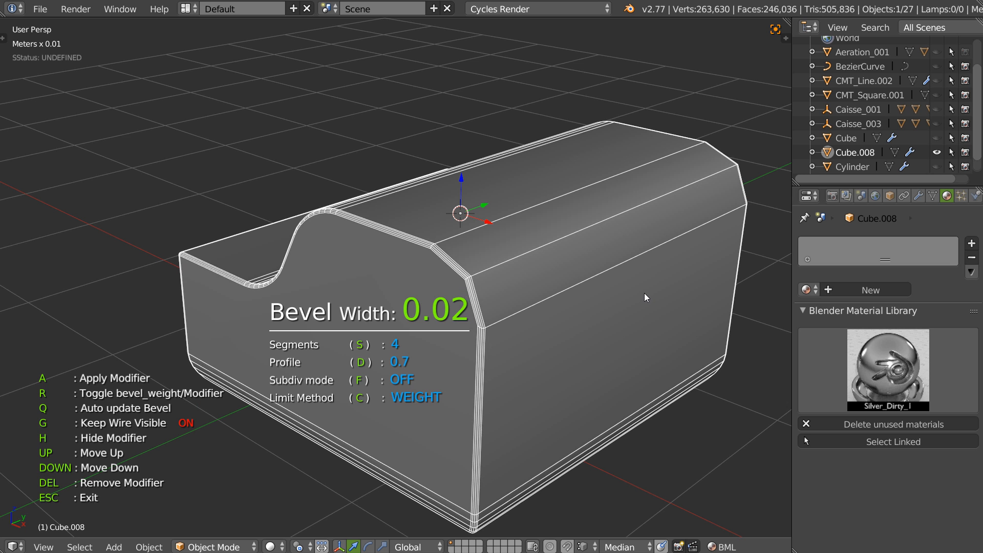
click(644, 294)
Narrow the block's bevel width with Adjust Bevel and enter edit mode
key(space)
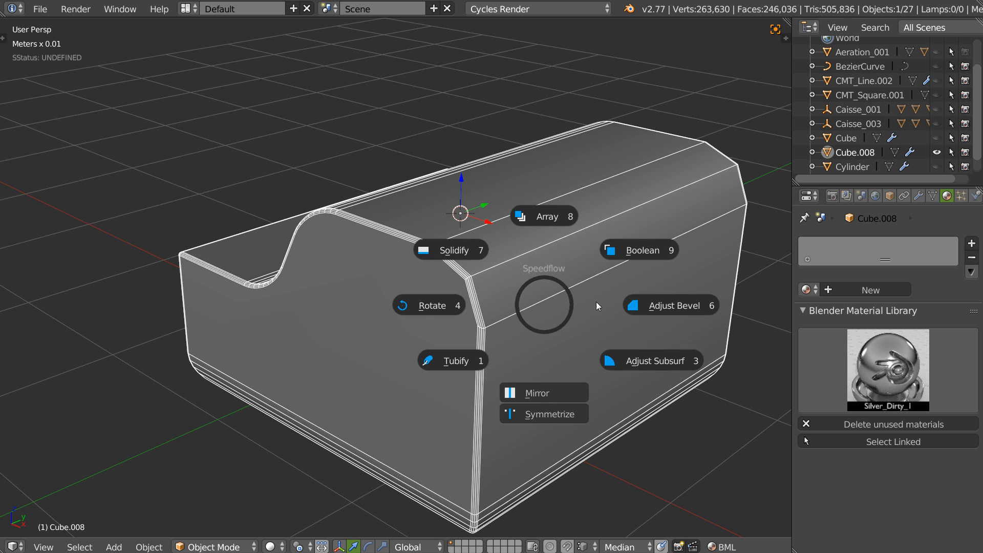
click(660, 306)
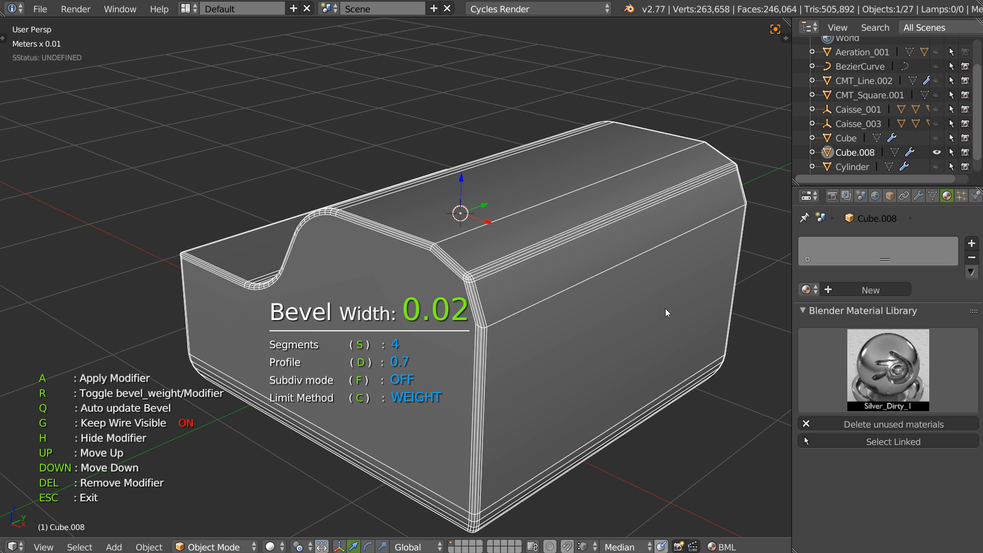
click(561, 241)
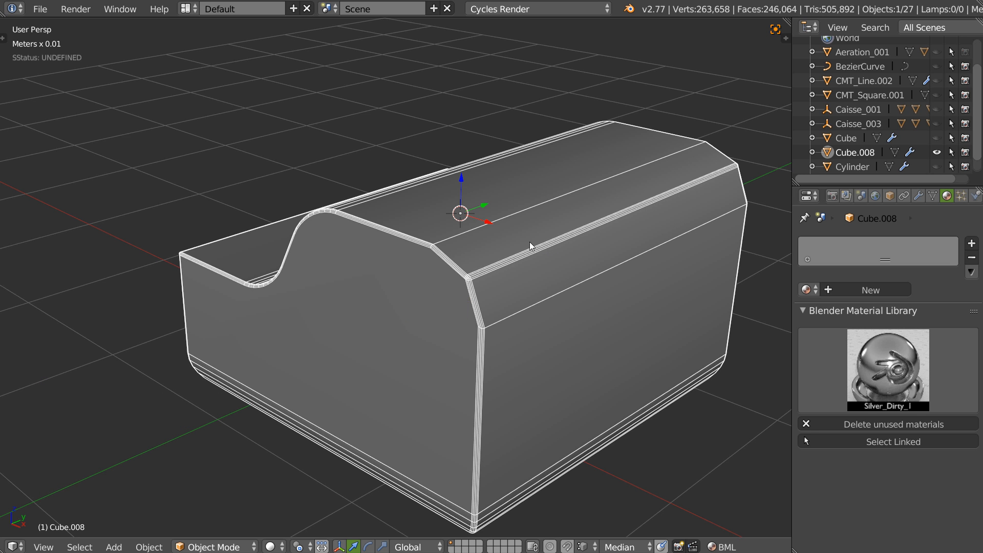
key(Tab)
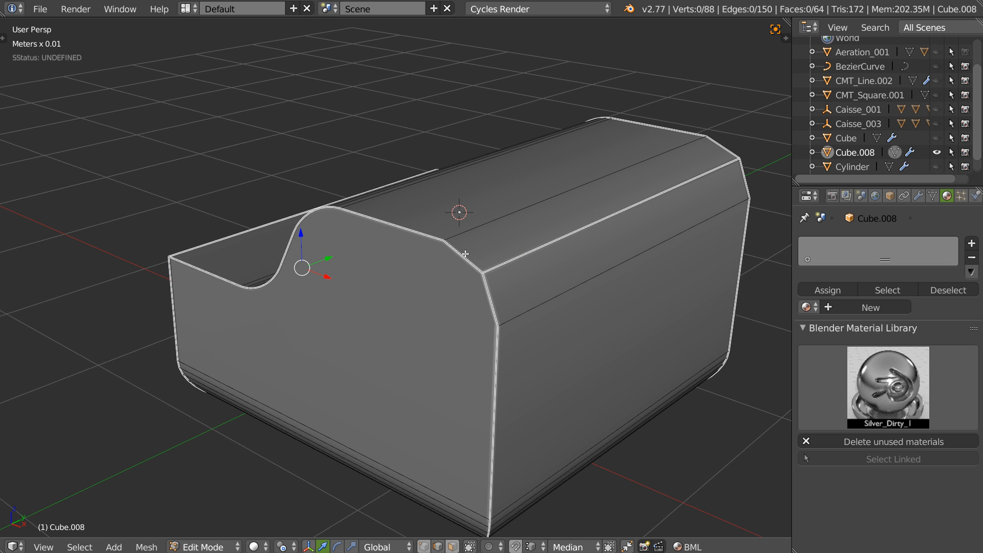
Add one lengthwise loop cut through each of the two faces of the block's large chamfer
right_click(462, 260)
click(273, 310)
click(467, 255)
right_click(467, 254)
right_click(494, 291)
click(288, 334)
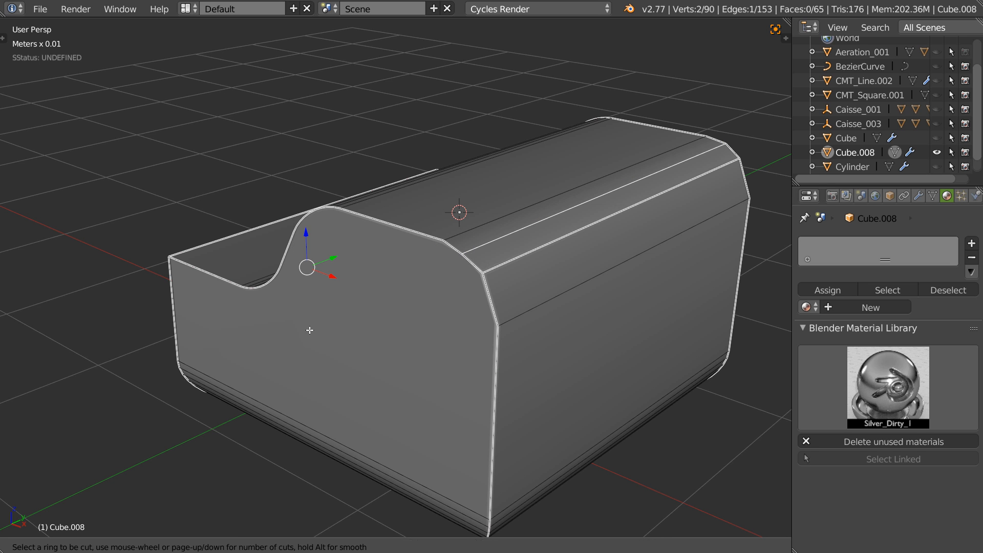
click(490, 297)
right_click(490, 297)
Halve each of the four resulting chamfer strips with another lengthwise loop cut to add curvature segments
right_click(493, 288)
click(290, 334)
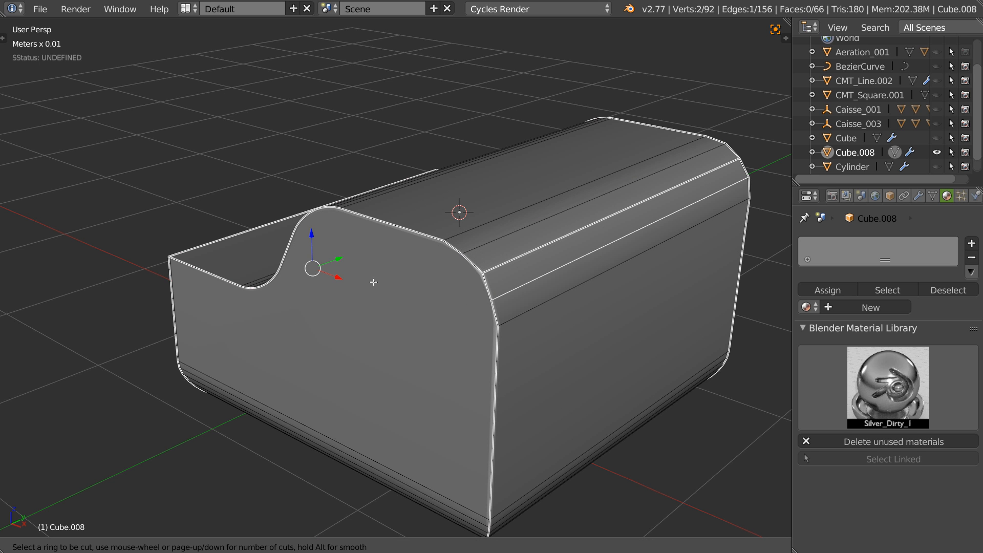
click(473, 264)
right_click(474, 264)
right_click(469, 267)
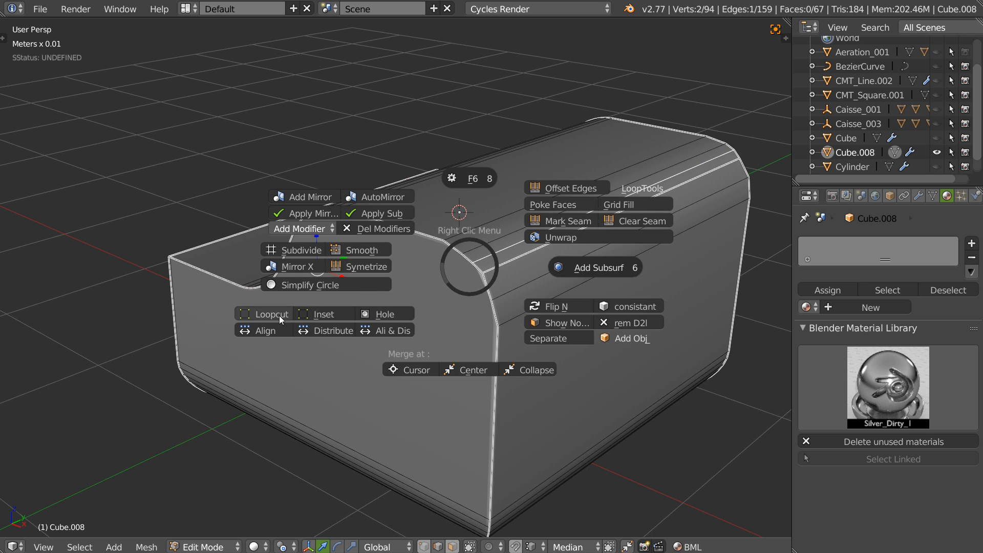
click(281, 312)
click(486, 285)
right_click(486, 285)
right_click(488, 288)
click(270, 336)
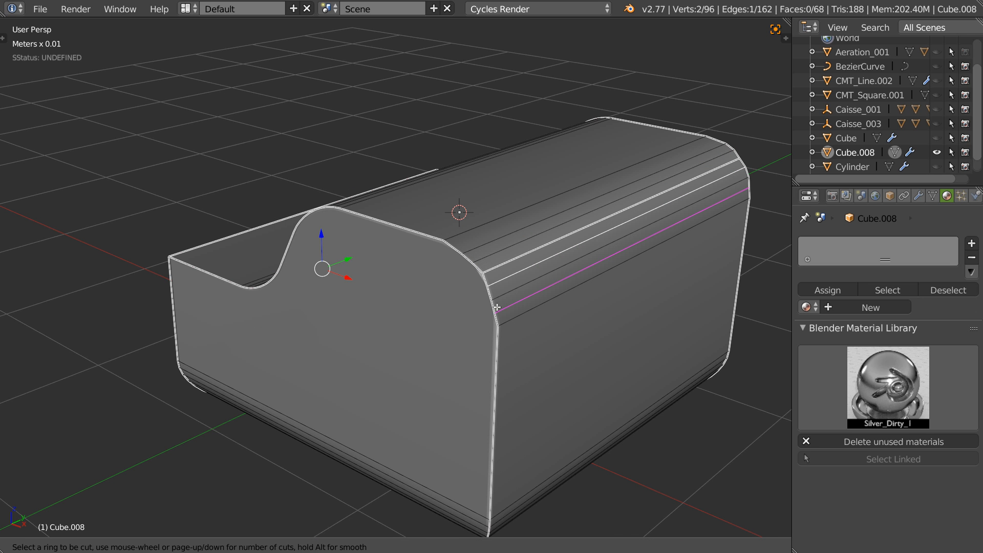
click(492, 306)
right_click(493, 306)
right_click(492, 302)
click(287, 351)
click(447, 257)
right_click(448, 256)
right_click(448, 253)
right_click(476, 291)
Return to object mode and turn on automatic bevel updating for the block in Adjust Bevel
key(Tab)
right_click(501, 281)
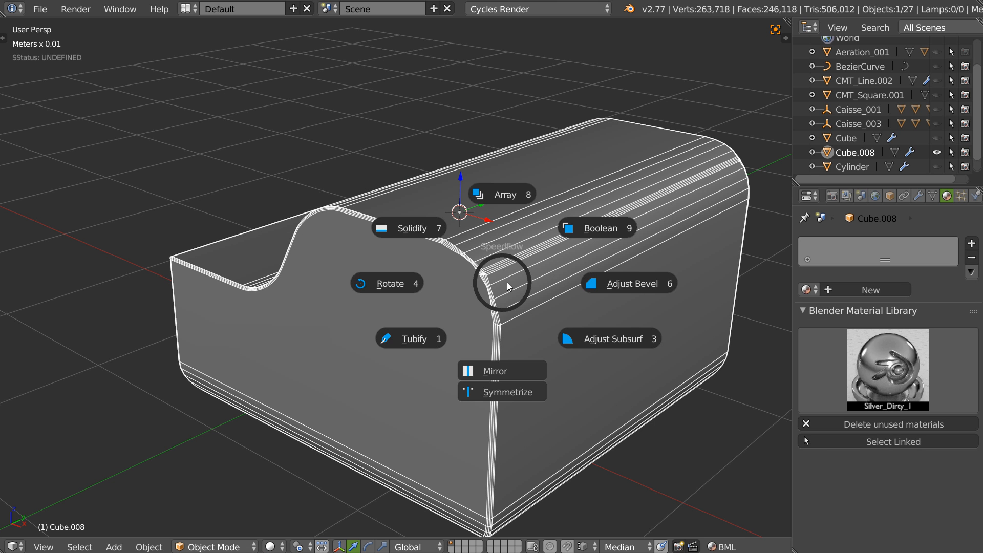
click(623, 288)
key(q)
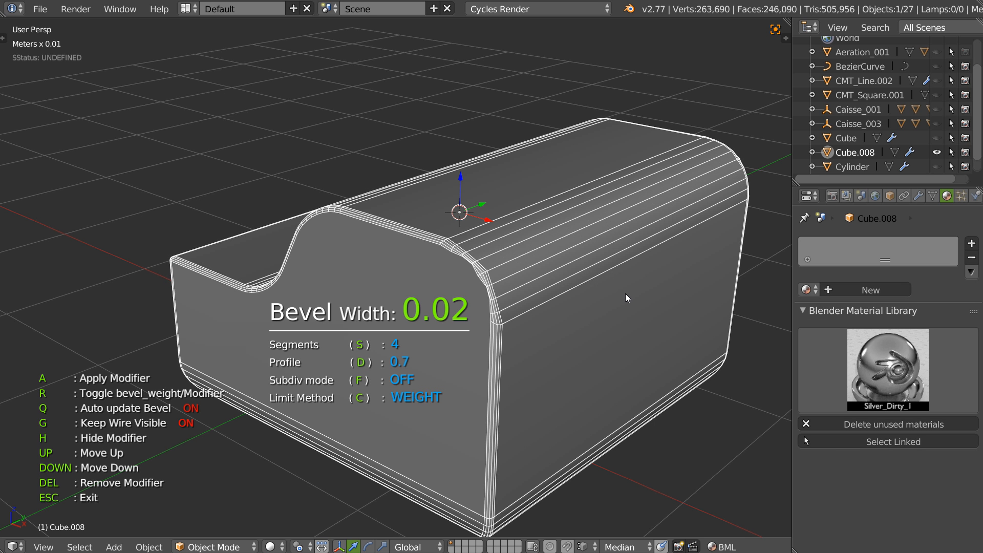
click(625, 295)
middle_drag(624, 295, 427, 238)
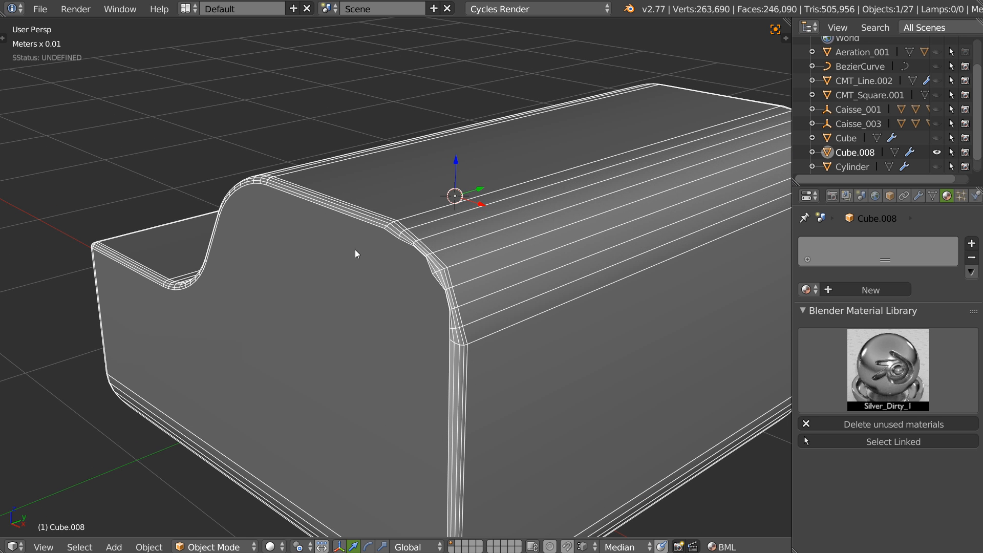
Flatten the block's large curved-profile end face with LoopTools Flatten and return to object mode
key(Tab)
click(326, 315)
right_click(413, 299)
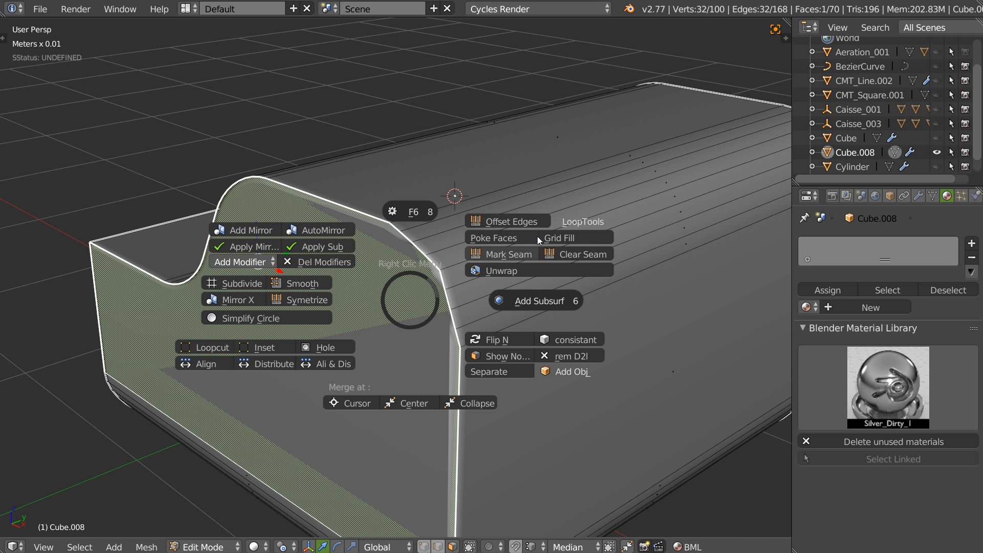
mouse_move(570, 222)
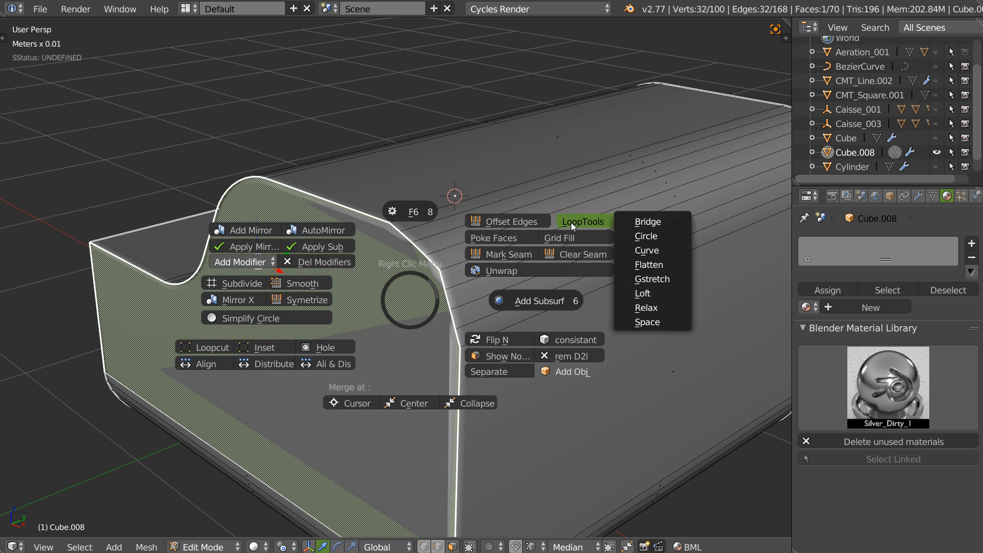
click(648, 265)
key(Tab)
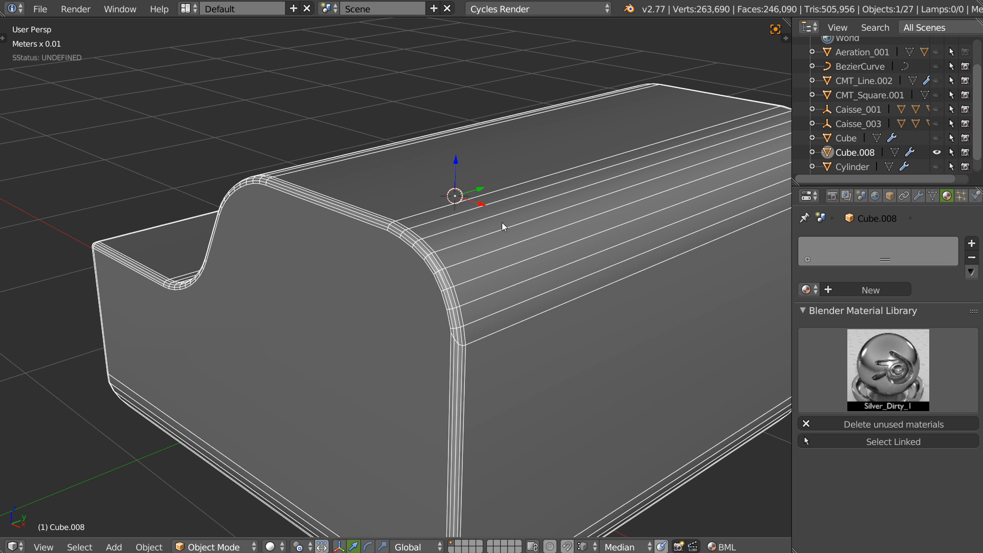
Set the block's bevel width to 0.01 with Adjust Bevel and inspect the rounded edges all around
right_click(494, 300)
click(596, 306)
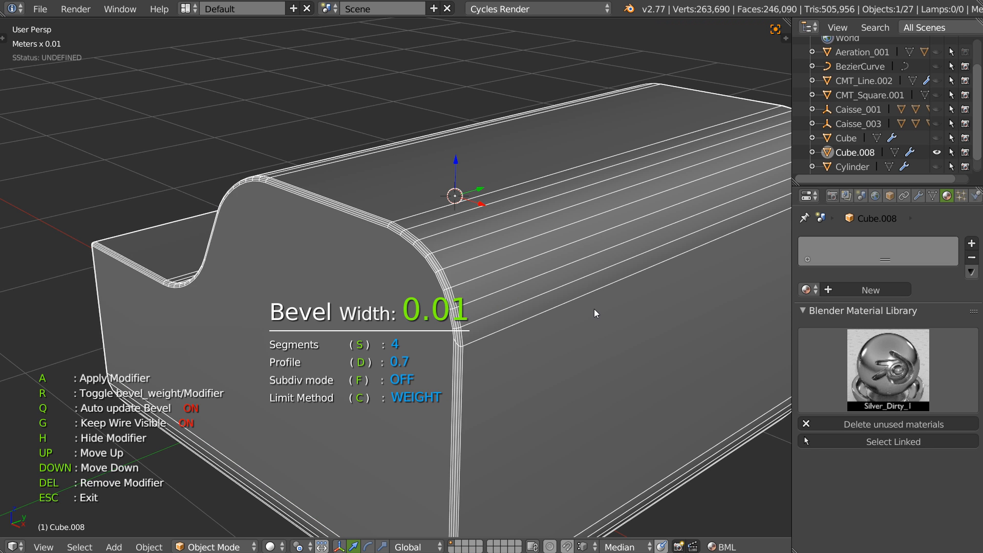
click(590, 311)
scroll(601, 275, down, 3)
middle_drag(532, 299, 527, 187)
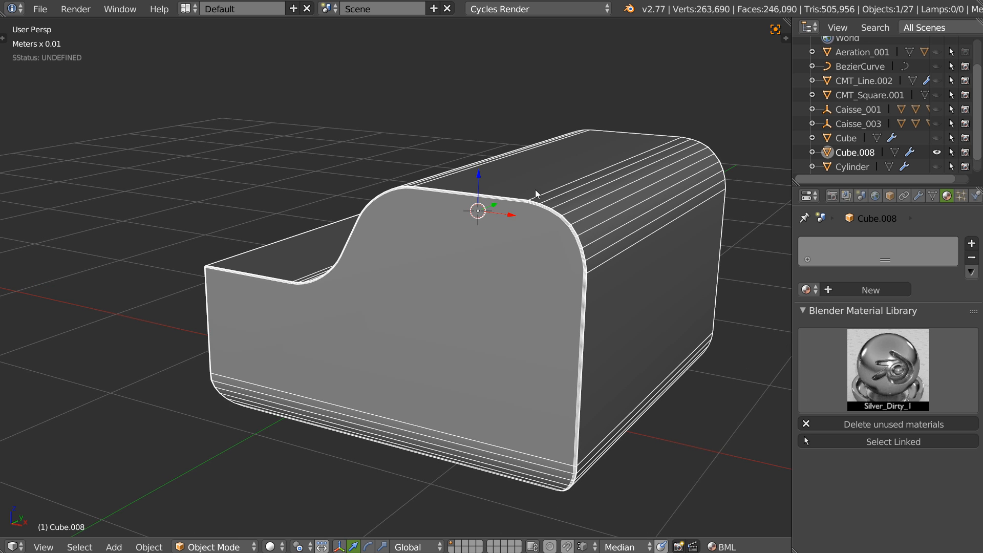
middle_drag(579, 255, 624, 253)
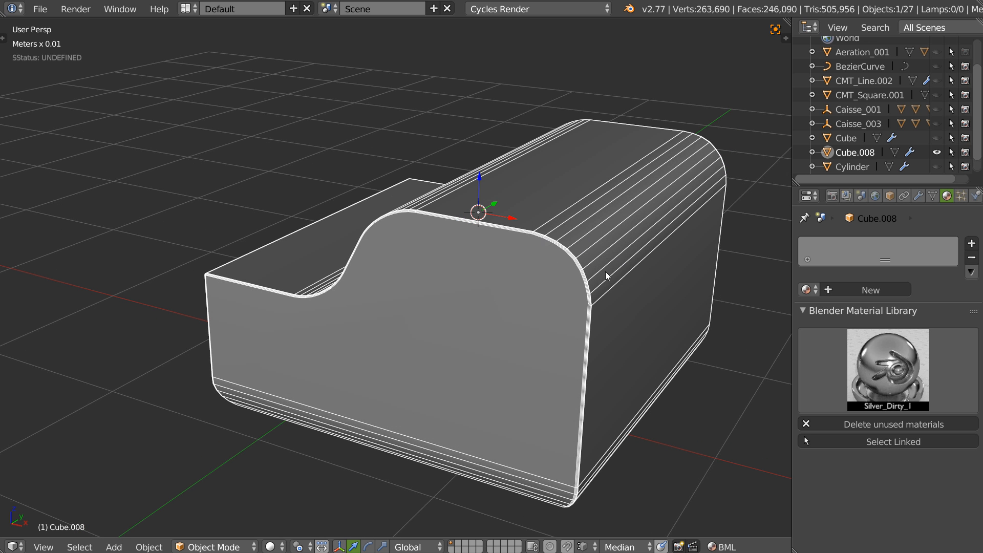
middle_drag(572, 293, 408, 100)
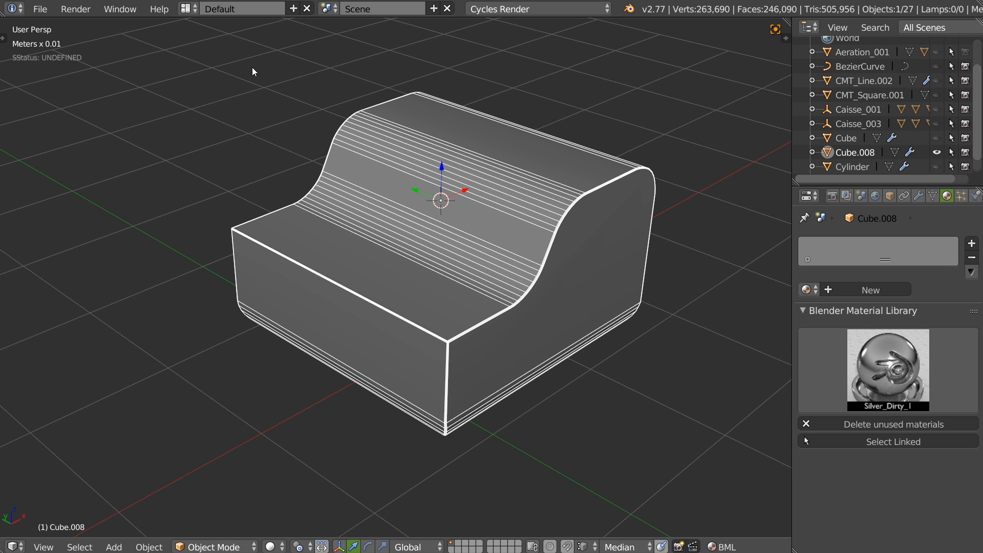
Open the scene file couloir_v3_004.blend
click(40, 8)
click(63, 57)
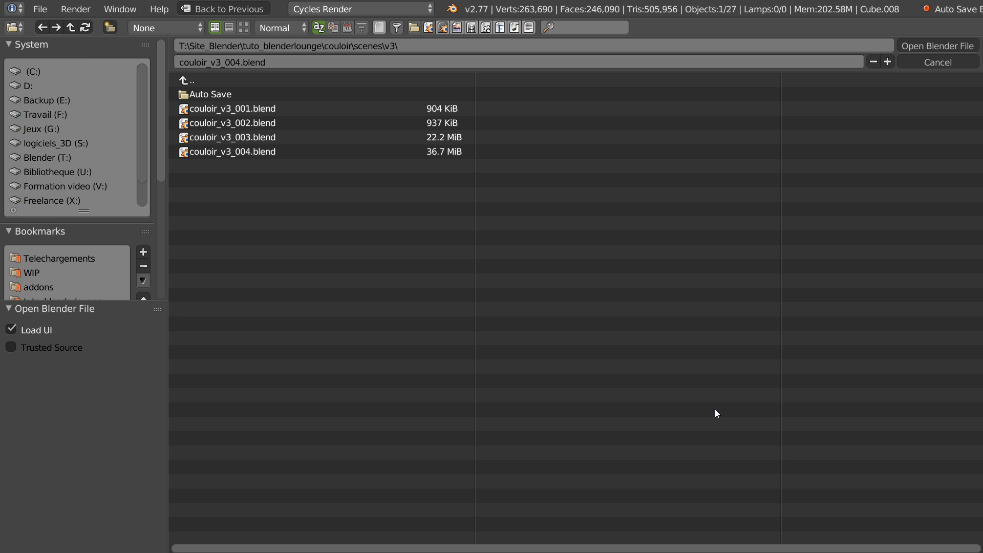
double_click(216, 149)
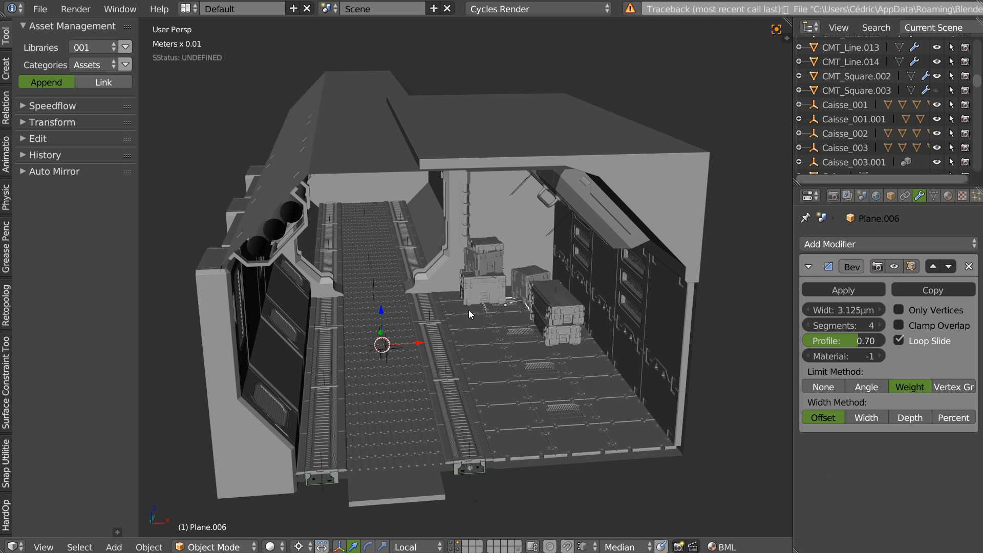
Examine the whole corridor scene, then the slotted rail grating and the perforated floor grid up close
middle_drag(468, 309, 525, 302)
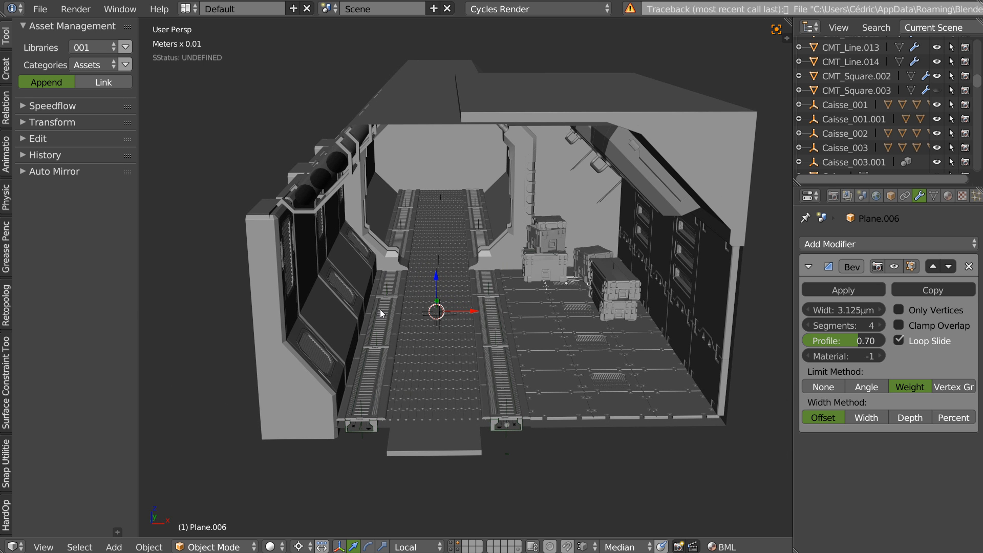
scroll(530, 346, up, 3)
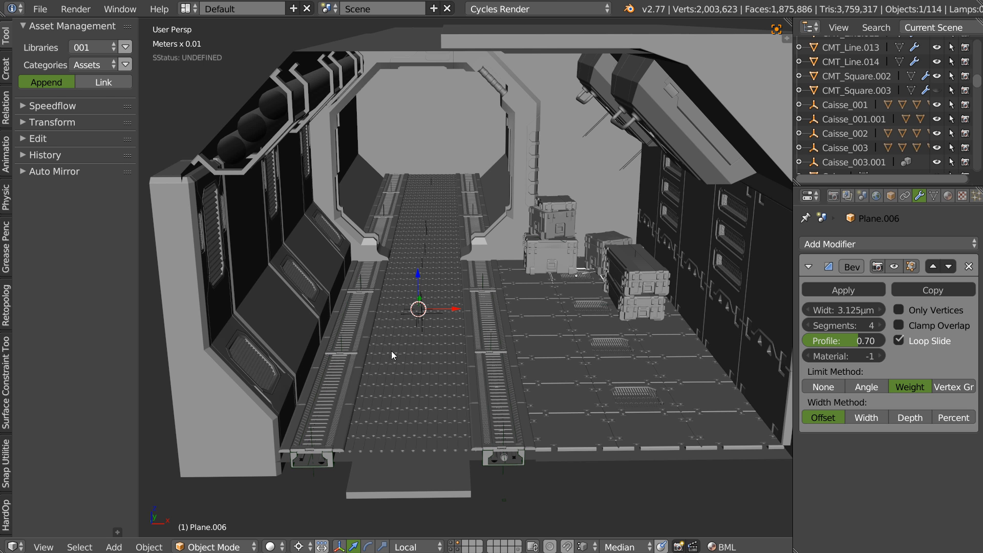
middle_drag(494, 309, 582, 282)
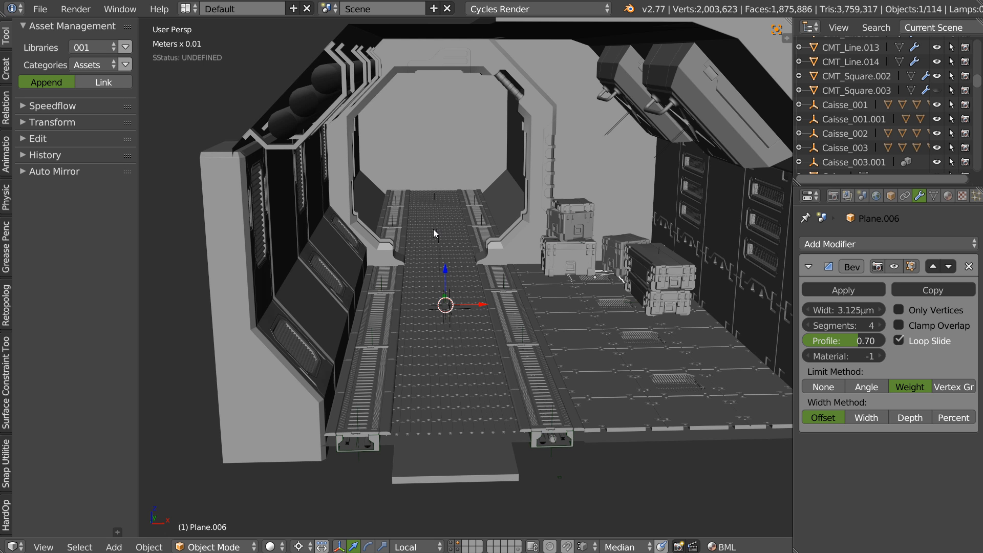
middle_drag(432, 231, 419, 229)
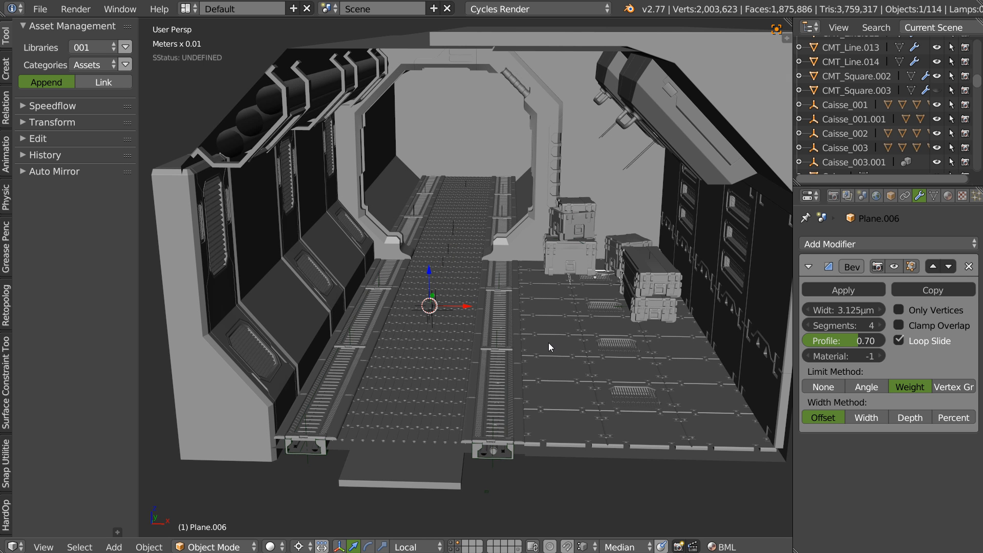
middle_drag(521, 320, 453, 287)
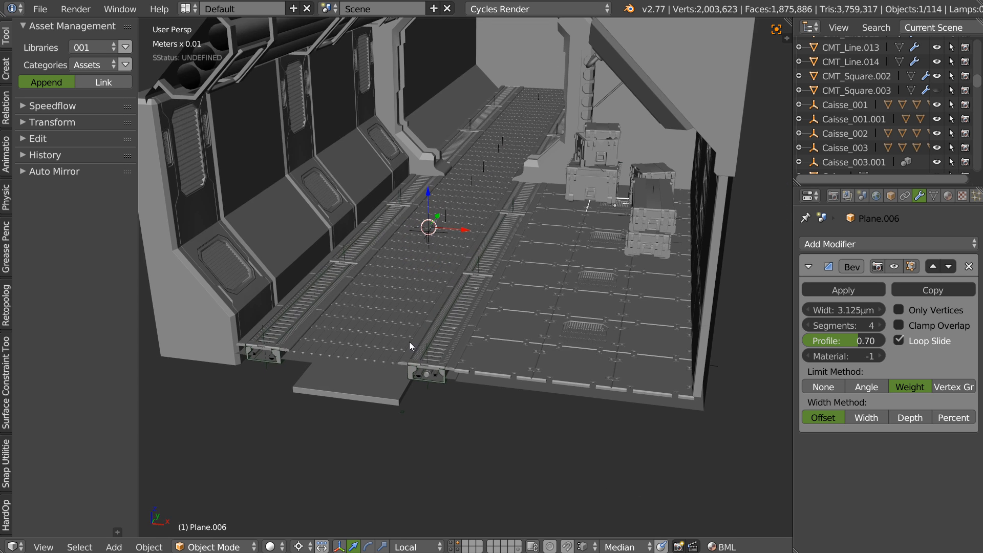
scroll(459, 284, up, 6)
scroll(511, 276, up, 10)
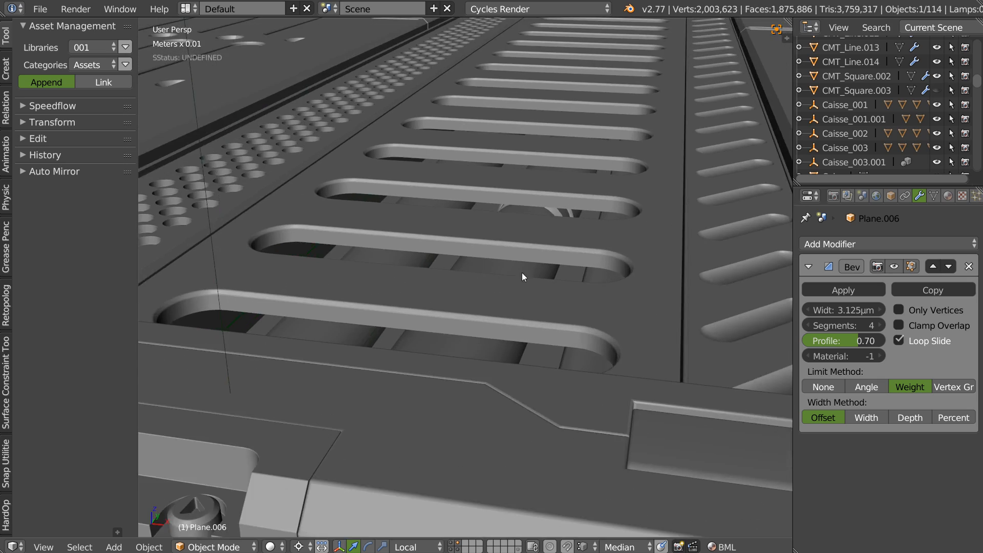
scroll(522, 276, down, 6)
middle_drag(303, 355, 431, 272)
scroll(431, 268, up, 8)
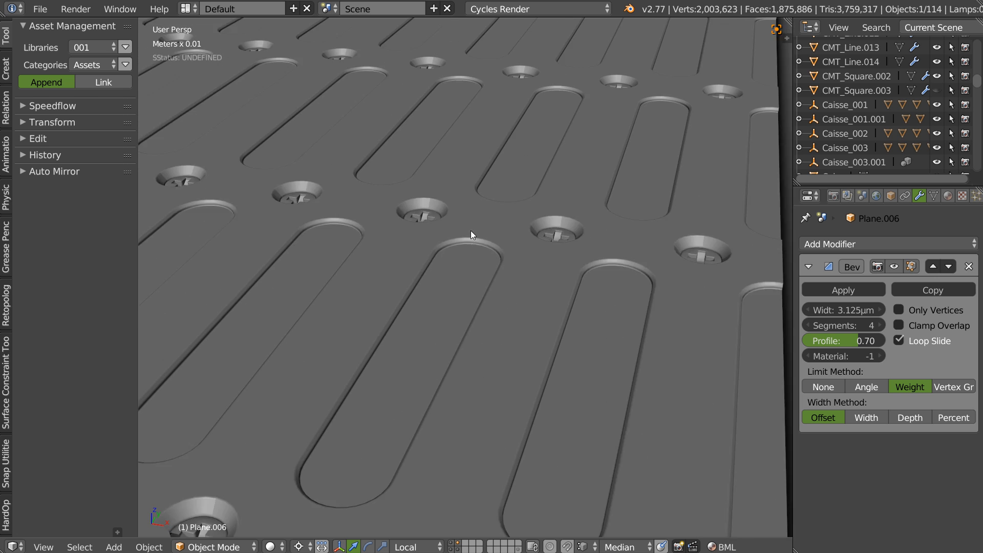
Select the corridor's central floor grid and enable Merge on its Array modifier with a count of 13
scroll(551, 267, down, 8)
scroll(447, 279, up, 5)
scroll(493, 243, up, 4)
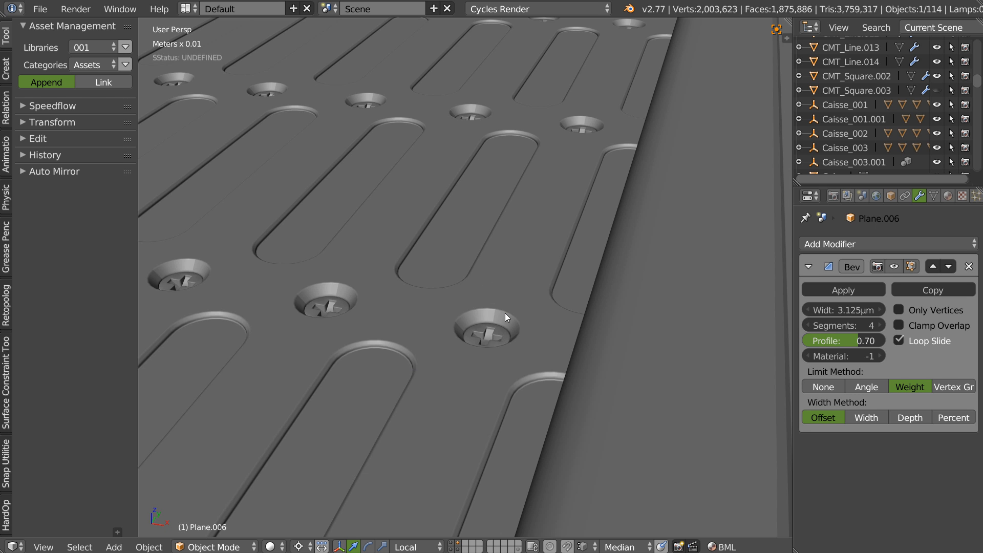
right_click(479, 311)
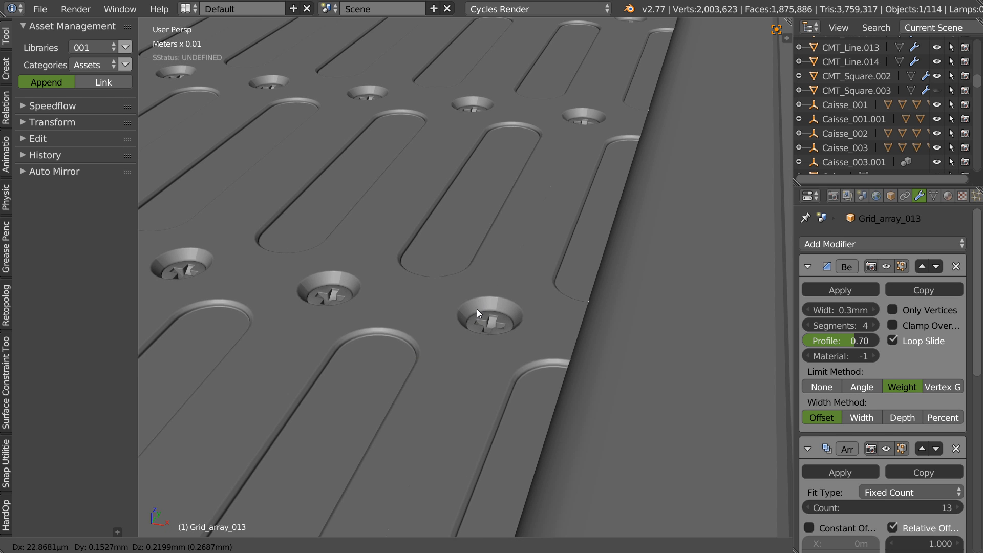
scroll(812, 490, down, 5)
click(809, 446)
scroll(486, 317, down, 6)
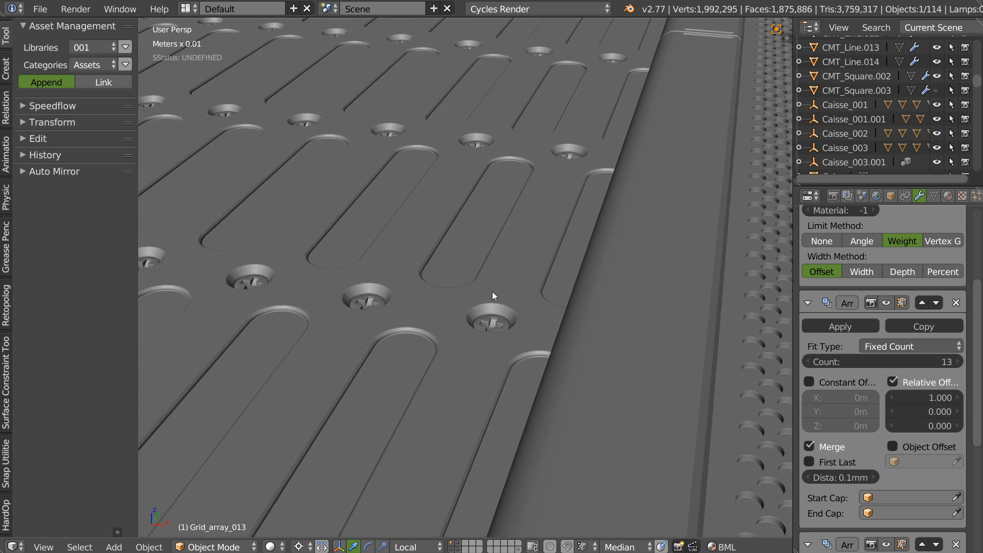
scroll(473, 262, up, 5)
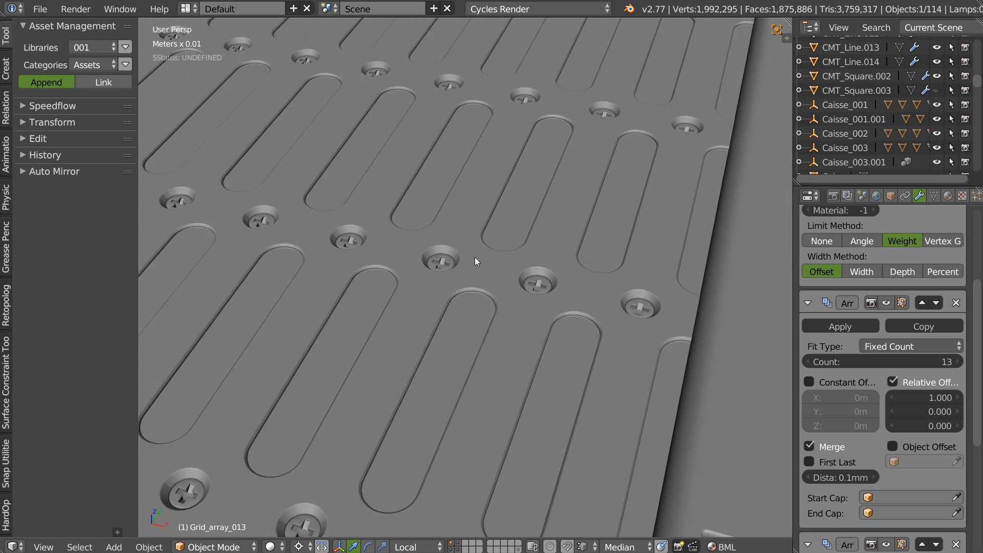
Inspect the screwed joint plates of the neighbouring floor panels and the slots along the floor grid's edge
scroll(491, 248, down, 5)
shift+middle_drag(588, 241, 421, 257)
scroll(452, 281, up, 6)
mouse_move(609, 250)
shift+middle_down()
mouse_move(526, 265)
mouse_move(549, 253)
mouse_move(307, 271)
shift+middle_up()
mouse_move(716, 274)
shift+middle_down()
mouse_move(576, 291)
mouse_move(509, 243)
shift+middle_up()
scroll(585, 272, down, 3)
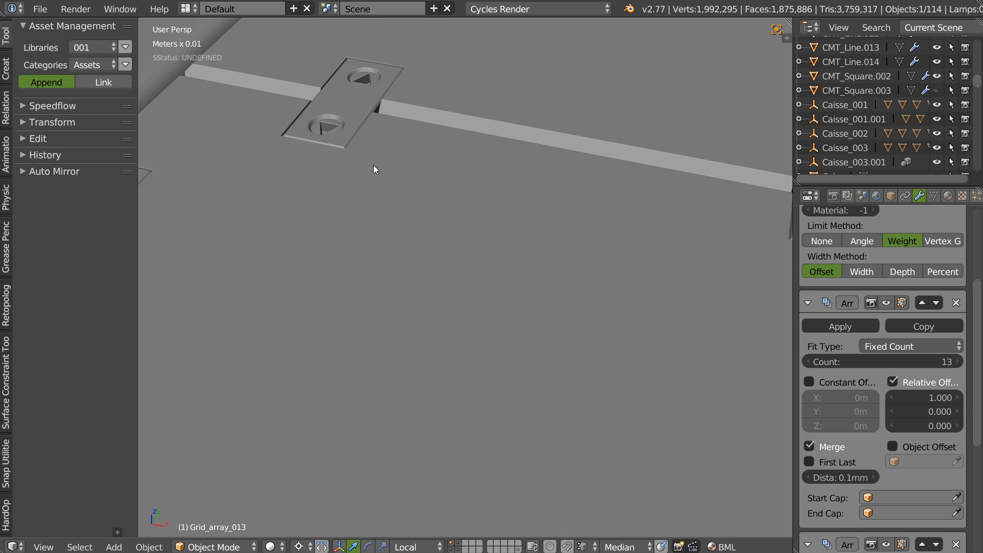
scroll(523, 249, down, 3)
shift+middle_drag(572, 291, 542, 260)
scroll(541, 260, down, 5)
shift+middle_drag(615, 282, 518, 300)
middle_drag(519, 300, 517, 316)
scroll(572, 240, up, 9)
shift+middle_drag(589, 226, 602, 260)
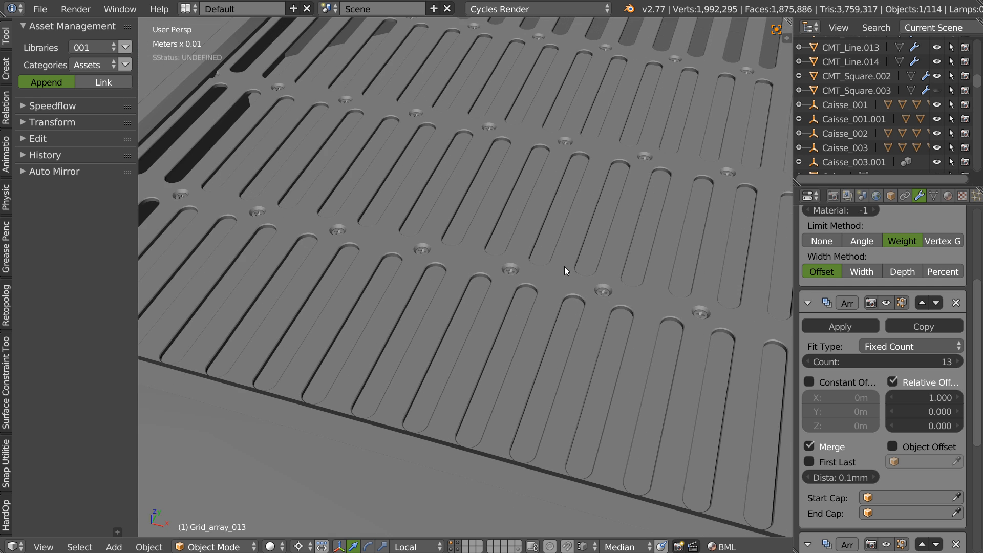
Examine the wall vents with hexagonal mesh and the triangular cutouts below them up close
scroll(602, 259, down, 8)
middle_drag(495, 299, 532, 275)
scroll(529, 274, down, 7)
shift+middle_drag(524, 179, 542, 257)
scroll(538, 253, up, 2)
shift+middle_drag(614, 236, 517, 246)
scroll(533, 207, up, 4)
scroll(531, 207, up, 2)
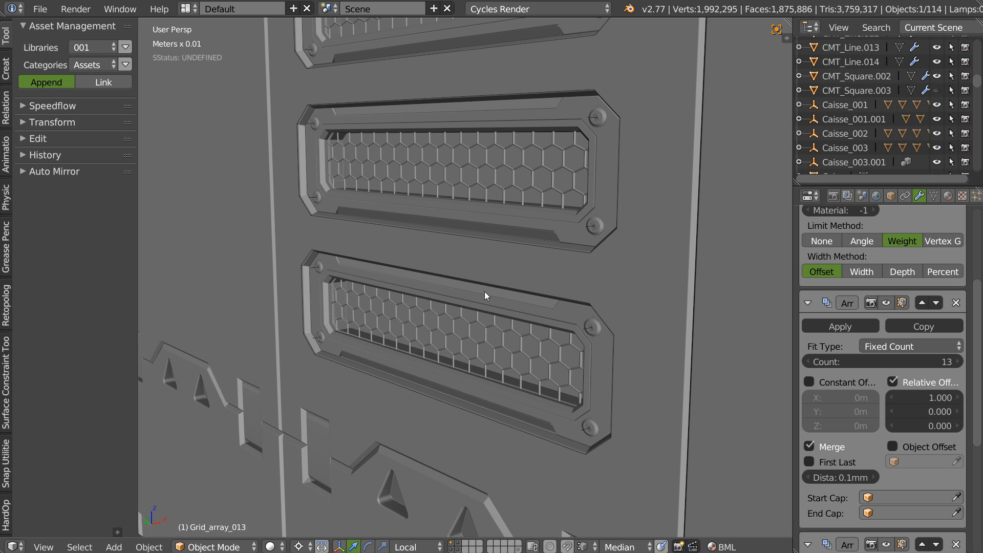
Inspect the beveled frame, screws and hexagonal mesh of the vertical vent on the corridor's opposite wall
scroll(529, 248, down, 4)
scroll(475, 276, down, 1)
middle_drag(475, 277, 322, 268)
scroll(342, 201, up, 3)
shift+middle_drag(342, 201, 389, 281)
scroll(396, 247, up, 3)
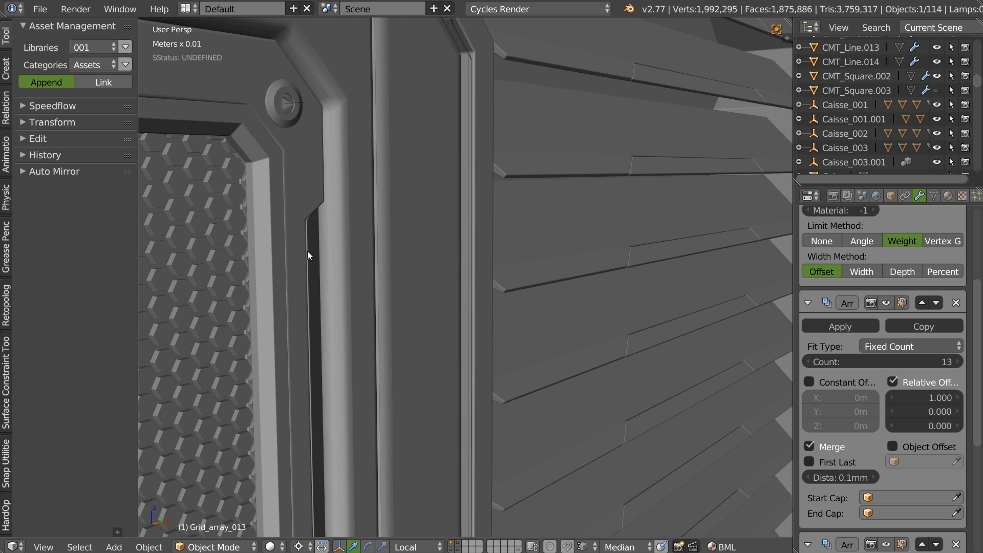
shift+middle_drag(301, 247, 324, 264)
middle_drag(281, 171, 291, 327)
shift+middle_drag(204, 246, 278, 264)
scroll(278, 264, up, 3)
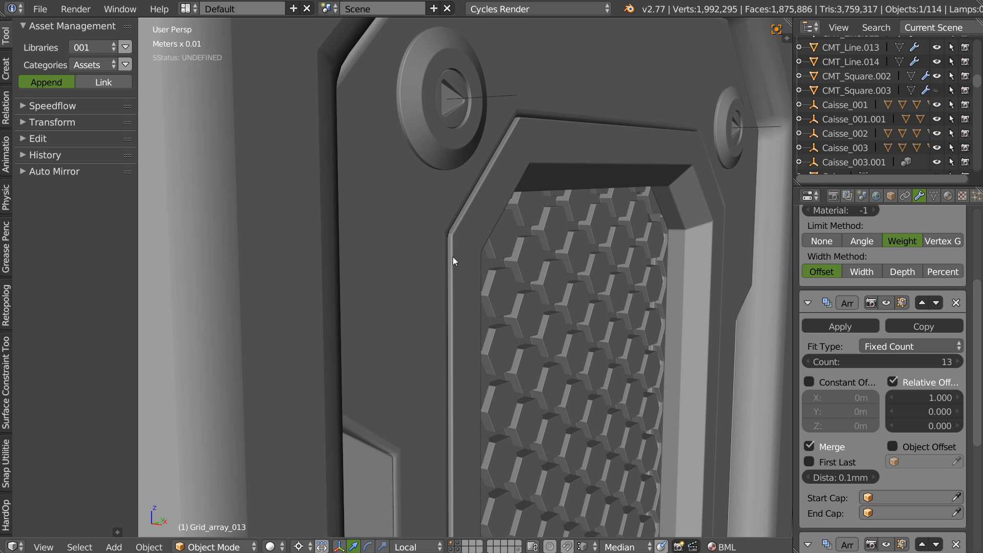
Return to an overview of the whole corridor with its crates, floor and walls
shift+middle_drag(525, 248, 480, 207)
scroll(515, 259, down, 5)
shift+middle_drag(563, 282, 446, 253)
scroll(461, 266, down, 4)
shift+middle_drag(553, 297, 422, 241)
scroll(423, 241, down, 6)
middle_drag(490, 299, 517, 220)
scroll(509, 260, up, 3)
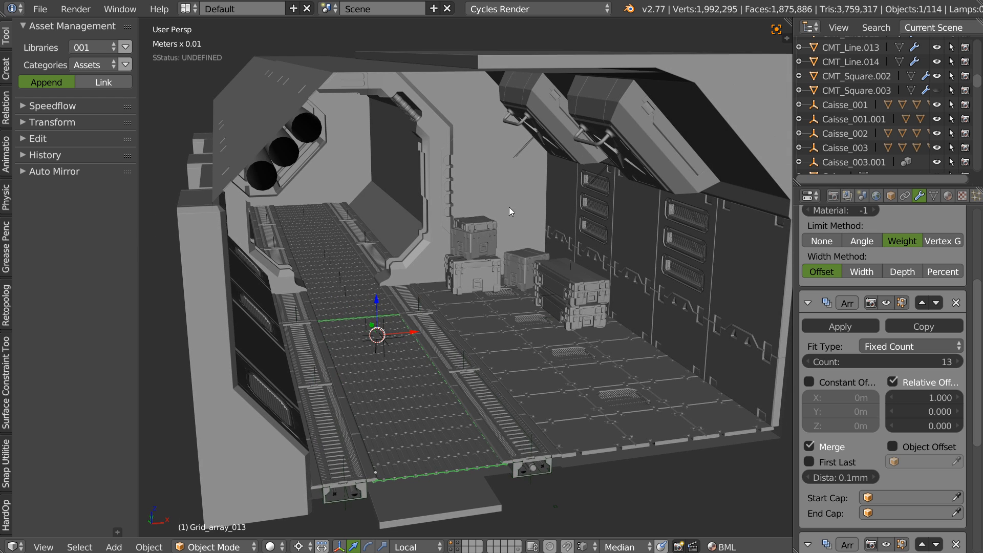